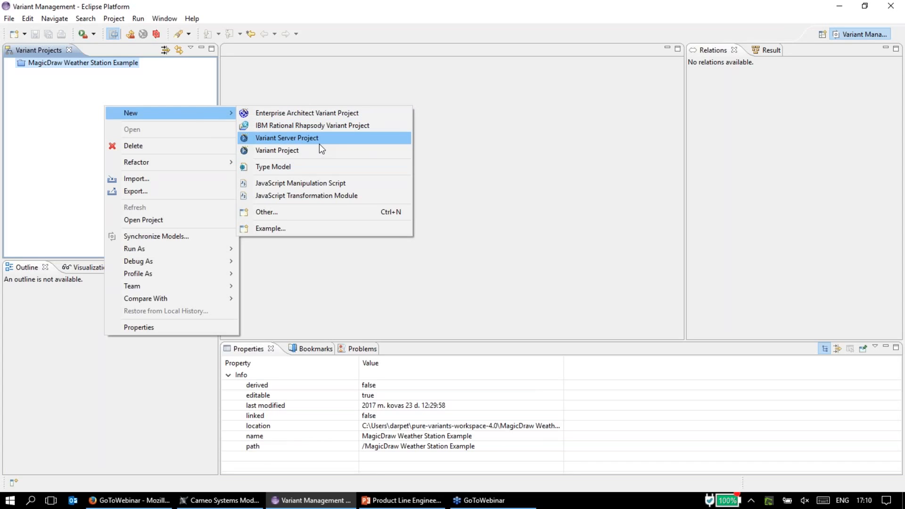
- Create an empty variant project named CoffeeMachineWebinar in the default location
{"action": "left_click", "coordinate": [333, 149]}
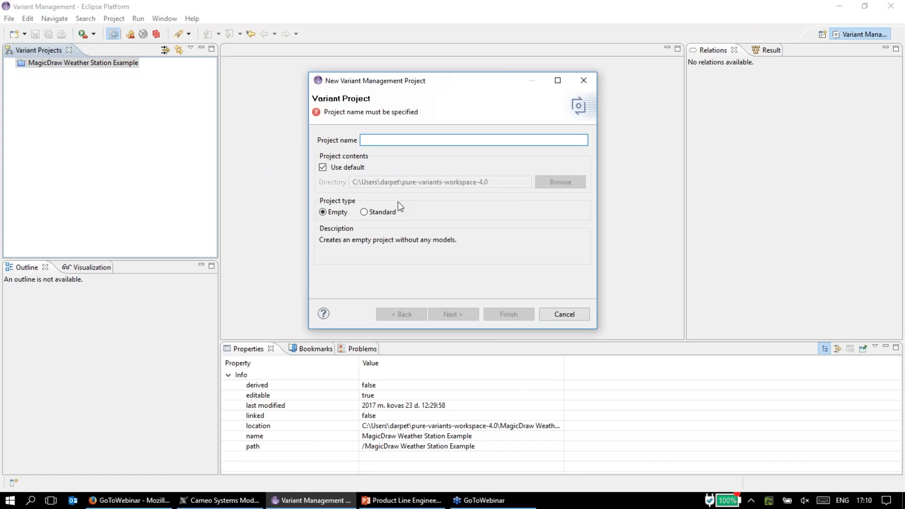
{"action": "type", "text": "Coffe"}
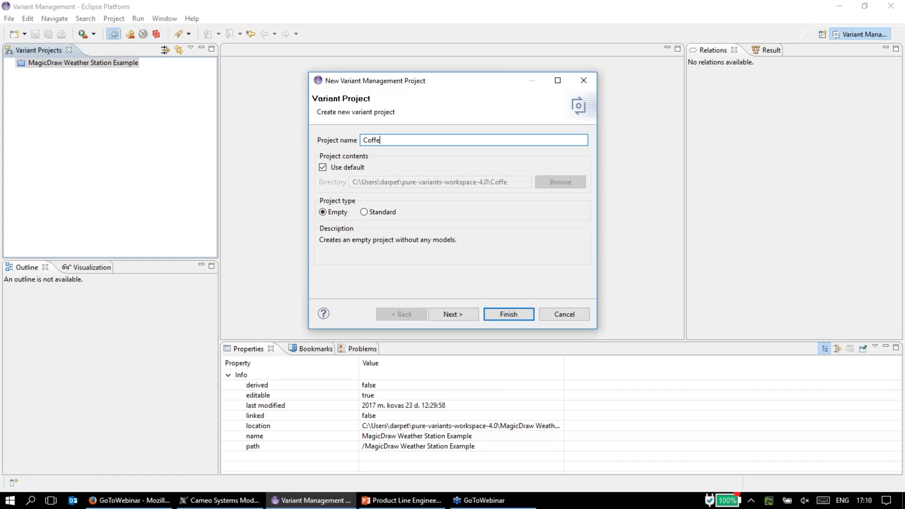
{"action": "type", "text": "eMachineWebinar"}
{"action": "left_click", "coordinate": [513, 315]}
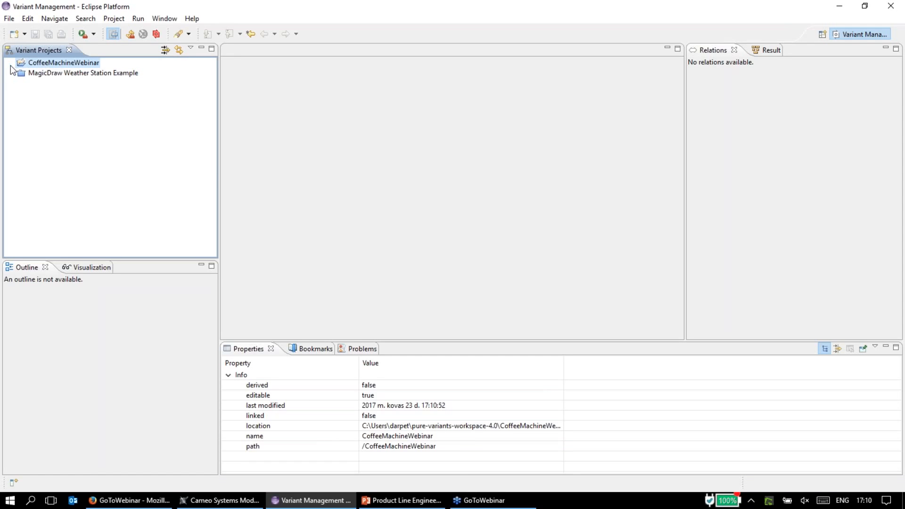
{"action": "right_click", "coordinate": [70, 64]}
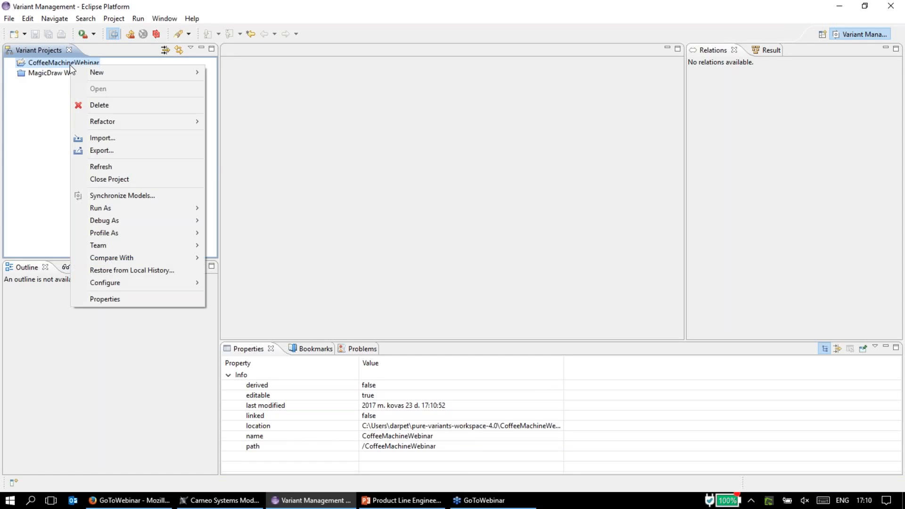
{"action": "left_click", "coordinate": [403, 501]}
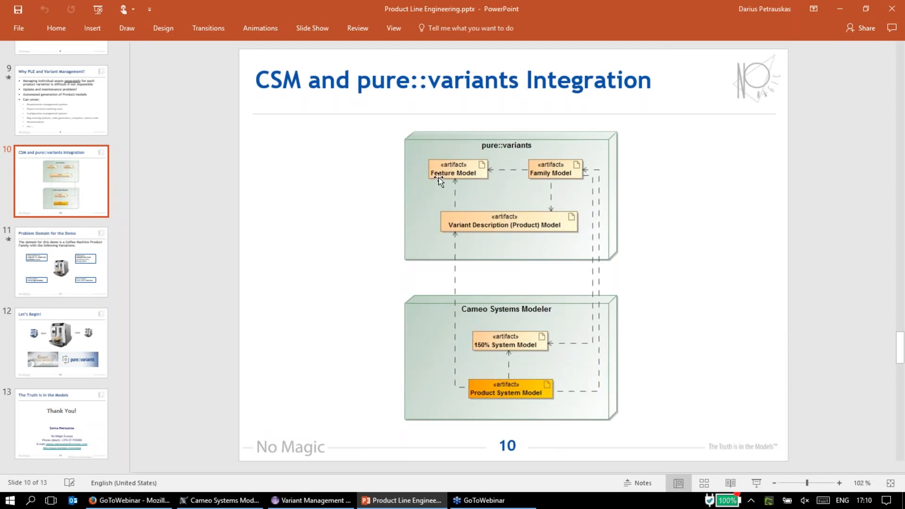
{"action": "left_click", "coordinate": [404, 499]}
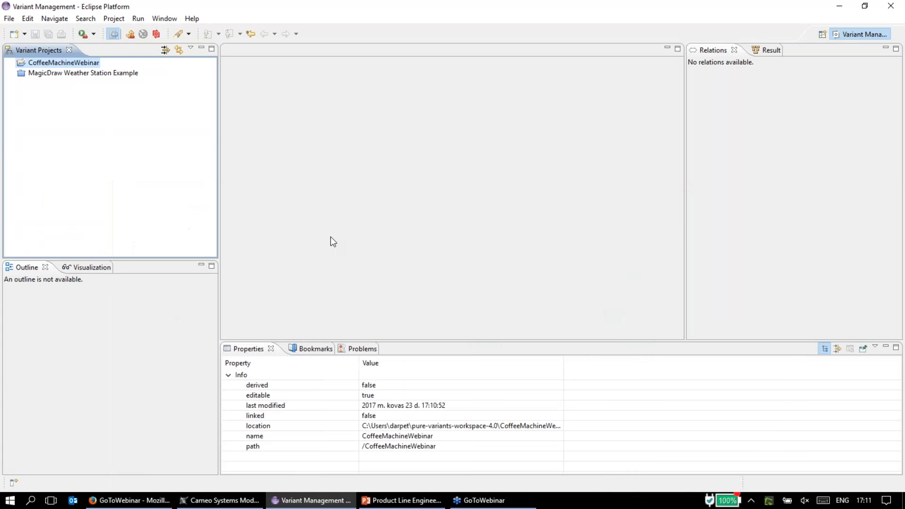
- Create a feature model named CoffeeMachineFeatures in the CoffeeMachineWebinar project
{"action": "right_click", "coordinate": [76, 65]}
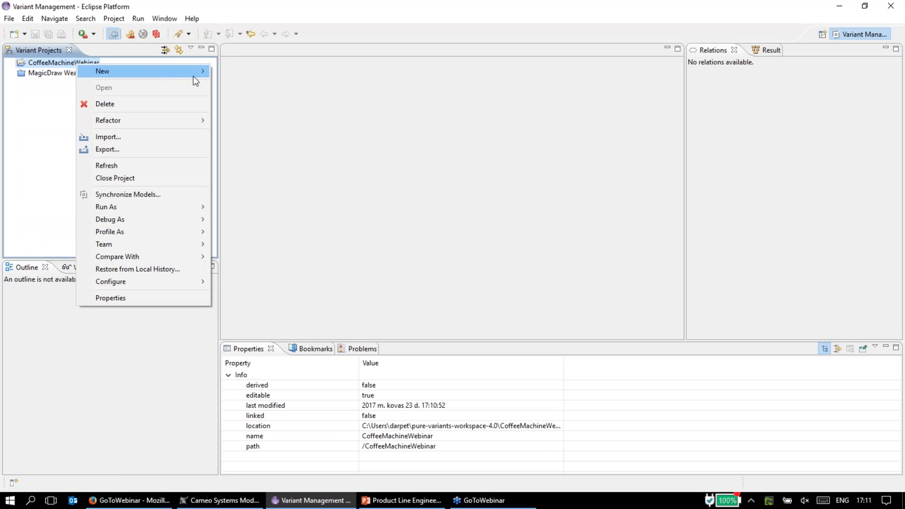
{"action": "mouse_move", "coordinate": [195, 73]}
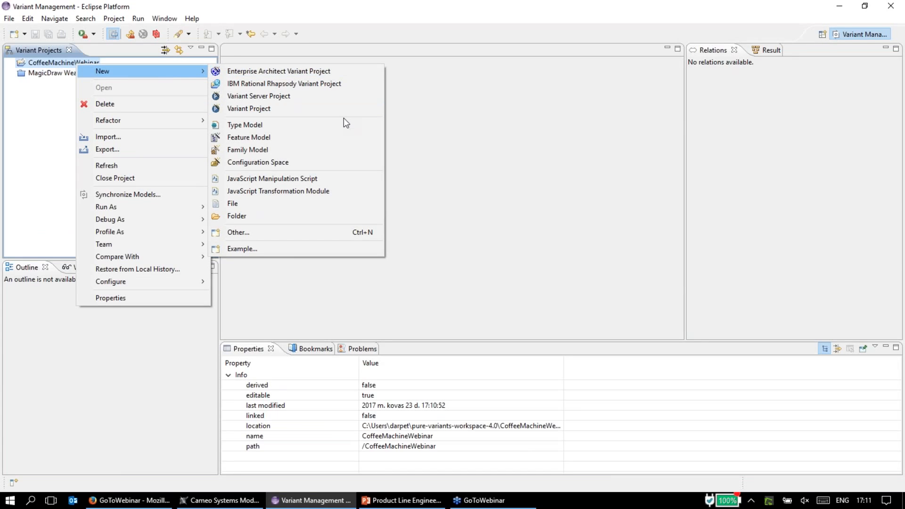
{"action": "left_click", "coordinate": [330, 139]}
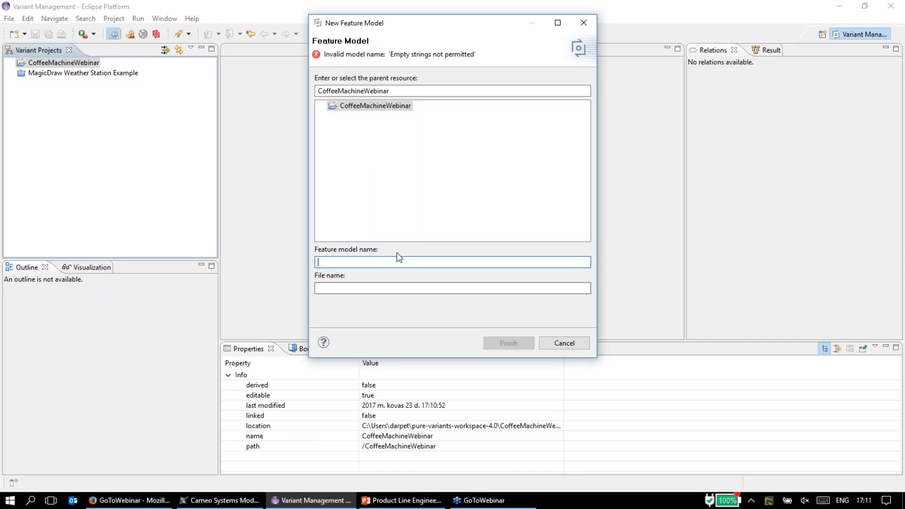
{"action": "type", "text": "Coffe"}
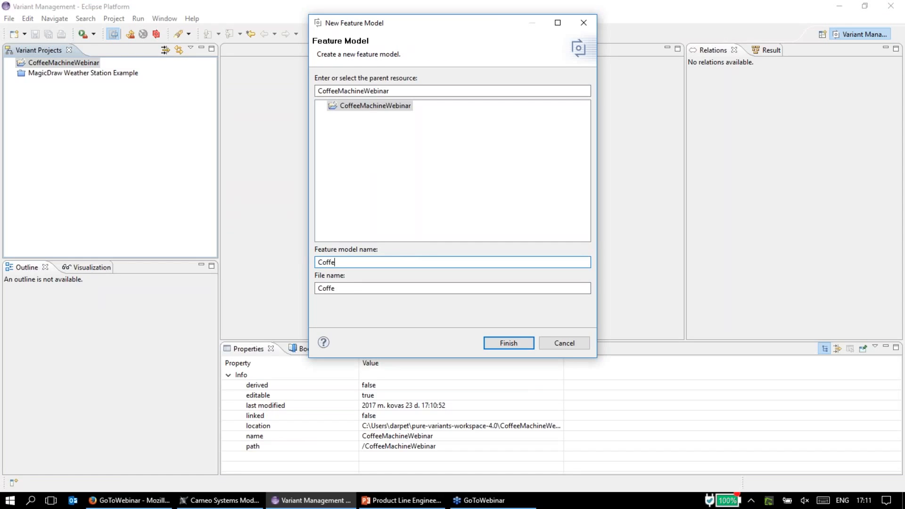
{"action": "type", "text": "eMachineFeath"}
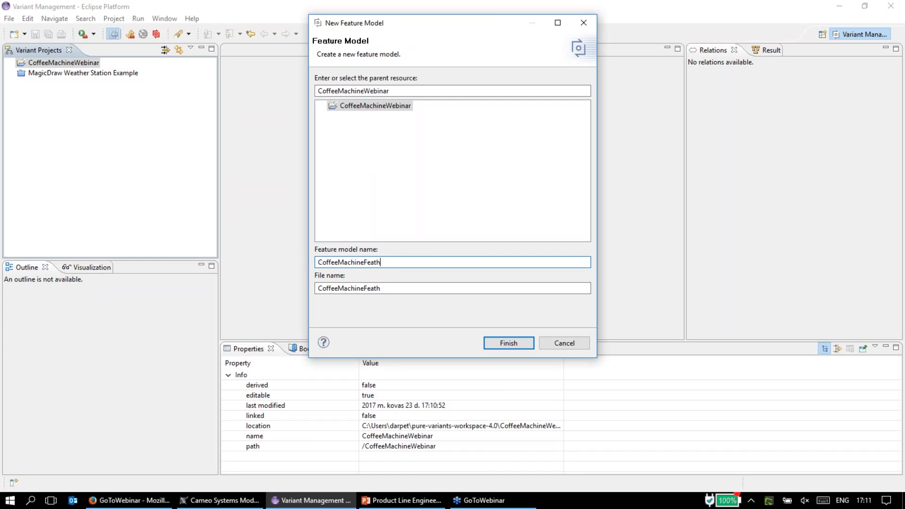
{"action": "type", "text": "uers"}
{"action": "key", "text": "BackSpace"}
{"action": "key", "text": "BackSpace"}
{"action": "key", "text": "BackSpace"}
{"action": "type", "text": "res"}
{"action": "key", "text": "alt"}
{"action": "key", "text": "Return"}
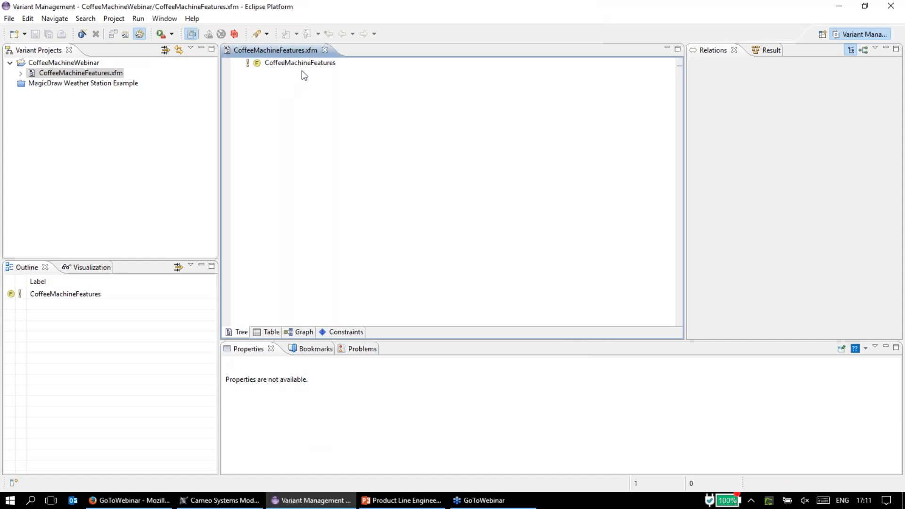
- Add a mandatory feature named Market under the CoffeeMachineFeatures root feature
{"action": "mouse_move", "coordinate": [280, 72]}
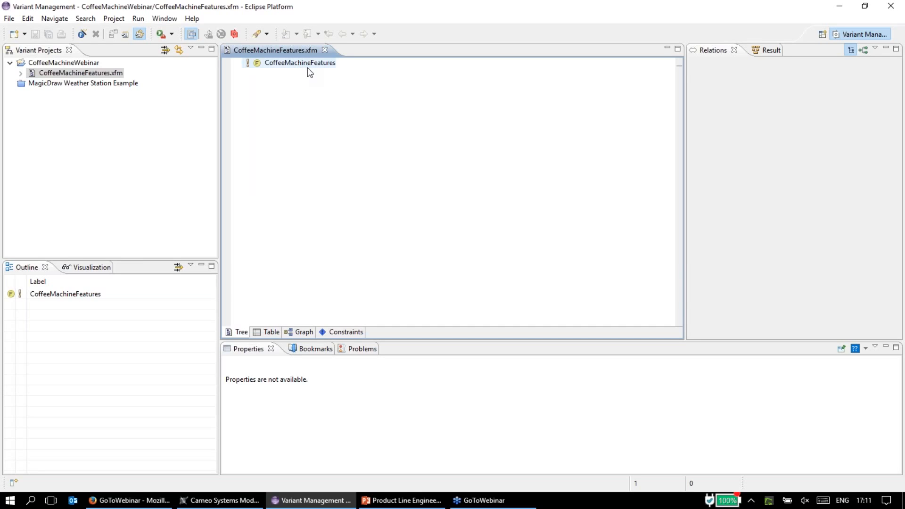
{"action": "mouse_move", "coordinate": [308, 68]}
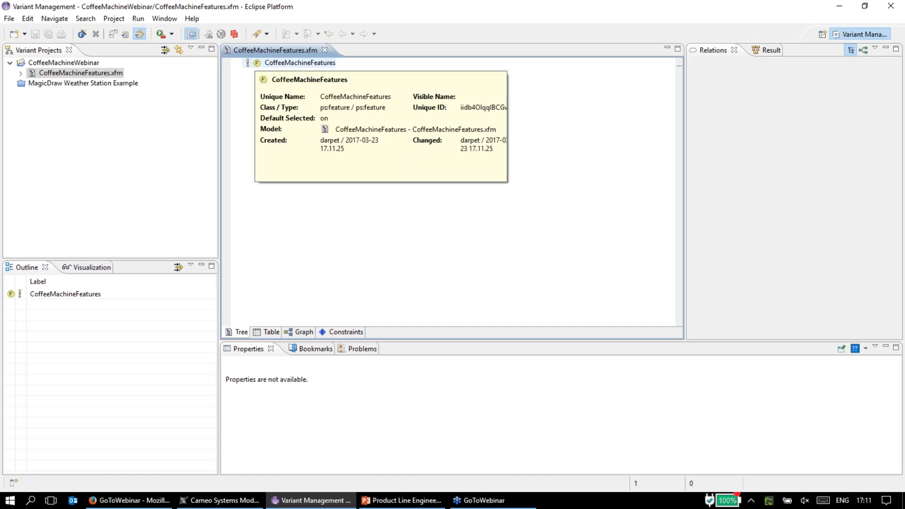
{"action": "right_click", "coordinate": [311, 65]}
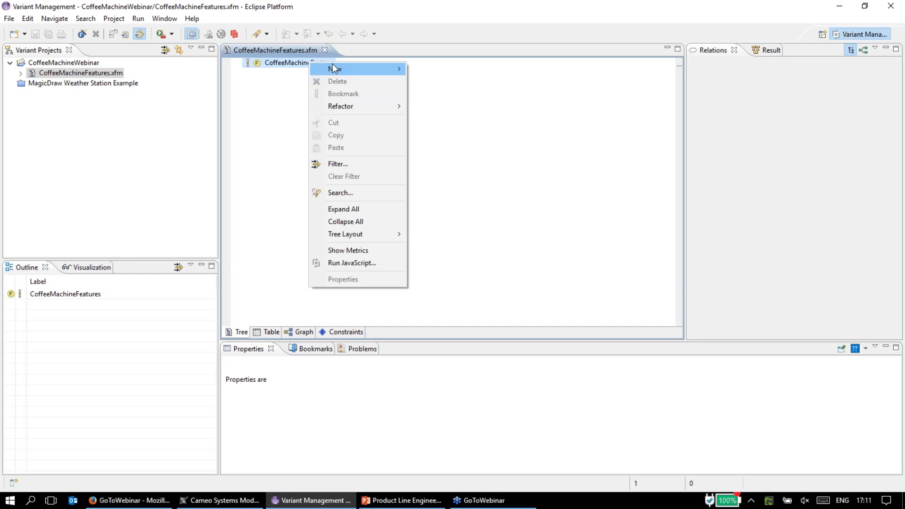
{"action": "mouse_move", "coordinate": [382, 76]}
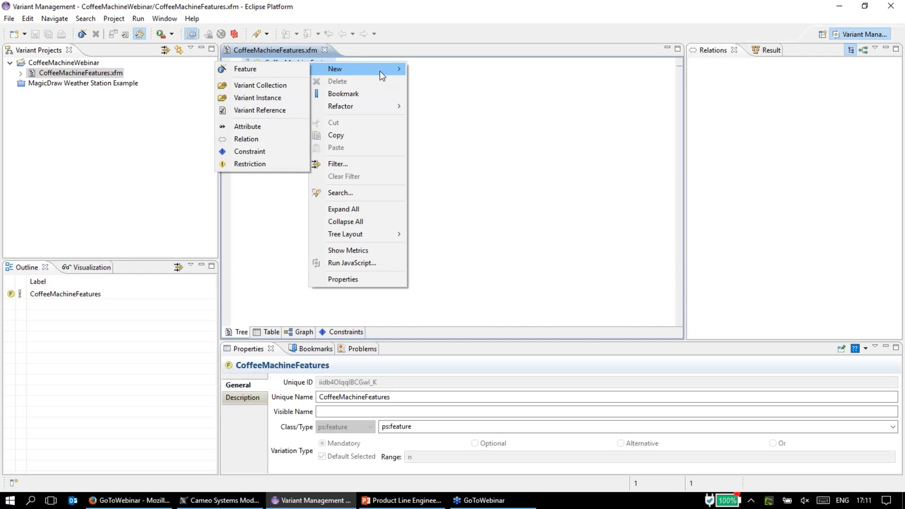
{"action": "left_click", "coordinate": [287, 72]}
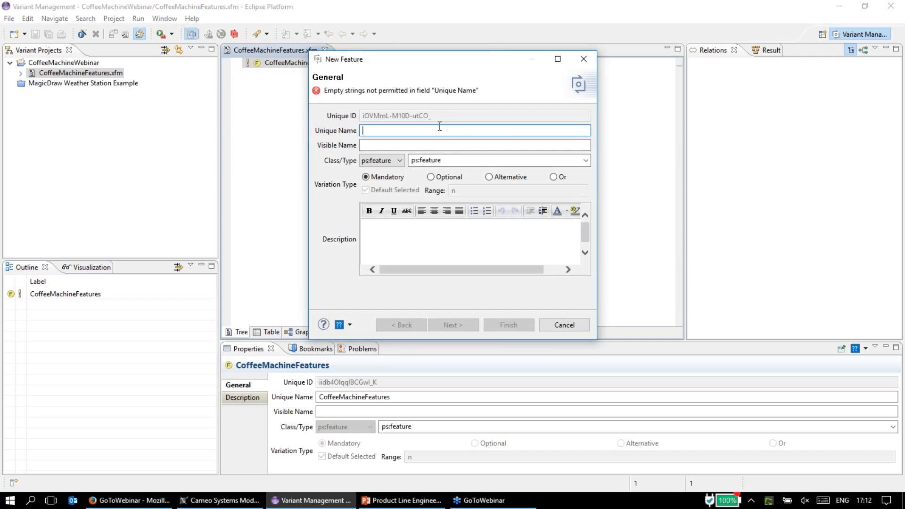
{"action": "type", "text": "Market"}
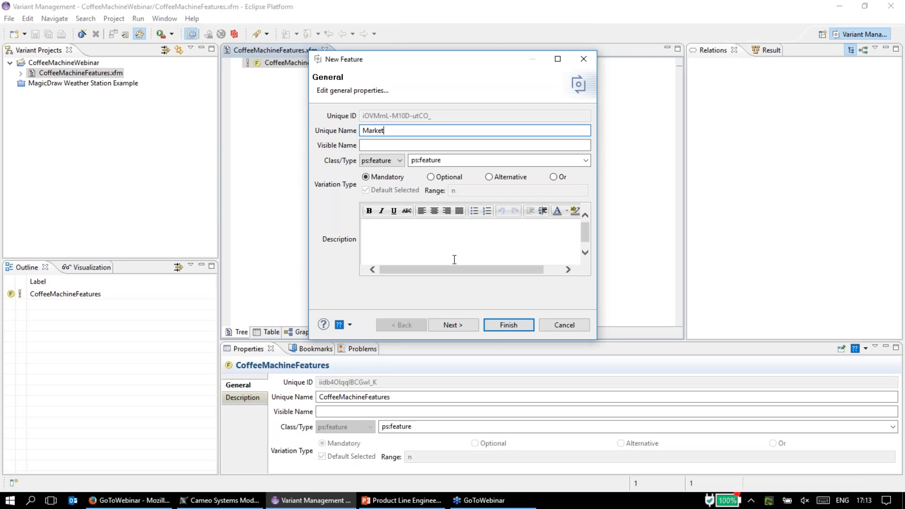
{"action": "left_click", "coordinate": [514, 324]}
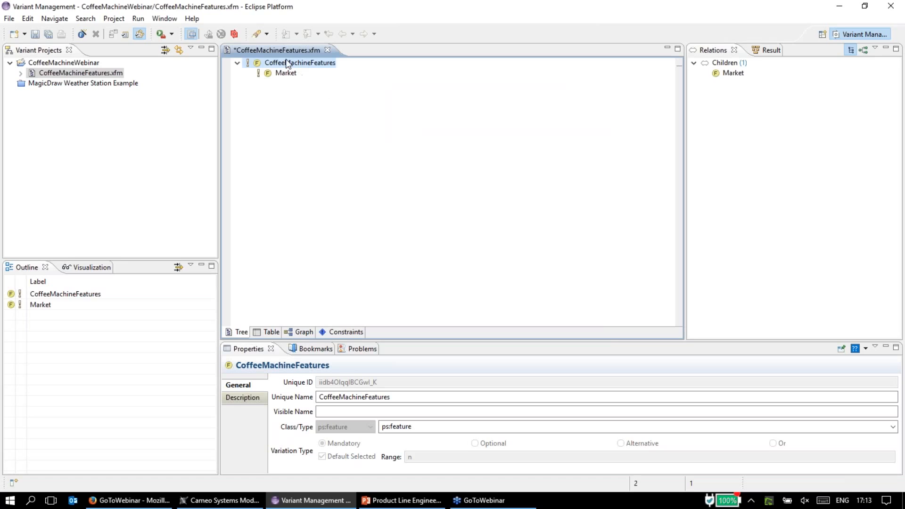
- Add a feature named Europe under Market with the variation type Alternative
{"action": "right_click", "coordinate": [289, 80]}
{"action": "mouse_move", "coordinate": [317, 84]}
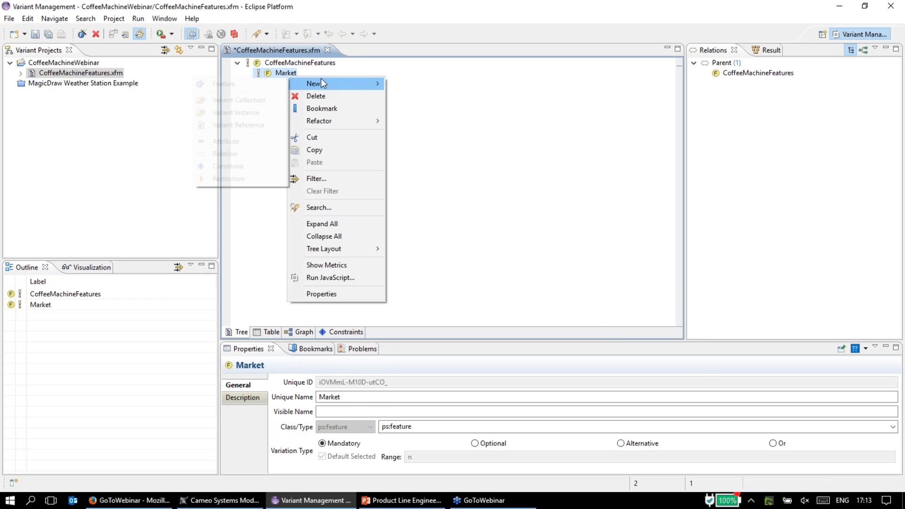
{"action": "left_click", "coordinate": [257, 83]}
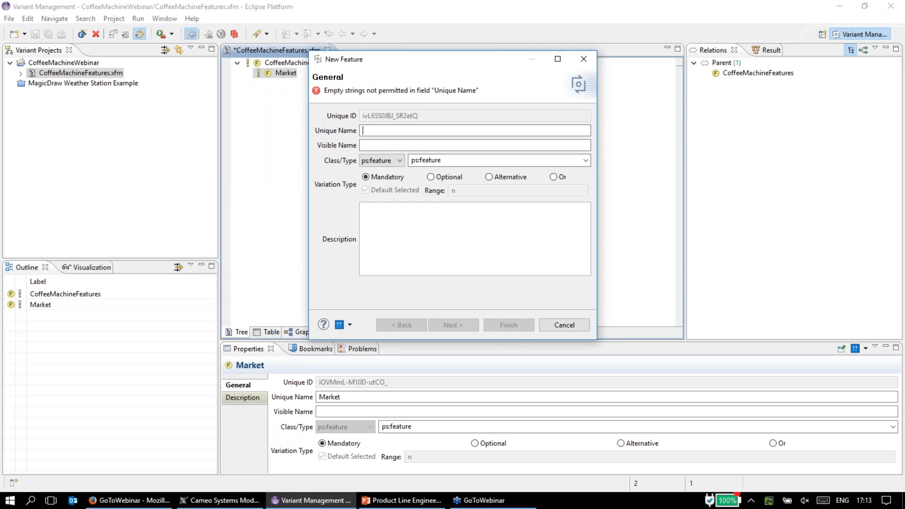
{"action": "type", "text": "Europe"}
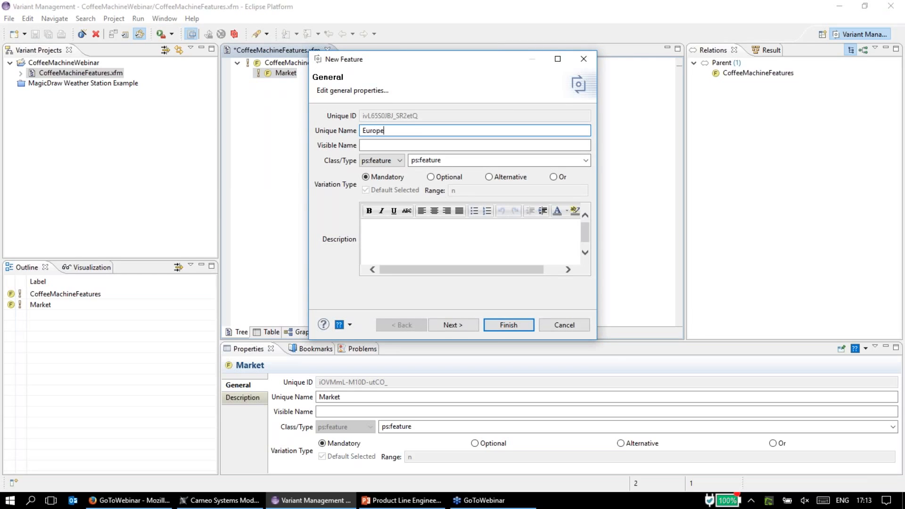
{"action": "left_click", "coordinate": [500, 177]}
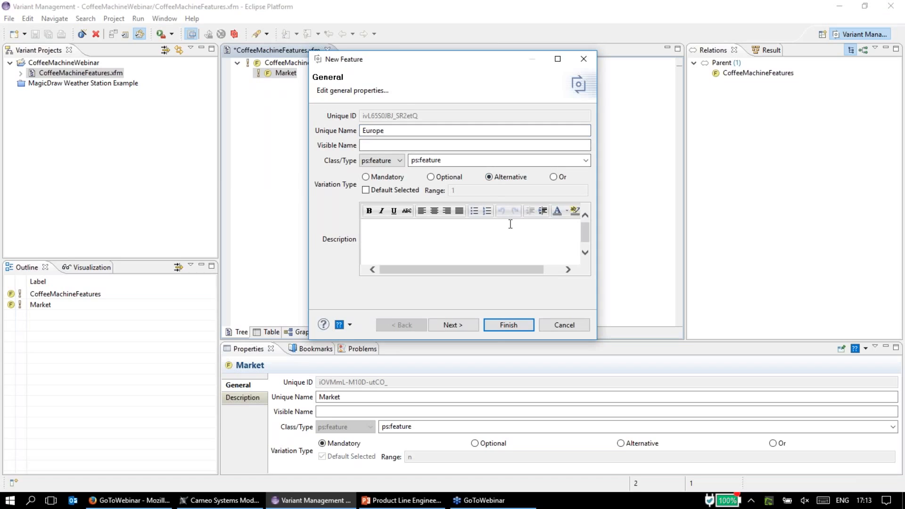
{"action": "left_click", "coordinate": [524, 330]}
- Add an alternative feature named USA under the Market feature
{"action": "right_click", "coordinate": [292, 76]}
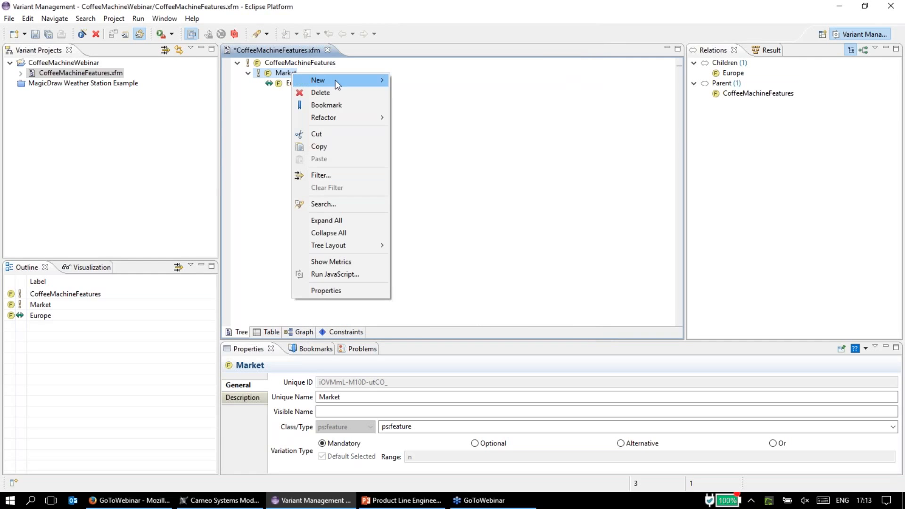
{"action": "mouse_move", "coordinate": [338, 83]}
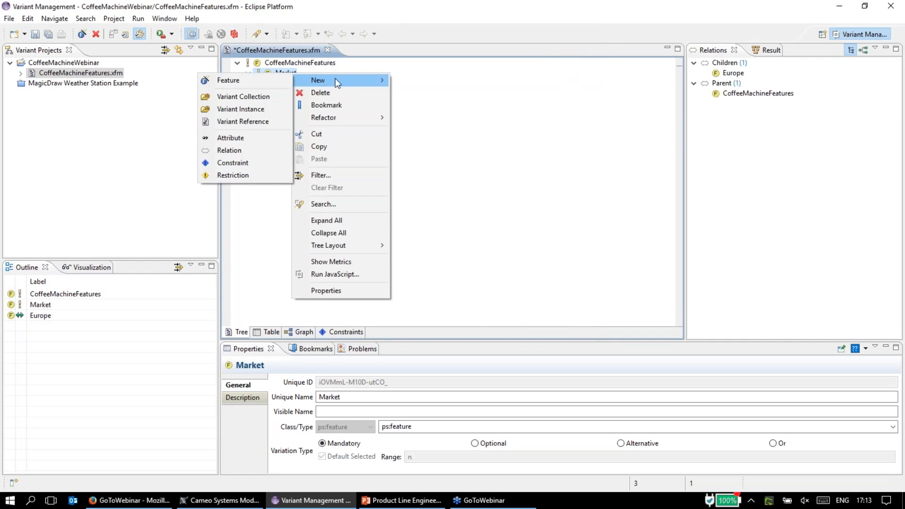
{"action": "left_click", "coordinate": [255, 80]}
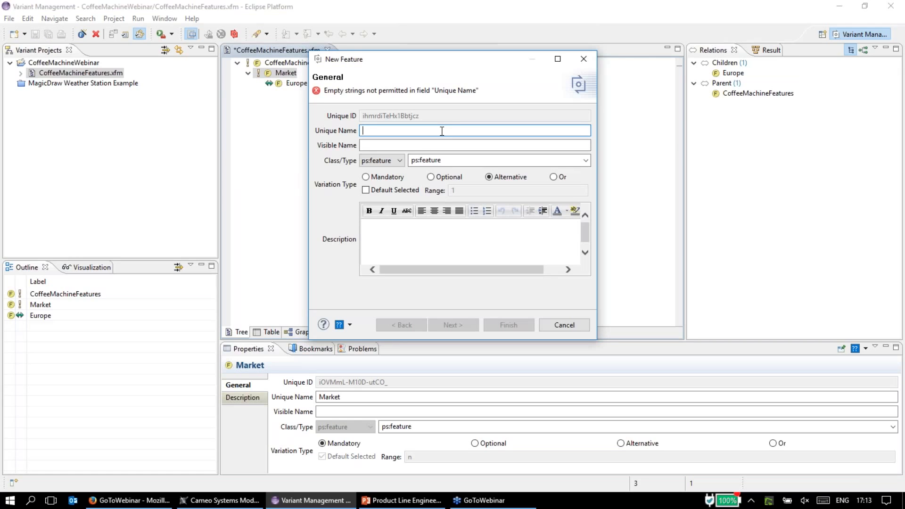
{"action": "type", "text": "USA"}
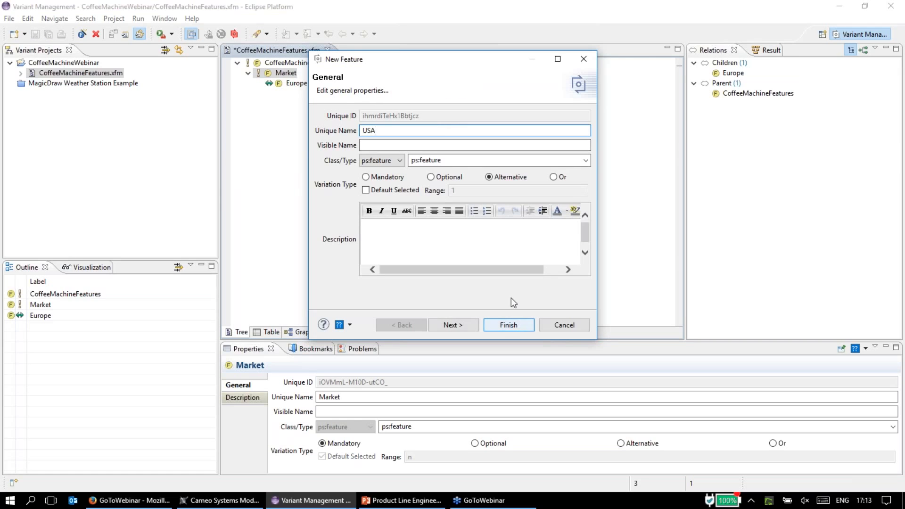
{"action": "left_click", "coordinate": [505, 326]}
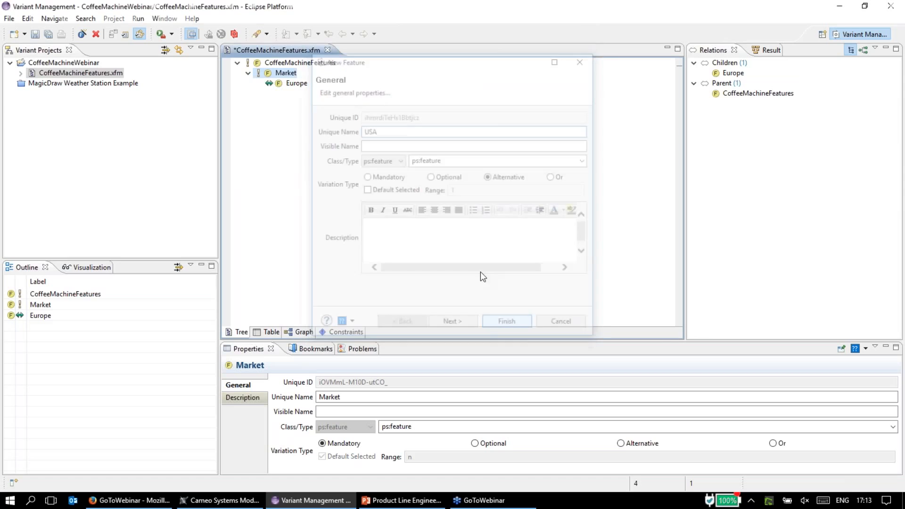
- Add an alternative feature named India under the Market feature
{"action": "right_click", "coordinate": [284, 77]}
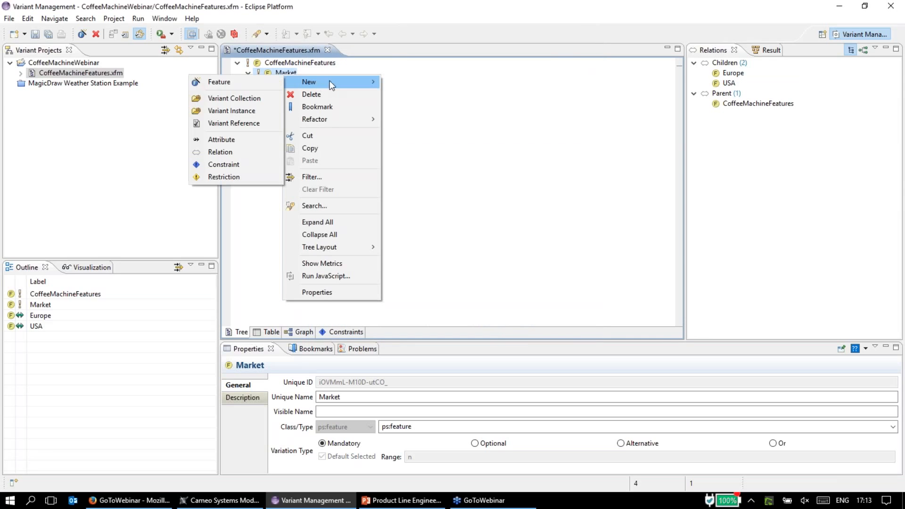
{"action": "left_click", "coordinate": [238, 80]}
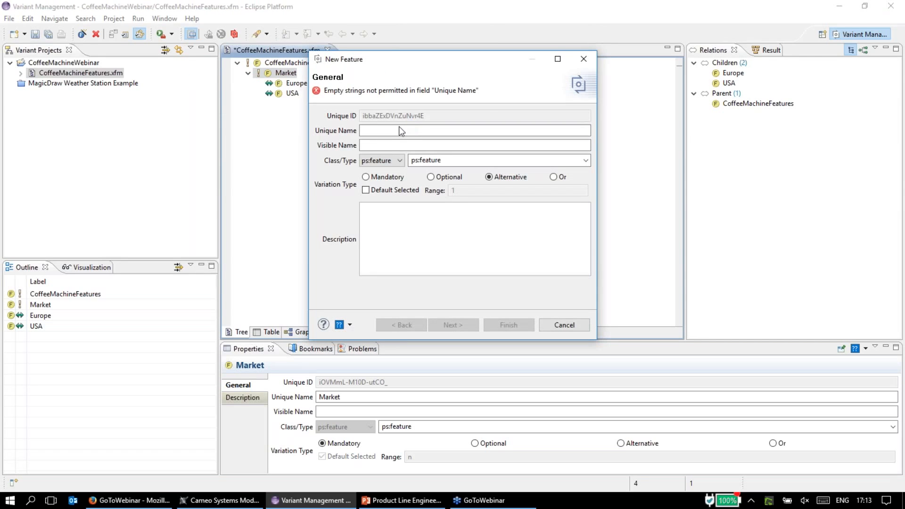
{"action": "type", "text": "India"}
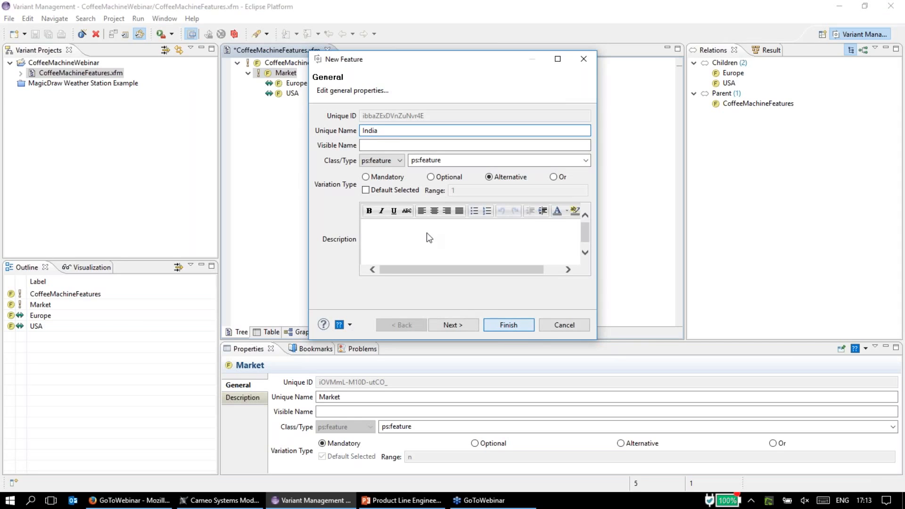
{"action": "key", "text": "Return"}
- Add an alternative feature named Australia under the Market feature
{"action": "right_click", "coordinate": [283, 73]}
{"action": "mouse_move", "coordinate": [344, 84]}
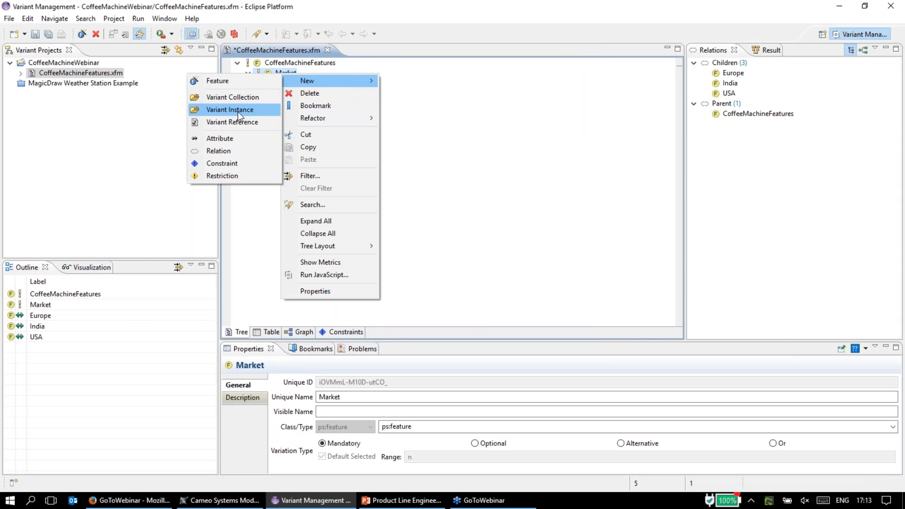
{"action": "left_click", "coordinate": [256, 81]}
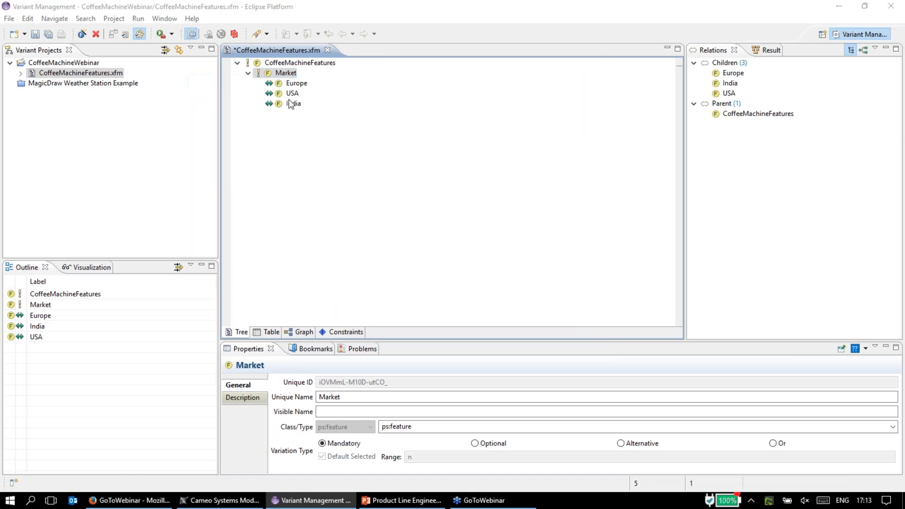
{"action": "type", "text": "Australia"}
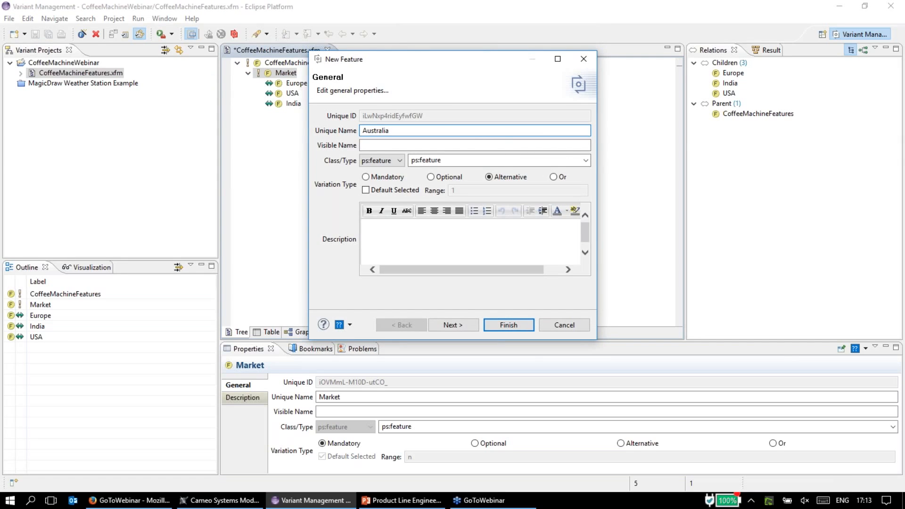
{"action": "left_click", "coordinate": [510, 325]}
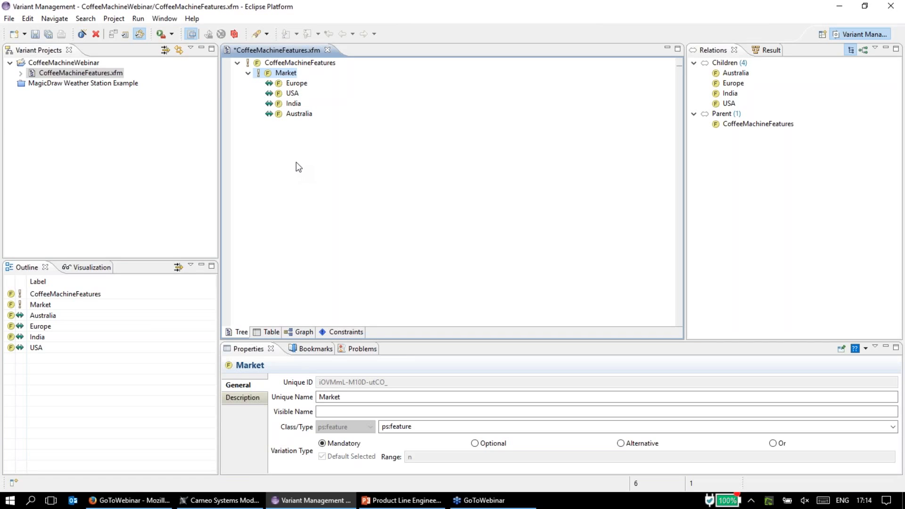
- Add a mandatory feature named Edition under the CoffeeMachineFeatures root
{"action": "right_click", "coordinate": [291, 64]}
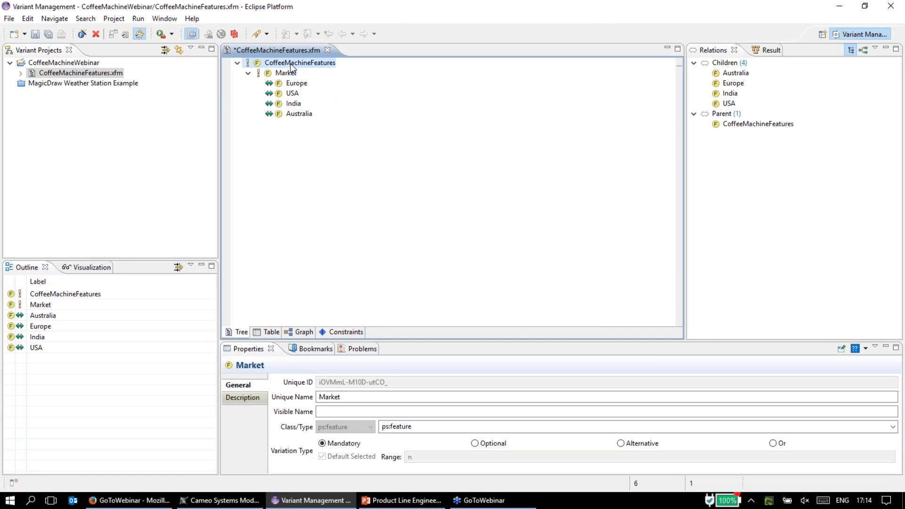
{"action": "mouse_move", "coordinate": [291, 70]}
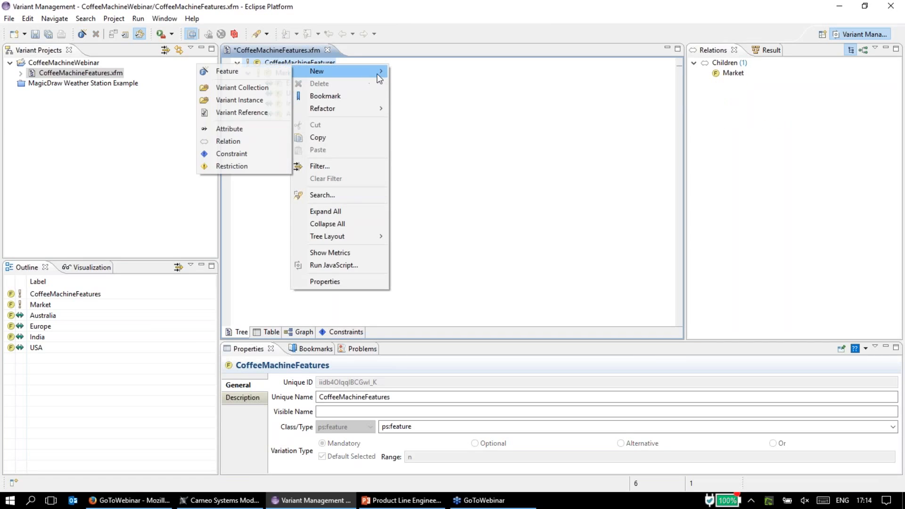
{"action": "left_click", "coordinate": [268, 71]}
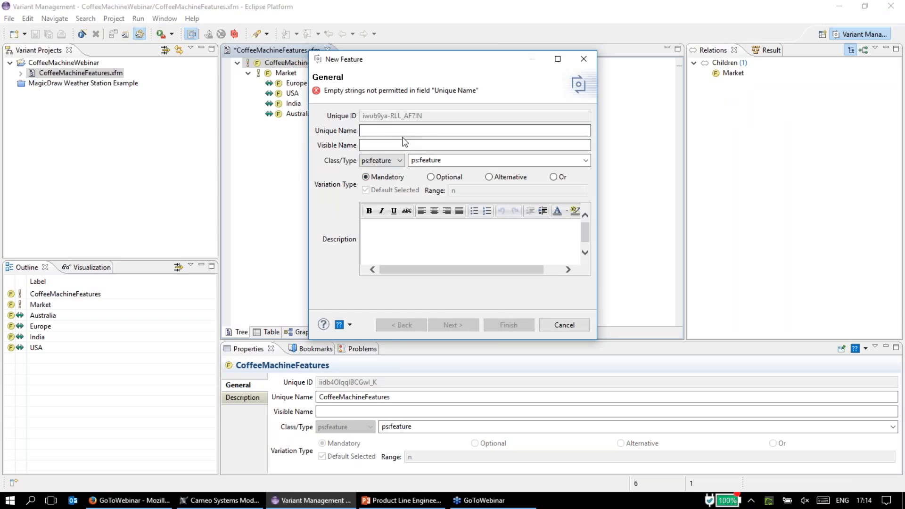
{"action": "type", "text": "Edition"}
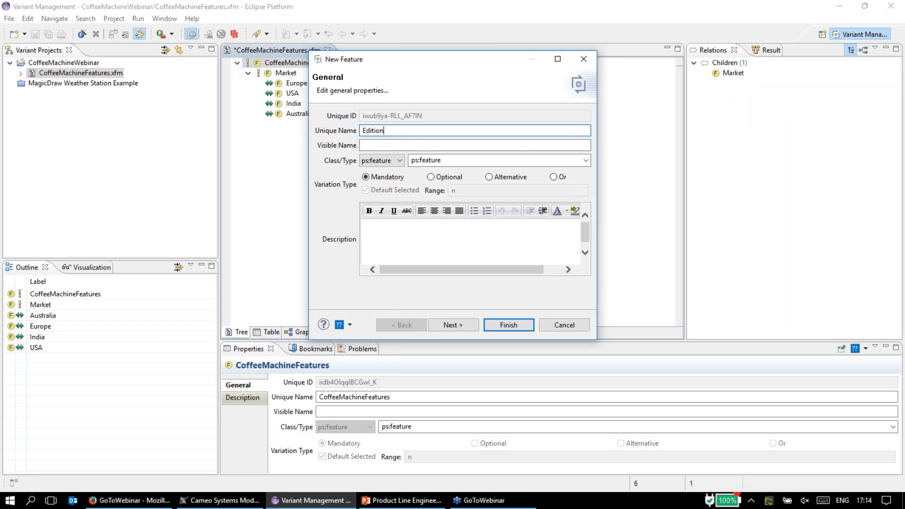
{"action": "left_click", "coordinate": [513, 325]}
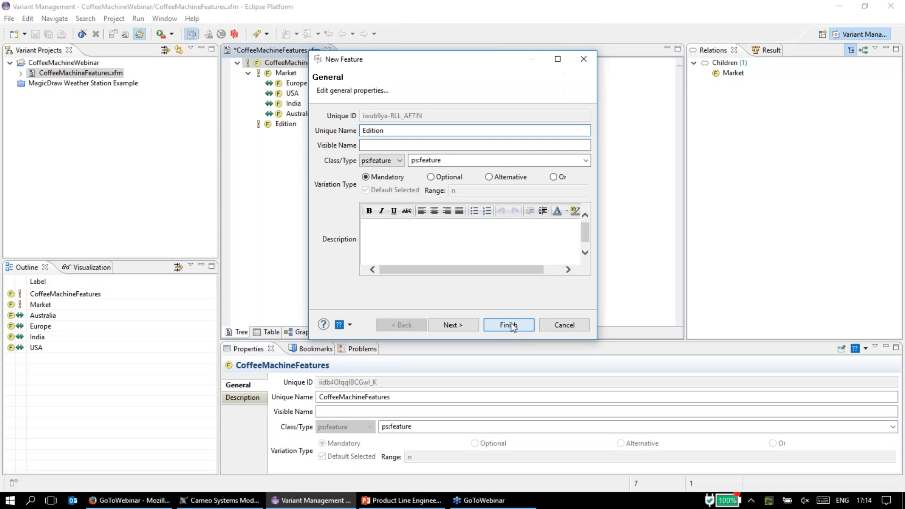
- Add a feature named Standard under Edition with the variation type Alternative
{"action": "right_click", "coordinate": [289, 125]}
{"action": "mouse_move", "coordinate": [339, 126]}
{"action": "left_click", "coordinate": [287, 127]}
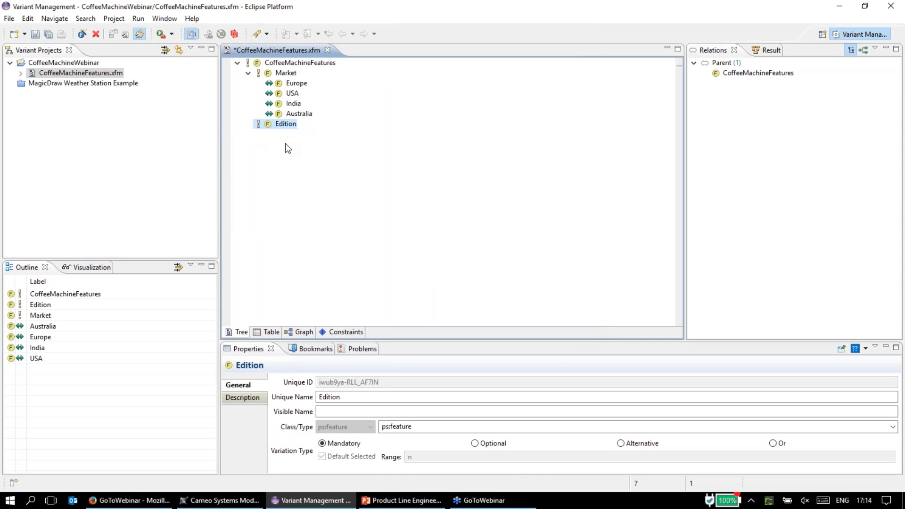
{"action": "left_click", "coordinate": [489, 177]}
{"action": "left_click", "coordinate": [443, 127]}
{"action": "type", "text": "Standard"}
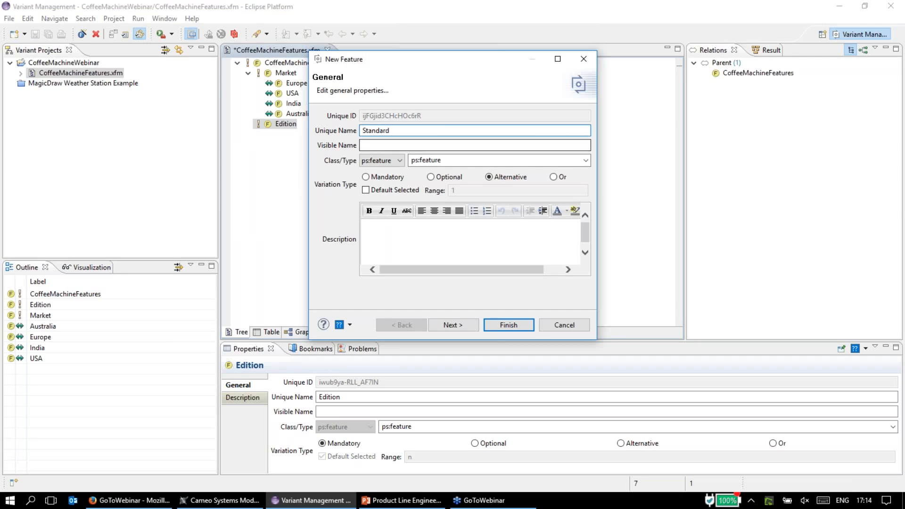
{"action": "left_click", "coordinate": [529, 327]}
- Add an alternative feature named Deluxe under the Edition feature
{"action": "right_click", "coordinate": [289, 128]}
{"action": "mouse_move", "coordinate": [339, 129]}
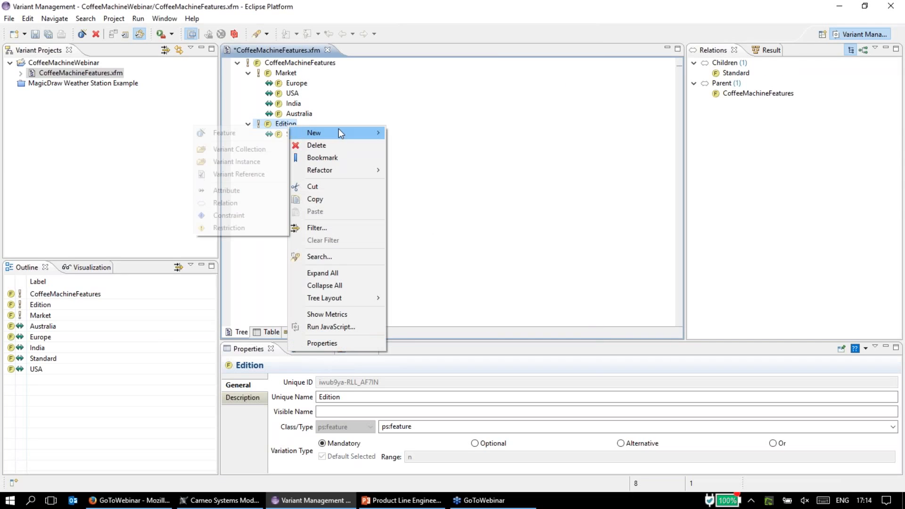
{"action": "left_click", "coordinate": [245, 133]}
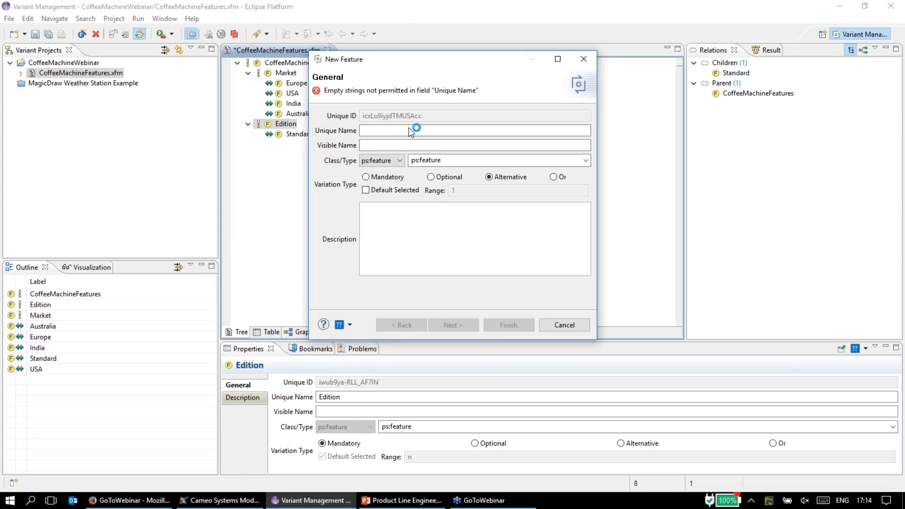
{"action": "left_click", "coordinate": [407, 130]}
{"action": "type", "text": "Deluxe"}
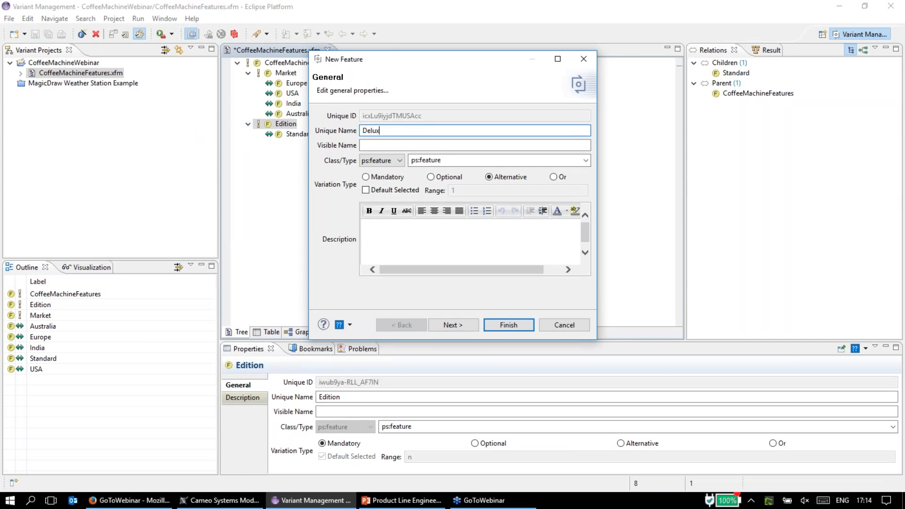
{"action": "left_click", "coordinate": [500, 324]}
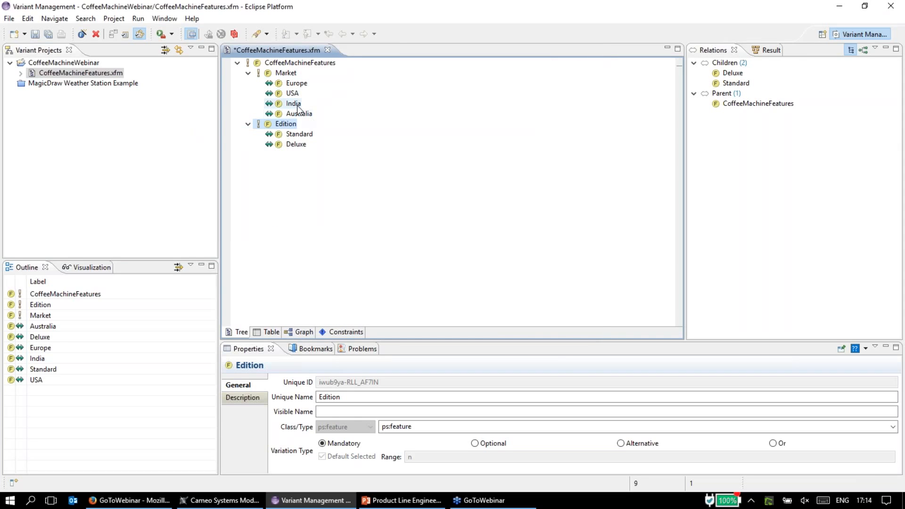
- Add a feature named CoffeeGrinder under the CoffeeMachineFeatures root with the variation type Mandatory
{"action": "mouse_move", "coordinate": [296, 104]}
{"action": "right_click", "coordinate": [305, 64]}
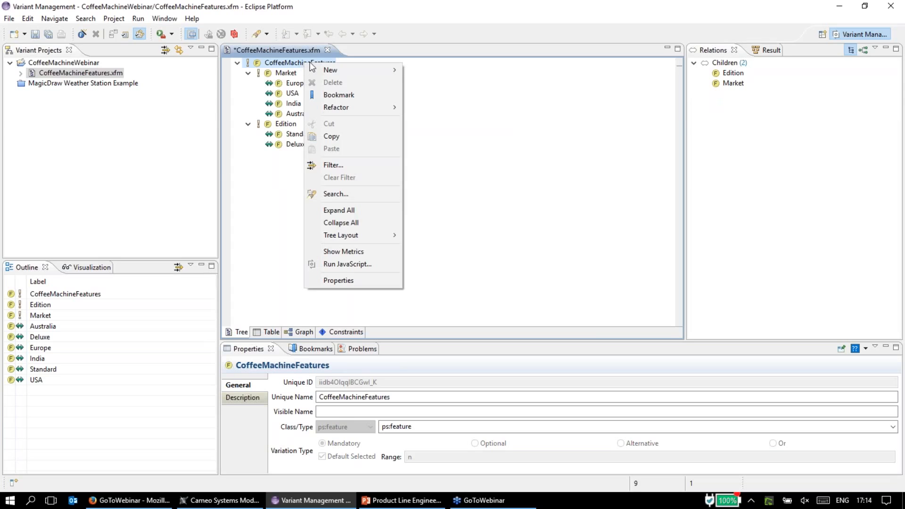
{"action": "mouse_move", "coordinate": [356, 66]}
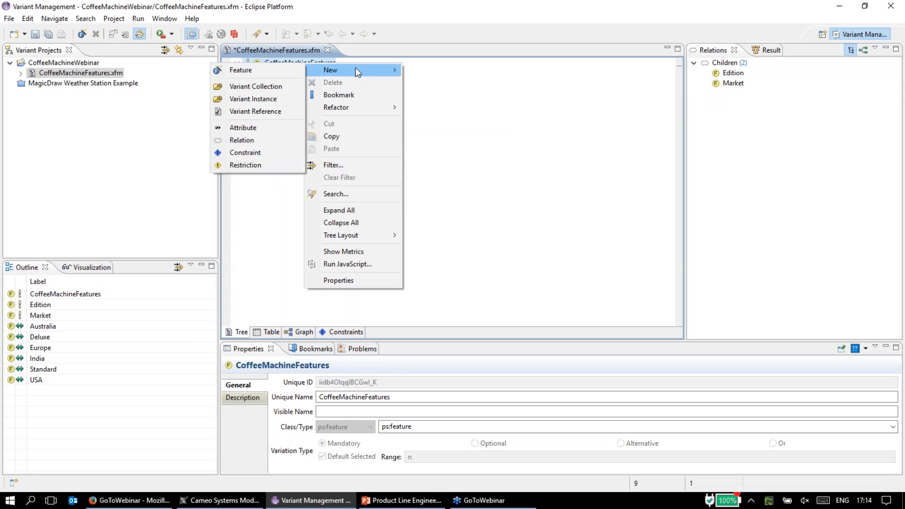
{"action": "left_click", "coordinate": [277, 68]}
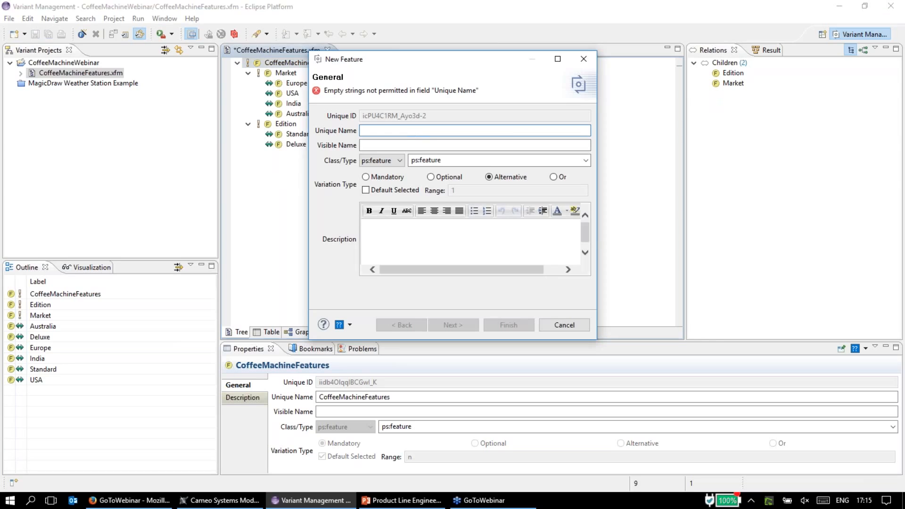
{"action": "type", "text": "CoffeeGrinder"}
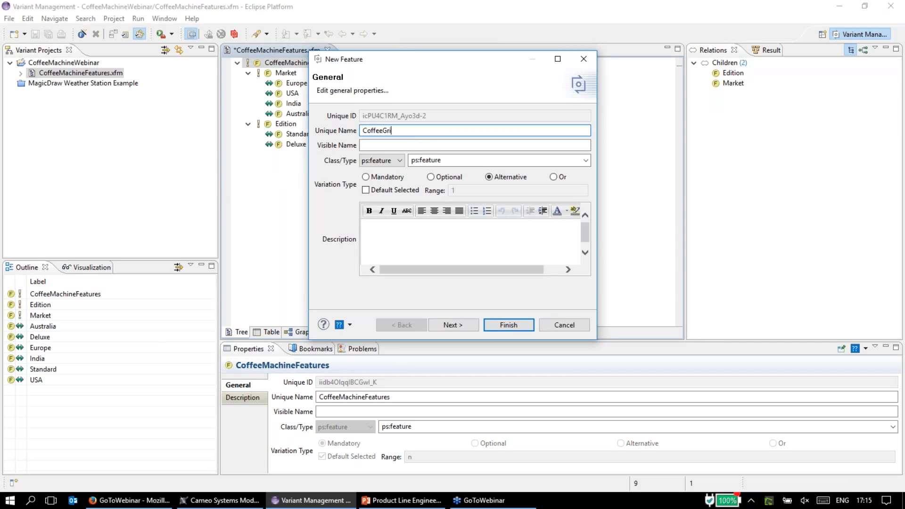
{"action": "left_click", "coordinate": [382, 177]}
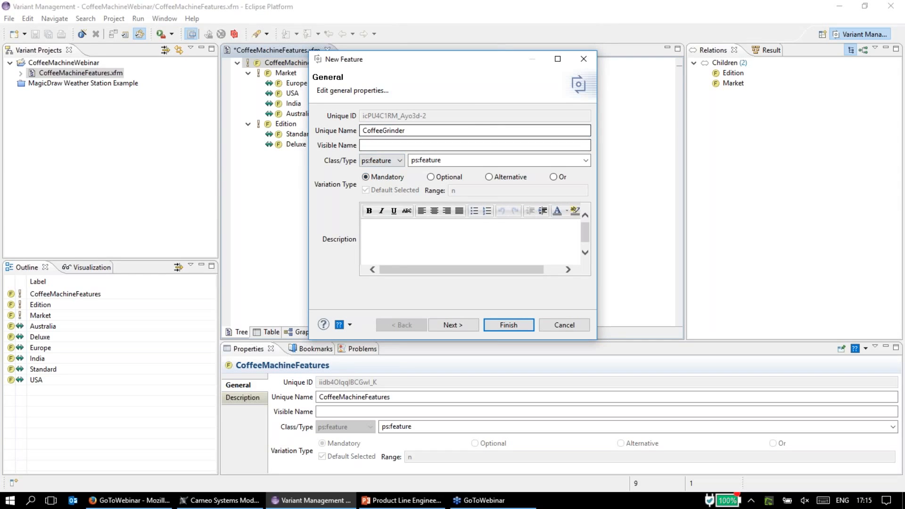
{"action": "left_click", "coordinate": [516, 330]}
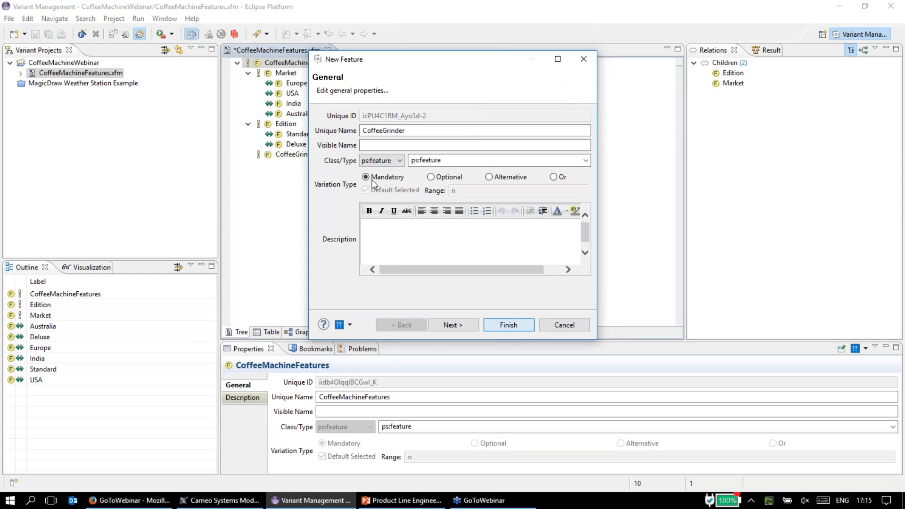
- Add a feature named LowHumidityGrinder under CoffeeGrinder with the variation type Alternative
{"action": "right_click", "coordinate": [296, 157]}
{"action": "mouse_move", "coordinate": [366, 171]}
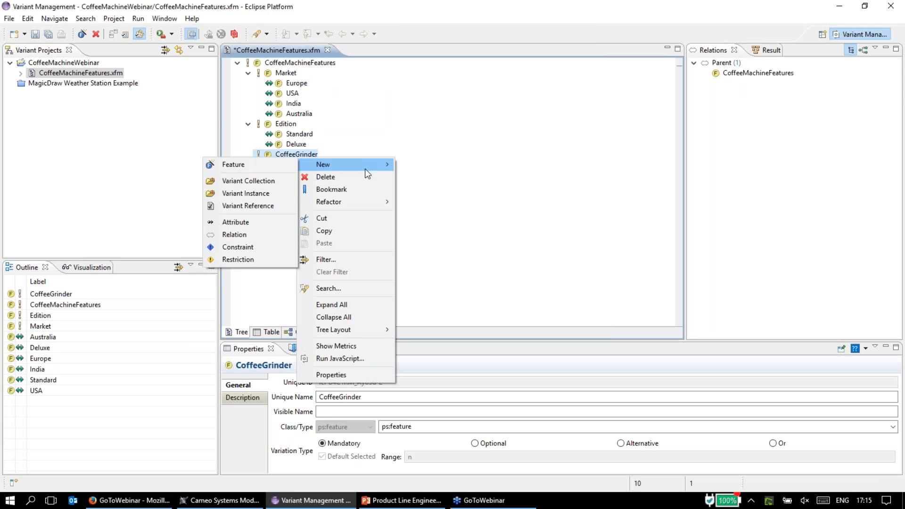
{"action": "left_click", "coordinate": [261, 164]}
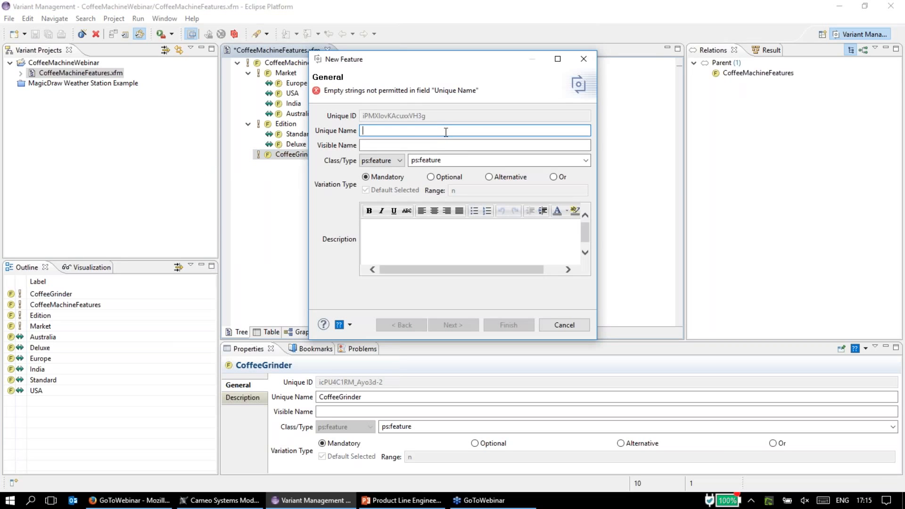
{"action": "type", "text": "LowHumi"}
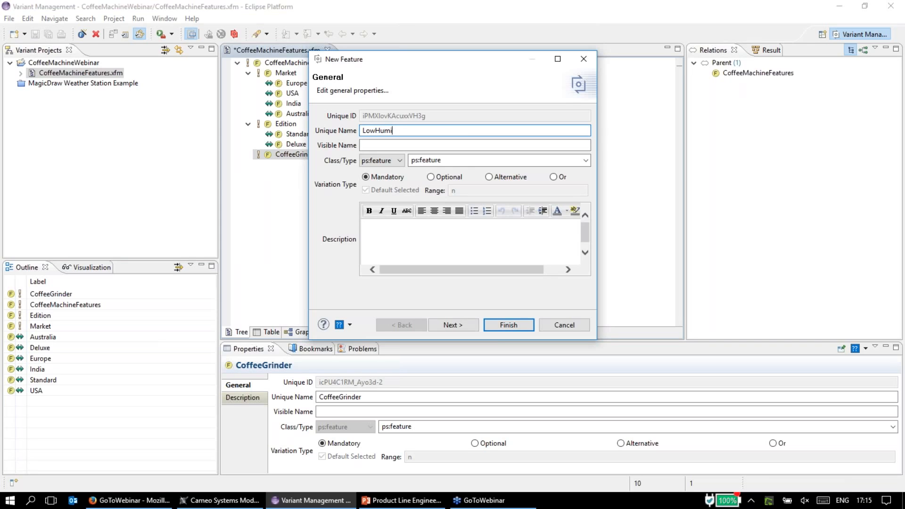
{"action": "type", "text": "dityGrinder"}
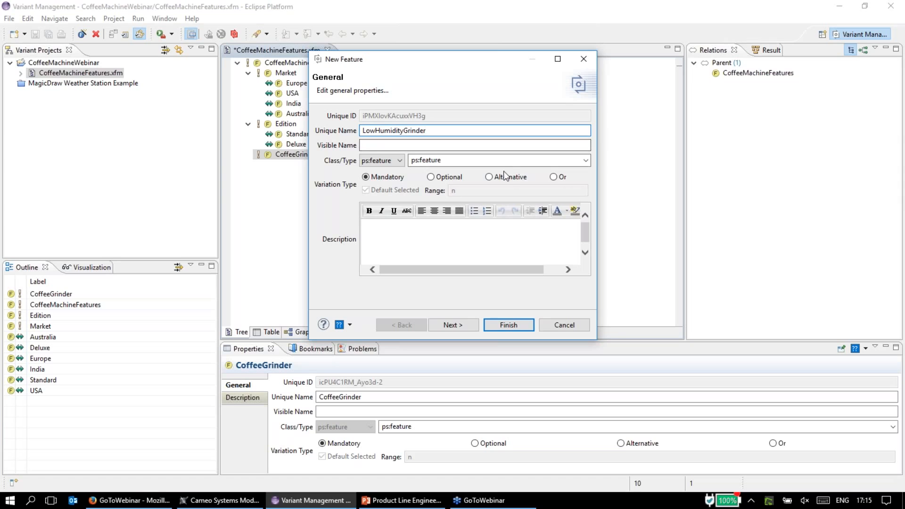
{"action": "left_click", "coordinate": [490, 177]}
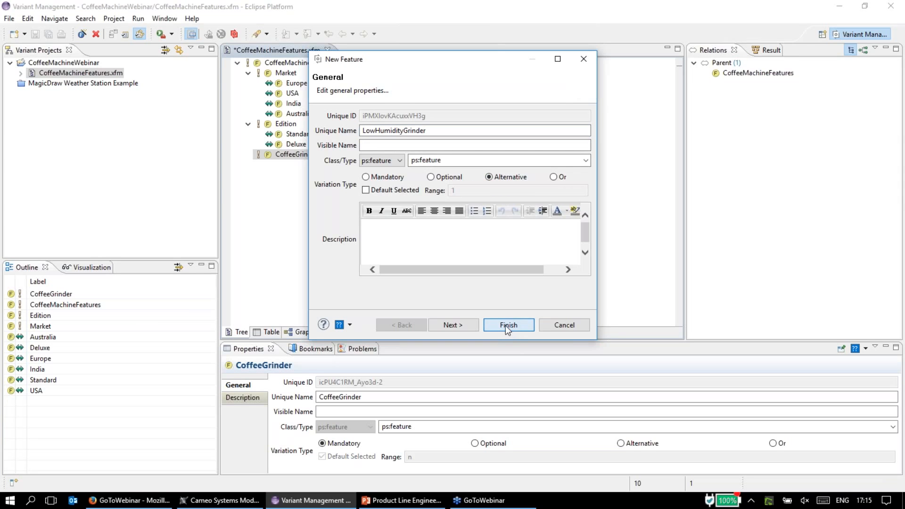
{"action": "left_click", "coordinate": [507, 327]}
- Add an alternative feature named HighHumidityGrinder under the CoffeeGrinder feature
{"action": "right_click", "coordinate": [311, 155]}
{"action": "mouse_move", "coordinate": [342, 160]}
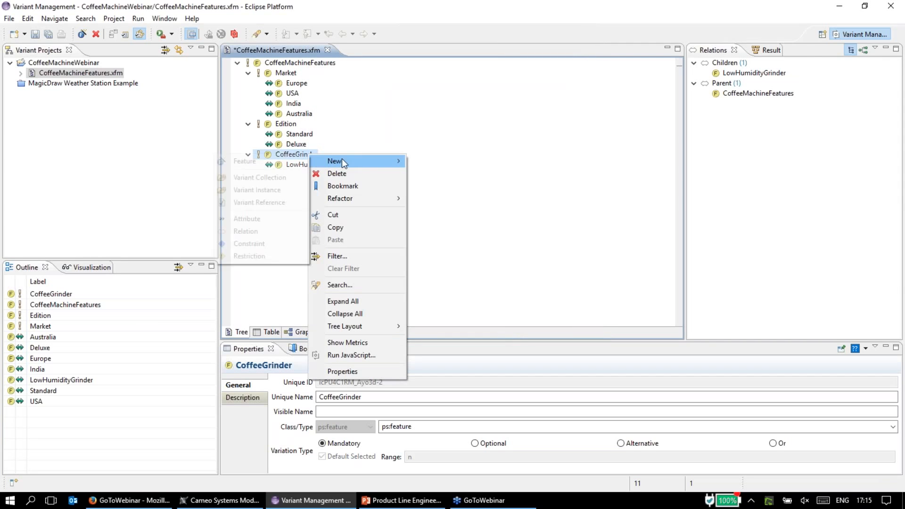
{"action": "left_click", "coordinate": [287, 161]}
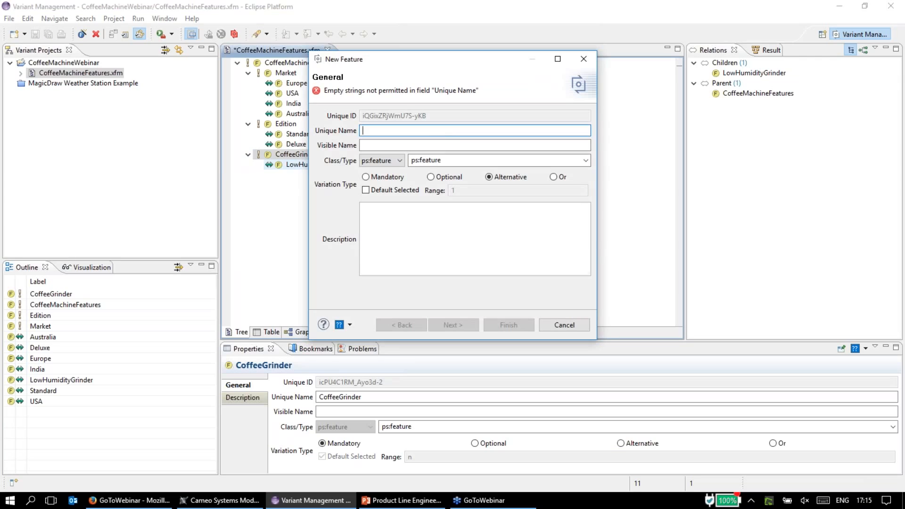
{"action": "type", "text": "HighH"}
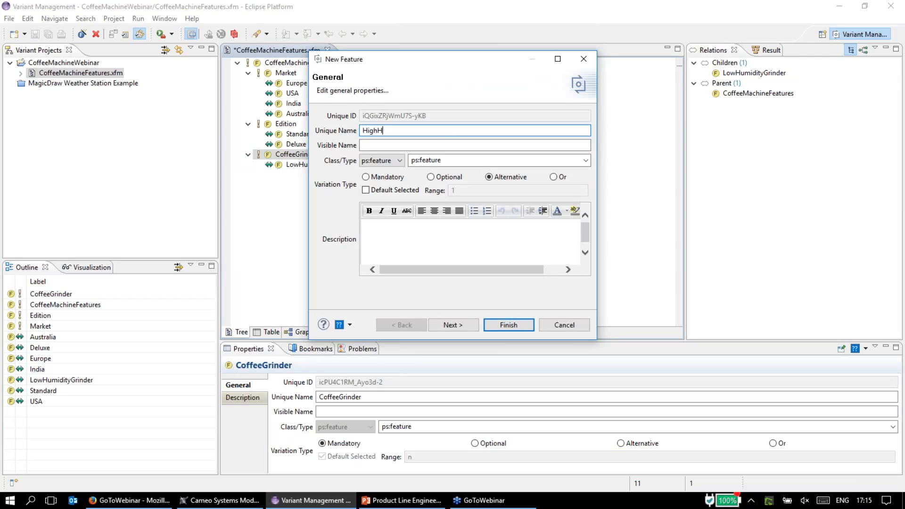
{"action": "type", "text": "umidityGrinder"}
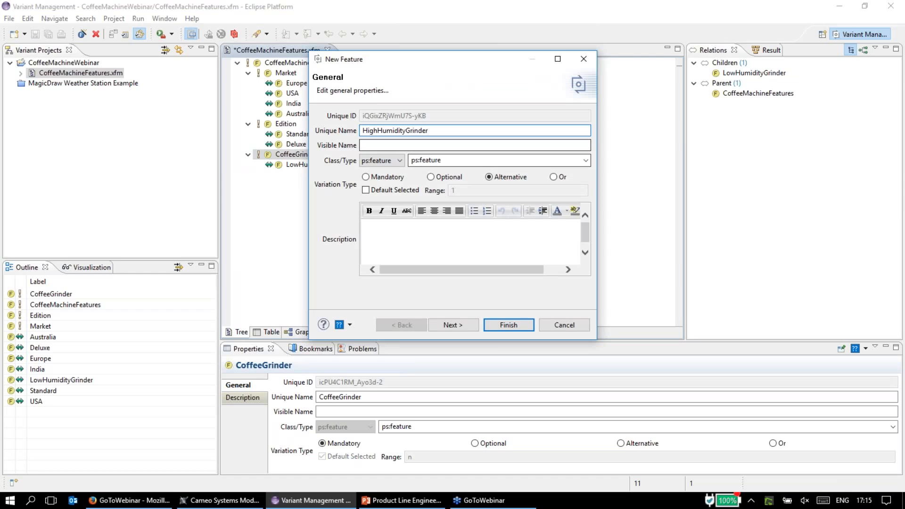
{"action": "left_click", "coordinate": [494, 325]}
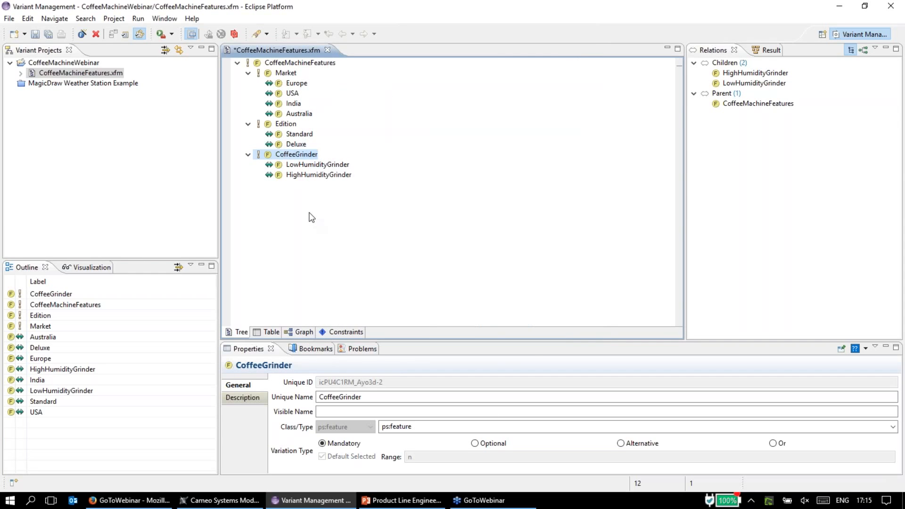
{"action": "left_click", "coordinate": [305, 63]}
{"action": "right_click", "coordinate": [306, 63]}
{"action": "mouse_move", "coordinate": [341, 67]}
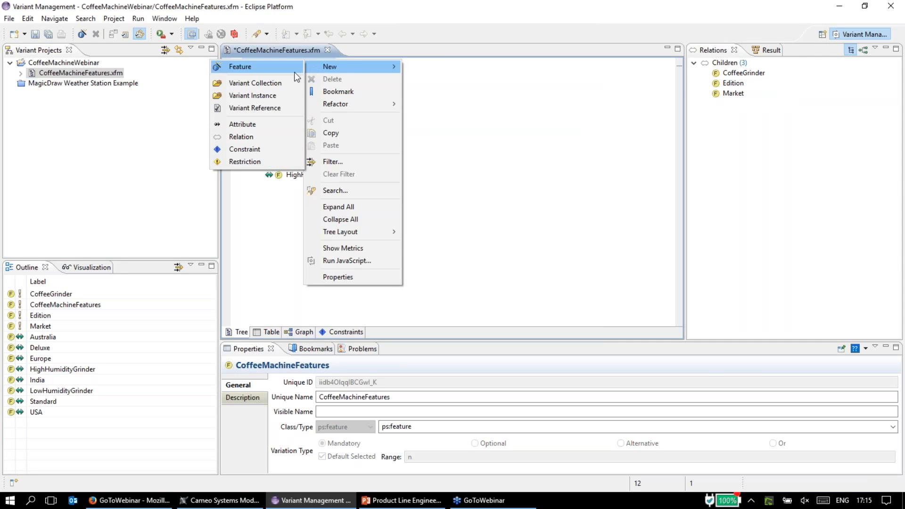
- Switch to the PowerPoint presentation and examine the coffee machine variations on the Problem Domain for the Demo slide
{"action": "left_click", "coordinate": [403, 500]}
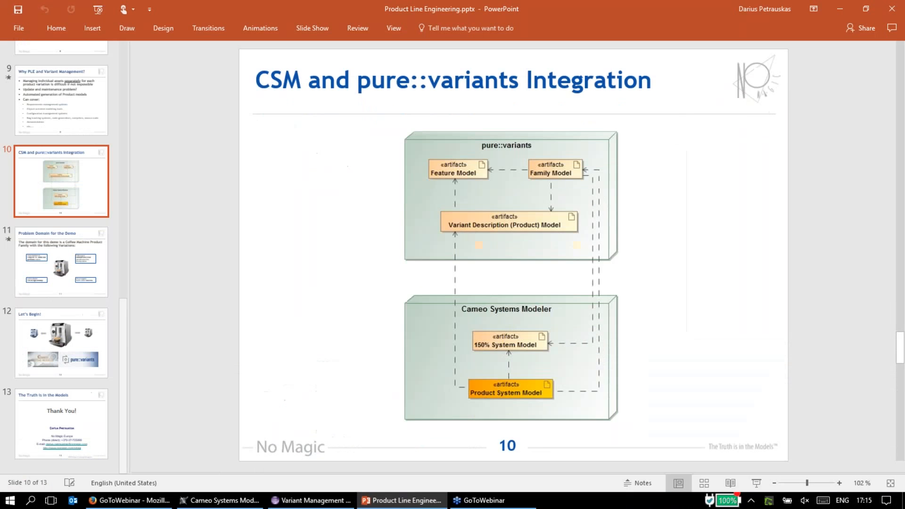
{"action": "key", "text": "Down"}
{"action": "scroll", "coordinate": [432, 288], "scroll_direction": "down", "scroll_amount": 2}
{"action": "scroll", "coordinate": [432, 288], "scroll_direction": "up", "scroll_amount": 1}
{"action": "scroll", "coordinate": [429, 291], "scroll_direction": "up", "scroll_amount": 2}
{"action": "scroll", "coordinate": [428, 295], "scroll_direction": "up", "scroll_amount": 1}
{"action": "scroll", "coordinate": [425, 290], "scroll_direction": "down", "scroll_amount": 1}
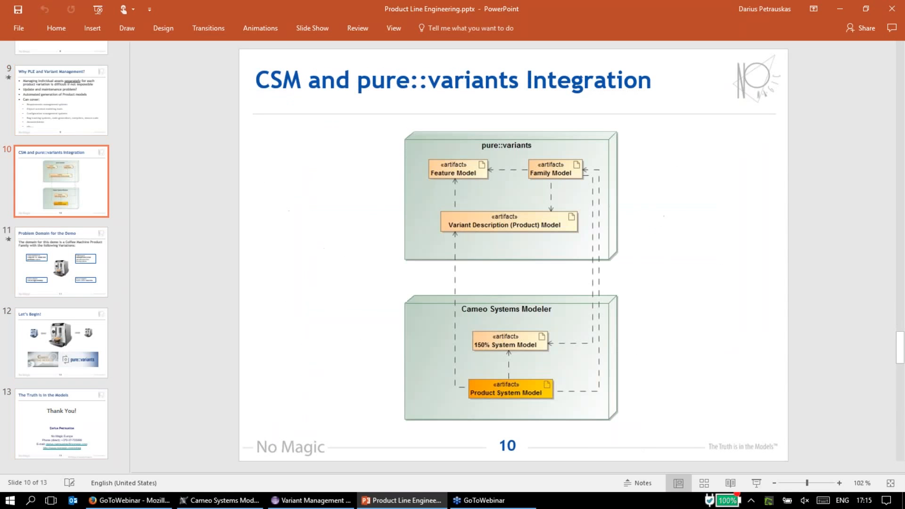
{"action": "scroll", "coordinate": [514, 254], "scroll_direction": "down", "scroll_amount": 1}
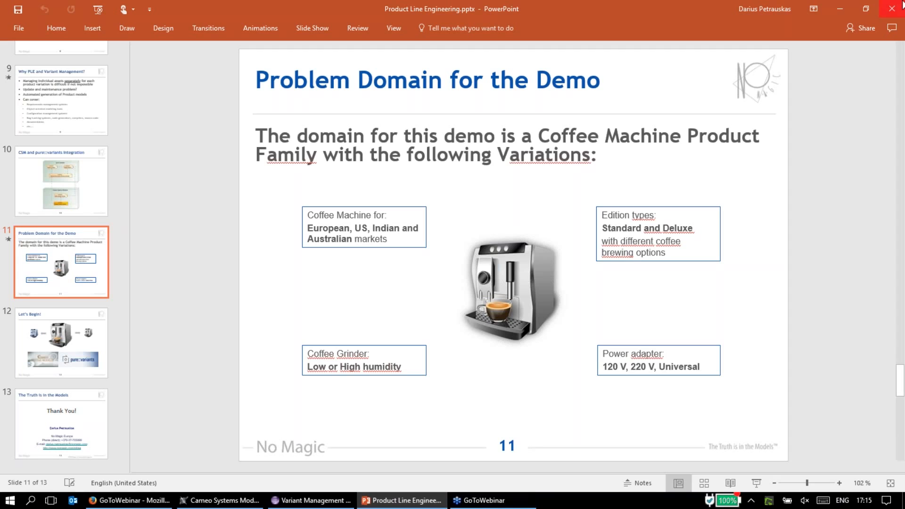
{"action": "left_click", "coordinate": [842, 9]}
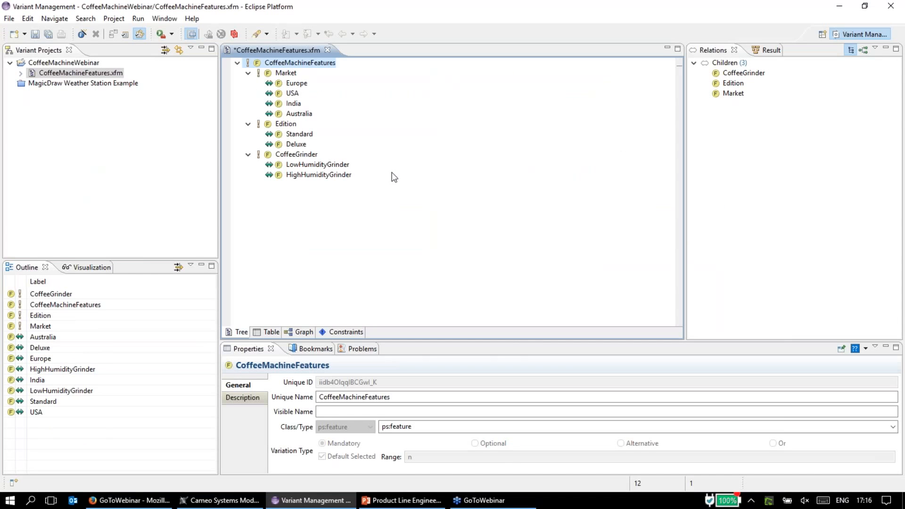
- Add a feature named PowerAdapter under the CoffeeMachineFeatures root with the variation type Mandatory
{"action": "right_click", "coordinate": [288, 64]}
{"action": "mouse_move", "coordinate": [364, 70]}
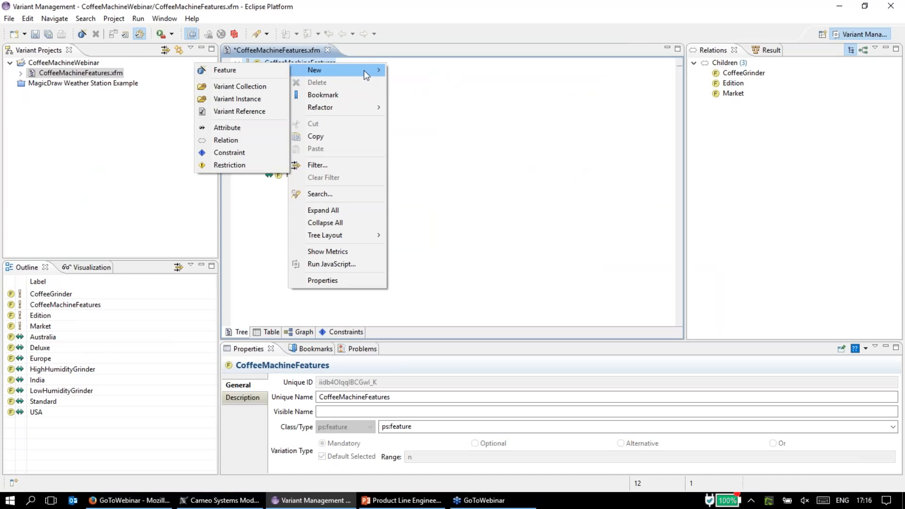
{"action": "left_click", "coordinate": [284, 72]}
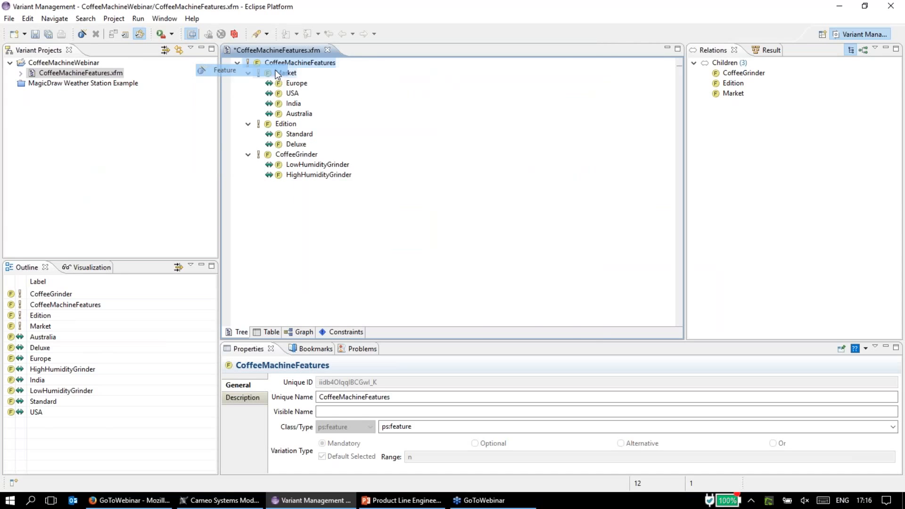
{"action": "left_click", "coordinate": [366, 178]}
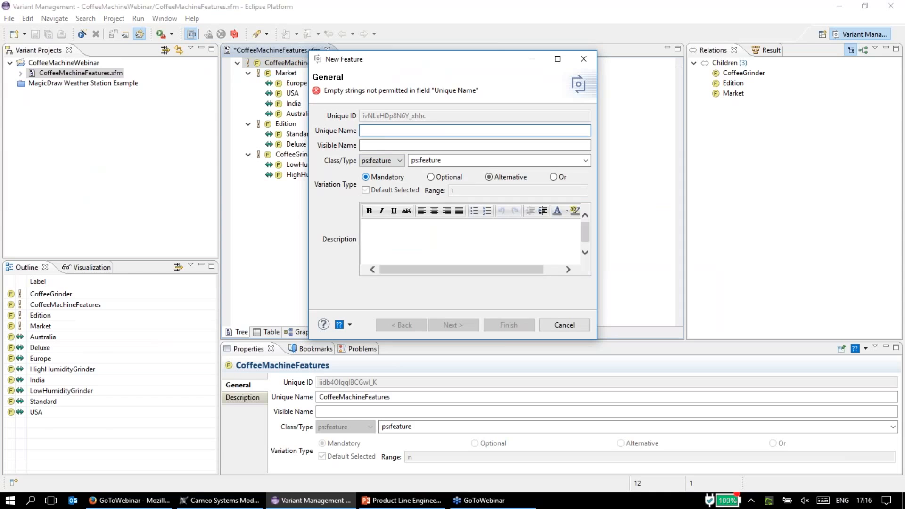
{"action": "left_click", "coordinate": [418, 130]}
{"action": "type", "text": "PowerApd"}
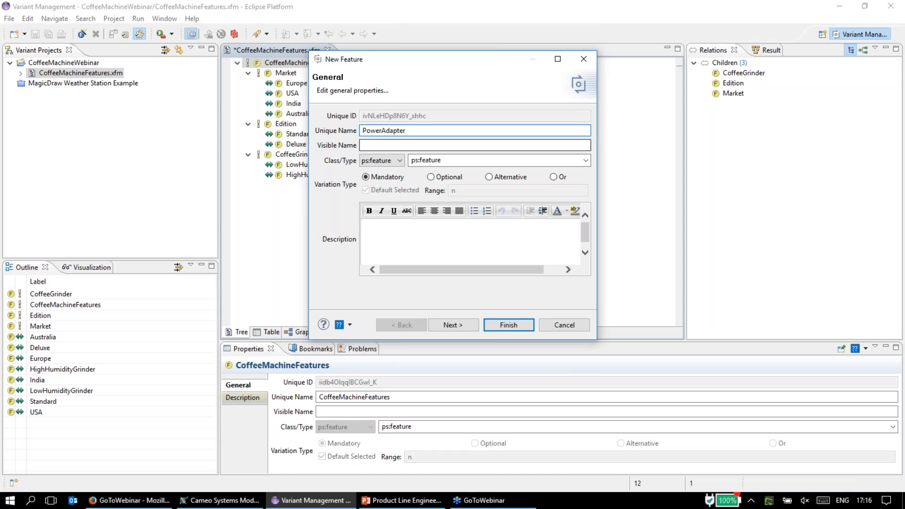
{"action": "key", "text": "Return"}
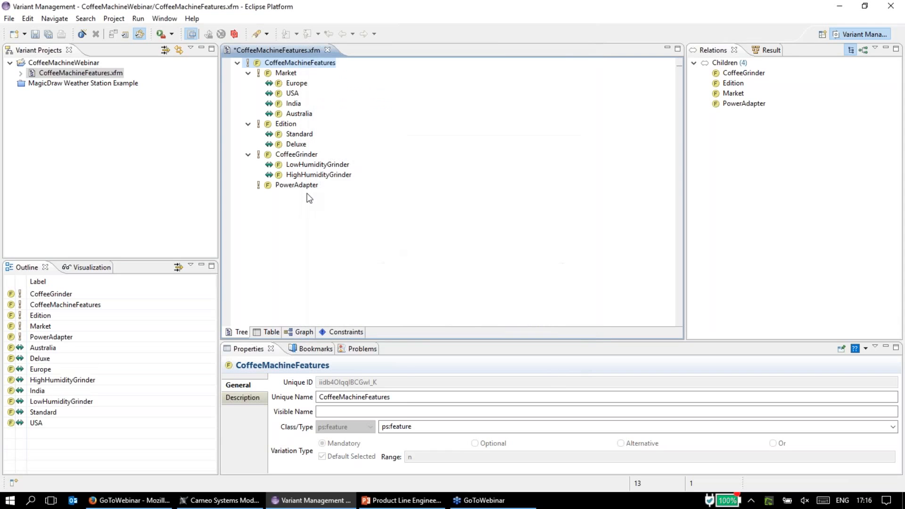
- Add a feature named Adapter120V under PowerAdapter with the variation type Alternative
{"action": "right_click", "coordinate": [302, 187]}
{"action": "mouse_move", "coordinate": [353, 198]}
{"action": "left_click", "coordinate": [279, 199]}
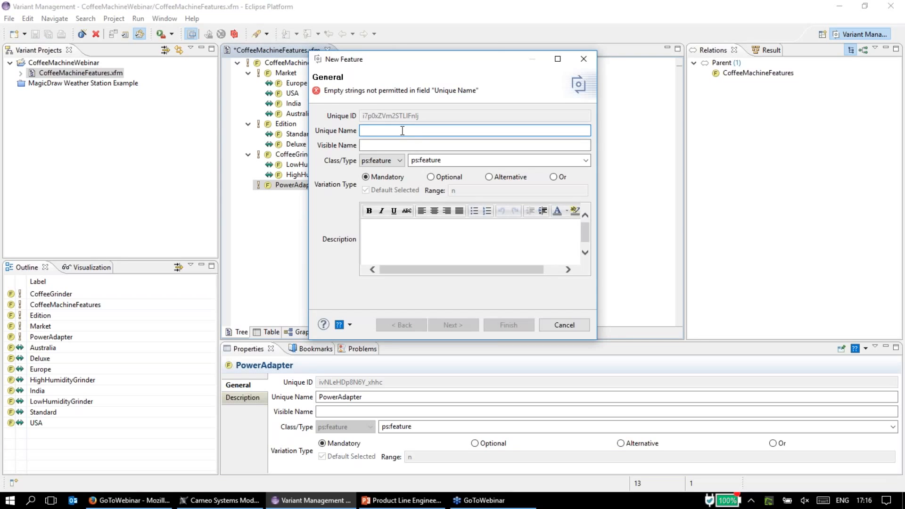
{"action": "type", "text": "Adapter120V"}
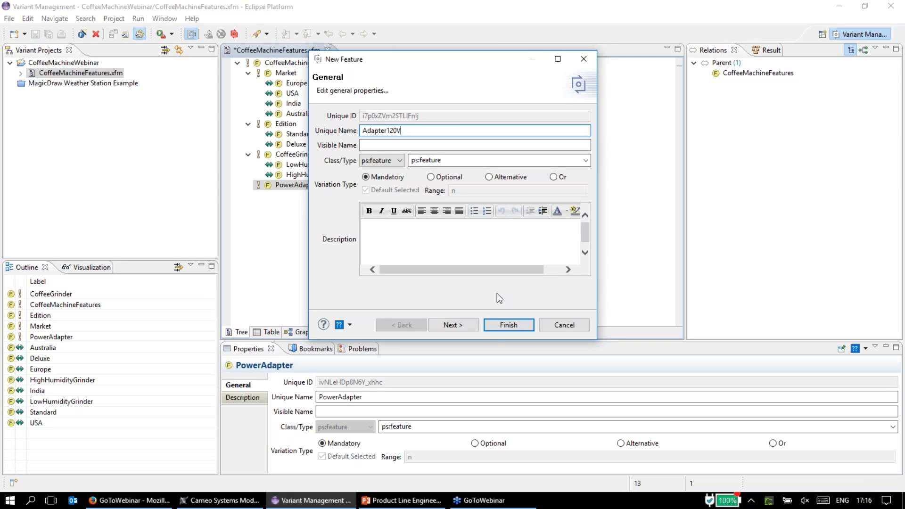
{"action": "left_click", "coordinate": [500, 179]}
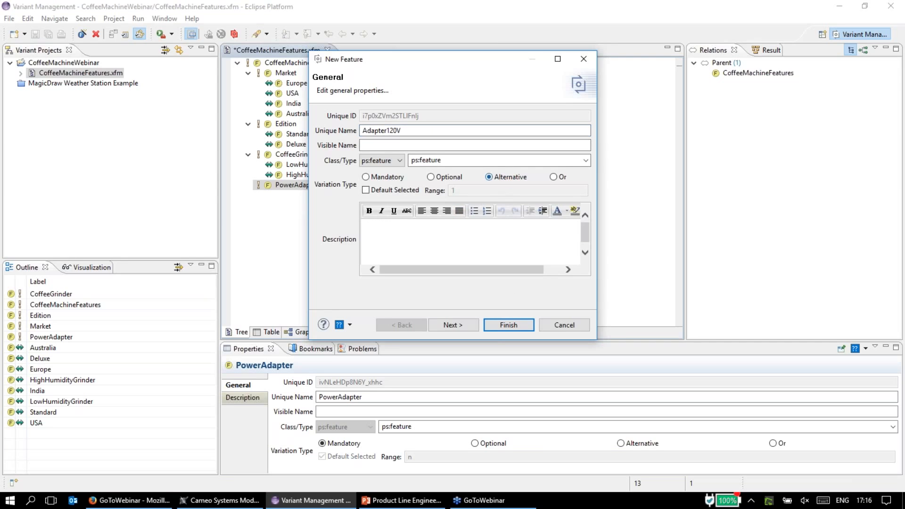
{"action": "left_click", "coordinate": [494, 325]}
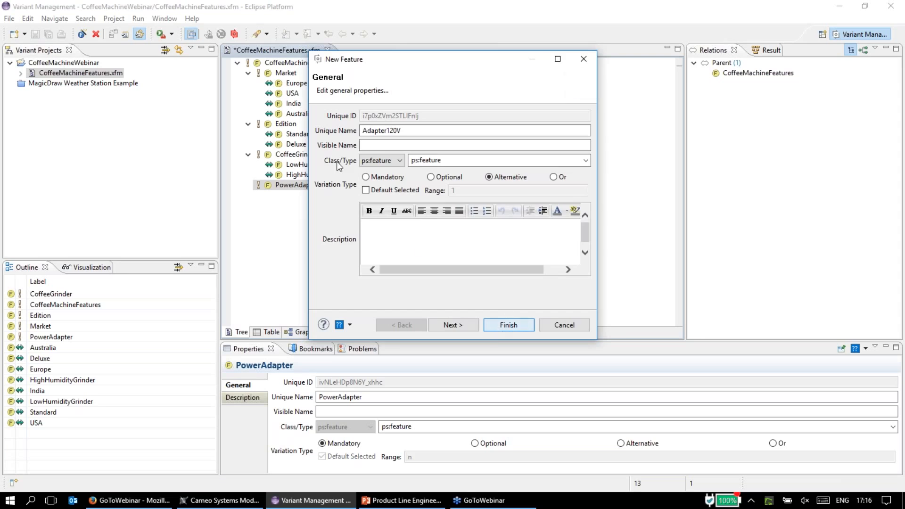
- Add an alternative feature named Adapter220V under the PowerAdapter feature
{"action": "right_click", "coordinate": [305, 187]}
{"action": "left_click", "coordinate": [339, 186]}
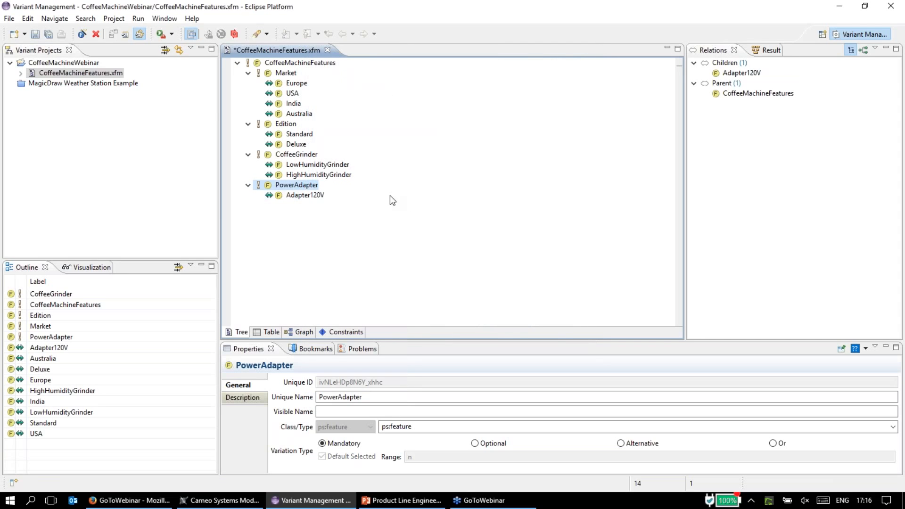
{"action": "right_click", "coordinate": [311, 184]}
{"action": "left_click", "coordinate": [301, 190]}
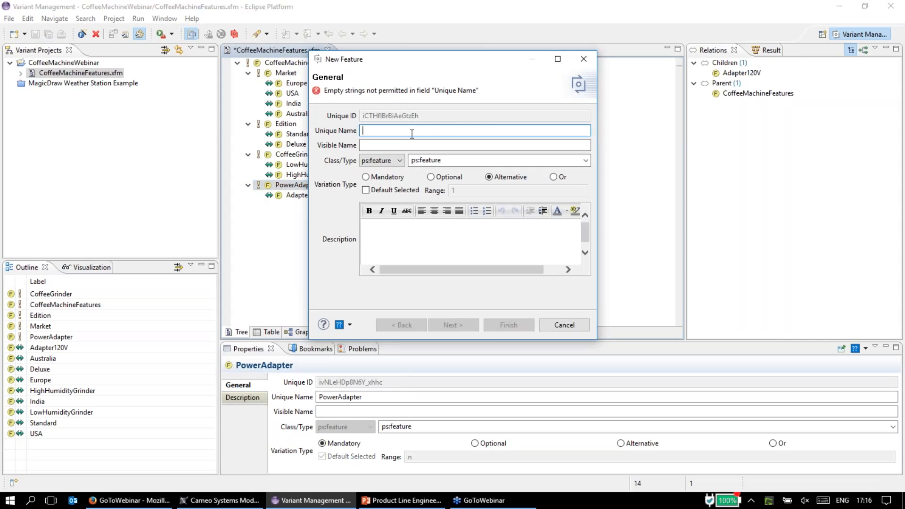
{"action": "type", "text": "Adapter220"}
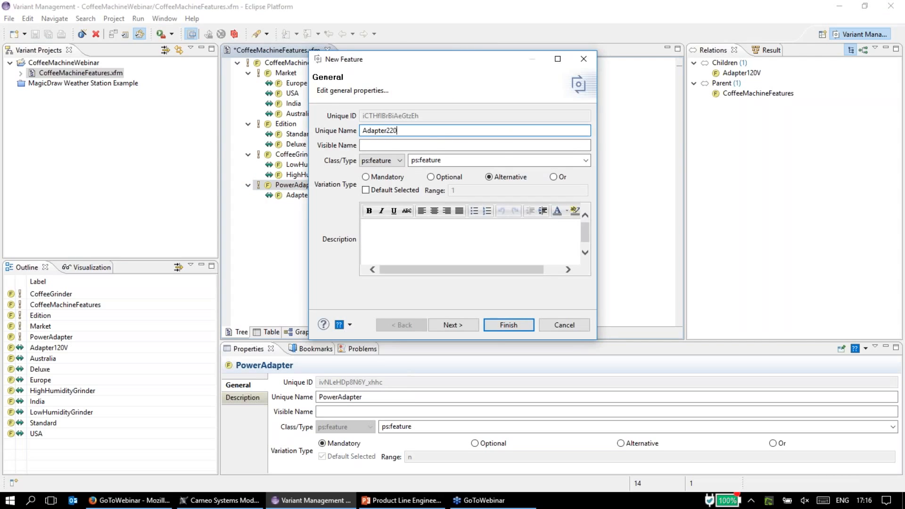
{"action": "type", "text": "V"}
{"action": "left_click", "coordinate": [530, 325]}
- Add an alternative feature named AdapterUniversal under the PowerAdapter feature
{"action": "right_click", "coordinate": [314, 185]}
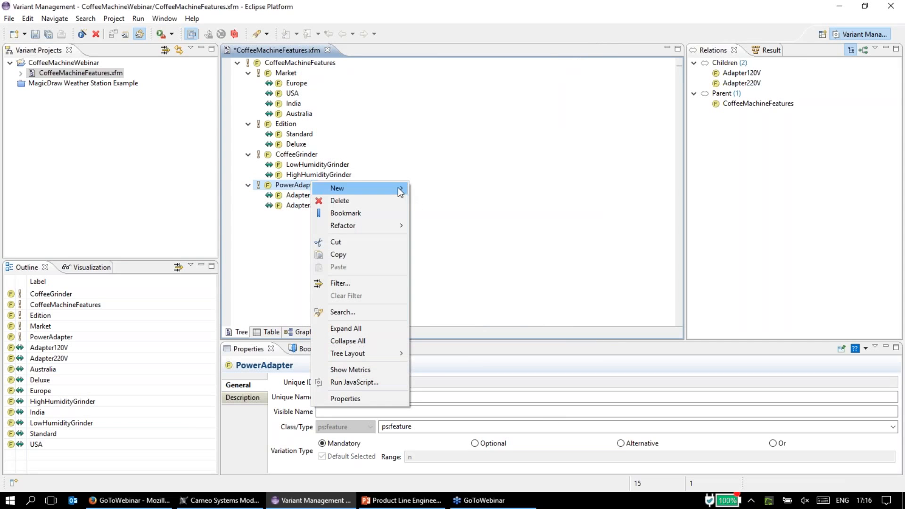
{"action": "mouse_move", "coordinate": [400, 188]}
{"action": "left_click", "coordinate": [236, 189]}
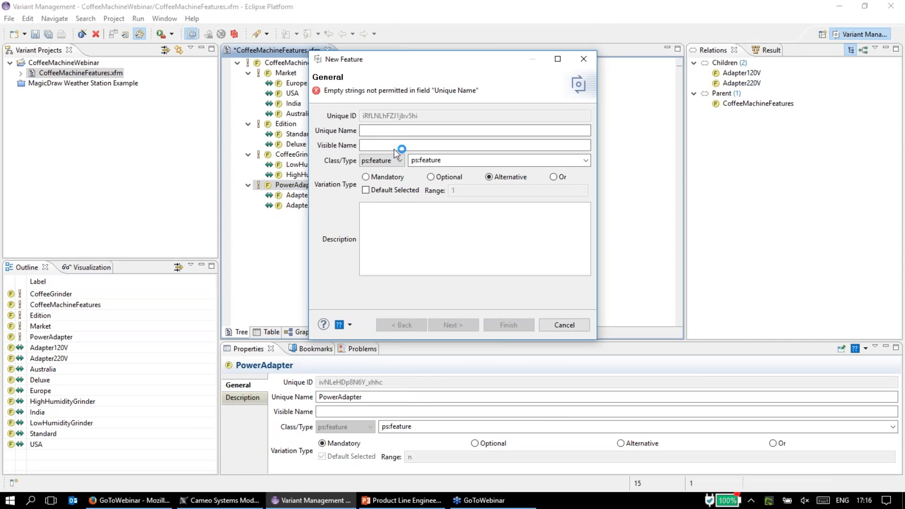
{"action": "left_click", "coordinate": [390, 130]}
{"action": "type", "text": "Ad"}
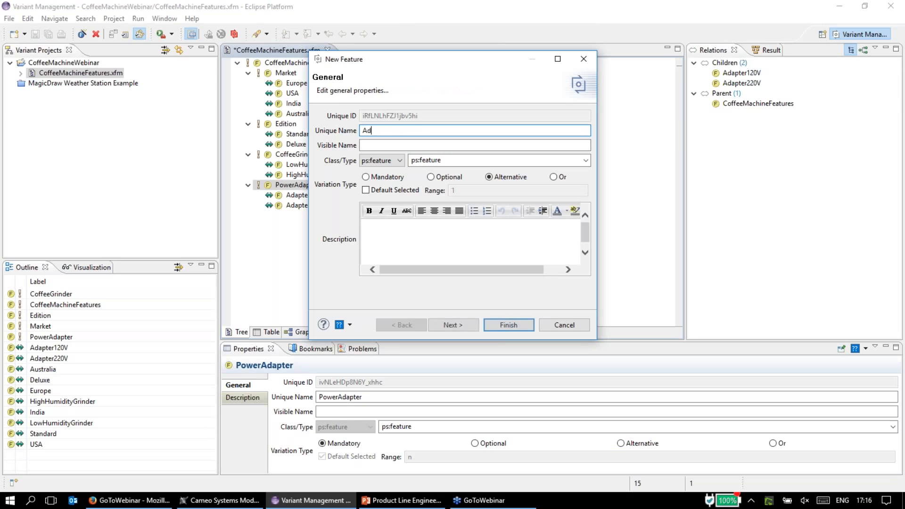
{"action": "type", "text": "apterUniversal"}
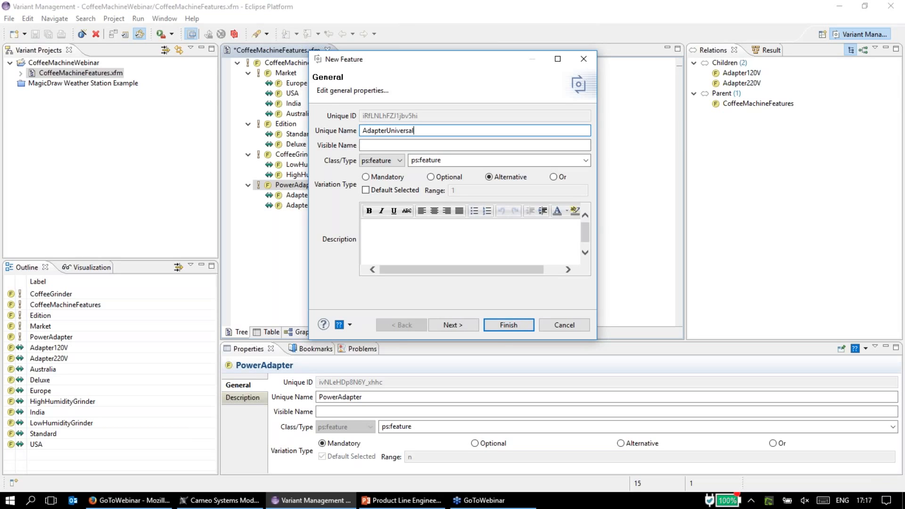
{"action": "left_click_drag", "start_coordinate": [426, 66], "coordinate": [390, 72]}
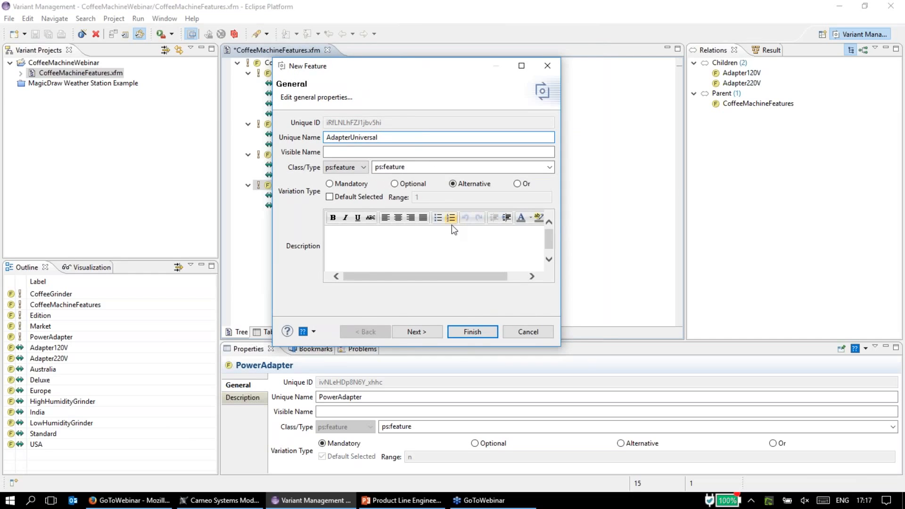
{"action": "left_click", "coordinate": [468, 333]}
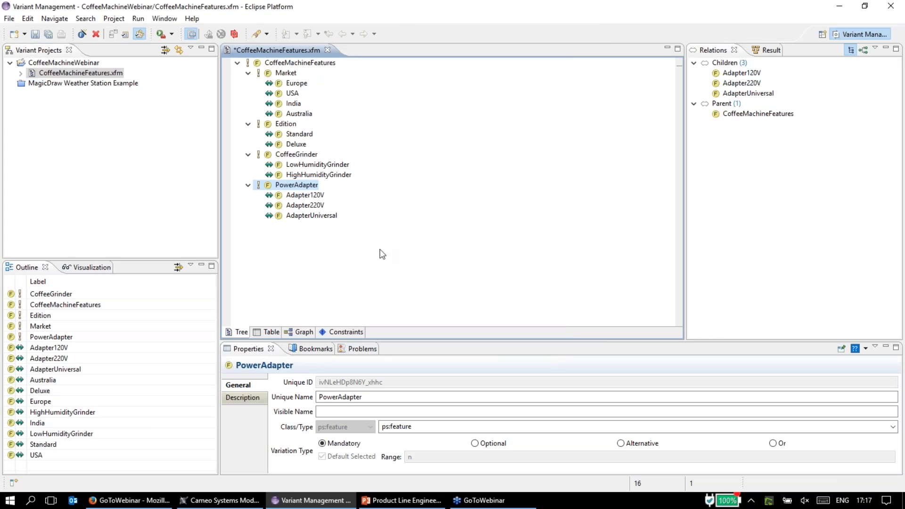
- Add a feature named Display under the CoffeeMachineFeatures root with the variation type Optional
{"action": "right_click", "coordinate": [319, 64]}
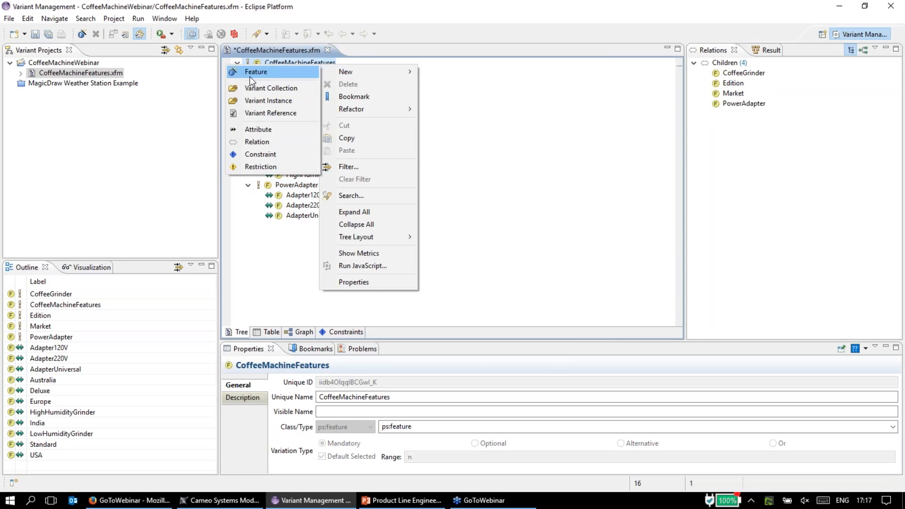
{"action": "left_click", "coordinate": [441, 126]}
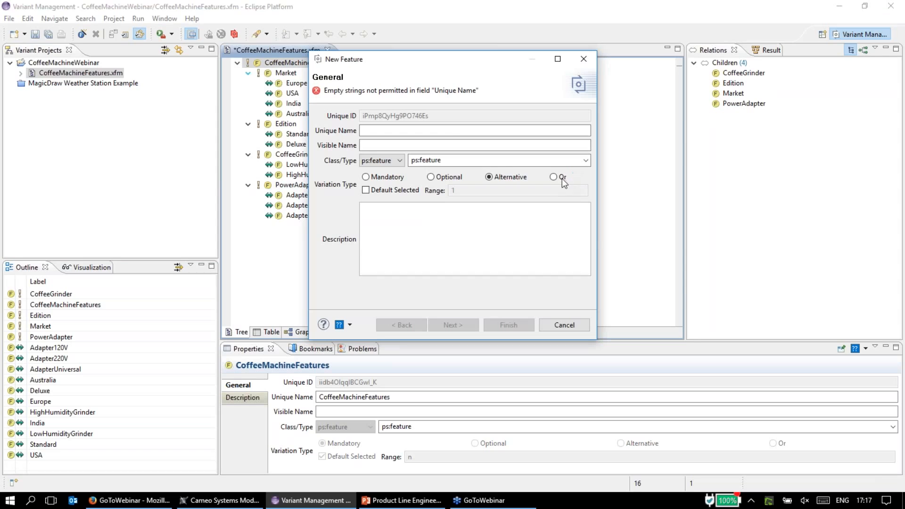
{"action": "left_click", "coordinate": [431, 177]}
{"action": "left_click", "coordinate": [409, 130]}
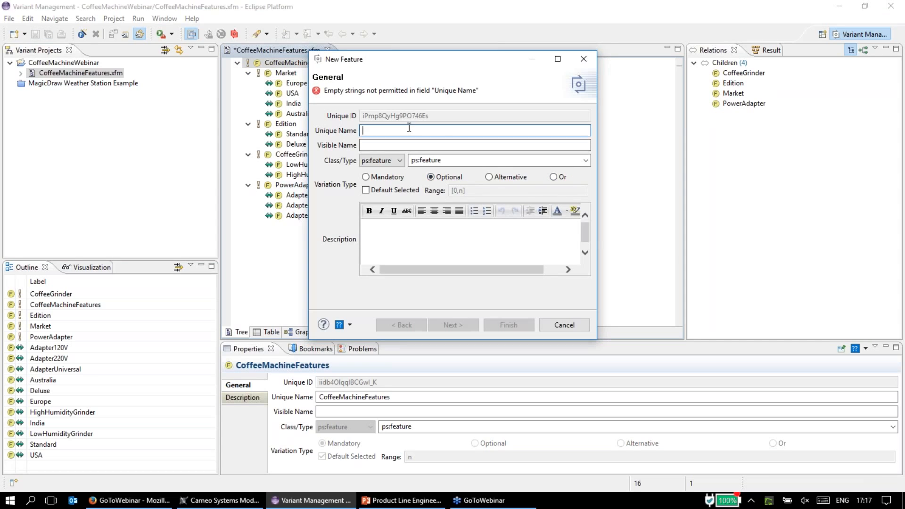
{"action": "type", "text": "D"}
{"action": "key", "text": "BackSpace"}
{"action": "type", "text": "Dli"}
{"action": "key", "text": "BackSpace"}
{"action": "key", "text": "BackSpace"}
{"action": "type", "text": "isplay"}
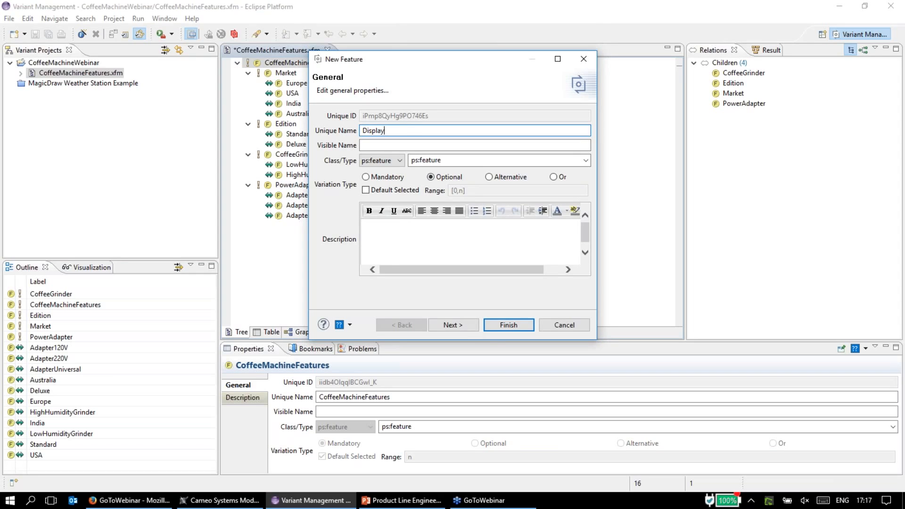
{"action": "left_click", "coordinate": [500, 325]}
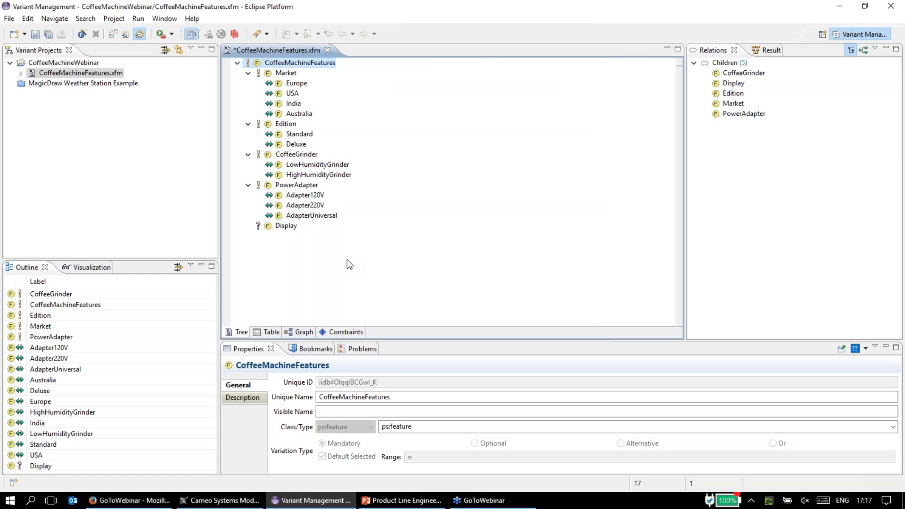
- Examine the feature model's structure as a graph and return to the tree view
{"action": "left_click", "coordinate": [307, 332]}
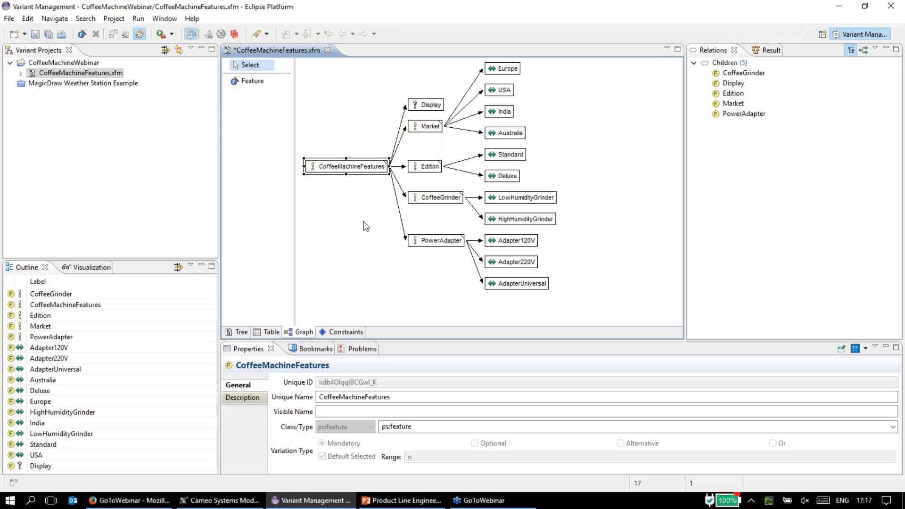
{"action": "left_click", "coordinate": [242, 333]}
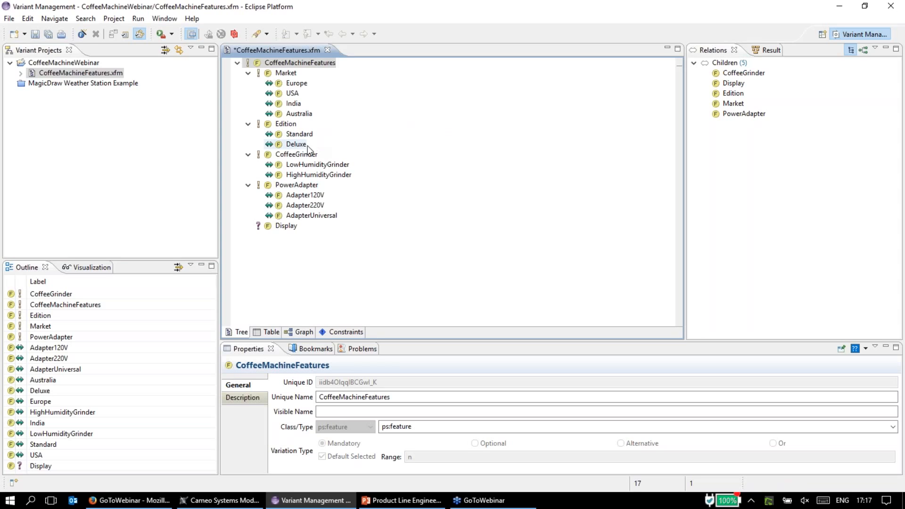
- Add a ps:requires relation to the Deluxe edition feature with Display as its target
{"action": "left_click", "coordinate": [302, 149]}
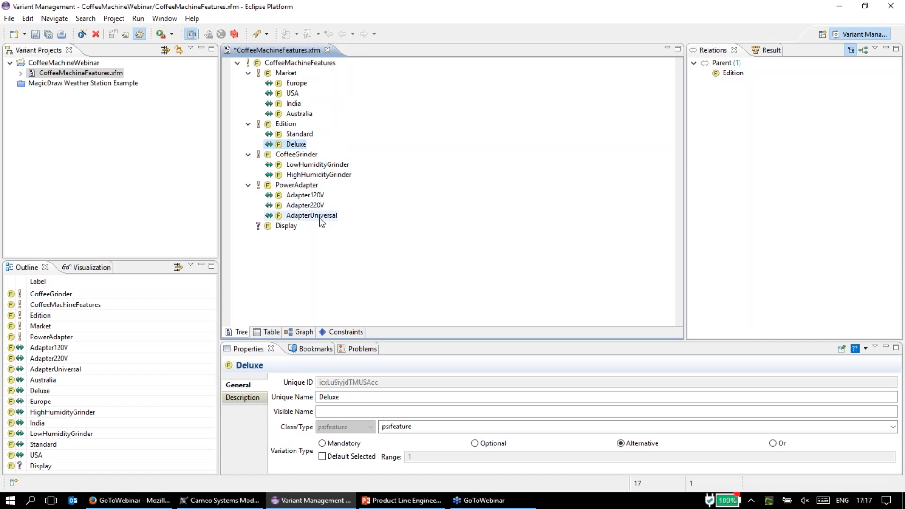
{"action": "mouse_move", "coordinate": [313, 221]}
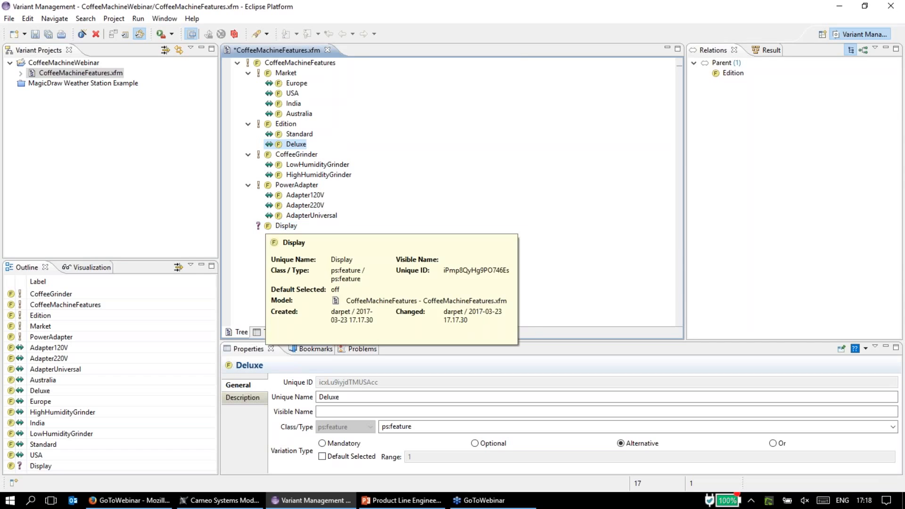
{"action": "right_click", "coordinate": [302, 146]}
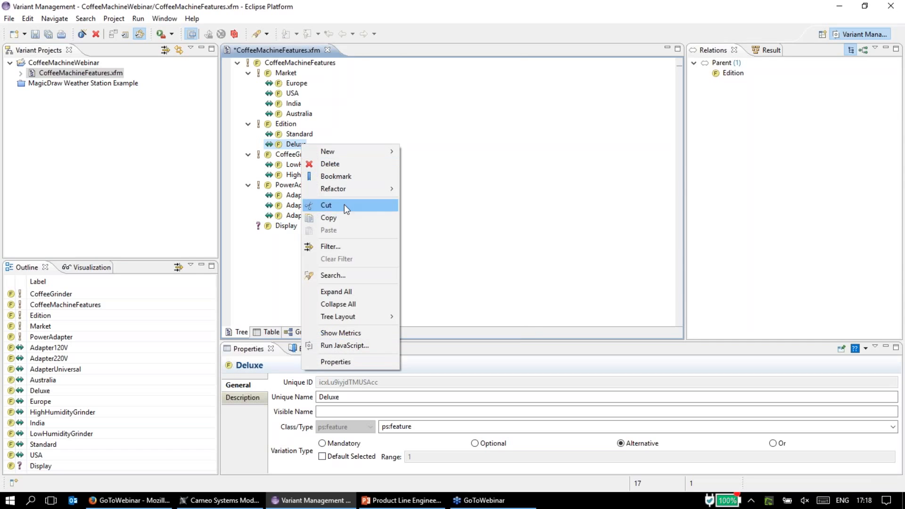
{"action": "left_click", "coordinate": [365, 363]}
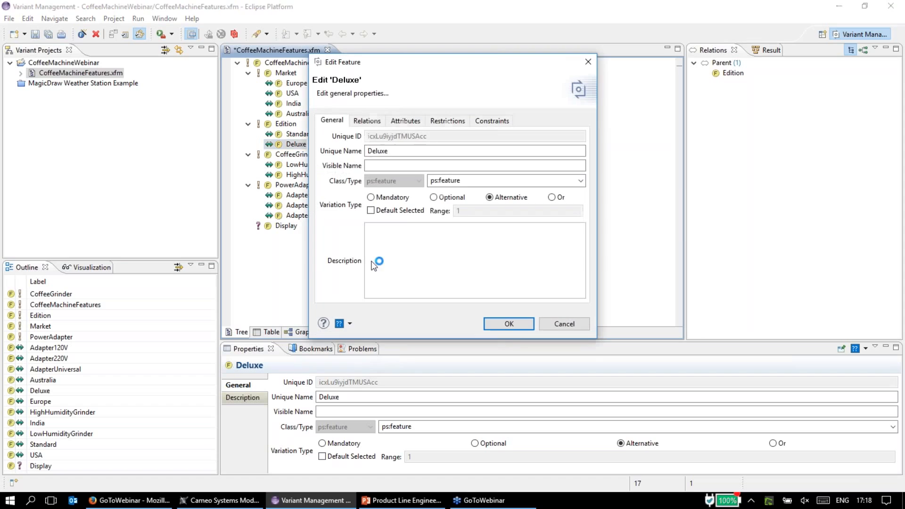
{"action": "left_click", "coordinate": [368, 121]}
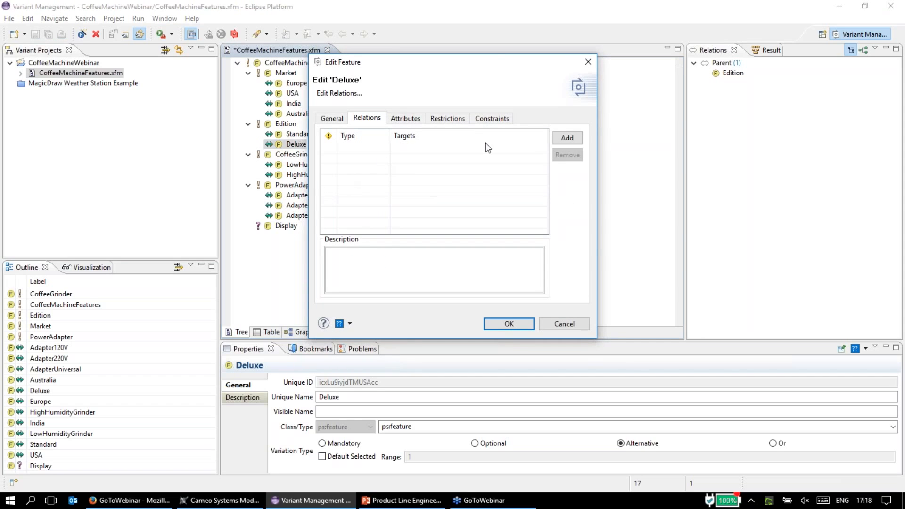
{"action": "left_click", "coordinate": [568, 139]}
{"action": "left_click", "coordinate": [568, 140]}
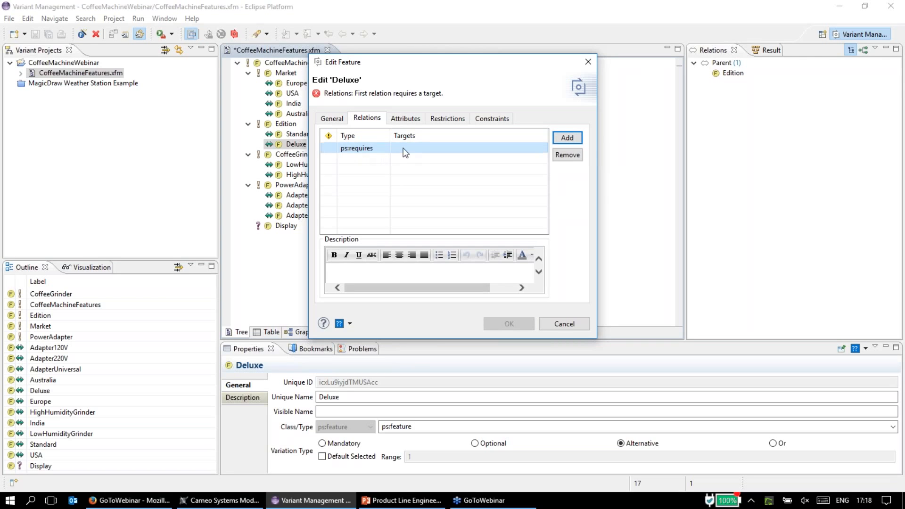
{"action": "left_click_drag", "start_coordinate": [394, 68], "coordinate": [521, 91]}
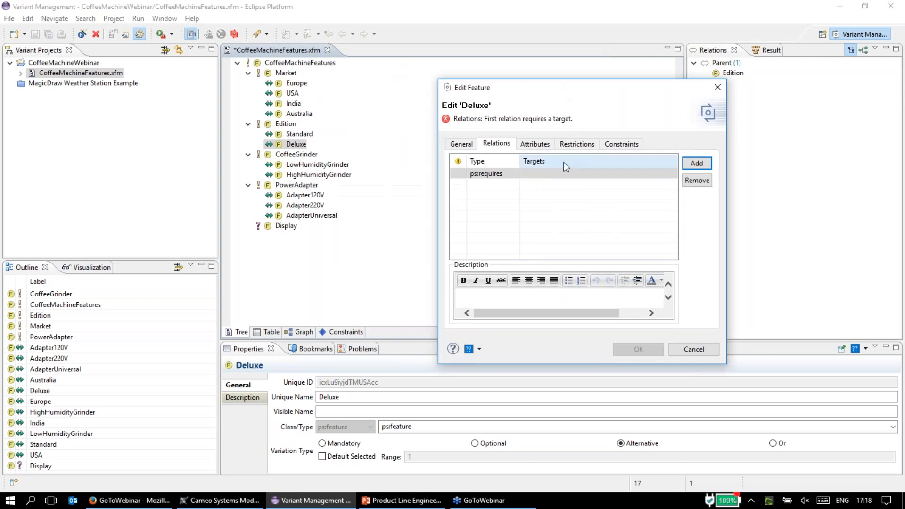
{"action": "left_click", "coordinate": [604, 177]}
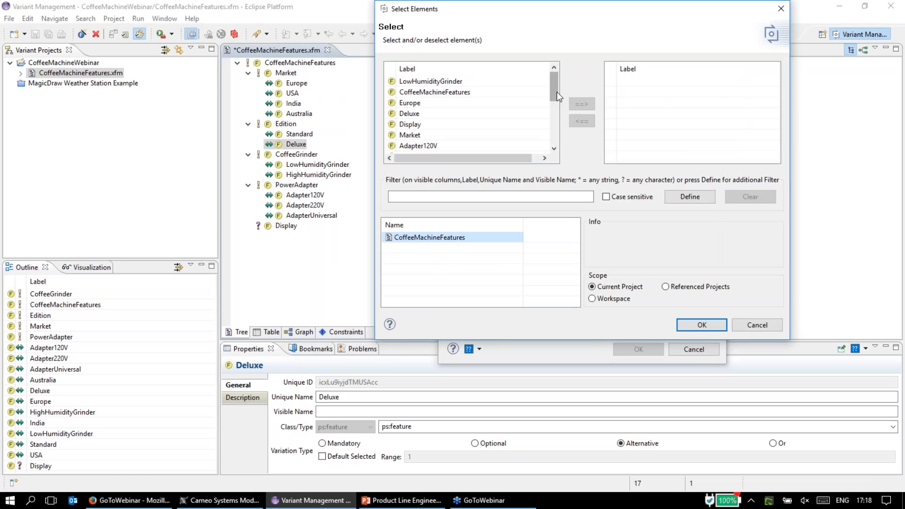
{"action": "double_click", "coordinate": [415, 124]}
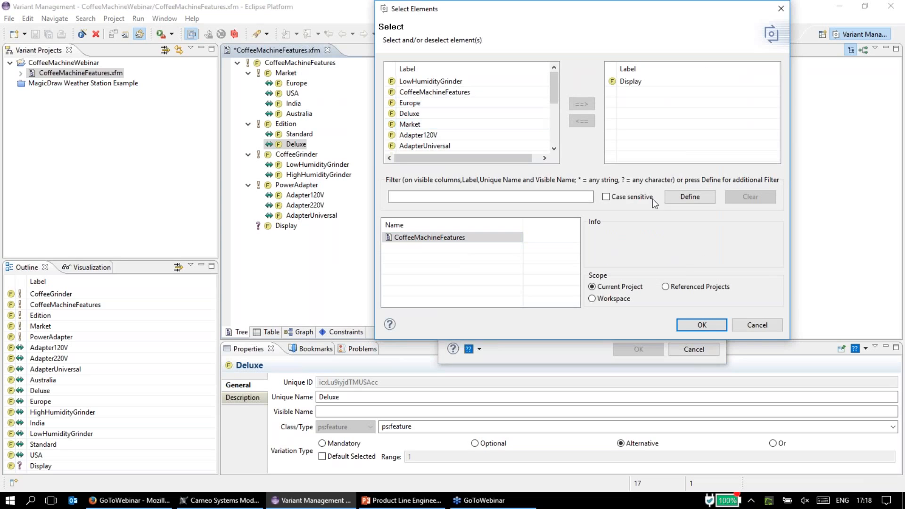
{"action": "left_click", "coordinate": [702, 325]}
- Add a second ps:requires relation to the Deluxe feature with AdapterUniversal as its target and apply the feature edit
{"action": "left_click", "coordinate": [697, 163]}
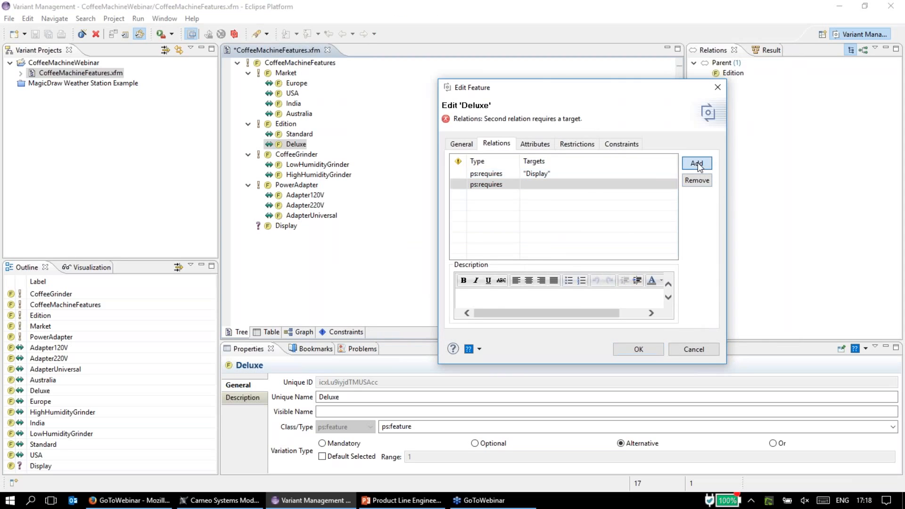
{"action": "left_click", "coordinate": [592, 183]}
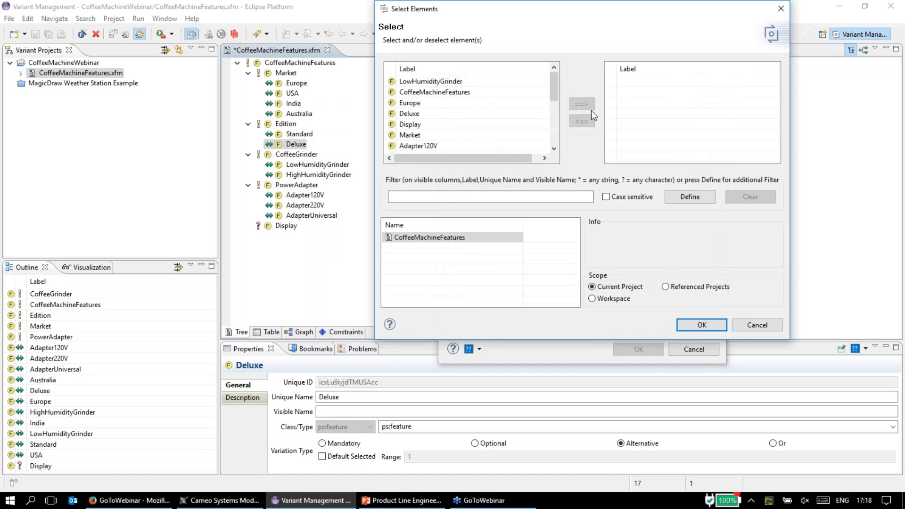
{"action": "left_click_drag", "start_coordinate": [556, 87], "coordinate": [556, 116]}
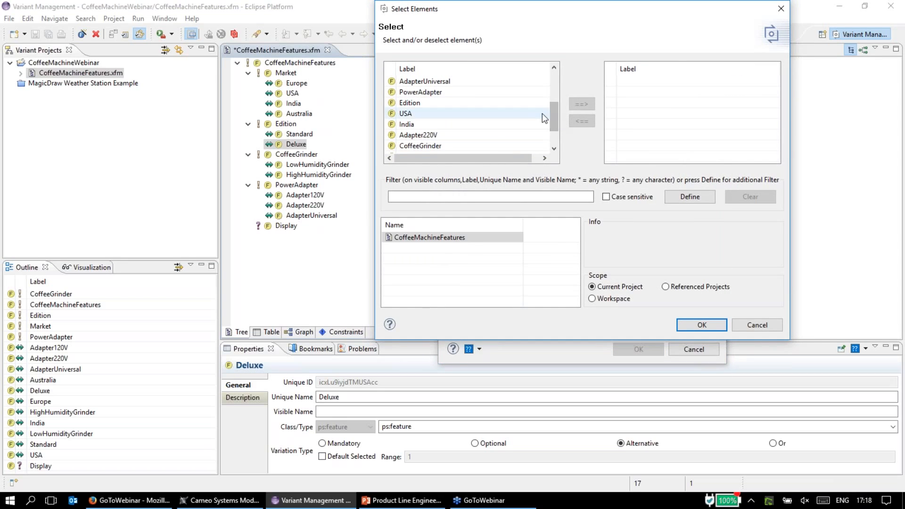
{"action": "scroll", "coordinate": [519, 116], "scroll_direction": "up", "scroll_amount": 1}
{"action": "left_click", "coordinate": [477, 114]}
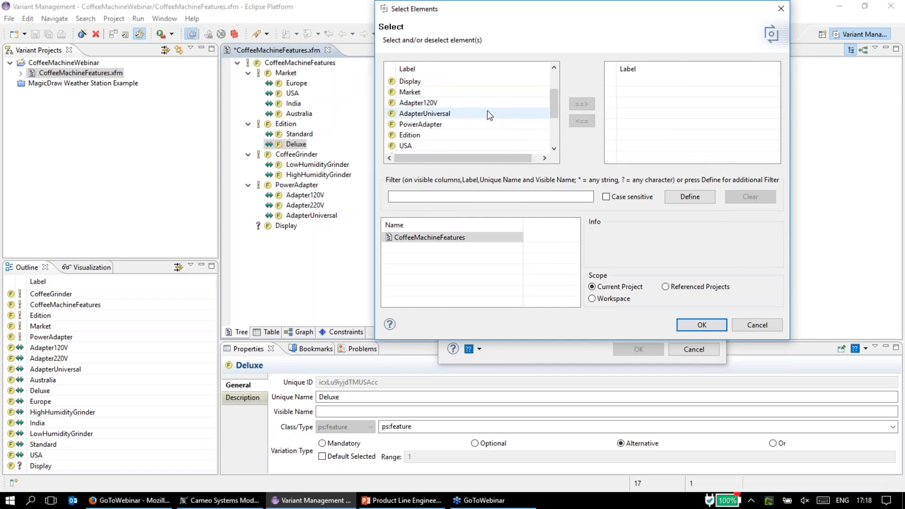
{"action": "double_click", "coordinate": [477, 114]}
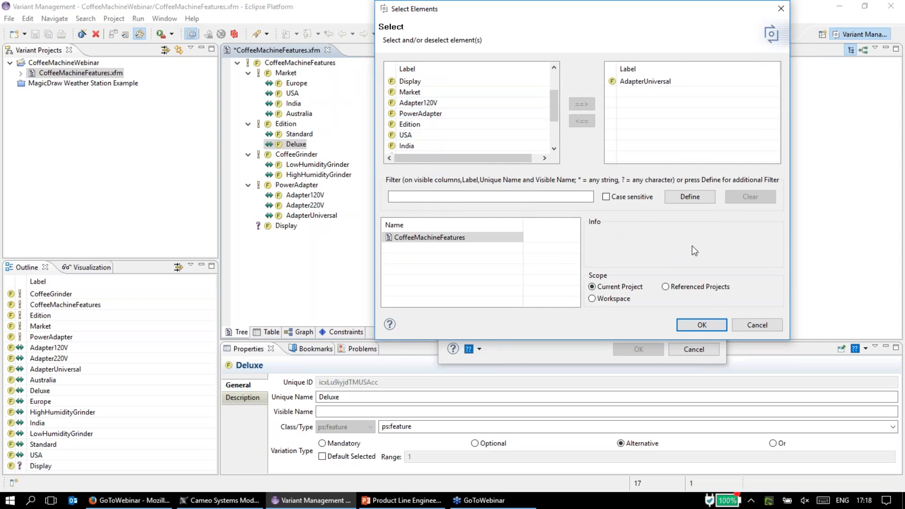
{"action": "left_click", "coordinate": [690, 323]}
{"action": "left_click", "coordinate": [638, 349]}
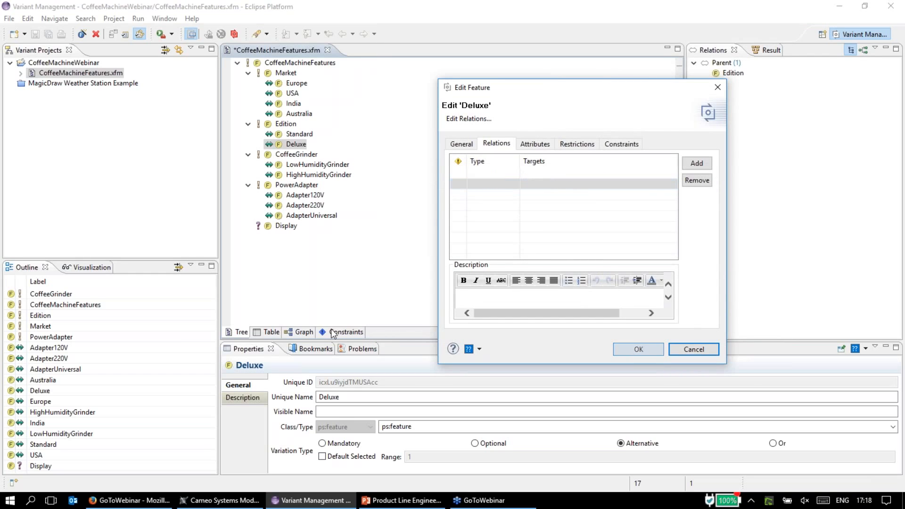
- Examine the Deluxe feature's relations in the graph view, and return to the Deluxe feature in the tree view
{"action": "left_click", "coordinate": [304, 332]}
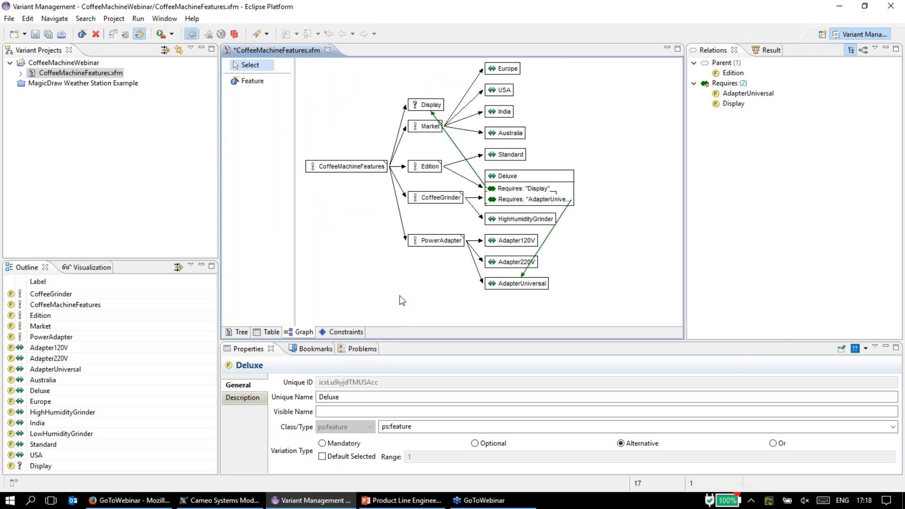
{"action": "left_click", "coordinate": [238, 332]}
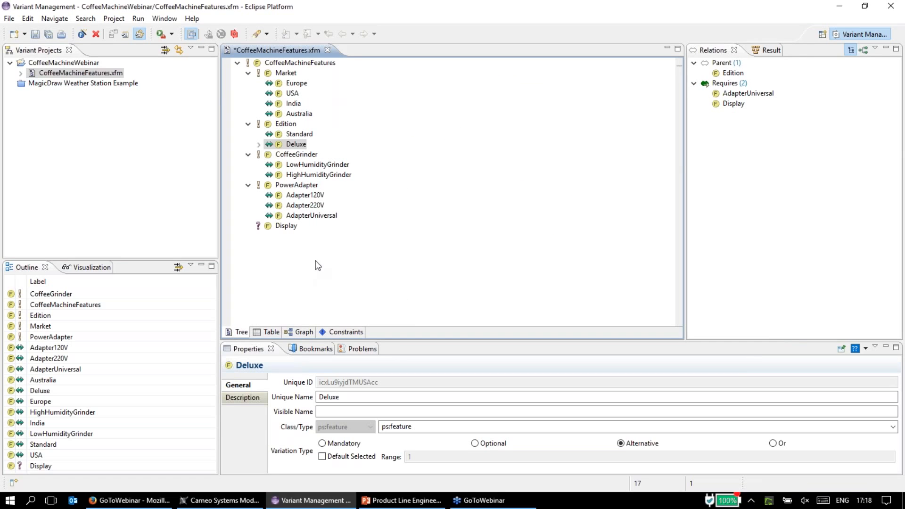
{"action": "mouse_move", "coordinate": [319, 150]}
{"action": "left_click", "coordinate": [301, 147]}
- Switch to the PowerPoint presentation, view slide 10 on CSM and pure::variants Integration, and return to the feature model
{"action": "left_click", "coordinate": [401, 500]}
{"action": "left_click", "coordinate": [83, 205]}
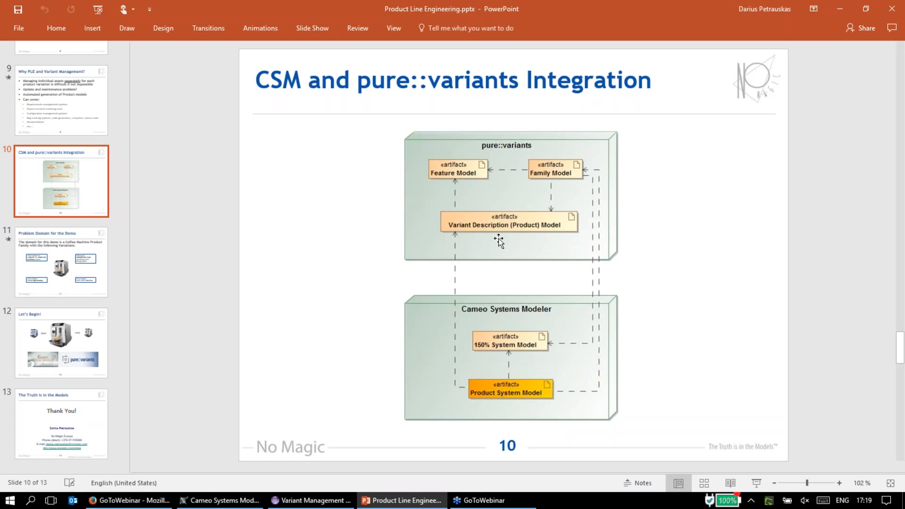
{"action": "left_click", "coordinate": [837, 4]}
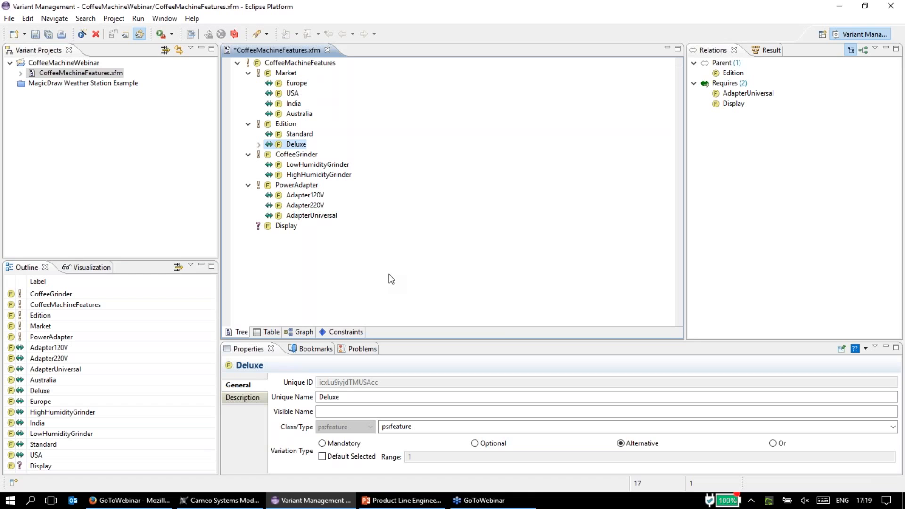
- Create a configuration space named CoffeeMachineVariants in the CoffeeMachineWebinar project, using the CoffeeMachineFeatures model
{"action": "right_click", "coordinate": [91, 63]}
{"action": "mouse_move", "coordinate": [211, 71]}
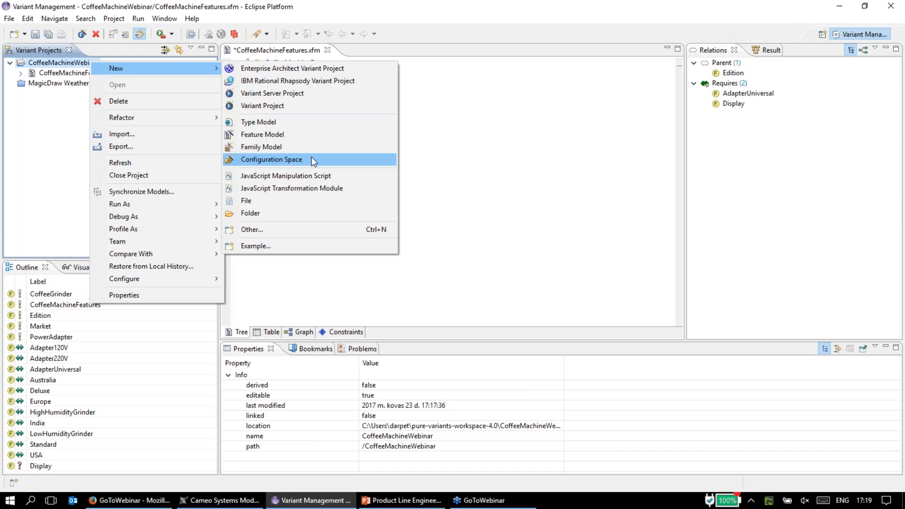
{"action": "left_click", "coordinate": [260, 161]}
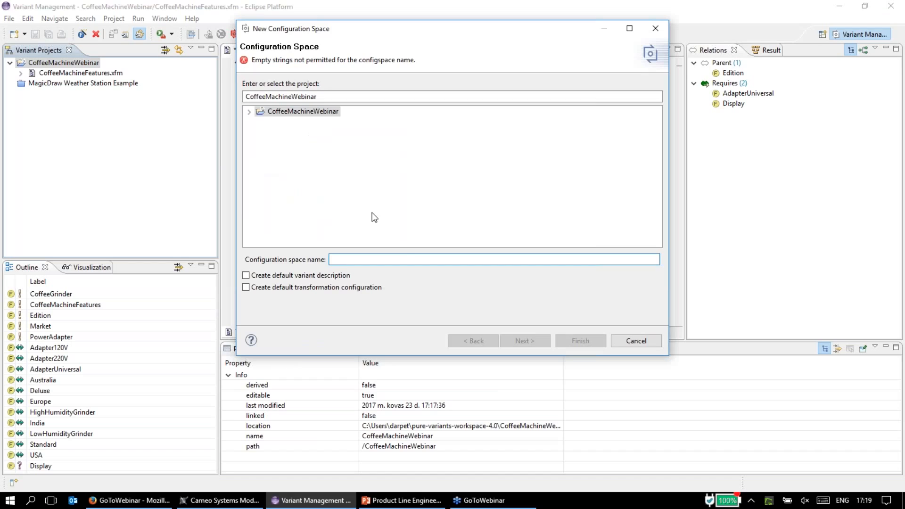
{"action": "type", "text": "CO"}
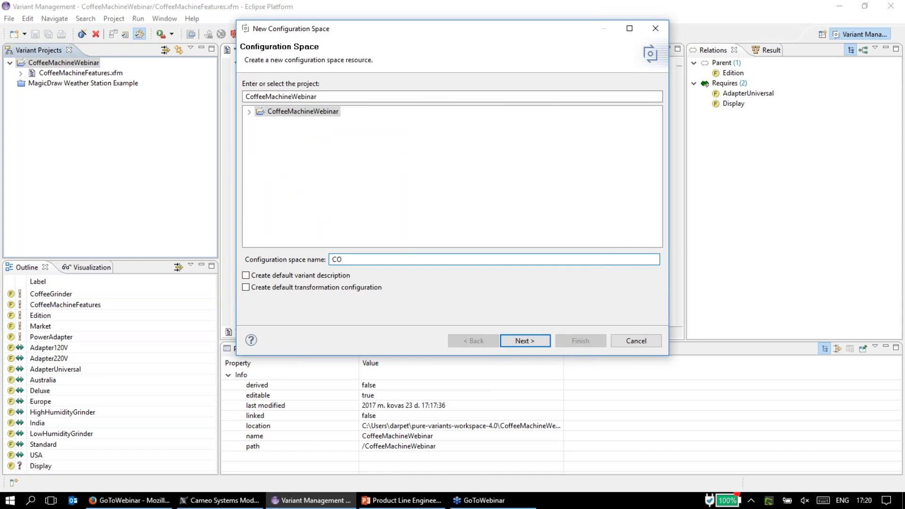
{"action": "key", "text": "BackSpace"}
{"action": "type", "text": "ofee"}
{"action": "key", "text": "BackSpace"}
{"action": "key", "text": "BackSpace"}
{"action": "type", "text": "feeMachineCariant"}
{"action": "left_click", "coordinate": [524, 341]}
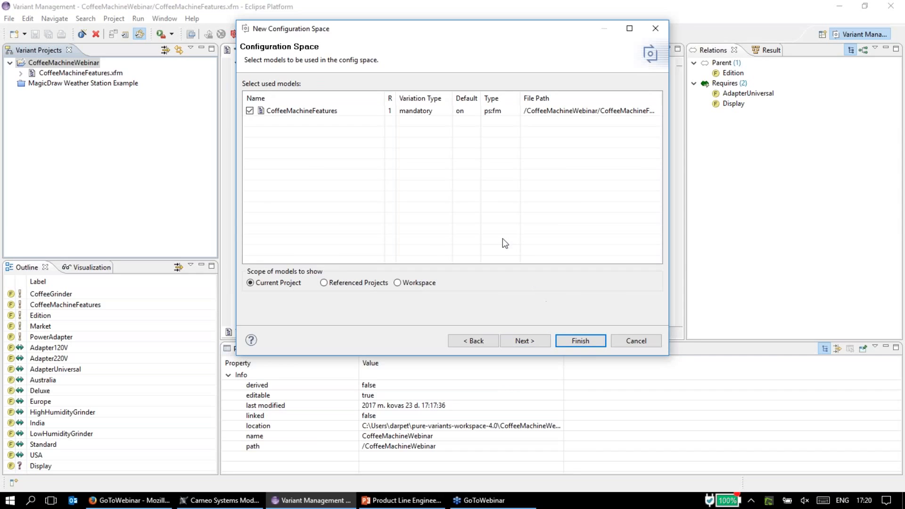
{"action": "left_click", "coordinate": [578, 341]}
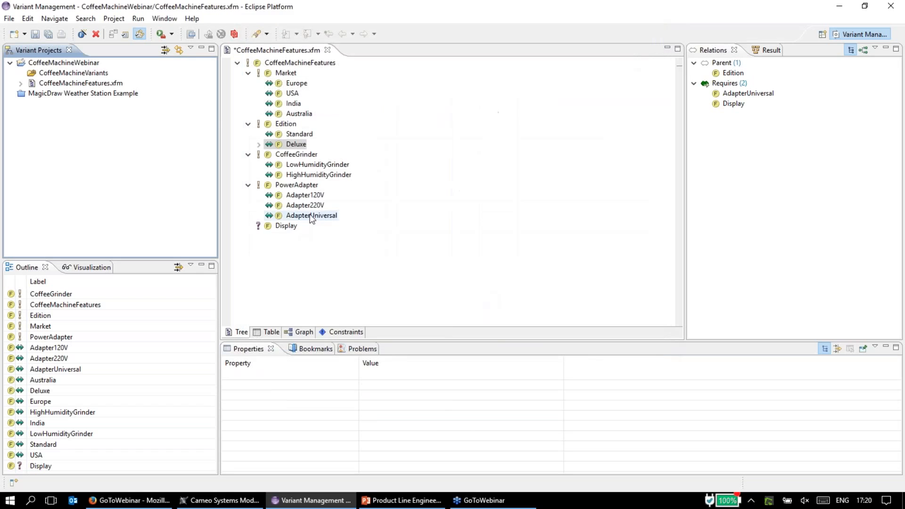
- Create a variant model named EuropeanStandard in the CoffeeMachineVariants configuration space
{"action": "right_click", "coordinate": [100, 71]}
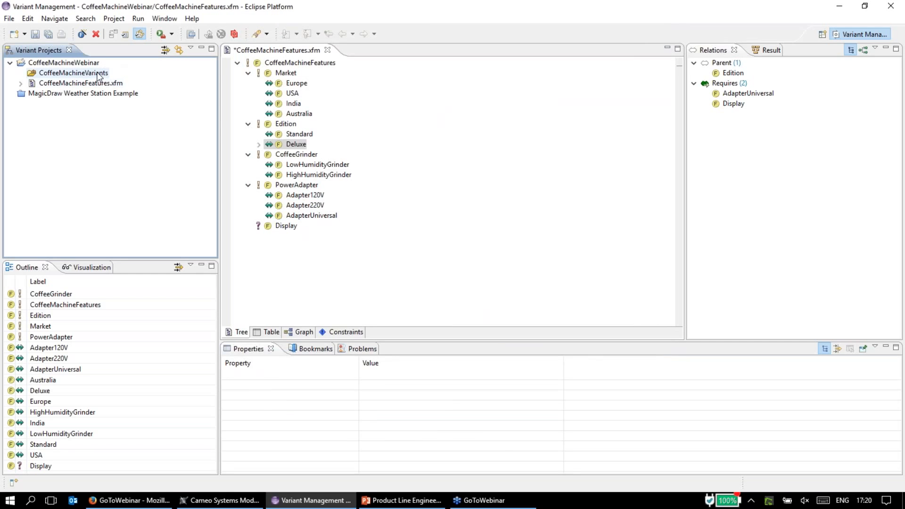
{"action": "mouse_move", "coordinate": [189, 86]}
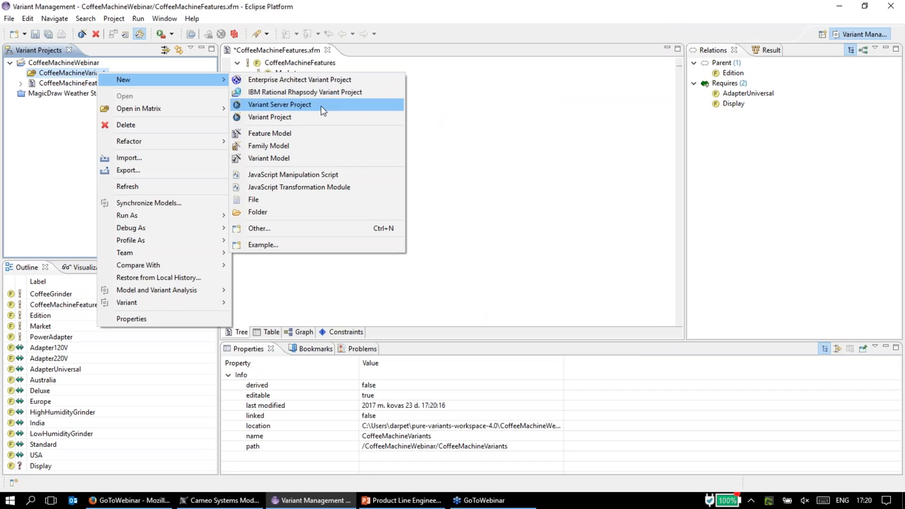
{"action": "left_click", "coordinate": [302, 159]}
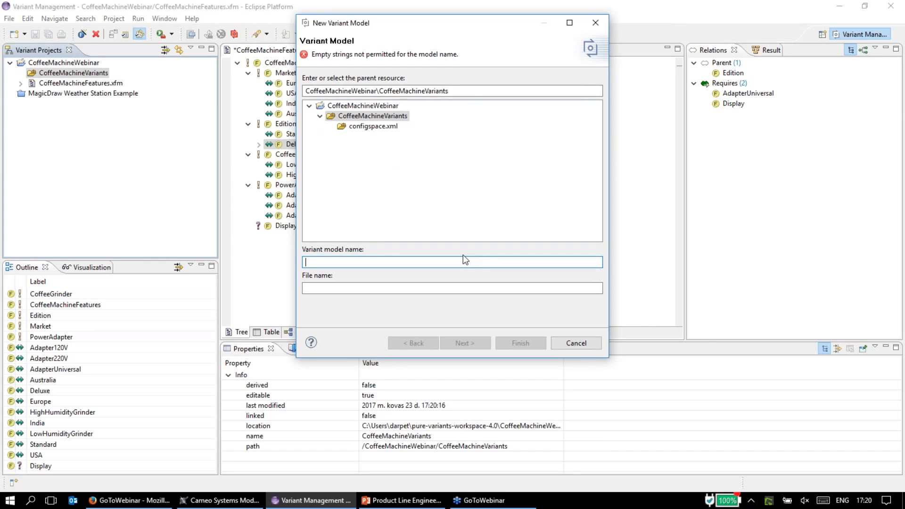
{"action": "type", "text": "Eu"}
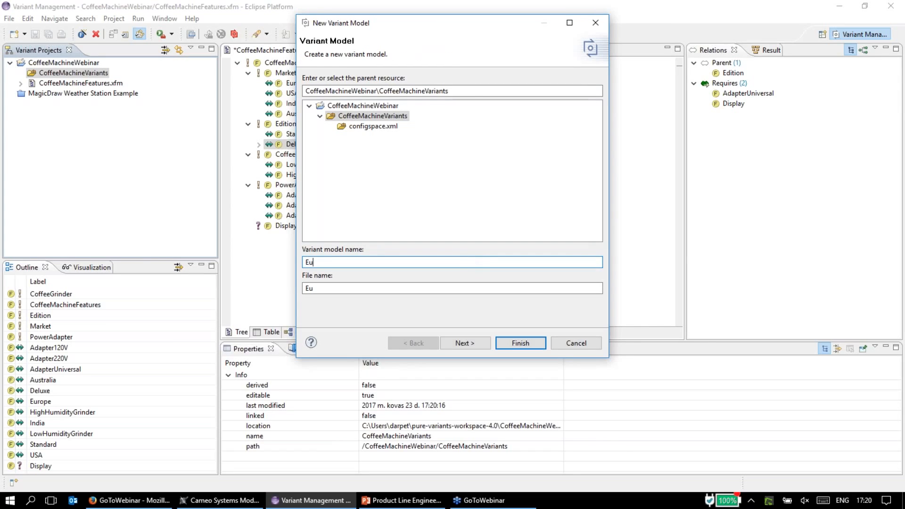
{"action": "type", "text": "ropeanStandard"}
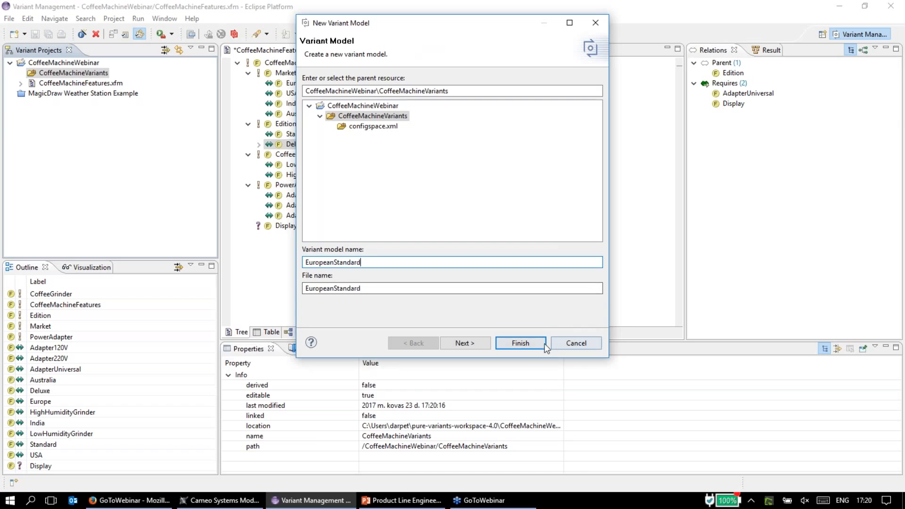
{"action": "left_click", "coordinate": [520, 344]}
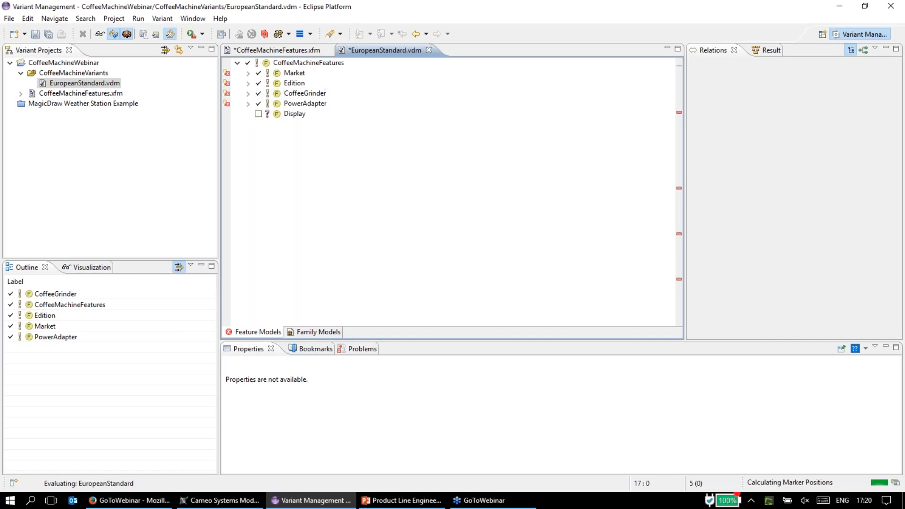
- Select the Standard edition and the LowHumidityGrinder coffee grinder in the EuropeanStandard variant
{"action": "mouse_move", "coordinate": [227, 79]}
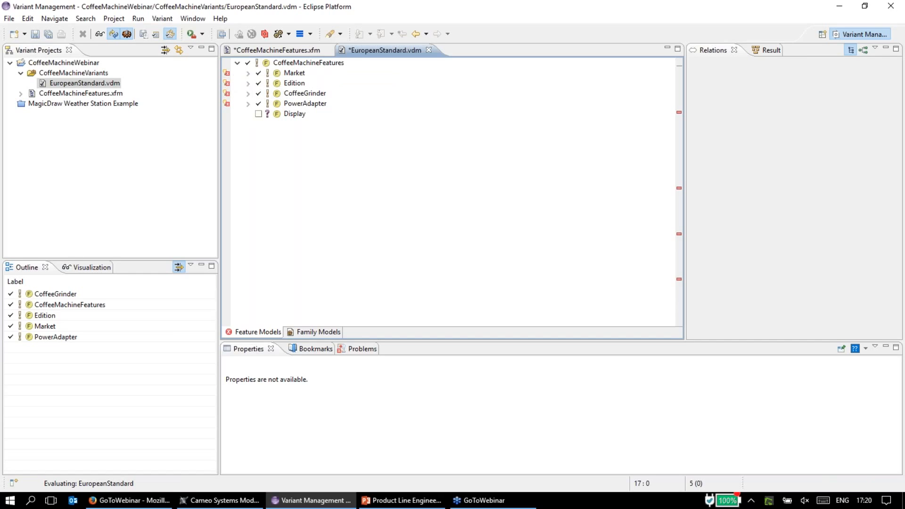
{"action": "left_click", "coordinate": [248, 74]}
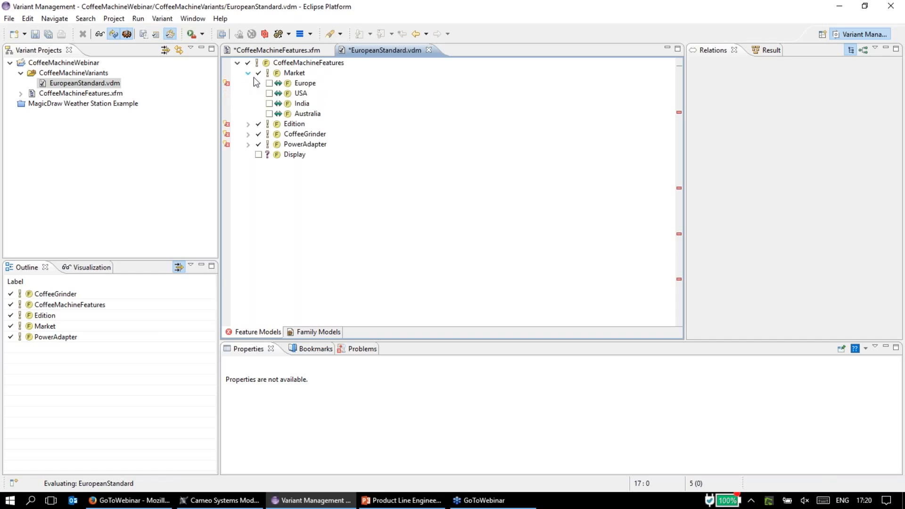
{"action": "mouse_move", "coordinate": [237, 80]}
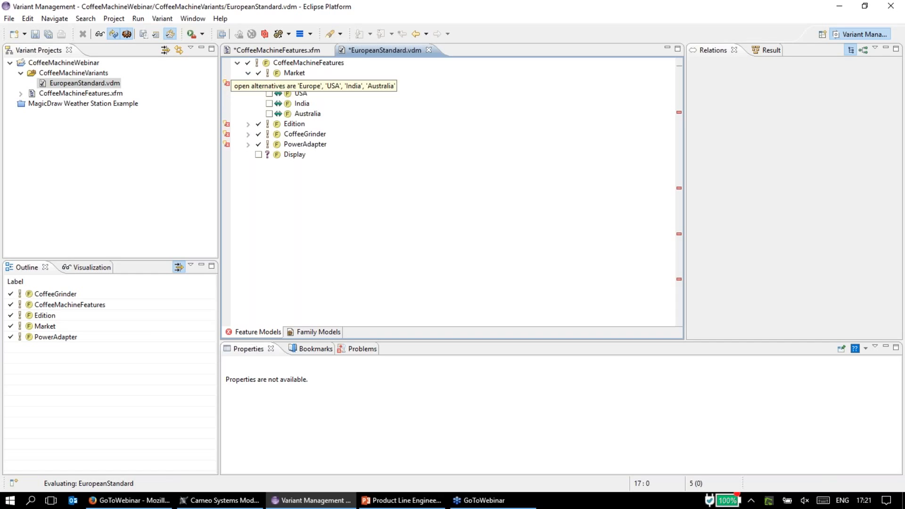
{"action": "left_click", "coordinate": [248, 124]}
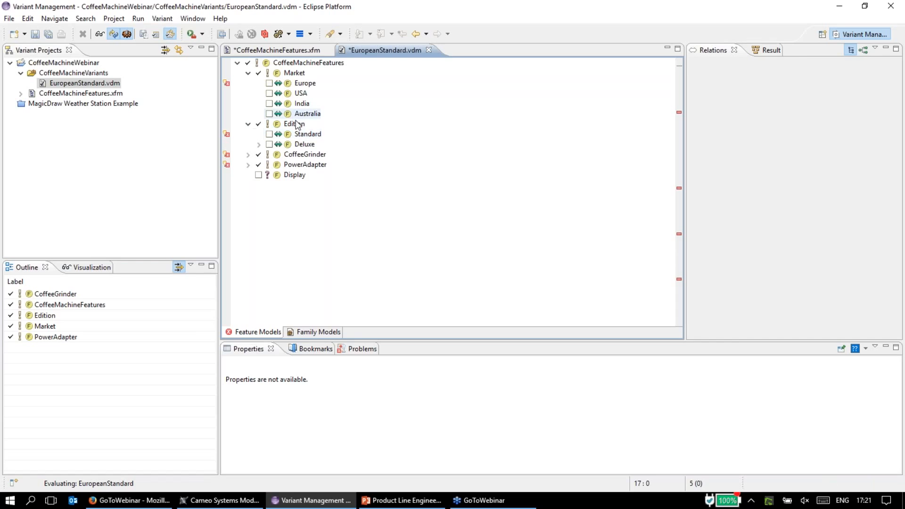
{"action": "left_click", "coordinate": [302, 134]}
{"action": "left_click", "coordinate": [269, 135]}
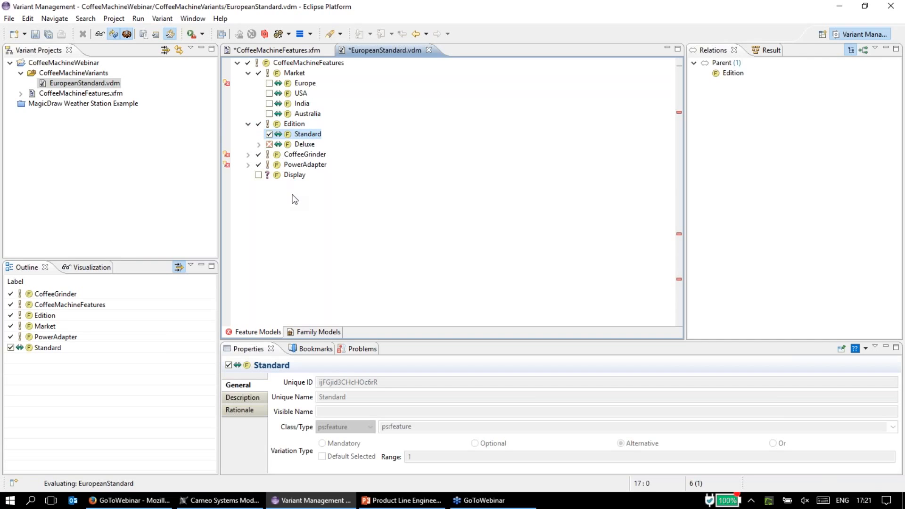
{"action": "left_click", "coordinate": [248, 154]}
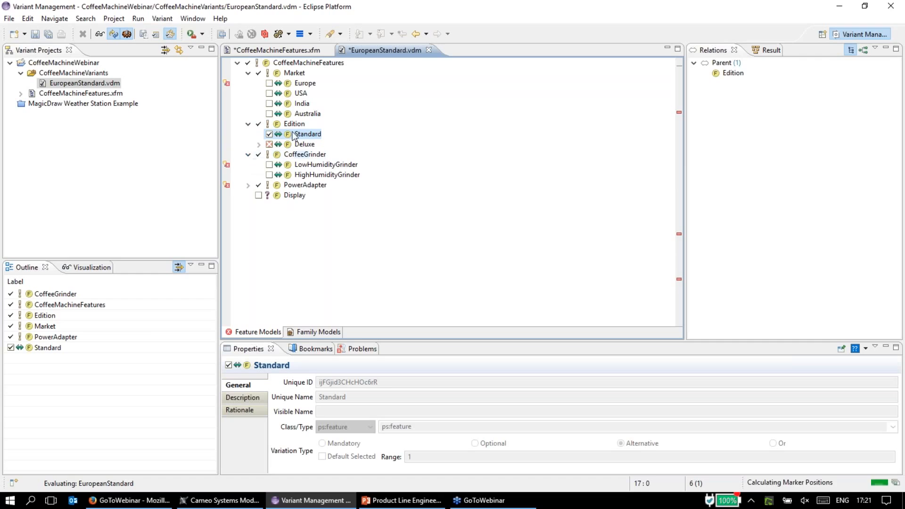
{"action": "left_click", "coordinate": [269, 164]}
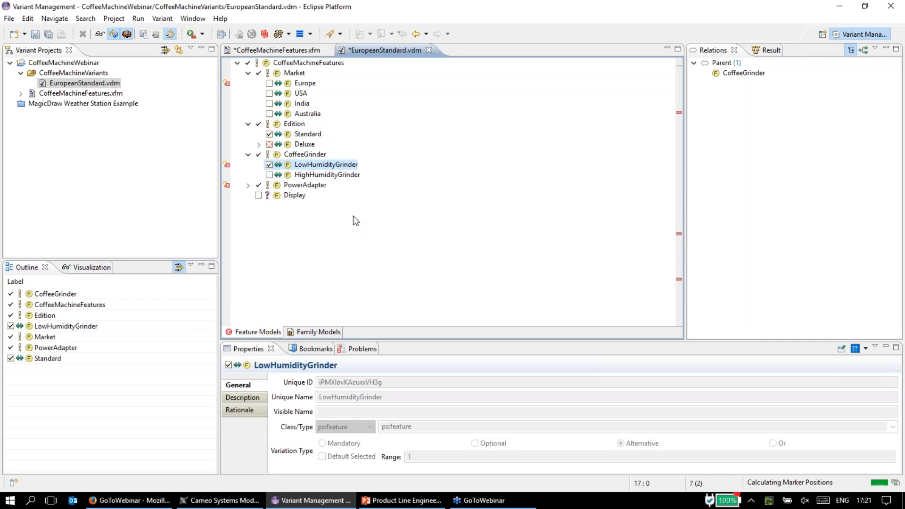
- Select Adapter220V as the power adapter and Europe as the market in the EuropeanStandard variant
{"action": "left_click", "coordinate": [260, 185]}
{"action": "left_click", "coordinate": [258, 185]}
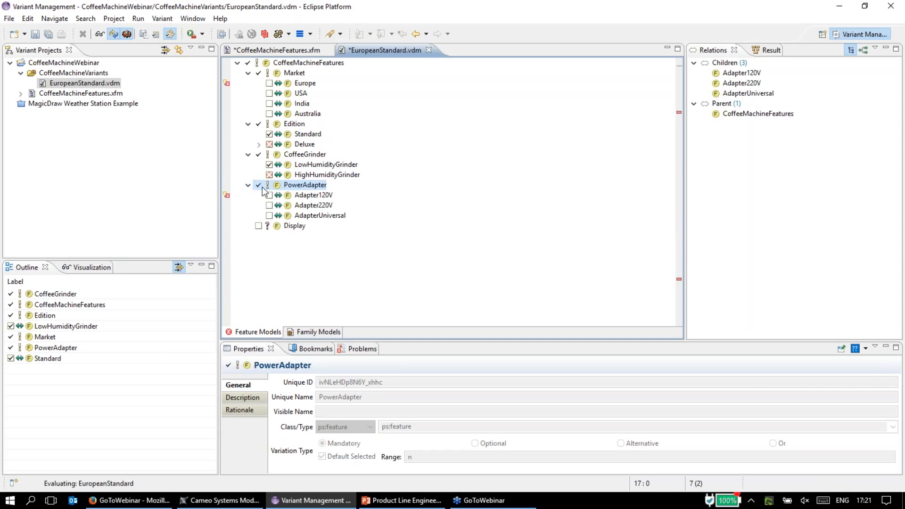
{"action": "left_click", "coordinate": [269, 205]}
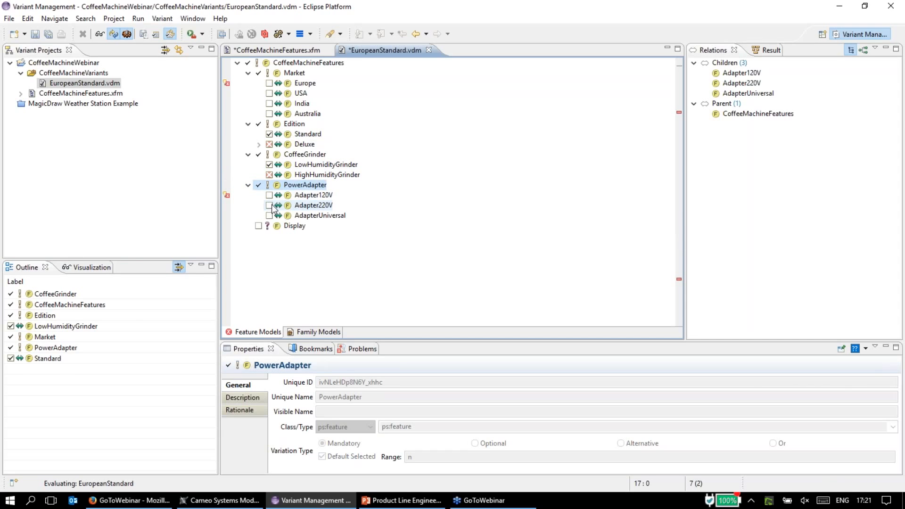
{"action": "left_click", "coordinate": [269, 83]}
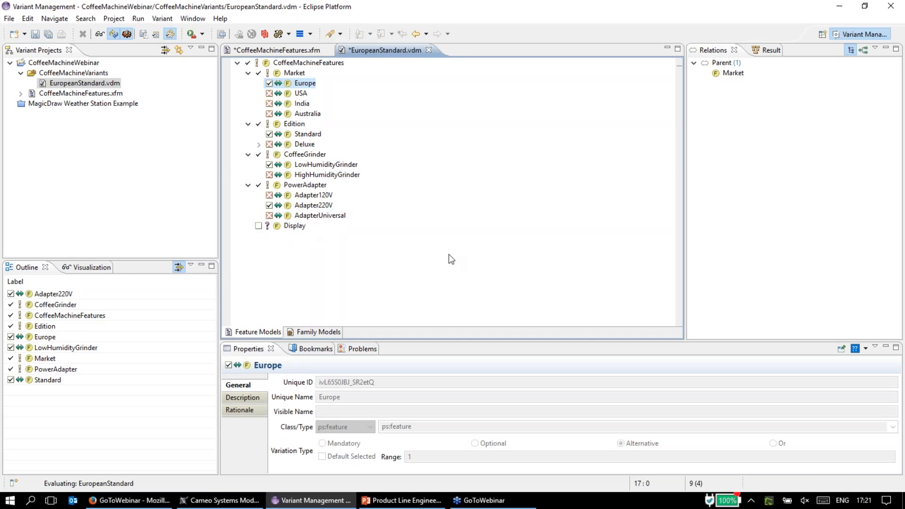
- Create a variant model named IndianDeluxe in the CoffeeMachineVariants configuration space
{"action": "left_click", "coordinate": [63, 74]}
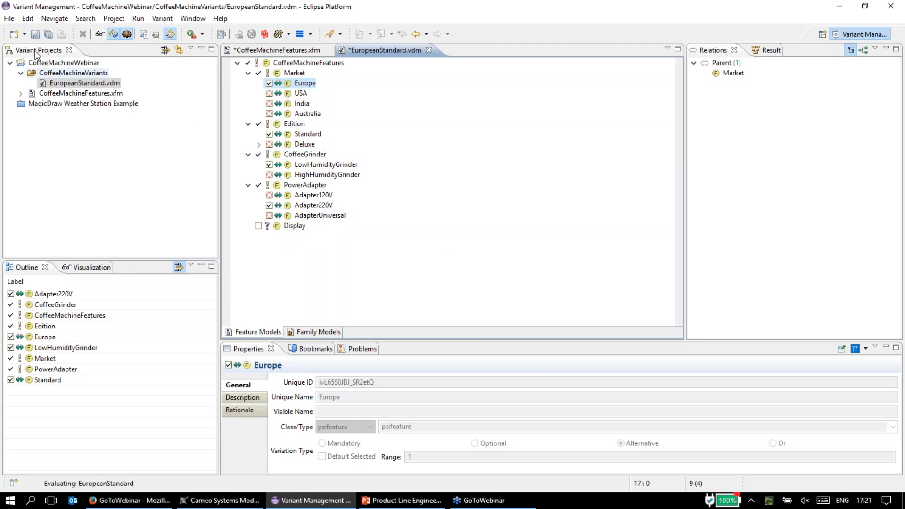
{"action": "right_click", "coordinate": [65, 74]}
{"action": "mouse_move", "coordinate": [153, 80]}
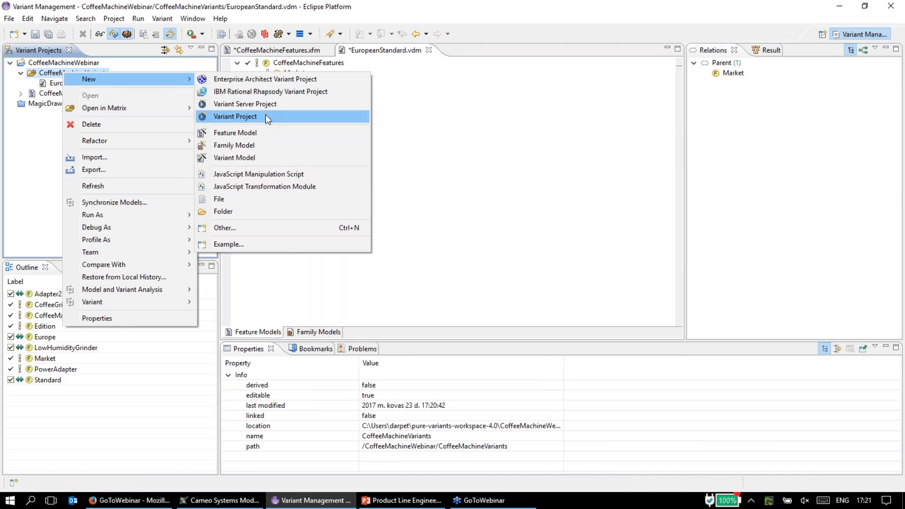
{"action": "left_click", "coordinate": [271, 159]}
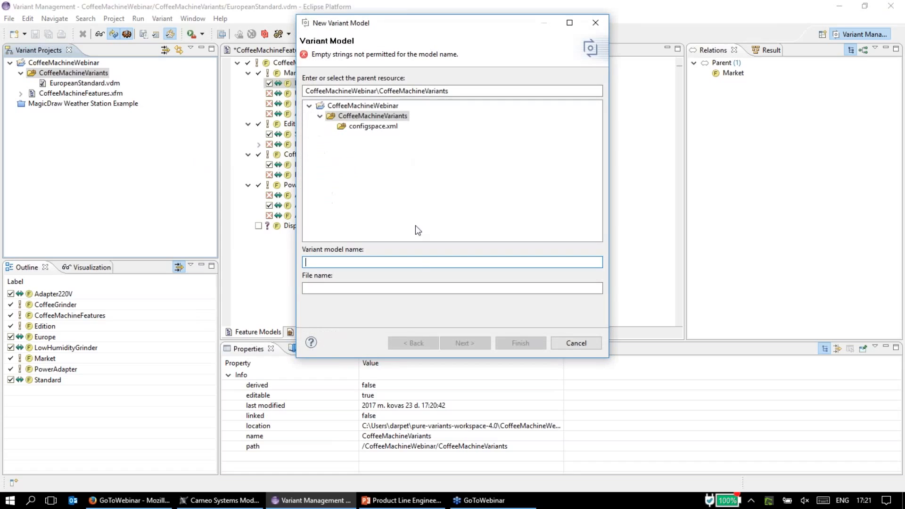
{"action": "type", "text": "In"}
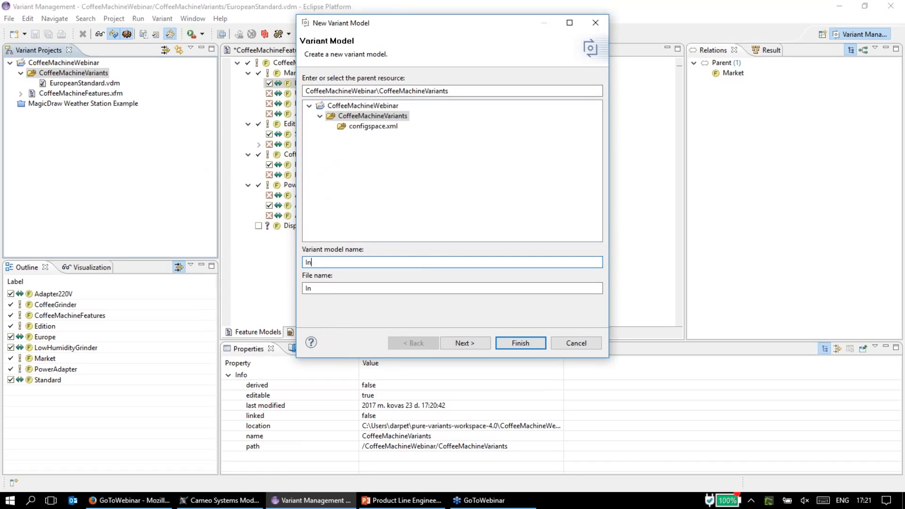
{"action": "type", "text": "dianDe"}
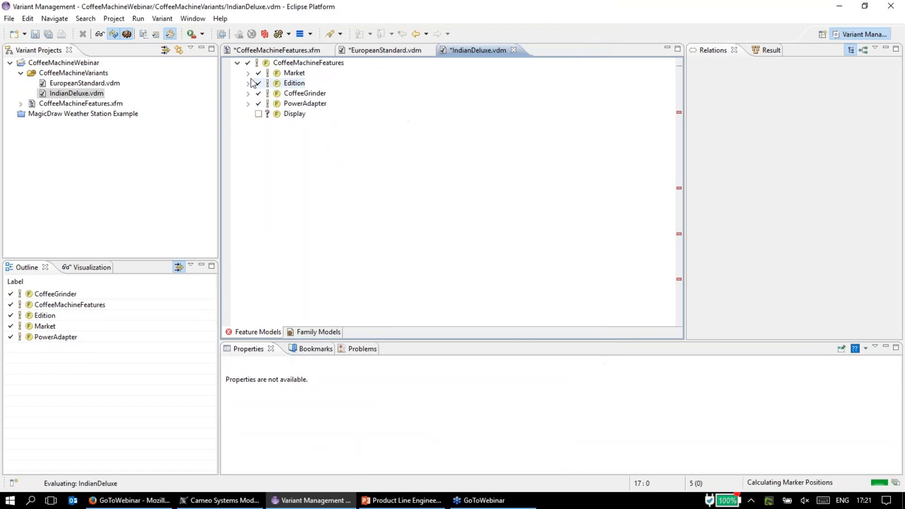
- Select India as the market and Deluxe as the edition in the IndianDeluxe variant
{"action": "left_click", "coordinate": [248, 73]}
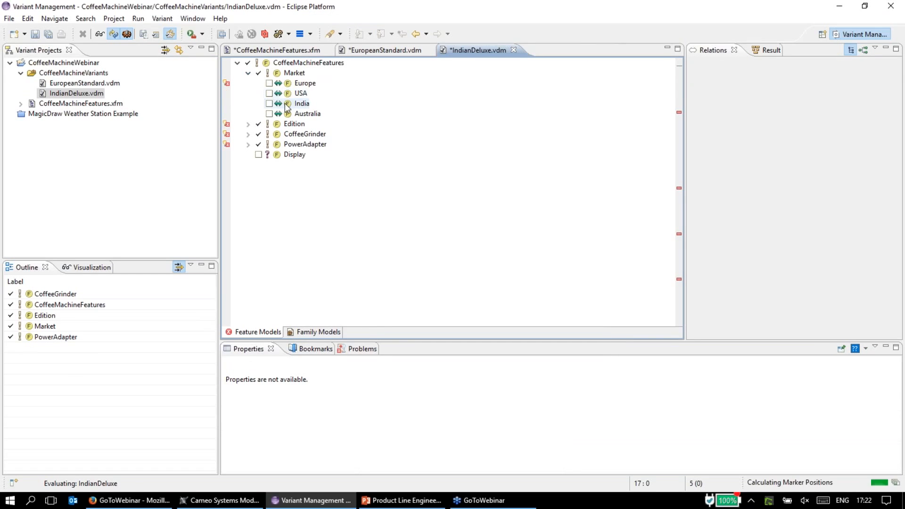
{"action": "left_click", "coordinate": [269, 103]}
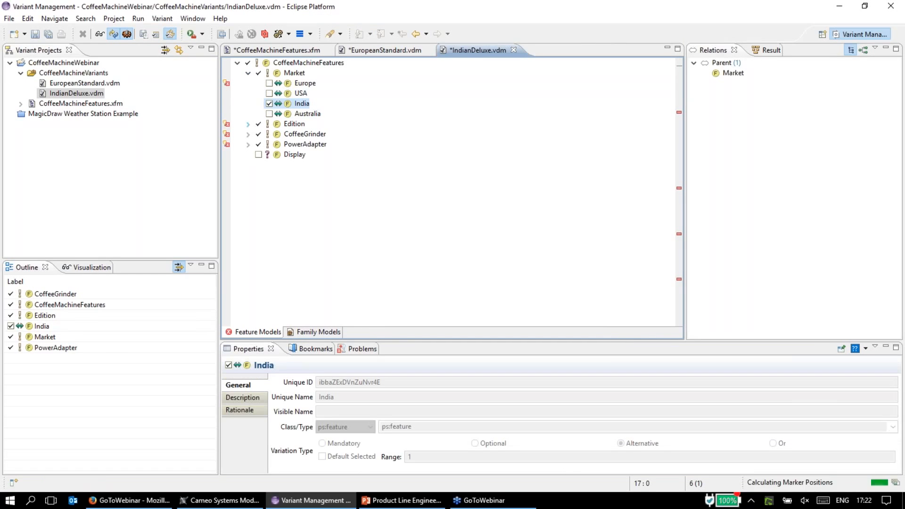
{"action": "left_click", "coordinate": [248, 124]}
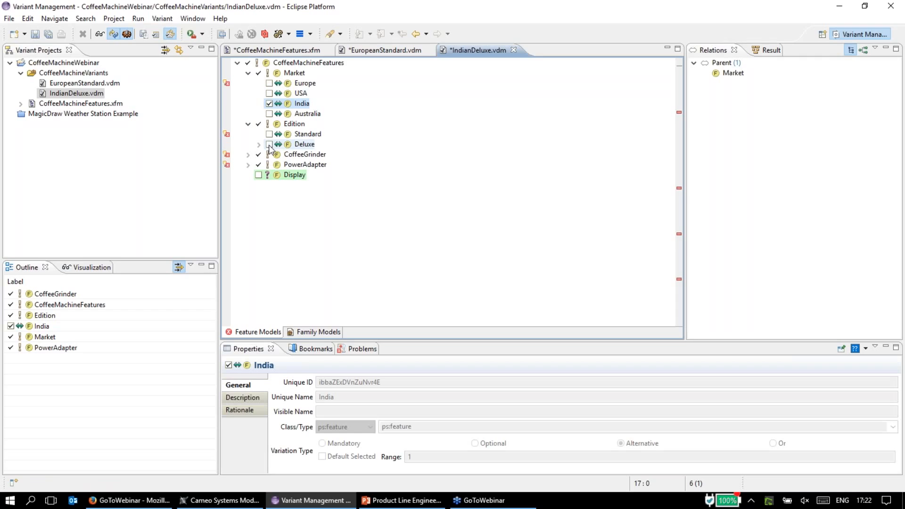
{"action": "left_click", "coordinate": [269, 145]}
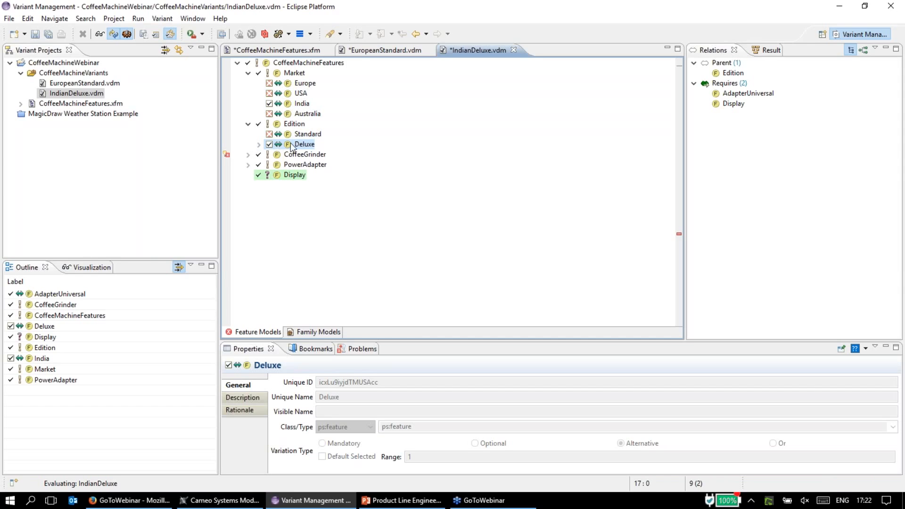
- Select the HighHumidityGrinder coffee grinder in the IndianDeluxe variant and expand its PowerAdapter options
{"action": "left_click", "coordinate": [248, 155]}
{"action": "left_click", "coordinate": [269, 174]}
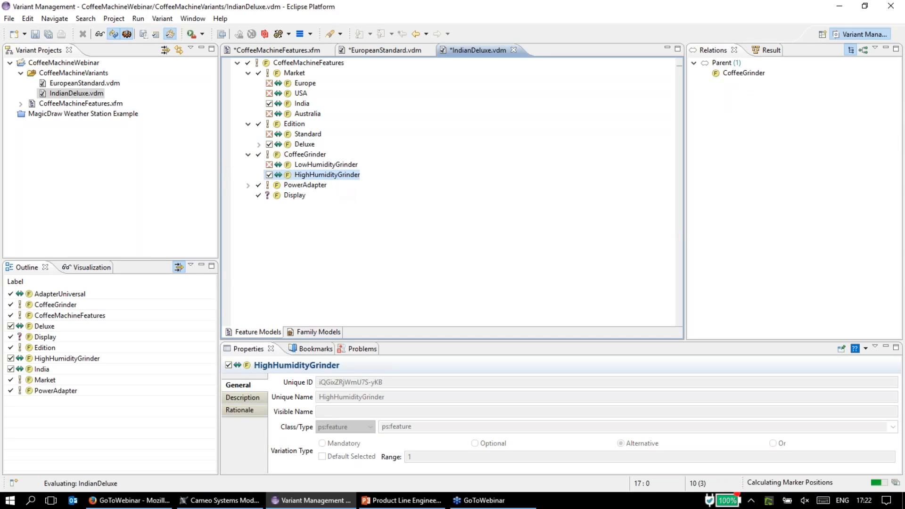
{"action": "left_click", "coordinate": [248, 186]}
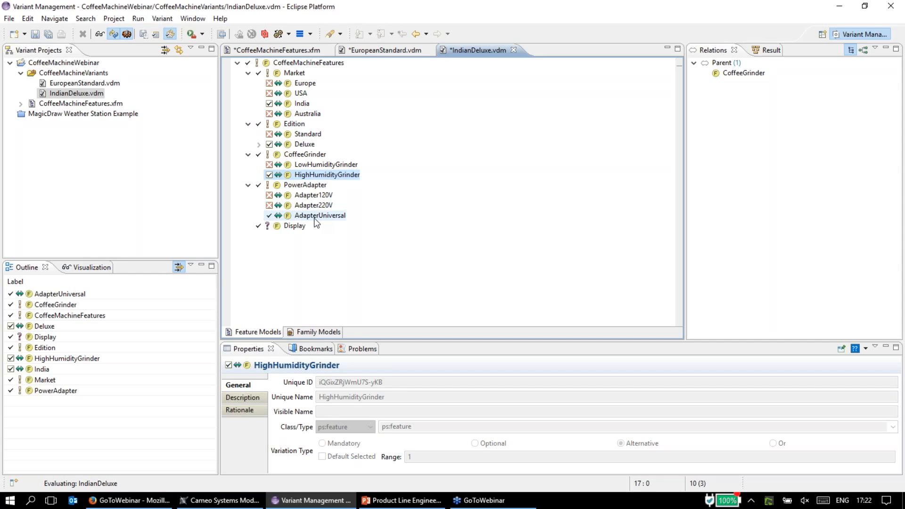
- Check which features the Deluxe edition requires in the CoffeeMachineFeatures model, and return to the IndianDeluxe variant
{"action": "left_click", "coordinate": [309, 51]}
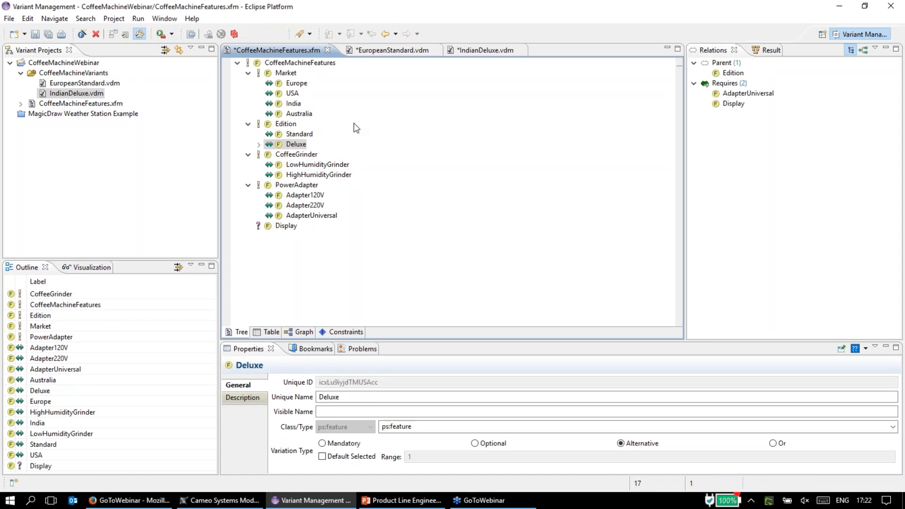
{"action": "left_click", "coordinate": [307, 145]}
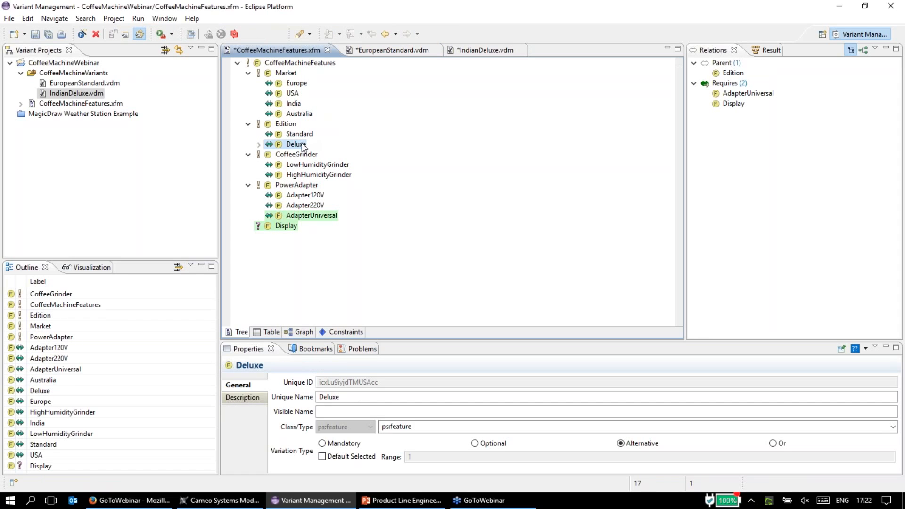
{"action": "left_click", "coordinate": [481, 50]}
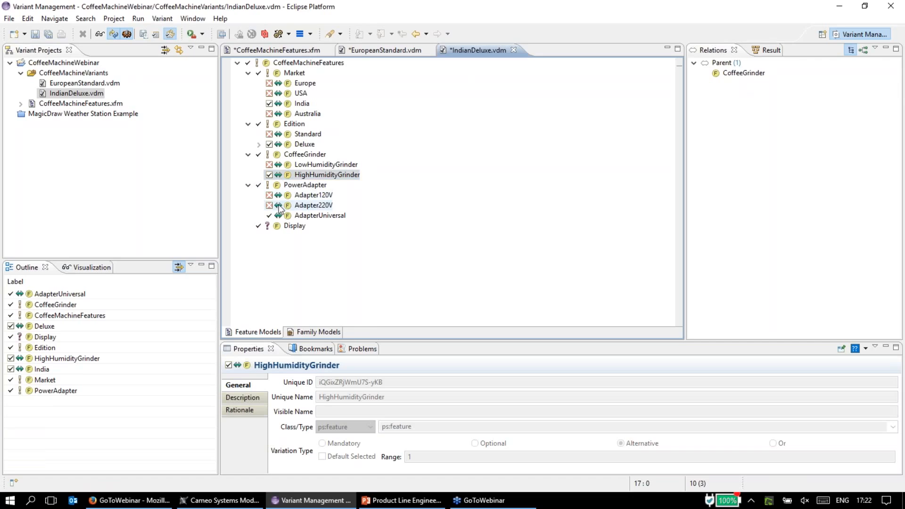
- Explicitly select AdapterUniversal and Display in the IndianDeluxe variant
{"action": "left_click", "coordinate": [283, 216]}
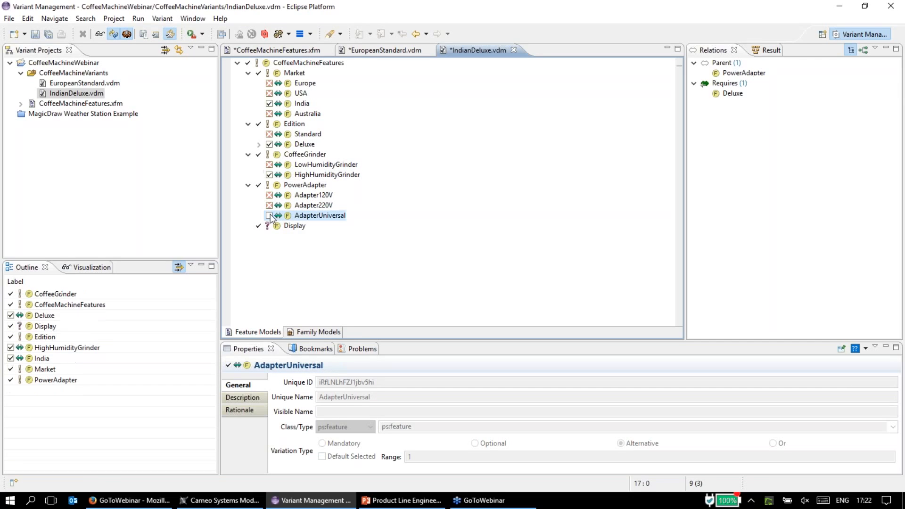
{"action": "left_click", "coordinate": [269, 216]}
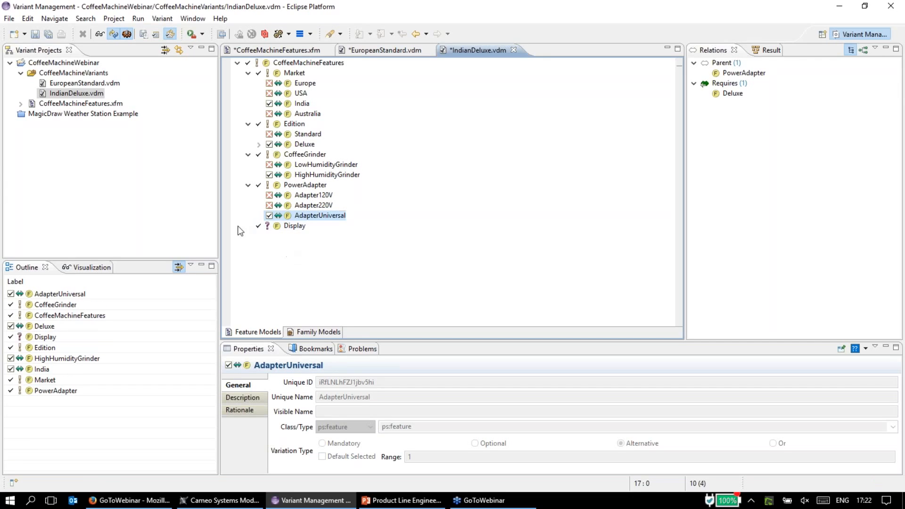
{"action": "left_click", "coordinate": [258, 226]}
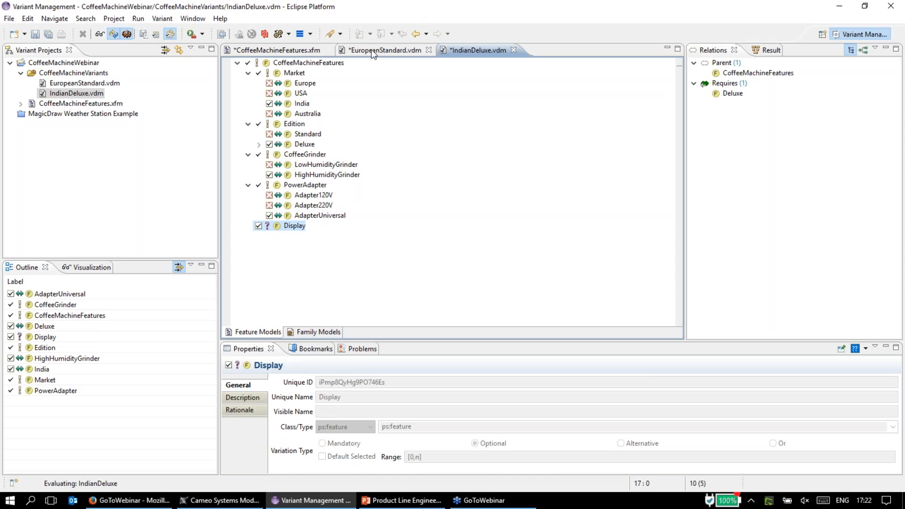
- Compare the CoffeeMachineFeatures model with the feature selections of the EuropeanStandard and IndianDeluxe variants
{"action": "left_click", "coordinate": [271, 49]}
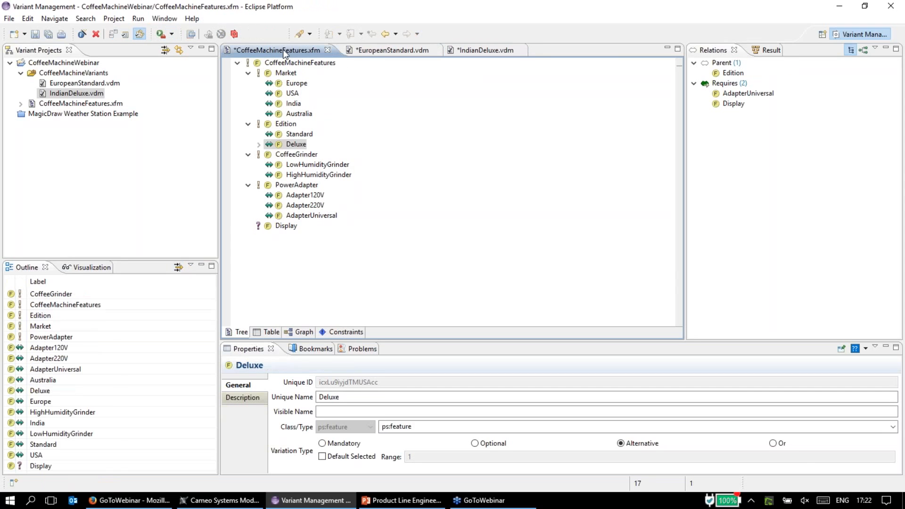
{"action": "left_click", "coordinate": [395, 50]}
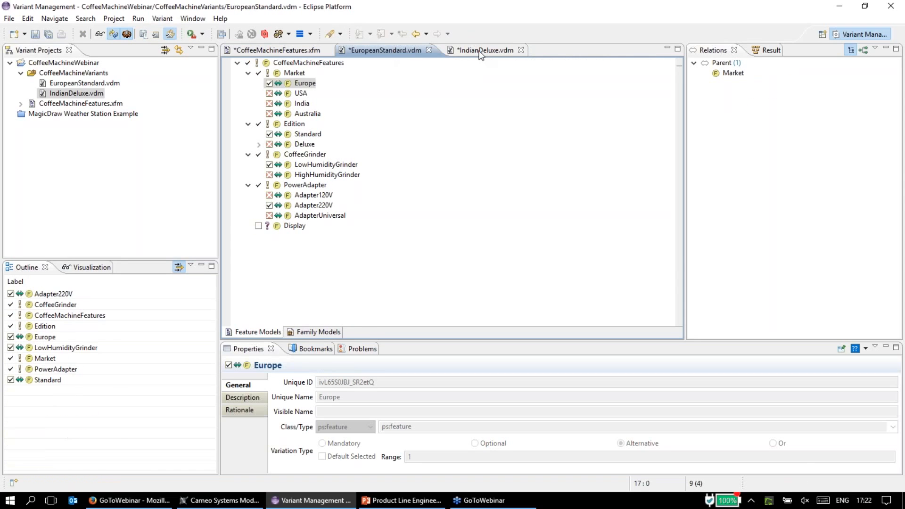
{"action": "left_click", "coordinate": [481, 51]}
{"action": "left_click", "coordinate": [396, 50]}
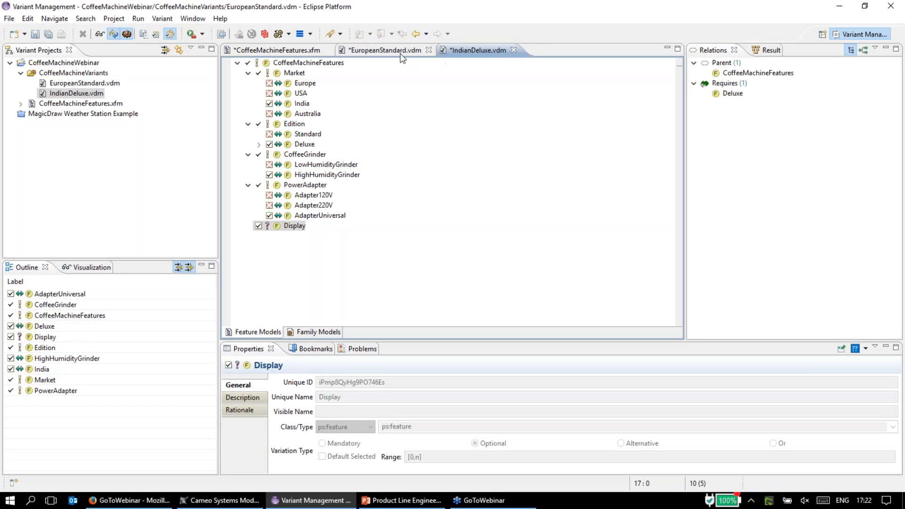
{"action": "left_click", "coordinate": [479, 51]}
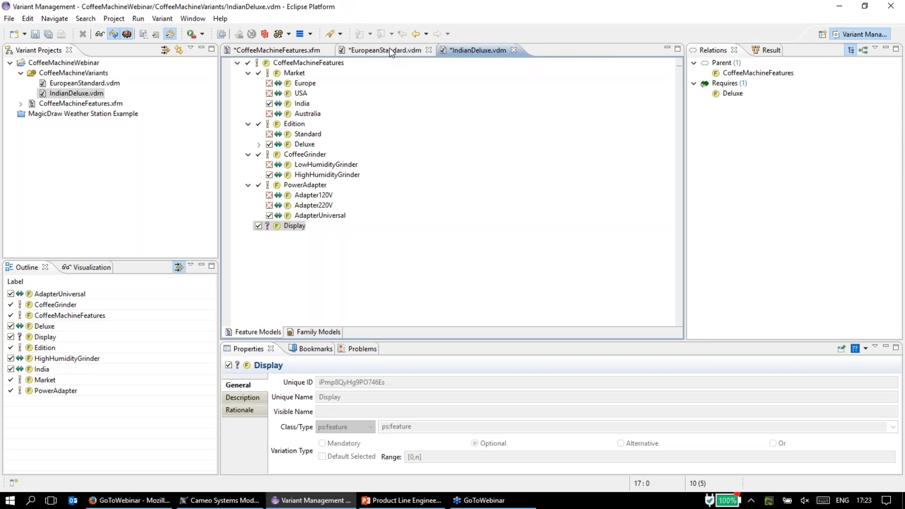
{"action": "left_click", "coordinate": [385, 51]}
- Open the CoffeeMachineVariants configuration space as a matrix and fit the Model Elements column to compare both variants, keeping the matrix open
{"action": "double_click", "coordinate": [74, 74]}
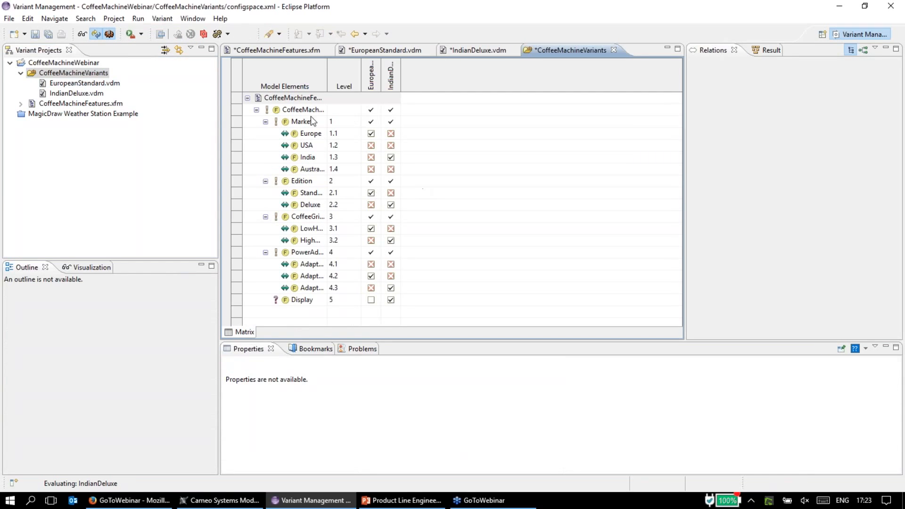
{"action": "double_click", "coordinate": [327, 85]}
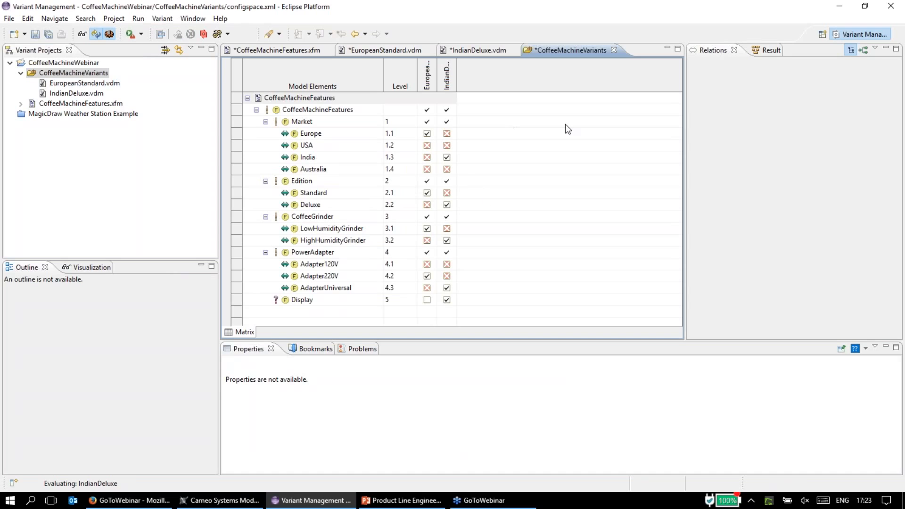
{"action": "left_click", "coordinate": [613, 50]}
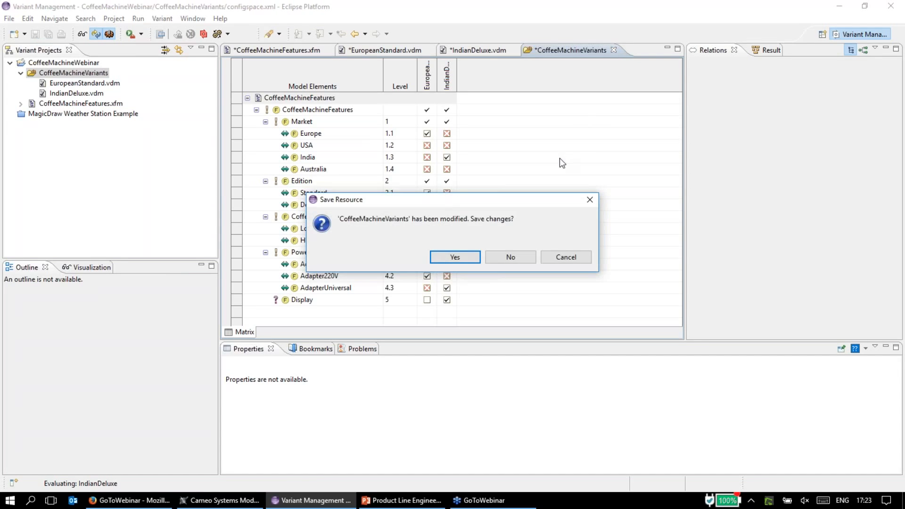
{"action": "left_click", "coordinate": [587, 255]}
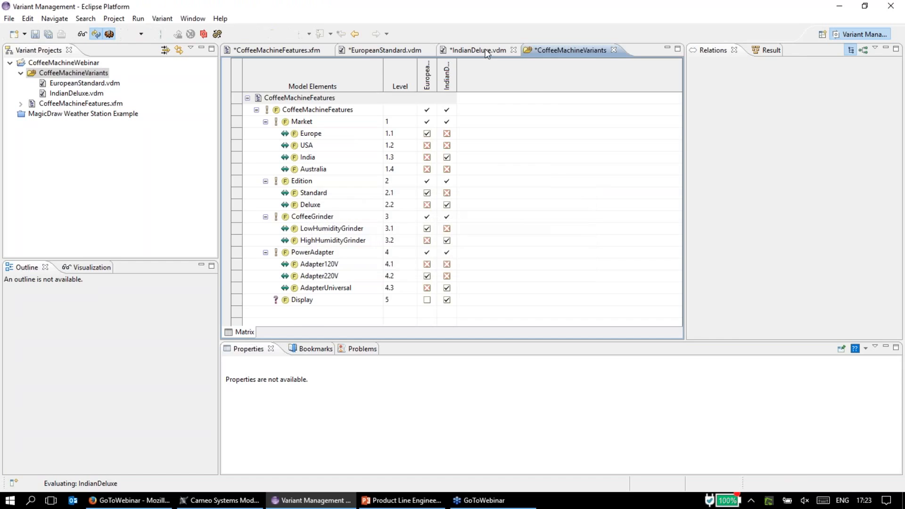
- Return to the IndianDeluxe variant and switch to the CSM and pure::variants Integration slide in PowerPoint
{"action": "left_click", "coordinate": [487, 52]}
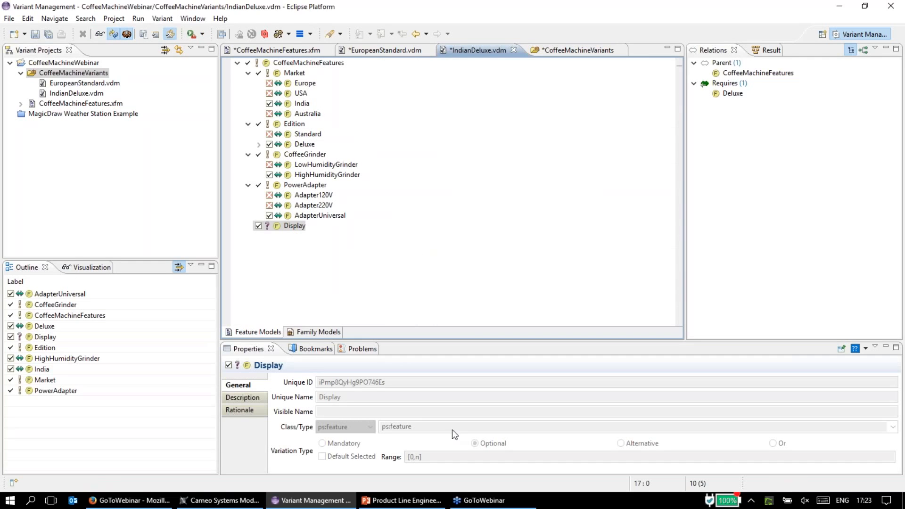
{"action": "left_click", "coordinate": [426, 504]}
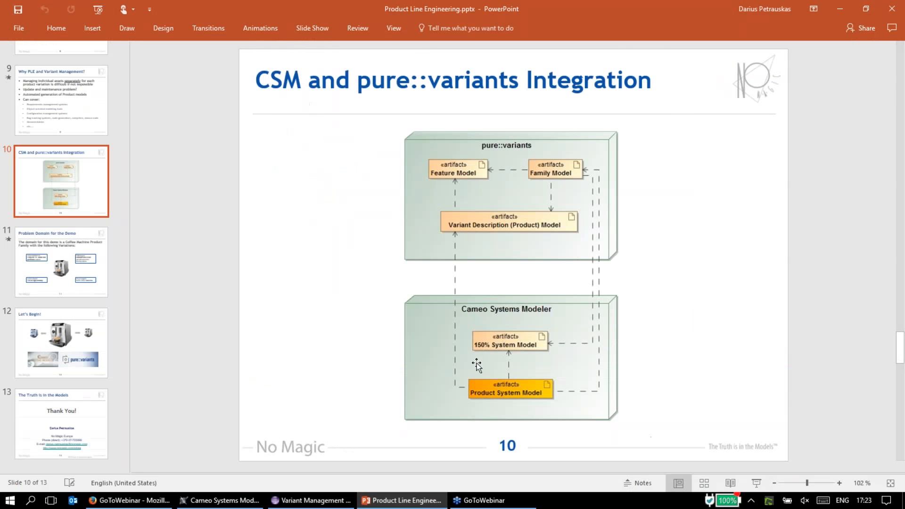
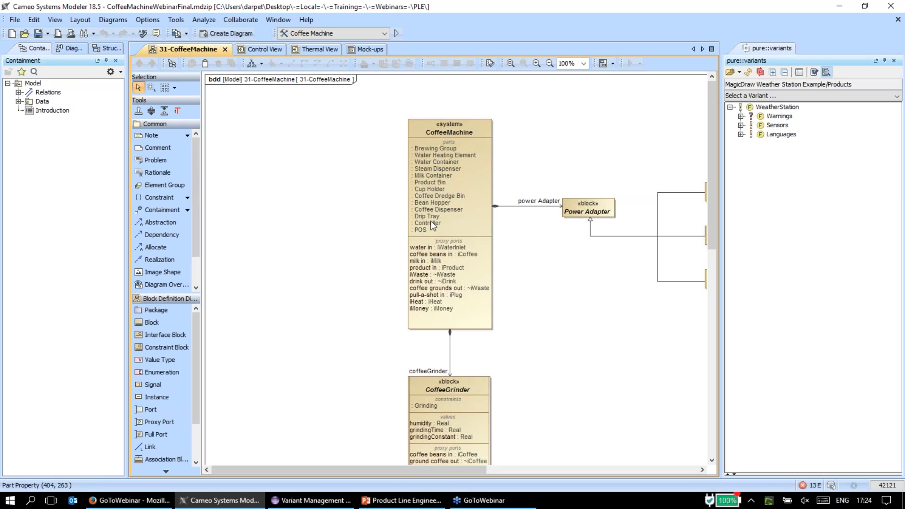
- Examine the CoffeeMachine and CoffeeGrinder blocks and the two grinder subtypes in the 31-CoffeeMachine diagram in Cameo Systems Modeler
{"action": "scroll", "coordinate": [437, 218], "scroll_direction": "up", "scroll_amount": 4, "text": "ctrl"}
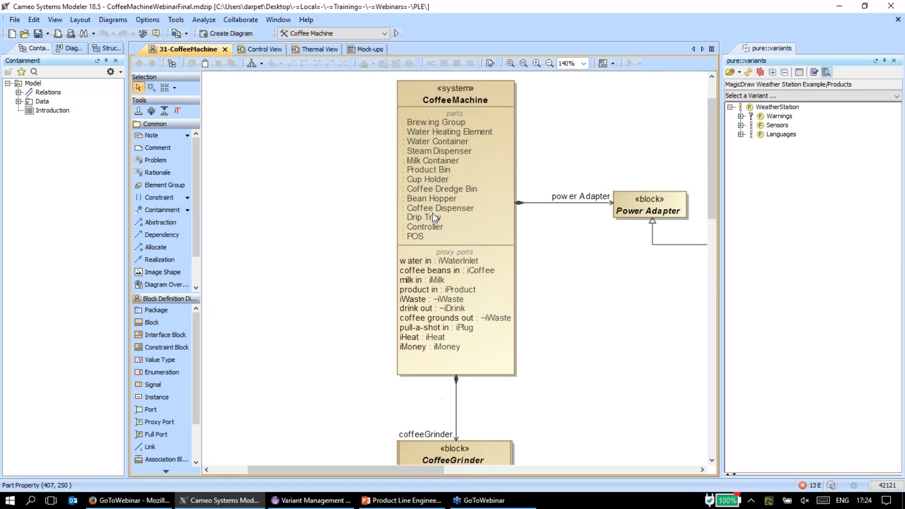
{"action": "scroll", "coordinate": [377, 249], "scroll_direction": "down", "scroll_amount": 4}
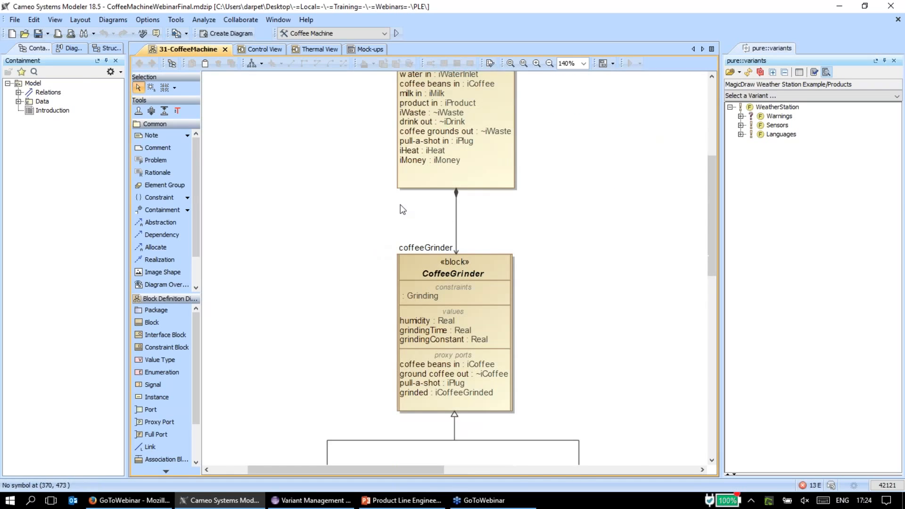
{"action": "scroll", "coordinate": [378, 205], "scroll_direction": "down", "scroll_amount": 2}
{"action": "scroll", "coordinate": [352, 192], "scroll_direction": "down", "scroll_amount": 1}
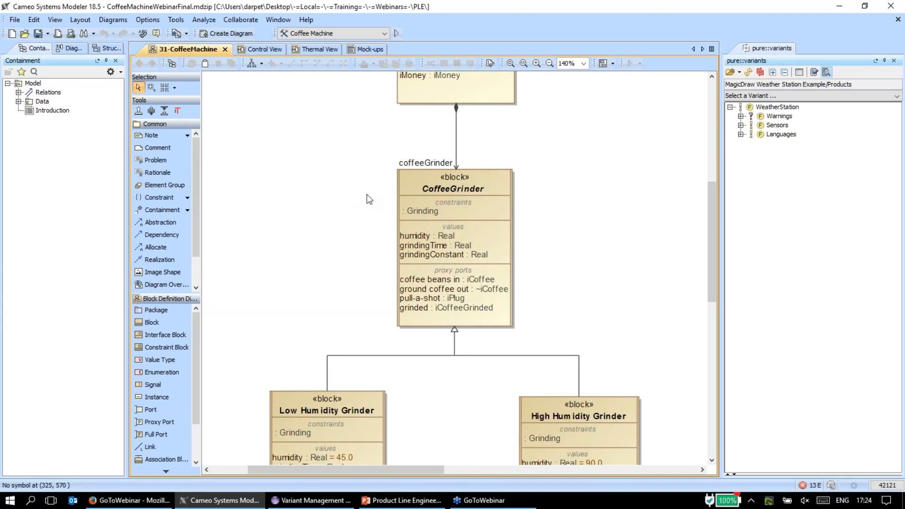
{"action": "scroll", "coordinate": [366, 194], "scroll_direction": "up", "scroll_amount": 1}
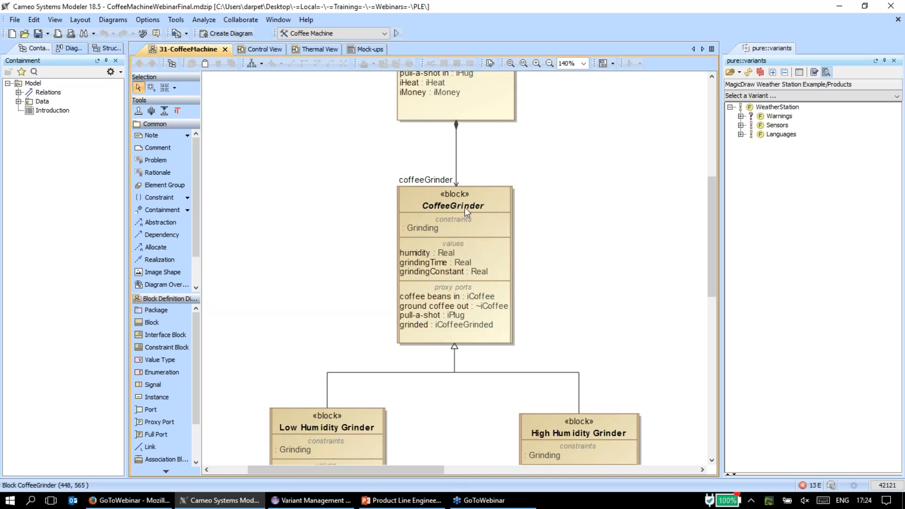
{"action": "scroll", "coordinate": [457, 194], "scroll_direction": "up", "scroll_amount": 3}
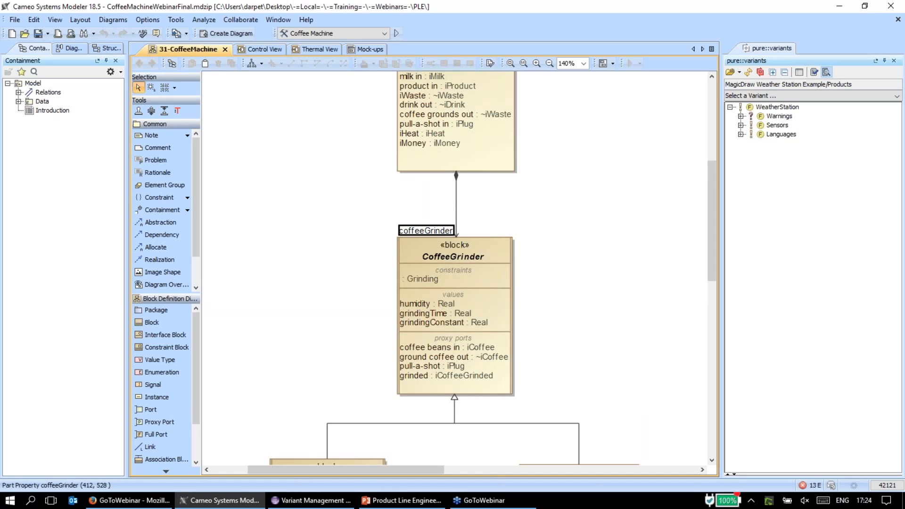
- Locate the coffeeGrinder part property of the CoffeeMachine block in the containment tree and bring its full name into view
{"action": "left_click", "coordinate": [441, 231]}
{"action": "right_click", "coordinate": [438, 231]}
{"action": "left_click", "coordinate": [493, 220]}
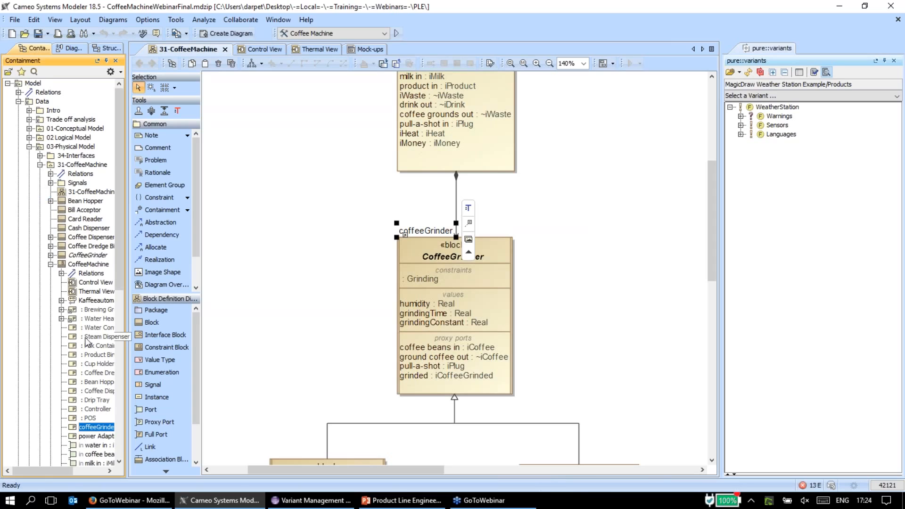
{"action": "scroll", "coordinate": [86, 343], "scroll_direction": "down", "scroll_amount": 3}
{"action": "left_click_drag", "start_coordinate": [42, 471], "coordinate": [74, 472]}
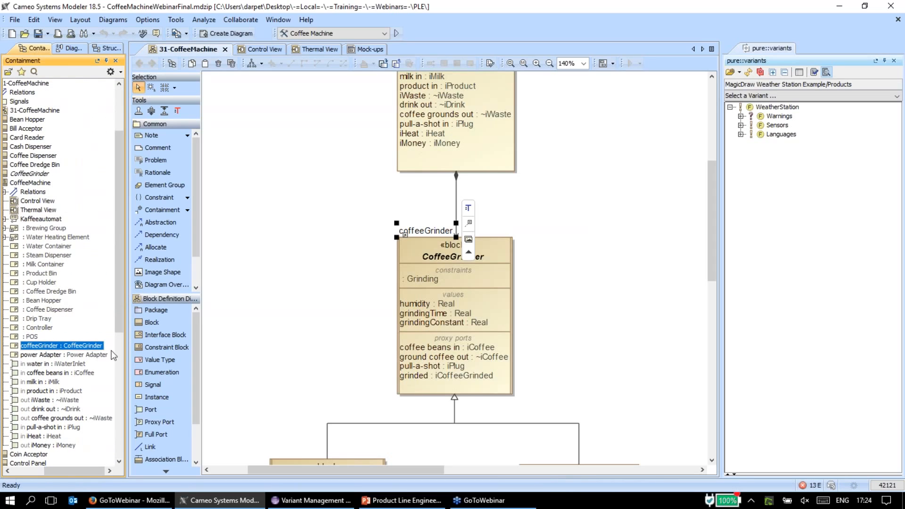
- Examine the Low and High Humidity Grinder blocks under CoffeeGrinder and the Power Adapter block with its subtypes in the 31-CoffeeMachine diagram
{"action": "left_click", "coordinate": [555, 267]}
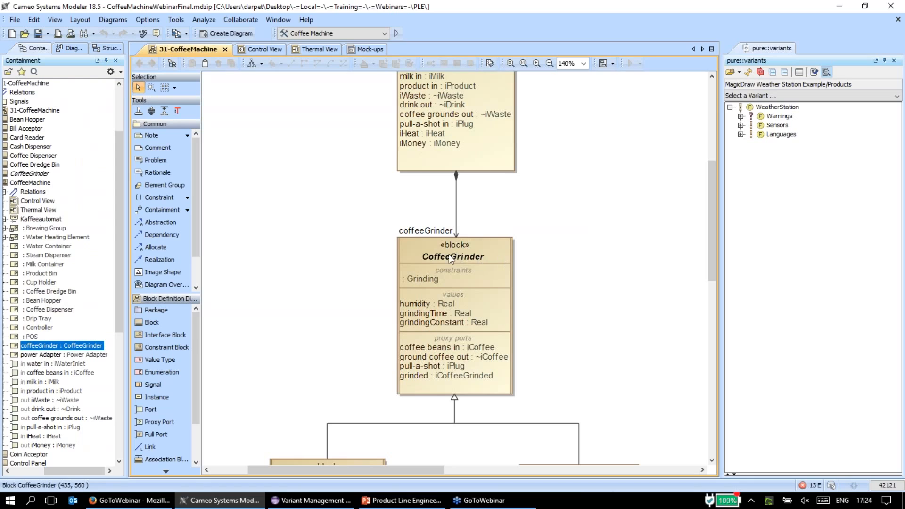
{"action": "scroll", "coordinate": [461, 262], "scroll_direction": "down", "scroll_amount": 8}
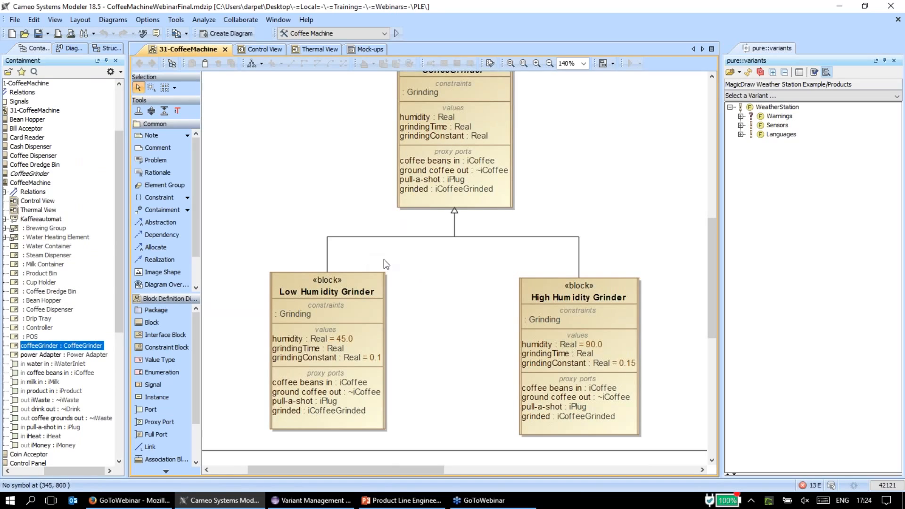
{"action": "left_click", "coordinate": [367, 281]}
{"action": "left_click", "coordinate": [434, 285]}
{"action": "left_click", "coordinate": [549, 287]}
{"action": "left_click", "coordinate": [448, 238]}
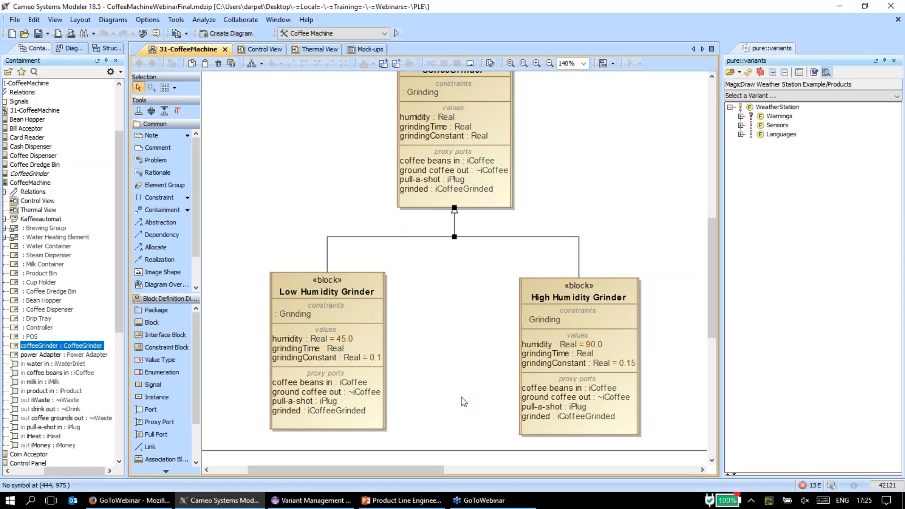
{"action": "scroll", "coordinate": [432, 426], "scroll_direction": "up", "scroll_amount": 5}
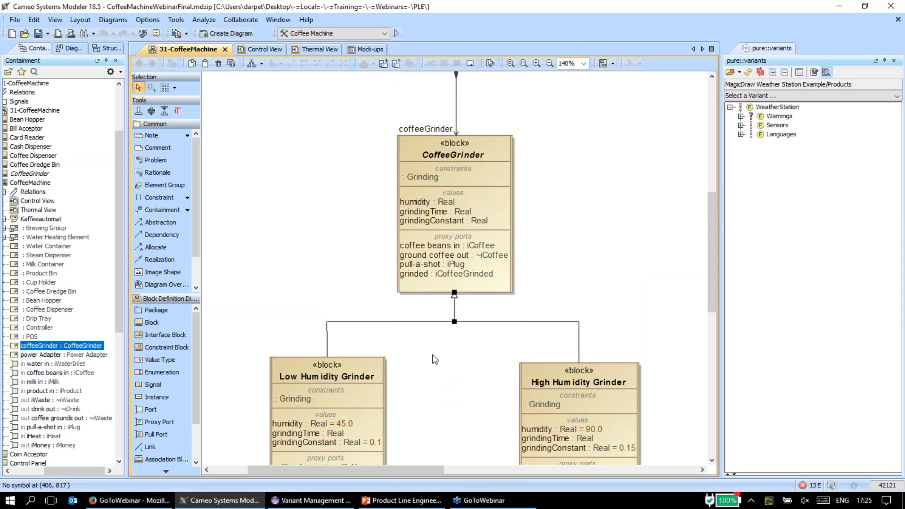
{"action": "scroll", "coordinate": [488, 256], "scroll_direction": "up", "scroll_amount": 12}
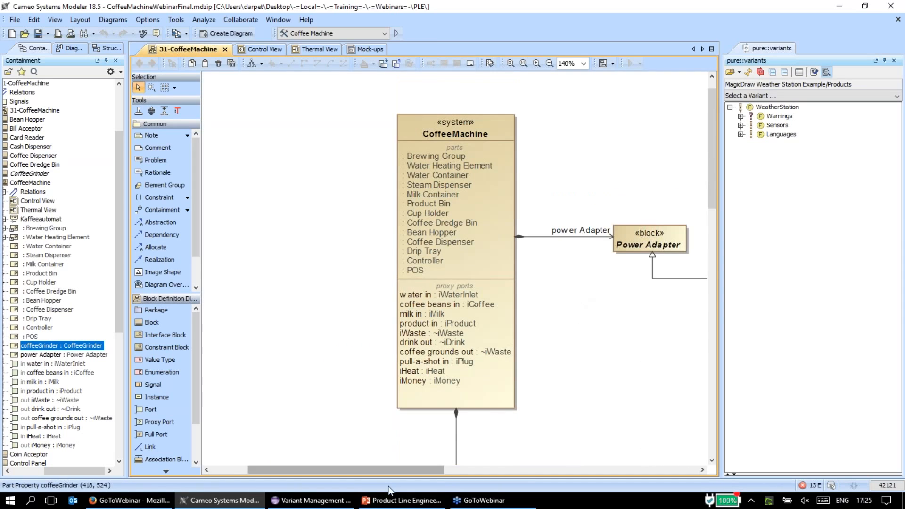
{"action": "left_click_drag", "start_coordinate": [383, 470], "coordinate": [483, 471]}
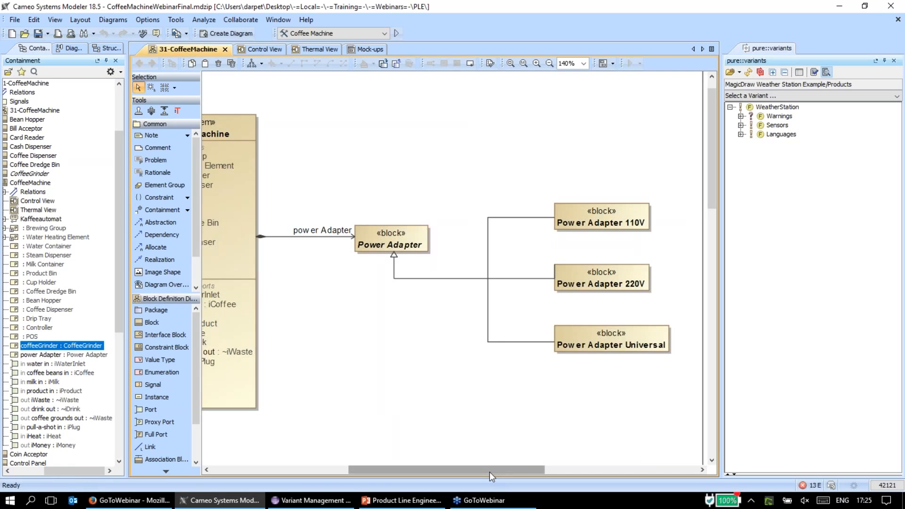
{"action": "left_click_drag", "start_coordinate": [488, 472], "coordinate": [385, 471]}
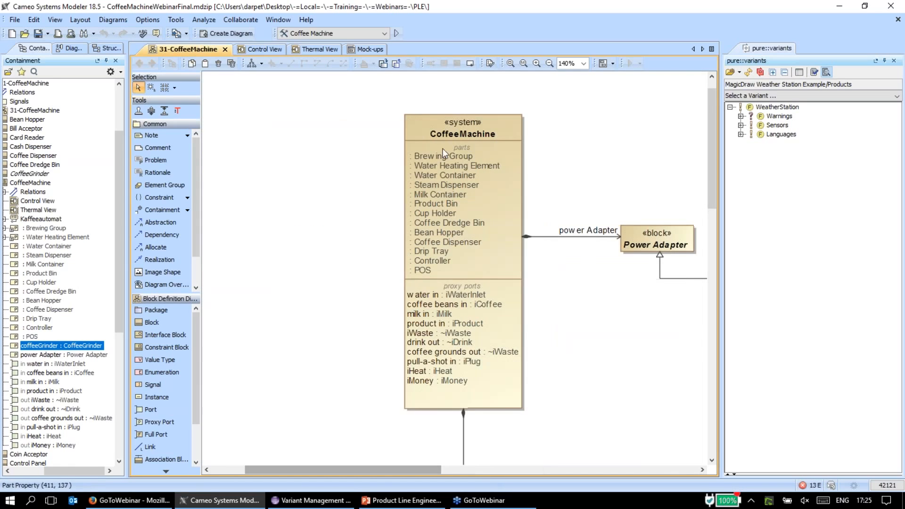
- Add a new block named Display as a part of the CoffeeMachine block using a directed composition
{"action": "left_click", "coordinate": [418, 126]}
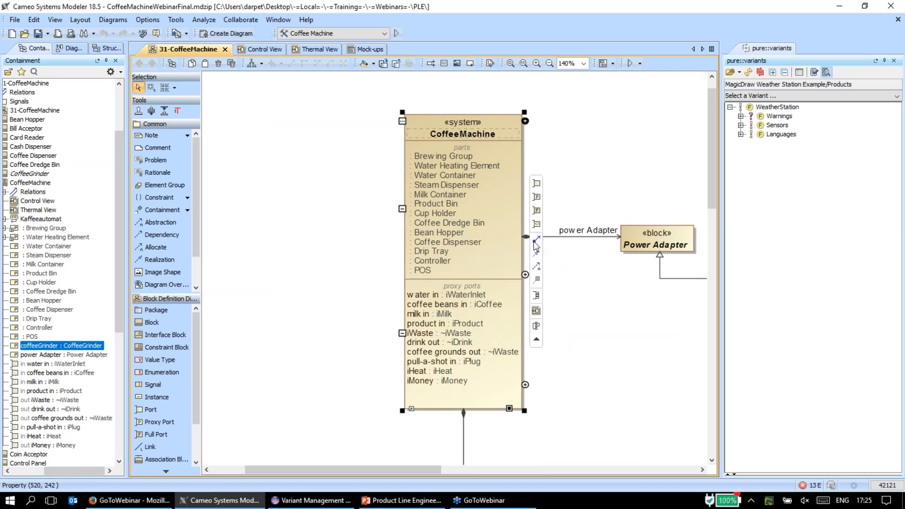
{"action": "left_click_drag", "start_coordinate": [533, 242], "coordinate": [296, 220]}
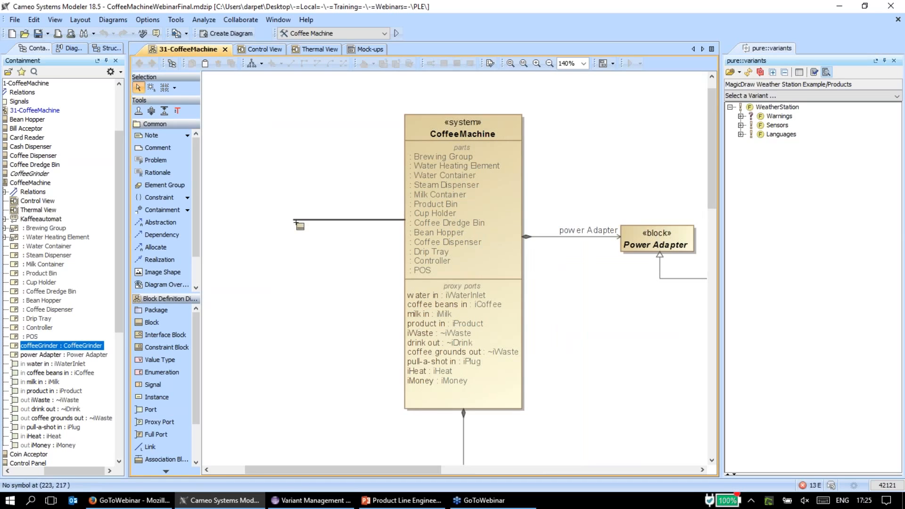
{"action": "type", "text": "Display"}
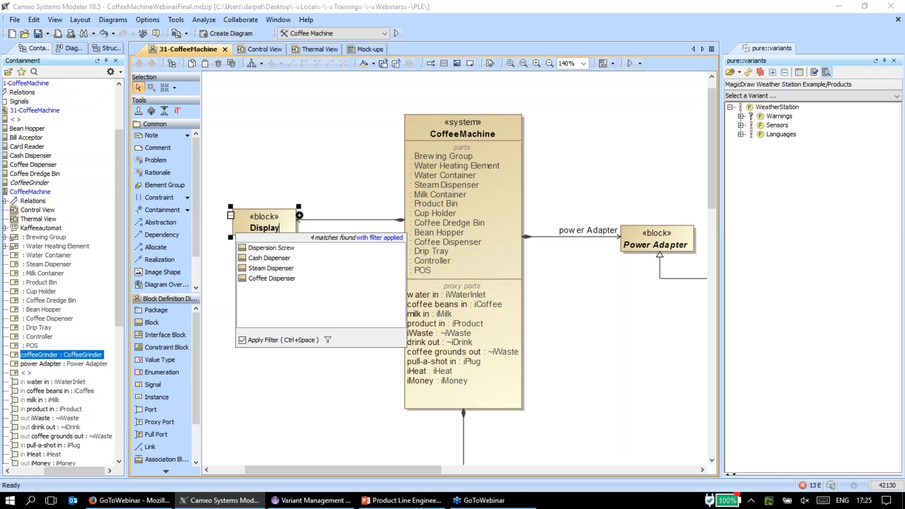
{"action": "key", "text": "Return"}
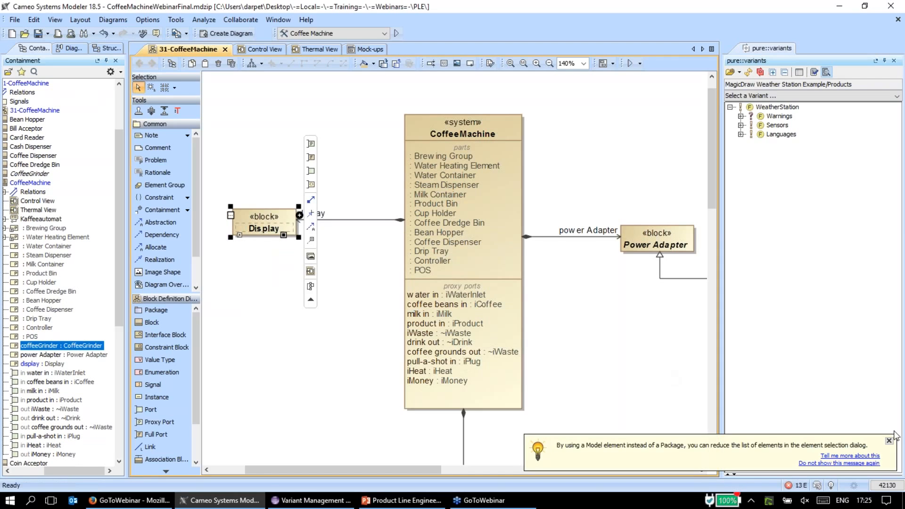
{"action": "left_click", "coordinate": [337, 297]}
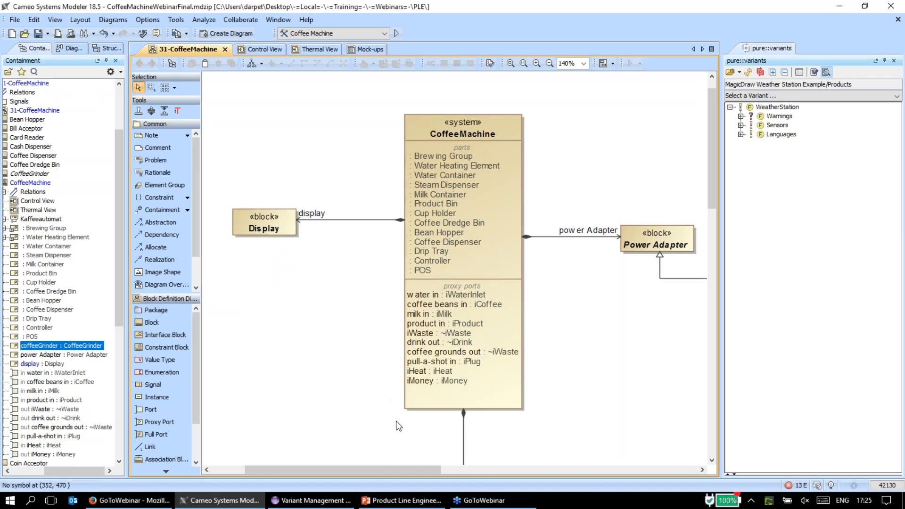
{"action": "left_click_drag", "start_coordinate": [378, 470], "coordinate": [388, 470]}
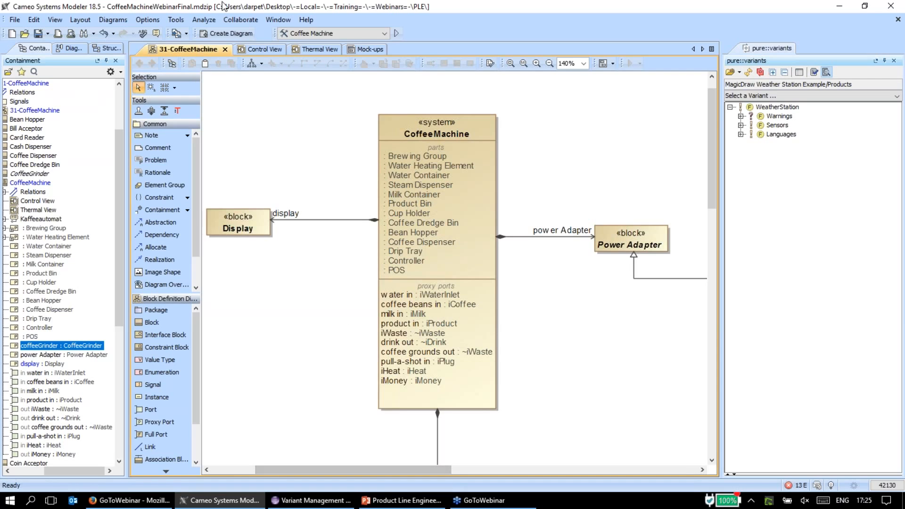
- Switch to pure::variants to view the Display feature in the IndianDeluxe variant, and return to Cameo Systems Modeler
{"action": "left_click", "coordinate": [324, 502]}
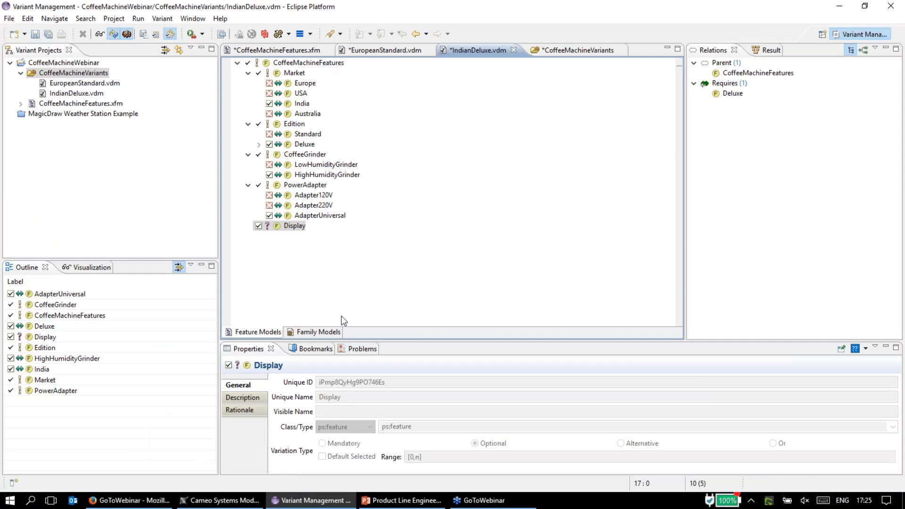
{"action": "left_click", "coordinate": [245, 504]}
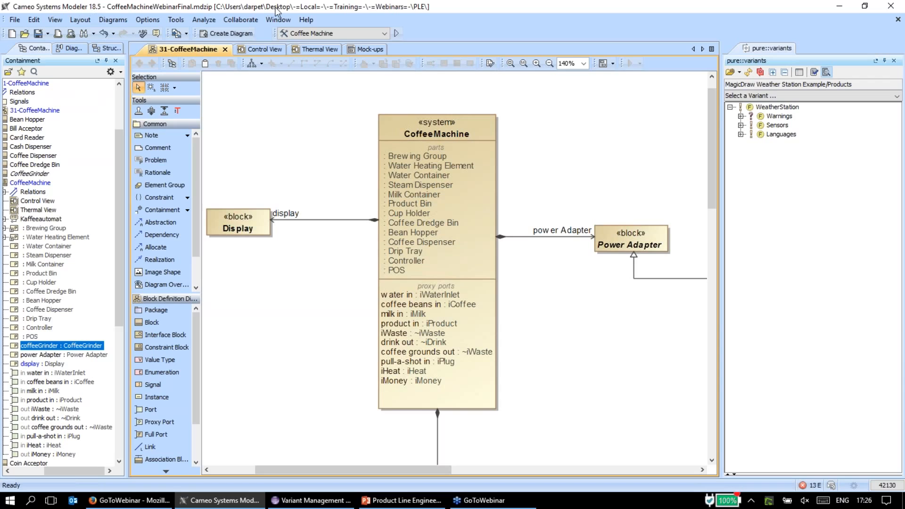
- Check the Product Line Engineering and Pure Variants Integration entries among the no-cost plugins in the Resource/Plugin Manager, and close it
{"action": "left_click", "coordinate": [315, 19]}
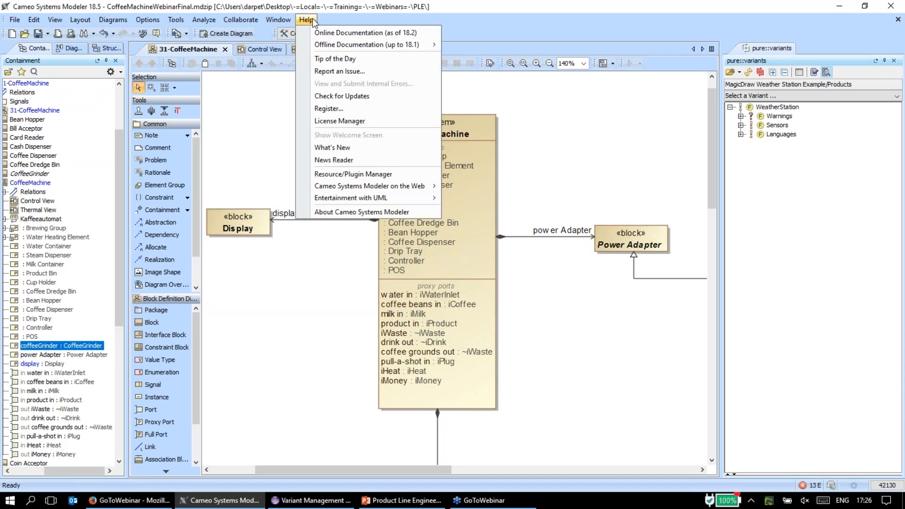
{"action": "left_click", "coordinate": [388, 175]}
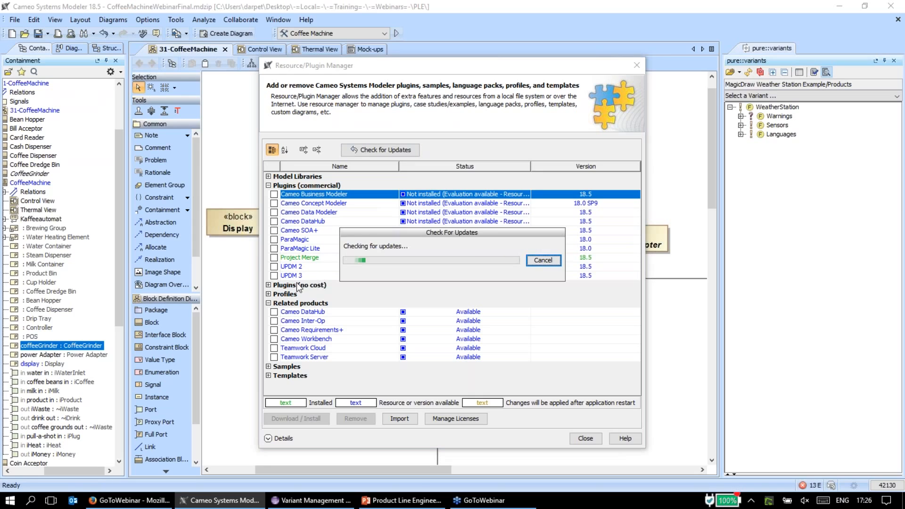
{"action": "left_click", "coordinate": [268, 285]}
{"action": "scroll", "coordinate": [310, 291], "scroll_direction": "down", "scroll_amount": 2}
{"action": "scroll", "coordinate": [310, 291], "scroll_direction": "down", "scroll_amount": 2}
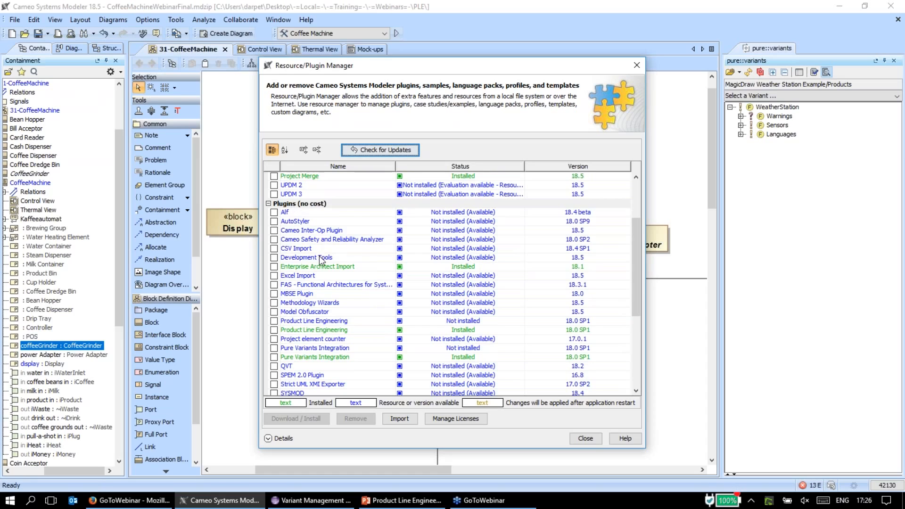
{"action": "scroll", "coordinate": [320, 260], "scroll_direction": "down", "scroll_amount": 1}
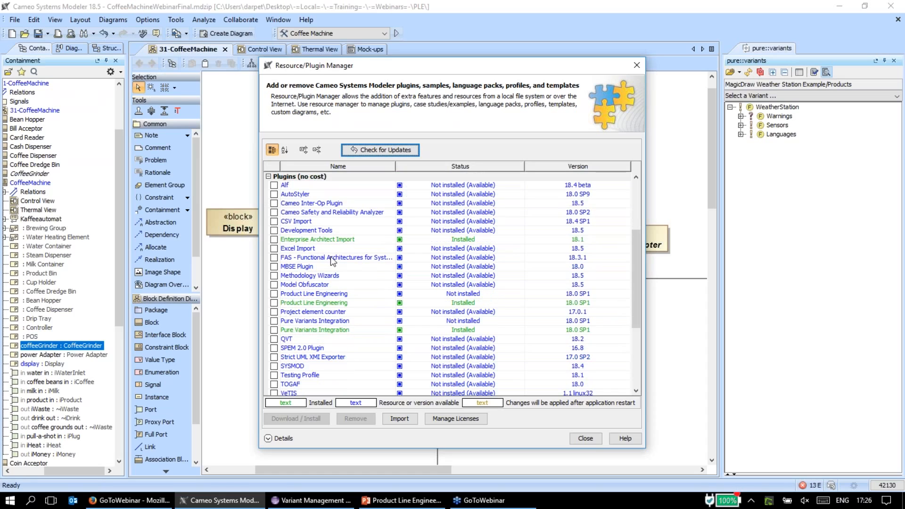
{"action": "left_click", "coordinate": [331, 304]}
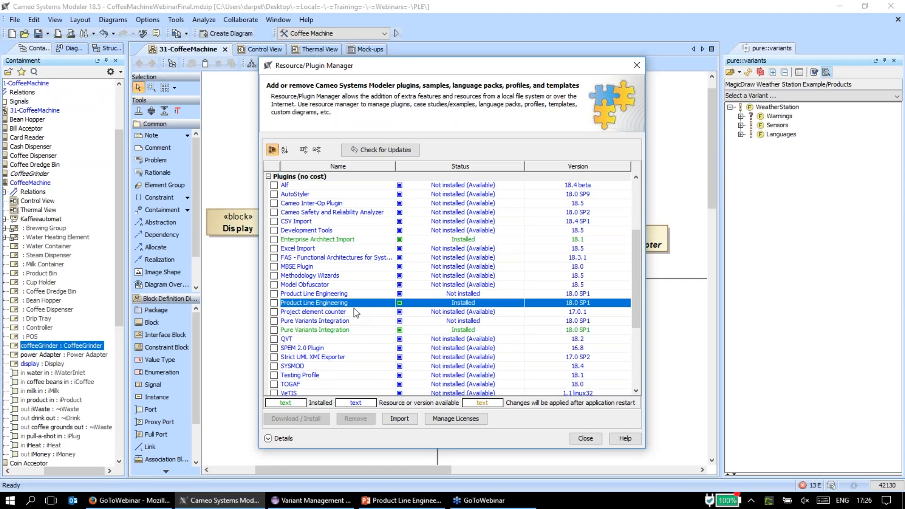
{"action": "left_click", "coordinate": [355, 331]}
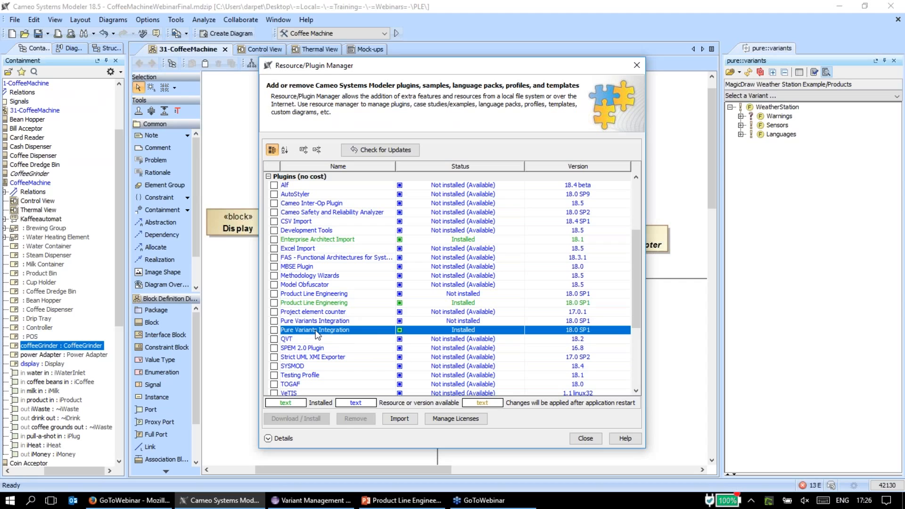
{"action": "left_click", "coordinate": [330, 303]}
{"action": "left_click", "coordinate": [330, 331]}
{"action": "left_click", "coordinate": [577, 439]}
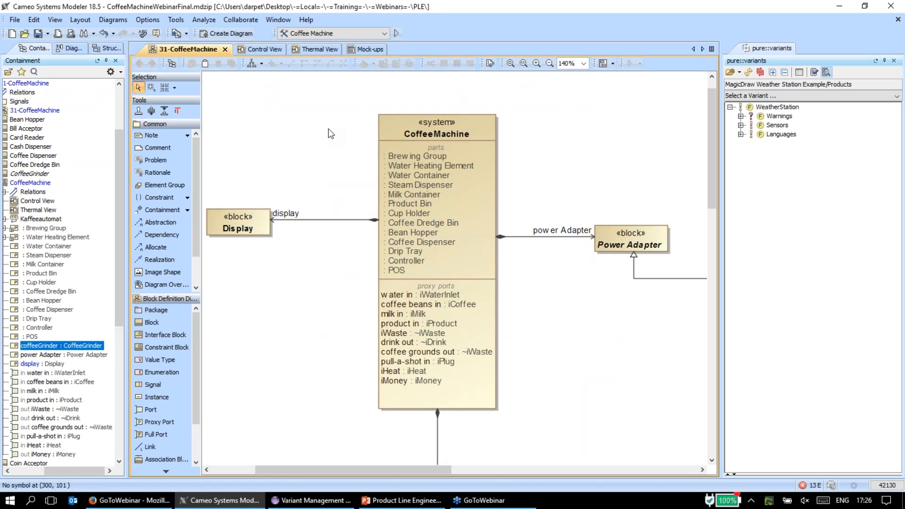
{"action": "right_click", "coordinate": [262, 214]}
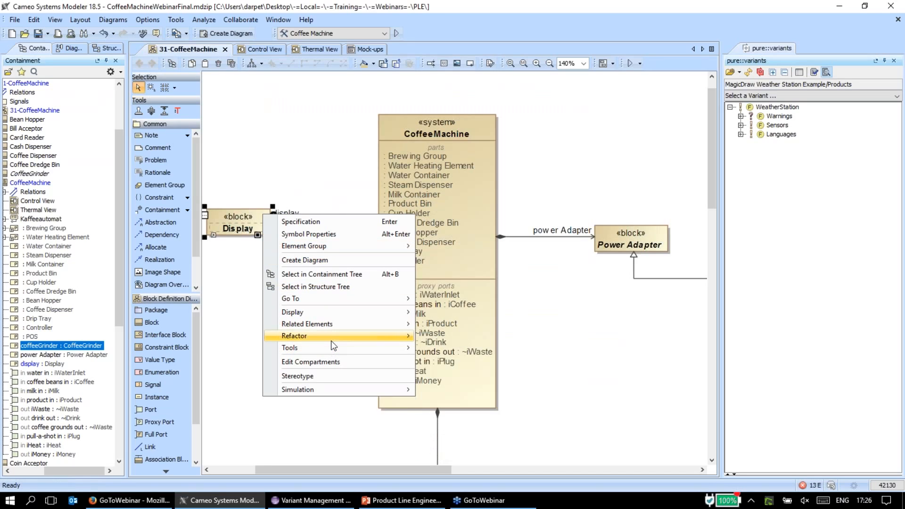
{"action": "mouse_move", "coordinate": [332, 339]}
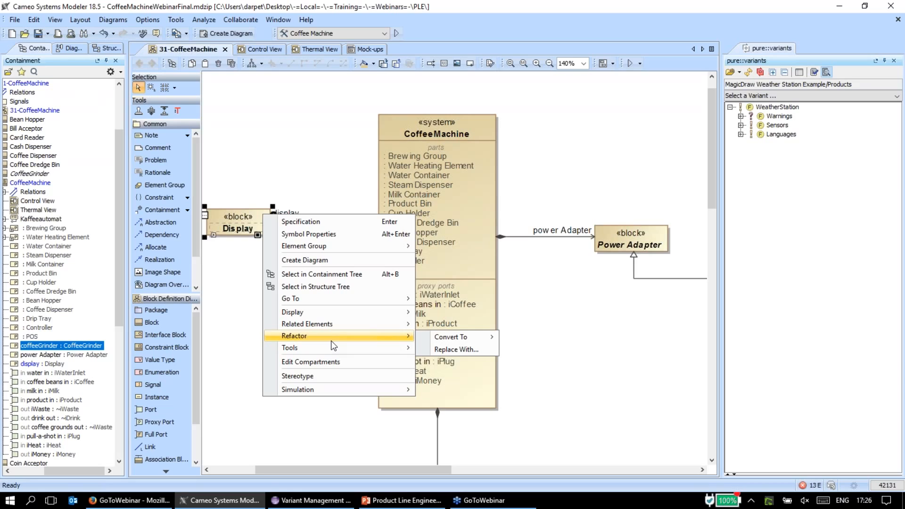
{"action": "left_click", "coordinate": [275, 184]}
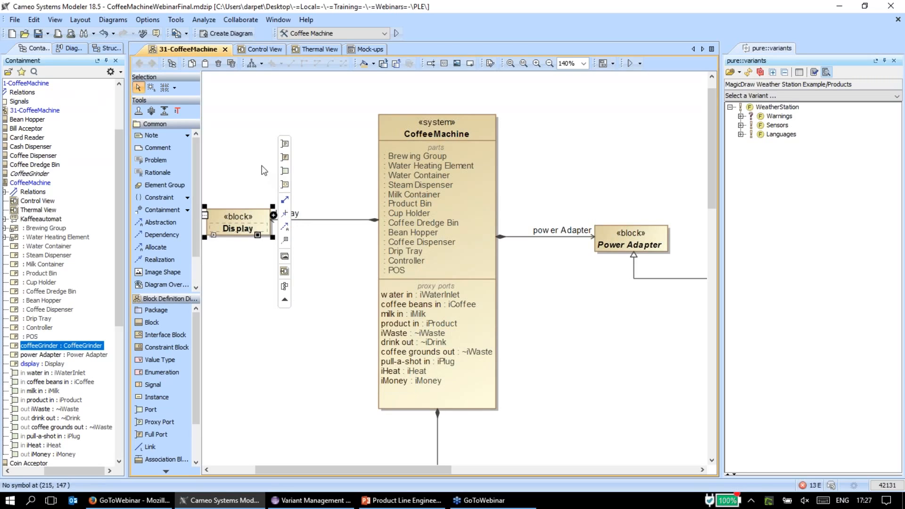
{"action": "left_click", "coordinate": [243, 166]}
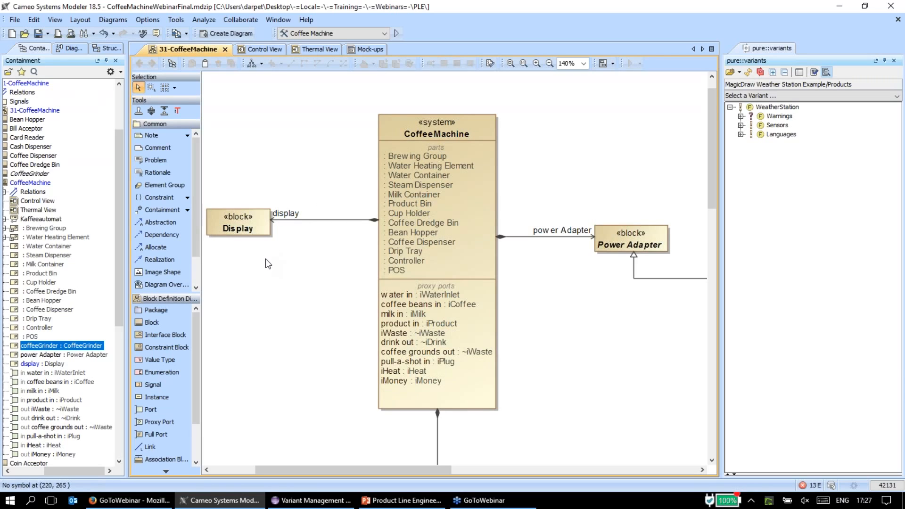
{"action": "right_click", "coordinate": [237, 223]}
{"action": "mouse_move", "coordinate": [311, 314]}
{"action": "left_click", "coordinate": [241, 100]}
{"action": "left_click", "coordinate": [240, 99]}
- Use PureVariantsProfile.mdzip from the predefined <install.root>\profiles location as a local project, without showing auxiliary resources
{"action": "left_click", "coordinate": [14, 21]}
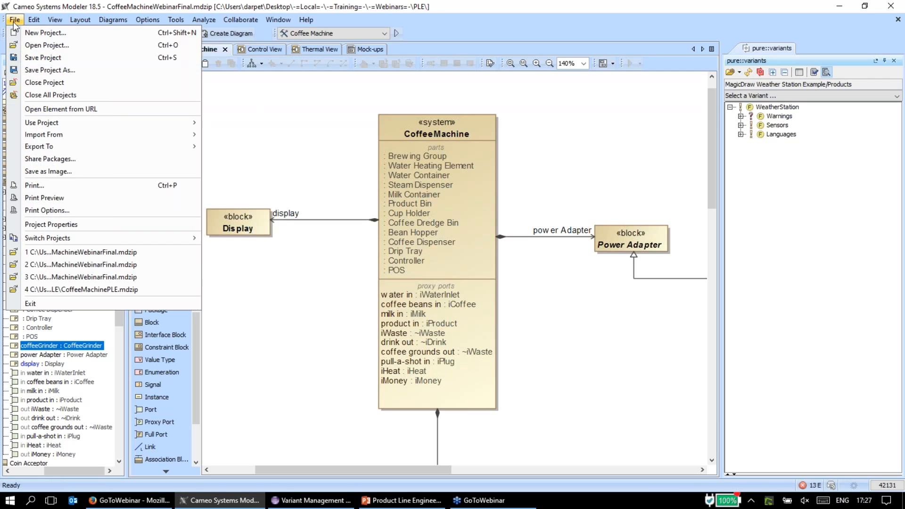
{"action": "mouse_move", "coordinate": [58, 123]}
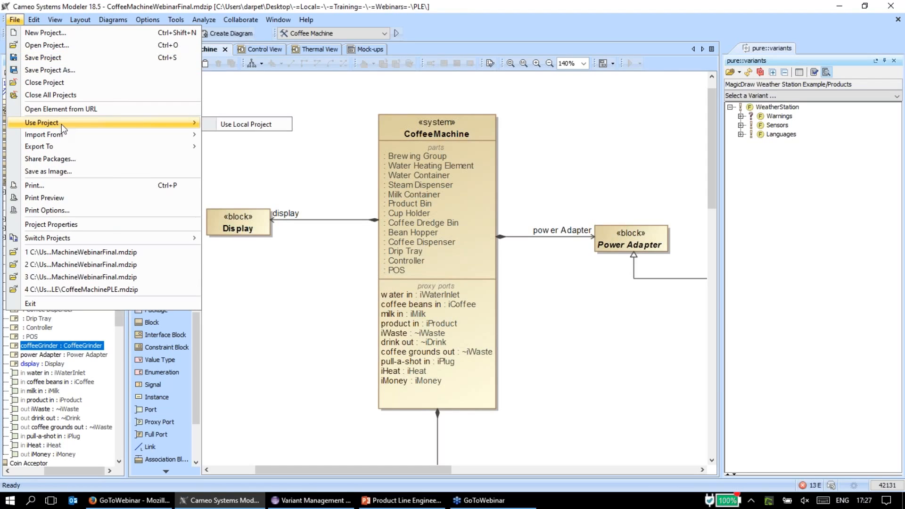
{"action": "left_click", "coordinate": [251, 125]}
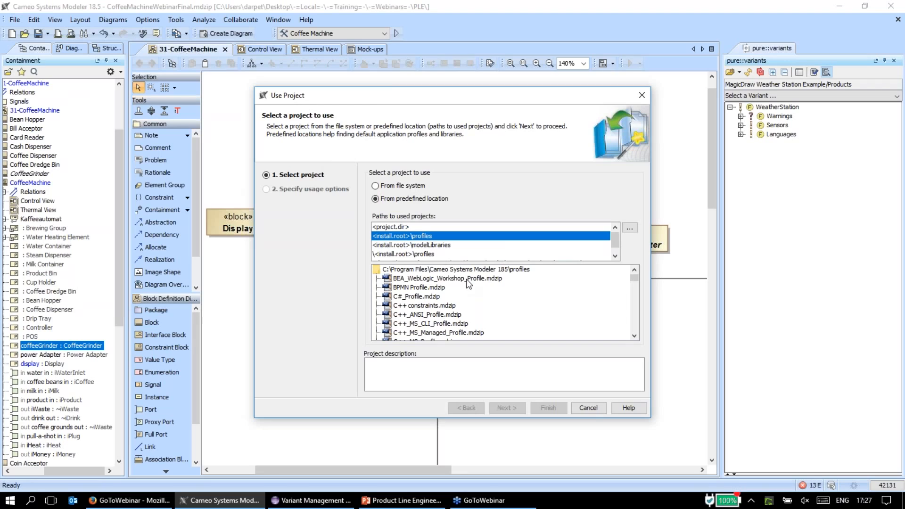
{"action": "left_click", "coordinate": [432, 306]}
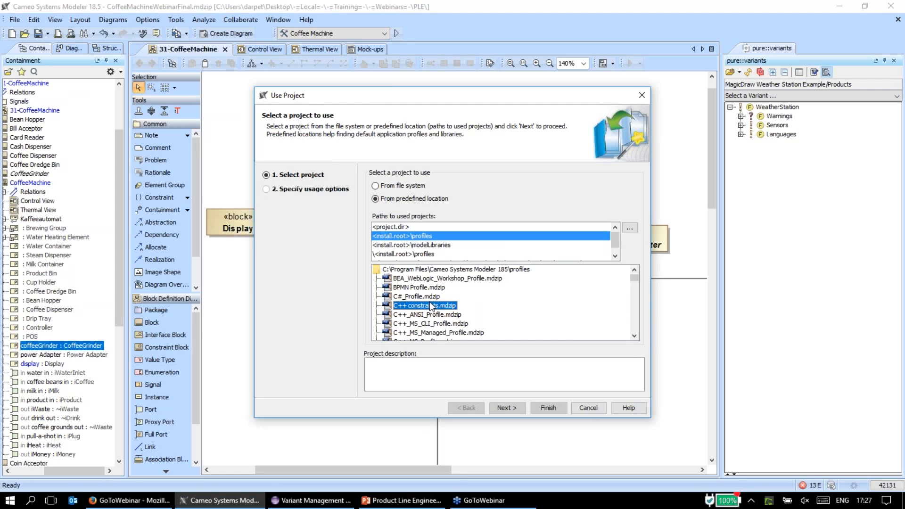
{"action": "key", "text": "p"}
{"action": "scroll", "coordinate": [427, 291], "scroll_direction": "down", "scroll_amount": 1}
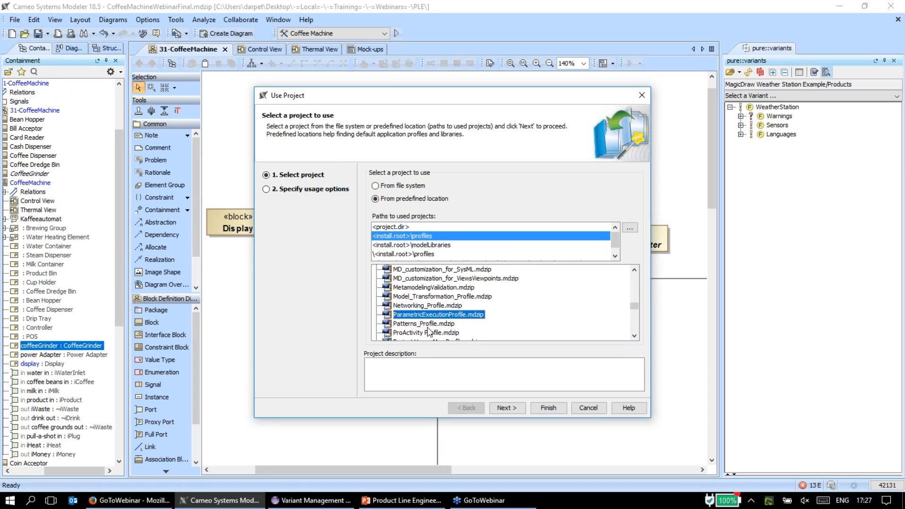
{"action": "scroll", "coordinate": [436, 333], "scroll_direction": "down", "scroll_amount": 1}
{"action": "left_click", "coordinate": [440, 325]}
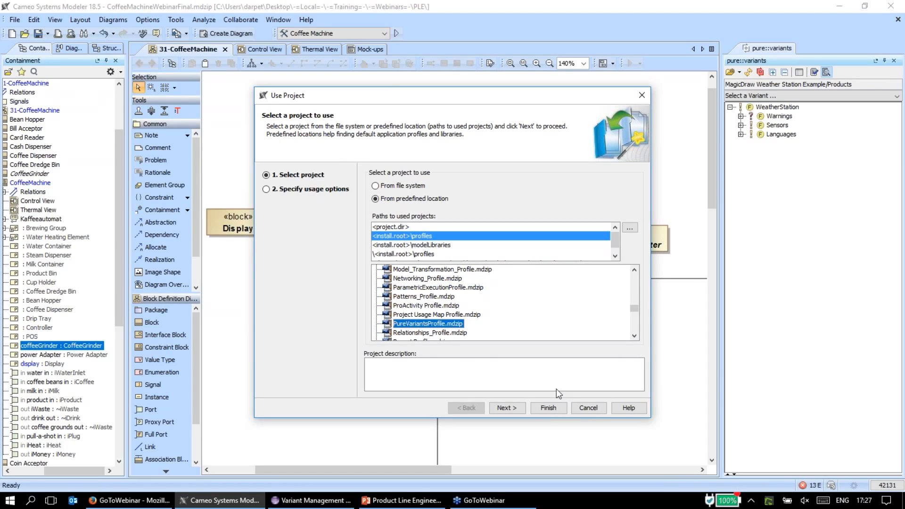
{"action": "left_click", "coordinate": [548, 407]}
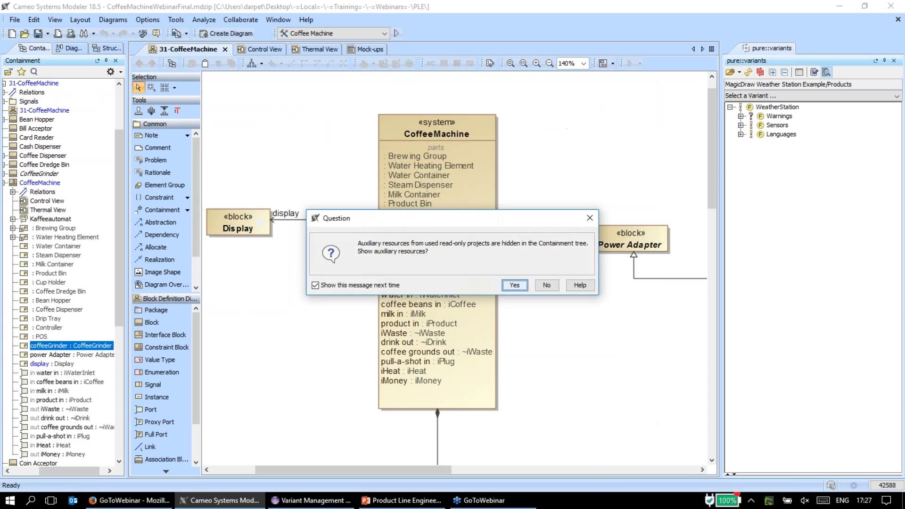
{"action": "left_click", "coordinate": [546, 286]}
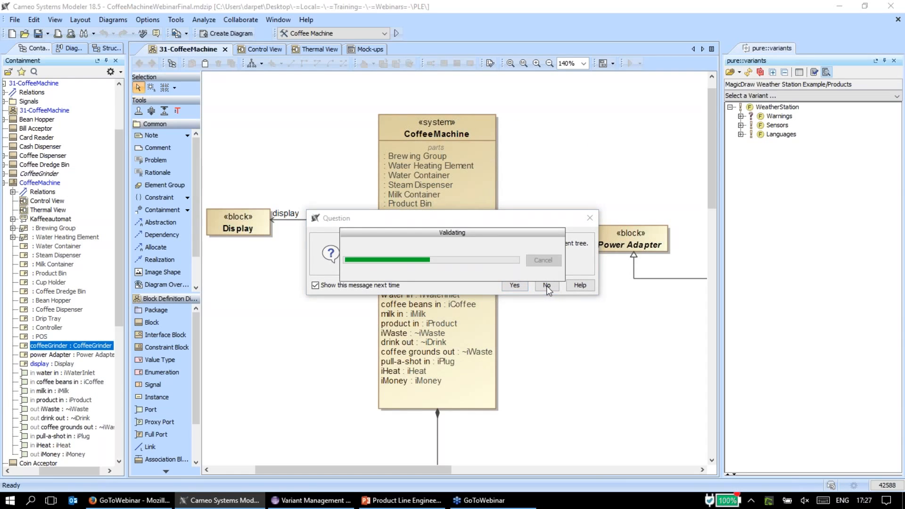
{"action": "left_click", "coordinate": [546, 286]}
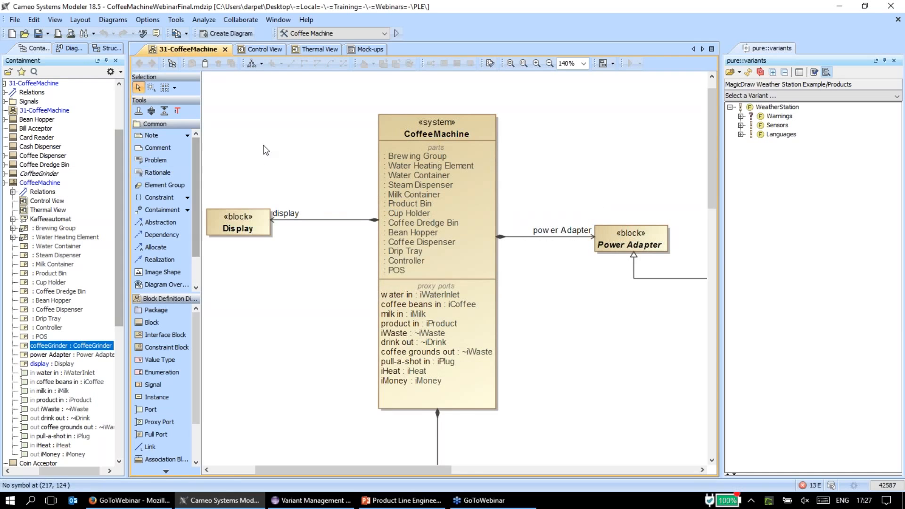
- View the variation point types for the Display block, switch to PowerPoint to view the integration slide, and return to Cameo Systems Modeler
{"action": "scroll", "coordinate": [279, 194], "scroll_direction": "up", "scroll_amount": 1}
{"action": "right_click", "coordinate": [240, 236]}
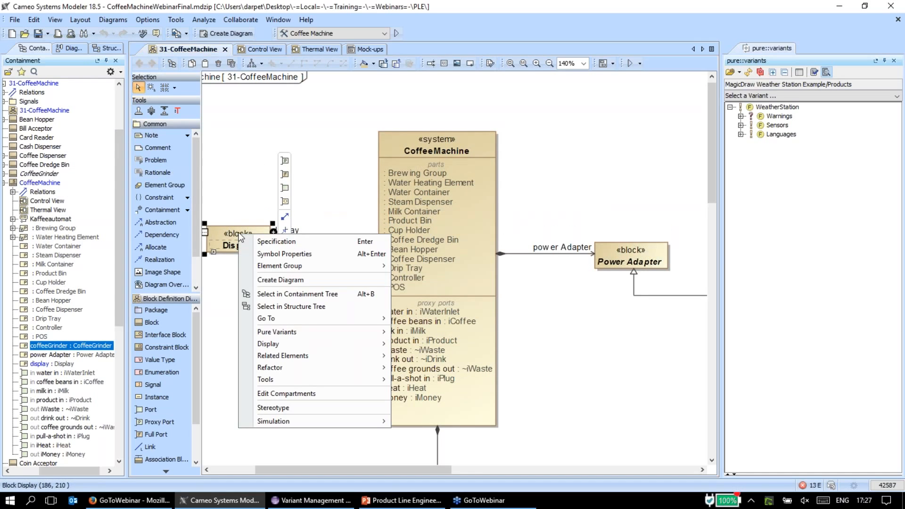
{"action": "mouse_move", "coordinate": [341, 332]}
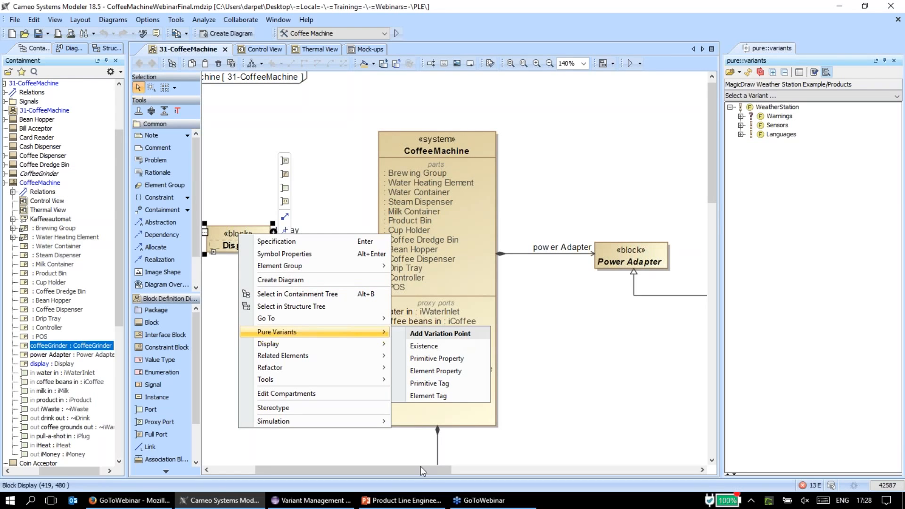
{"action": "left_click", "coordinate": [402, 500]}
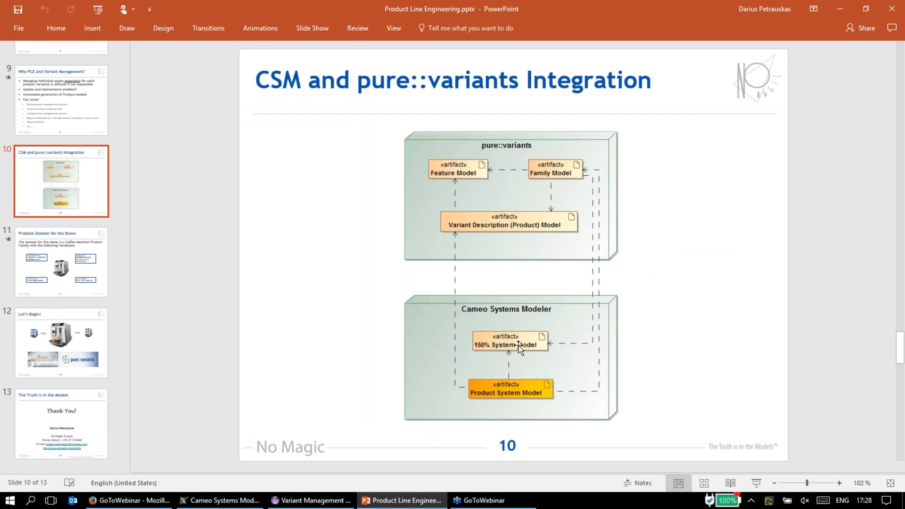
{"action": "left_click", "coordinate": [414, 500]}
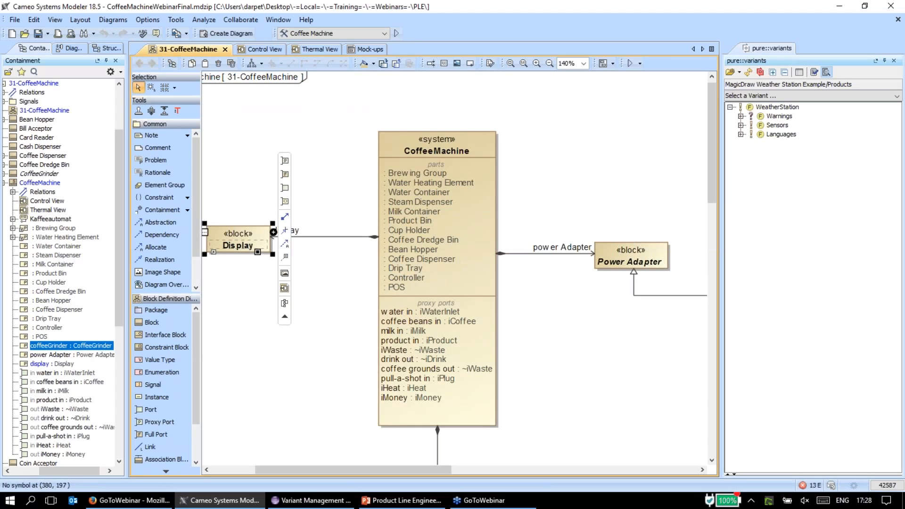
- Examine the Existence and Primitive Property variation point types offered for the Display block without adding any
{"action": "right_click", "coordinate": [250, 239]}
{"action": "mouse_move", "coordinate": [381, 336]}
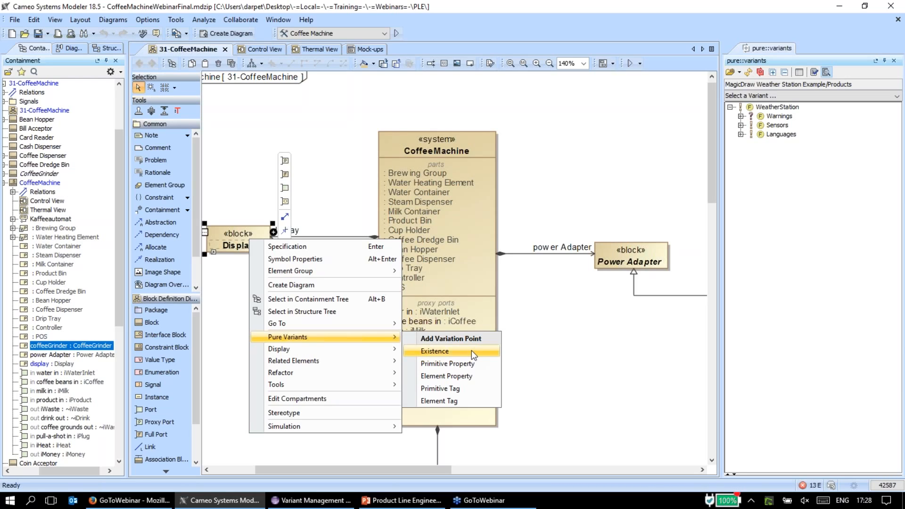
{"action": "left_click", "coordinate": [540, 319]}
{"action": "left_click", "coordinate": [244, 325]}
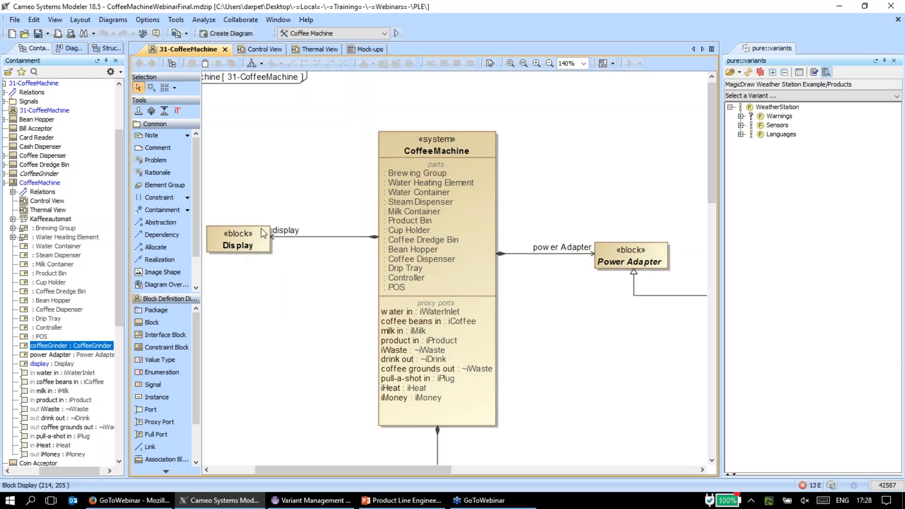
{"action": "left_click_drag", "start_coordinate": [321, 469], "coordinate": [313, 469]}
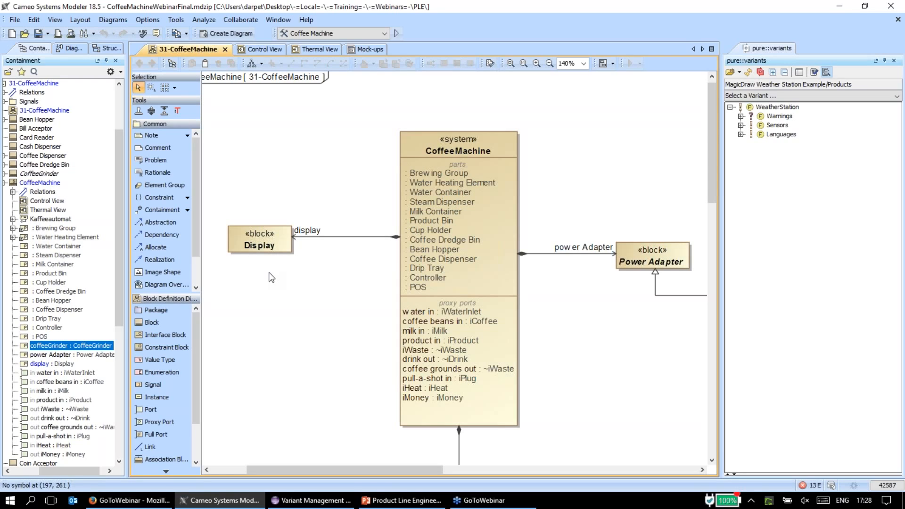
{"action": "right_click", "coordinate": [285, 242]}
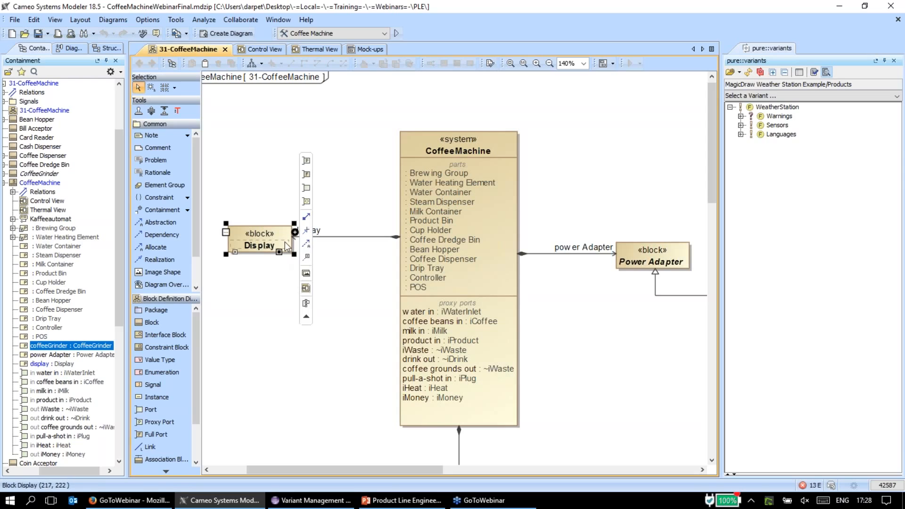
{"action": "mouse_move", "coordinate": [411, 338]}
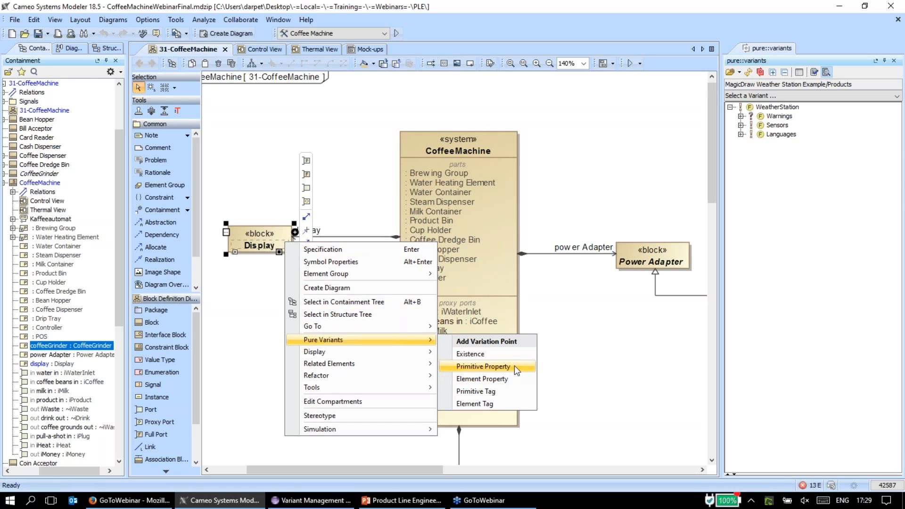
{"action": "left_click", "coordinate": [240, 238]}
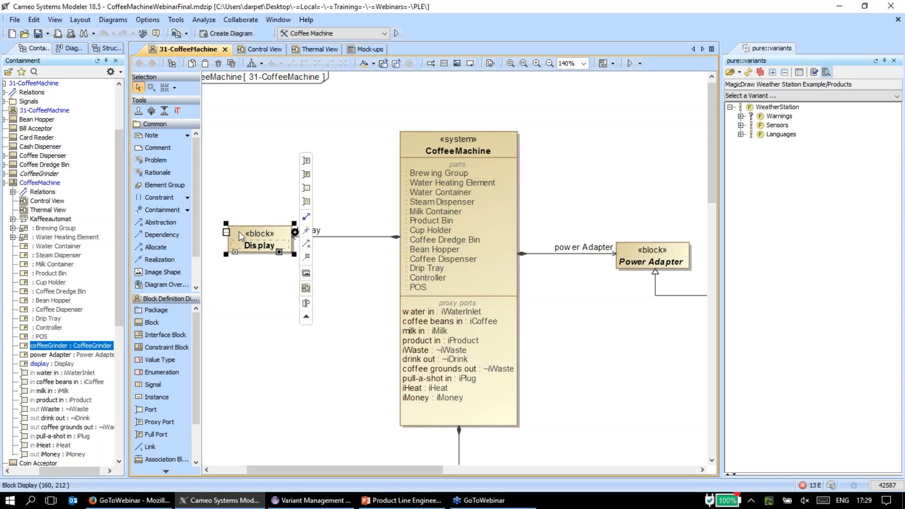
- View the name and other properties in the Display block's specification, and close it
{"action": "right_click", "coordinate": [240, 238]}
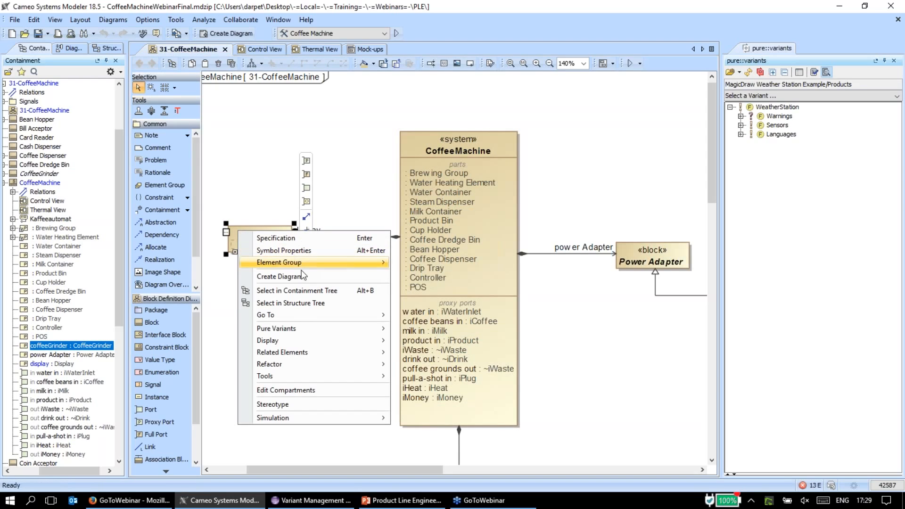
{"action": "left_click", "coordinate": [308, 239]}
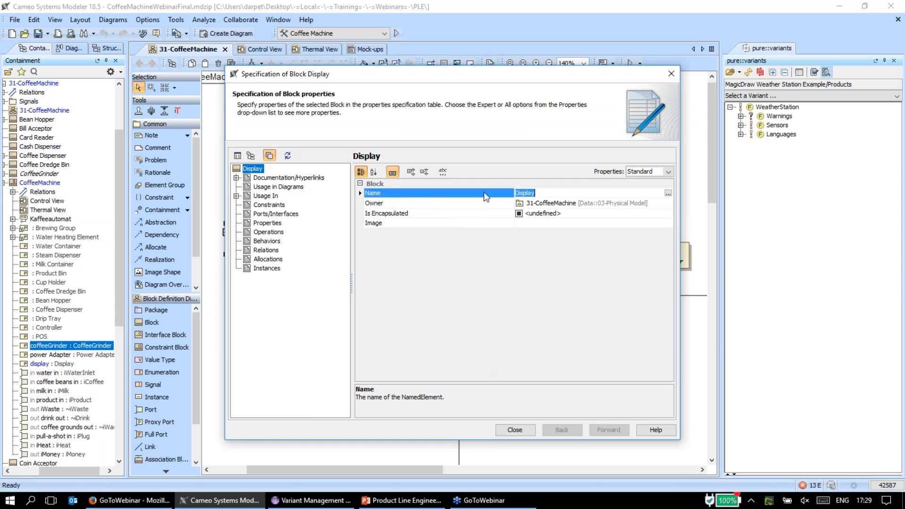
{"action": "left_click", "coordinate": [671, 74]}
- Review the variation point types for the Display block, and view the specification of the coffeeGrinder part property
{"action": "right_click", "coordinate": [250, 232]}
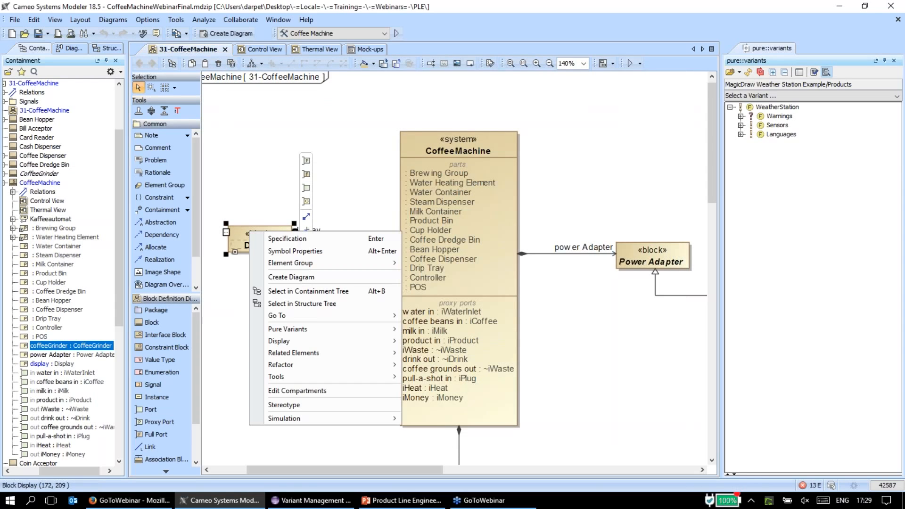
{"action": "mouse_move", "coordinate": [386, 330]}
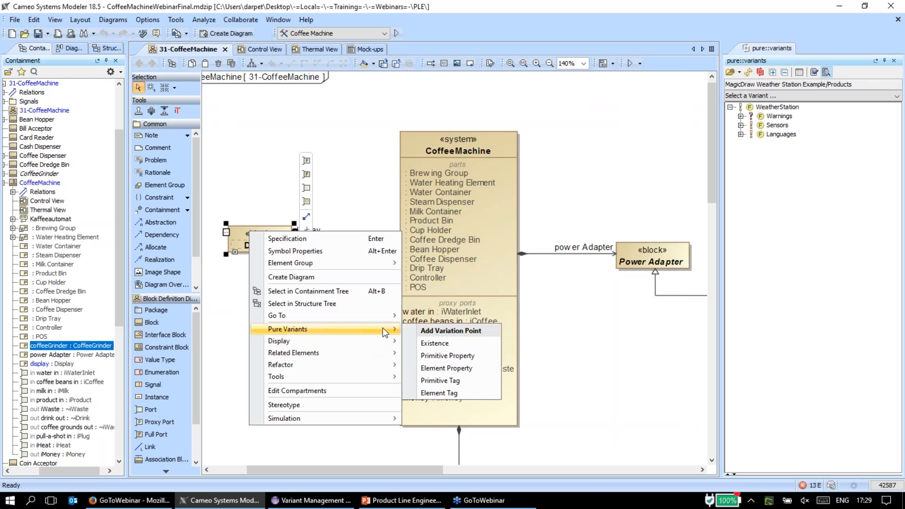
{"action": "left_click", "coordinate": [440, 372]}
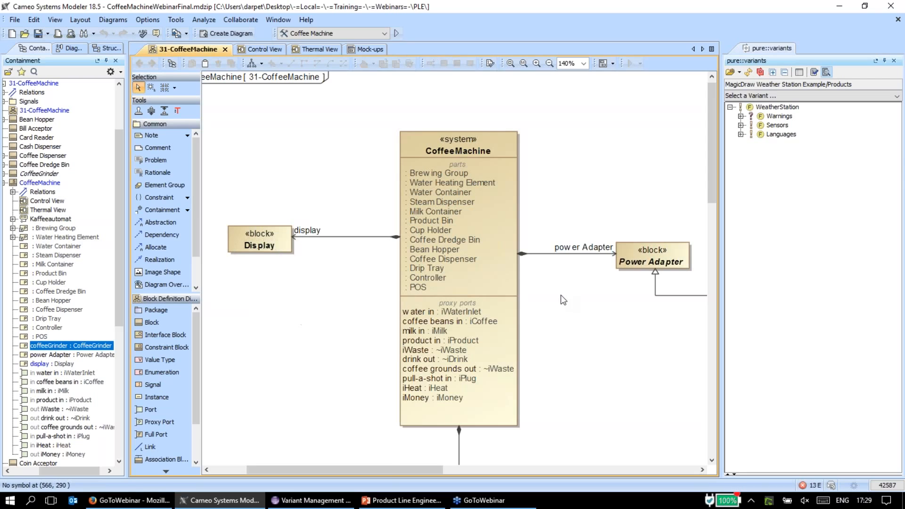
{"action": "scroll", "coordinate": [576, 315], "scroll_direction": "down", "scroll_amount": 3}
{"action": "scroll", "coordinate": [576, 315], "scroll_direction": "down", "scroll_amount": 1}
{"action": "double_click", "coordinate": [413, 401]}
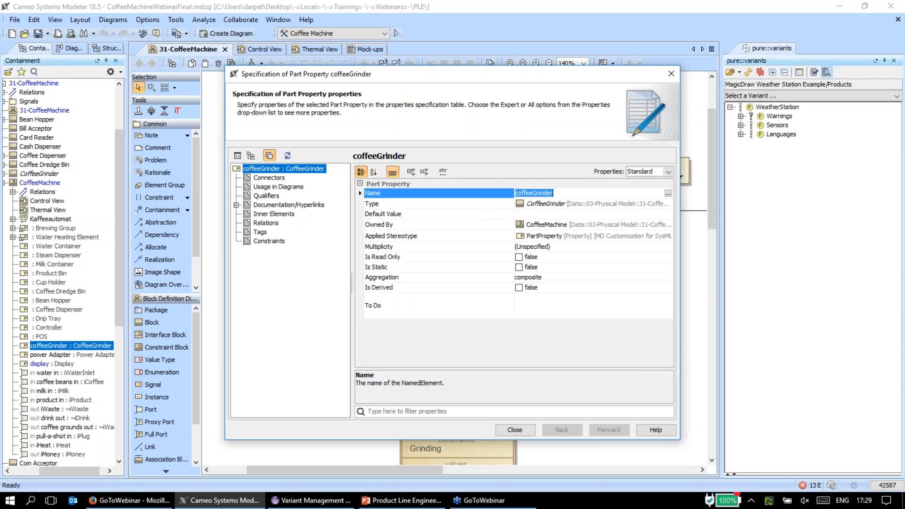
{"action": "left_click", "coordinate": [672, 74]}
- Examine the CoffeeGrinder block and the Element Tag variation point type offered for the Display block without adding one
{"action": "scroll", "coordinate": [591, 227], "scroll_direction": "down", "scroll_amount": 3}
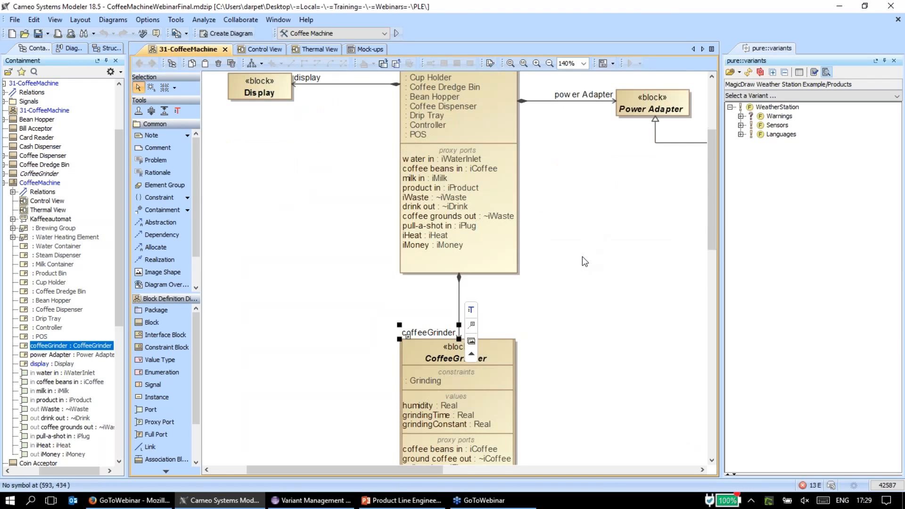
{"action": "scroll", "coordinate": [582, 262], "scroll_direction": "down", "scroll_amount": 2}
{"action": "scroll", "coordinate": [377, 165], "scroll_direction": "up", "scroll_amount": 3}
{"action": "right_click", "coordinate": [275, 110]}
{"action": "mouse_move", "coordinate": [387, 207]}
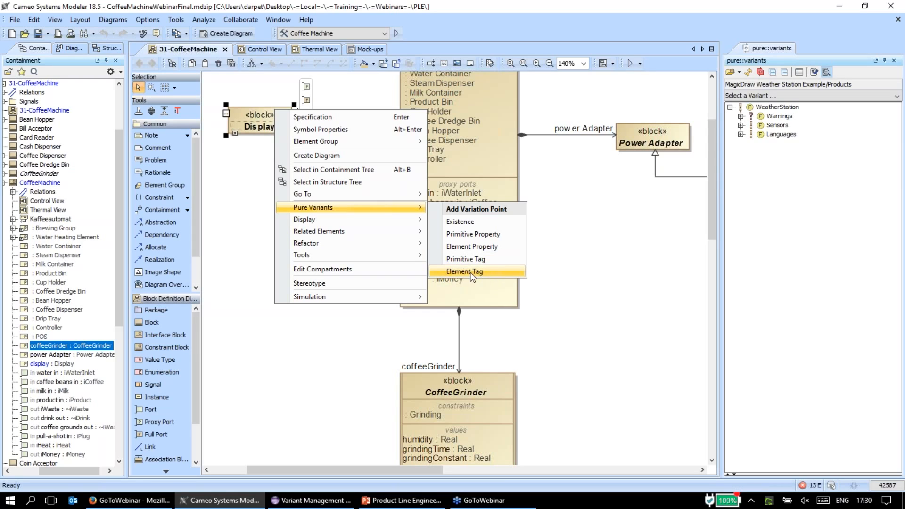
{"action": "left_click", "coordinate": [573, 260]}
{"action": "scroll", "coordinate": [573, 260], "scroll_direction": "up", "scroll_amount": 3}
{"action": "scroll", "coordinate": [548, 329], "scroll_direction": "up", "scroll_amount": 2}
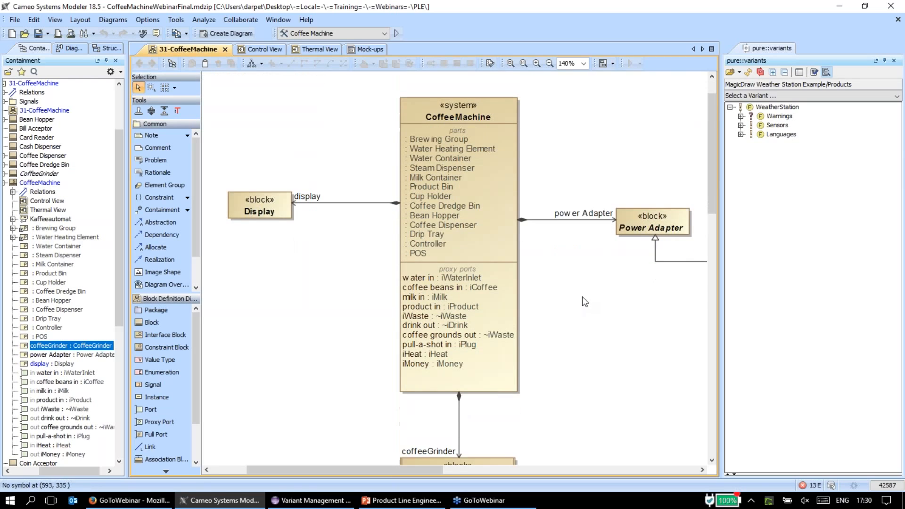
{"action": "scroll", "coordinate": [582, 296], "scroll_direction": "up", "scroll_amount": 2}
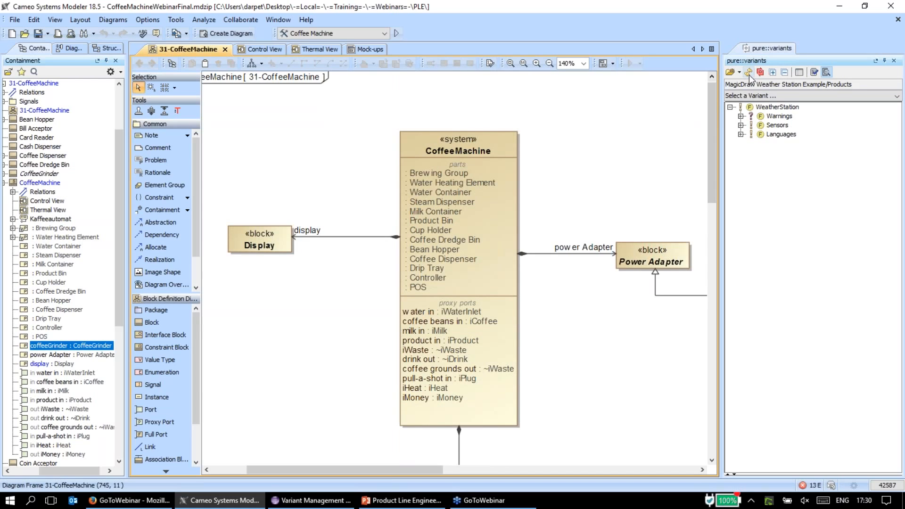
- Check the IndianDeluxe variant in pure::variants, and load configspace.xml from CoffeeMachineWebinar's CoffeeMachineVariants folder into Cameo Systems Modeler
{"action": "left_click", "coordinate": [317, 501]}
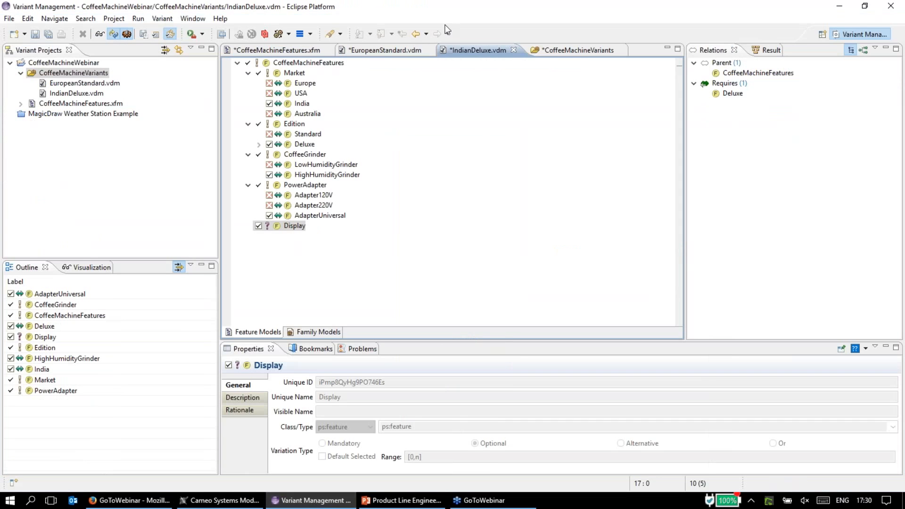
{"action": "left_click", "coordinate": [309, 500]}
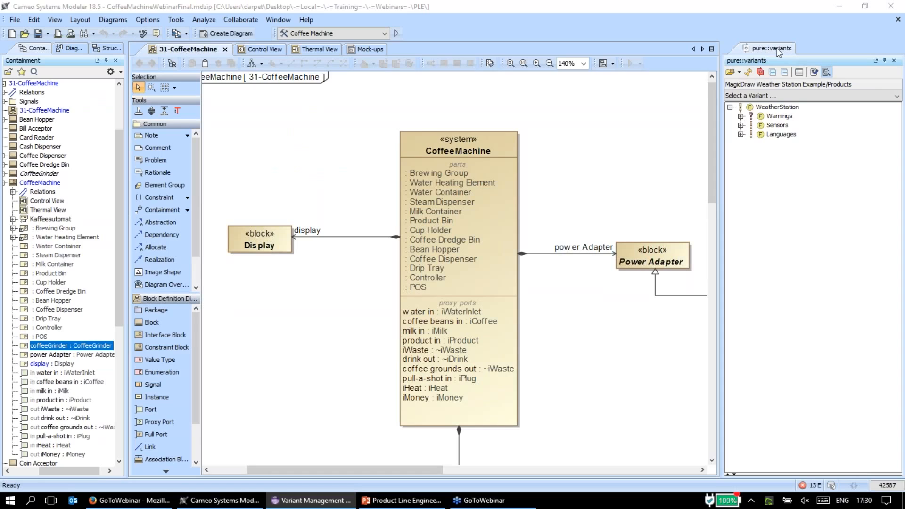
{"action": "left_click", "coordinate": [731, 74]}
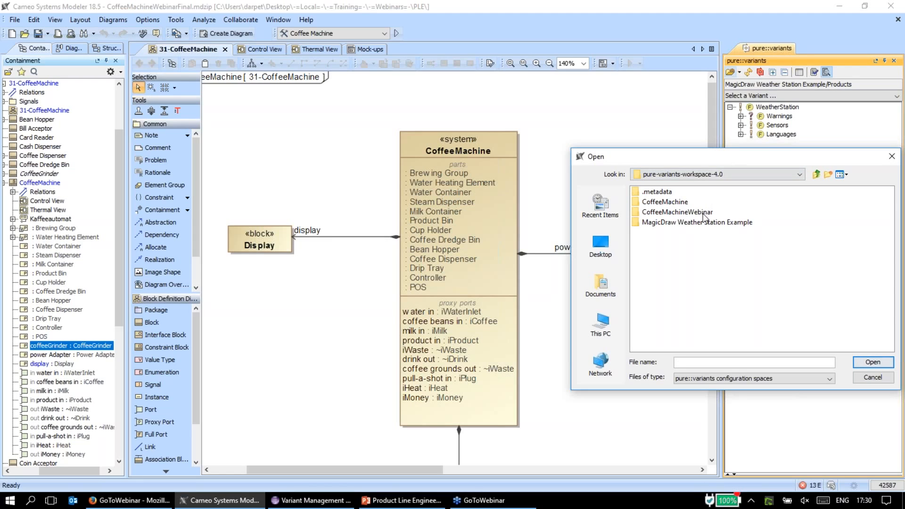
{"action": "left_click", "coordinate": [638, 215]}
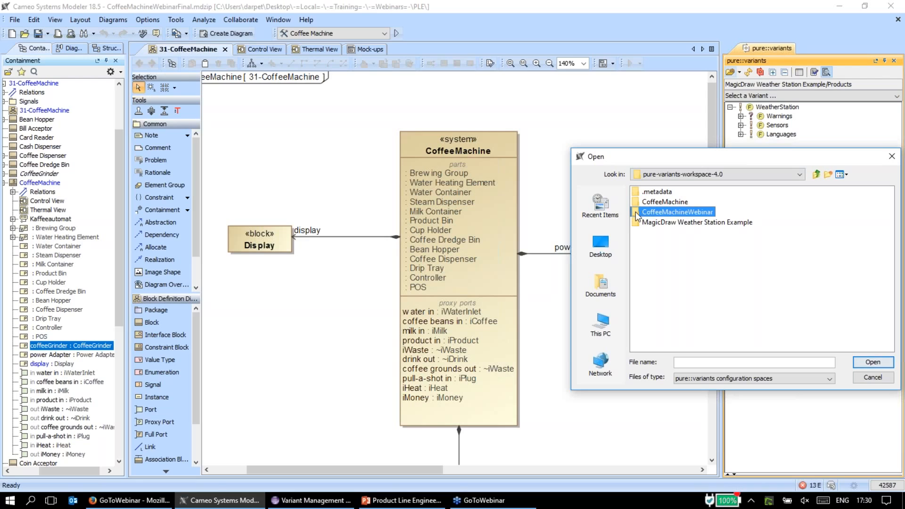
{"action": "double_click", "coordinate": [637, 213]}
{"action": "double_click", "coordinate": [684, 203]}
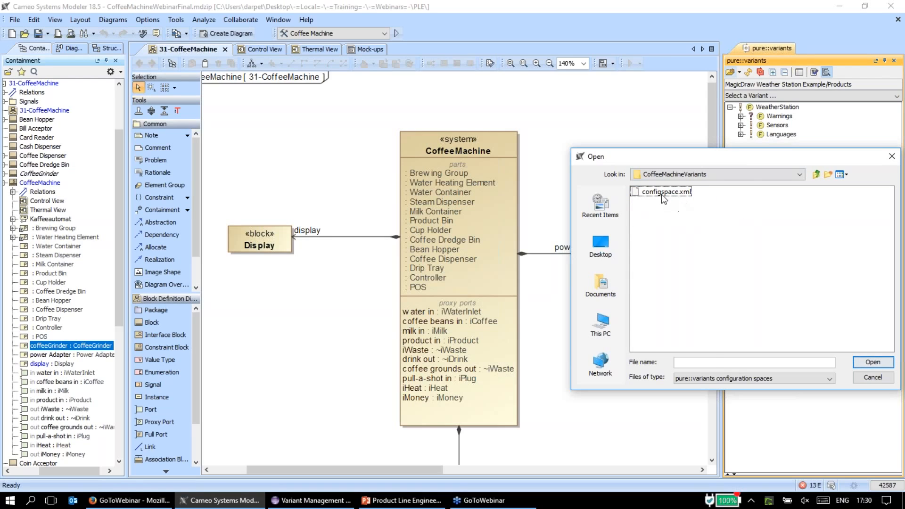
{"action": "left_click", "coordinate": [661, 195]}
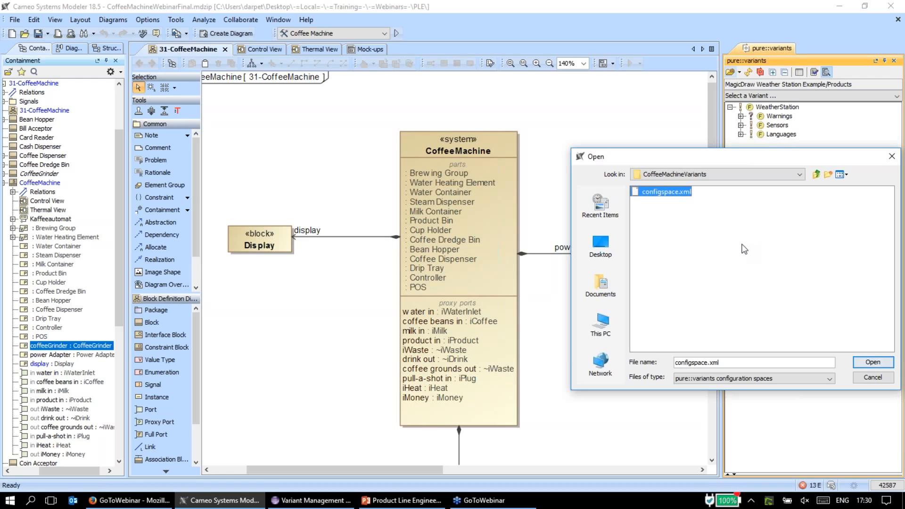
{"action": "left_click", "coordinate": [883, 362]}
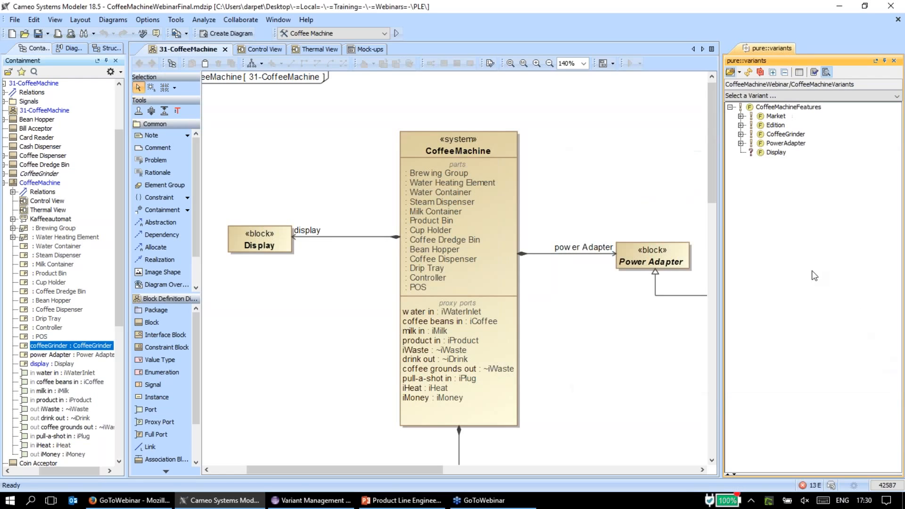
- Expand all the CoffeeMachineFeatures and select the EuropeanStandard.vdm variant
{"action": "left_click", "coordinate": [774, 97]}
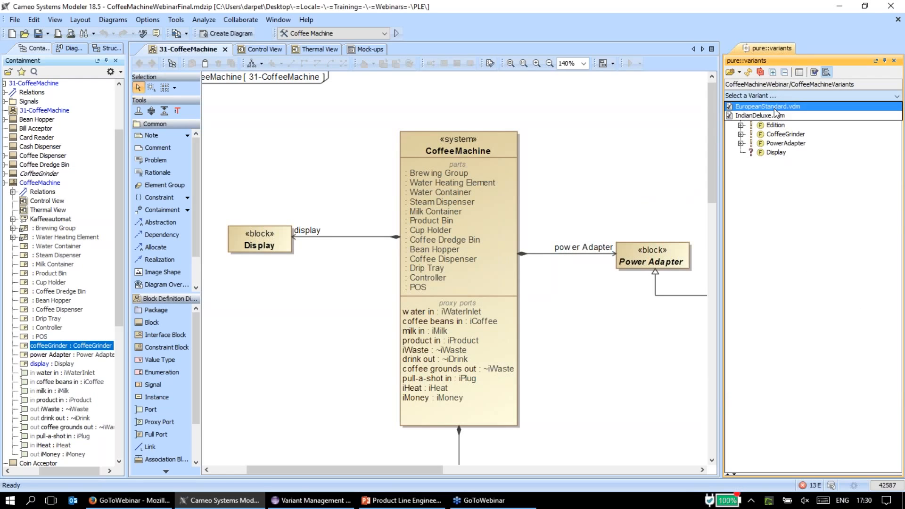
{"action": "left_click", "coordinate": [783, 179]}
{"action": "left_click", "coordinate": [773, 73]}
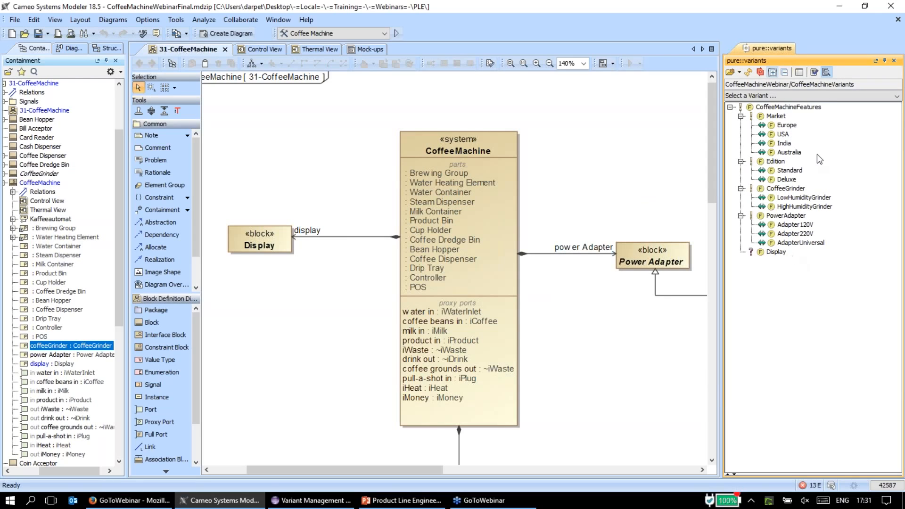
{"action": "left_click", "coordinate": [805, 97]}
{"action": "left_click", "coordinate": [797, 105]}
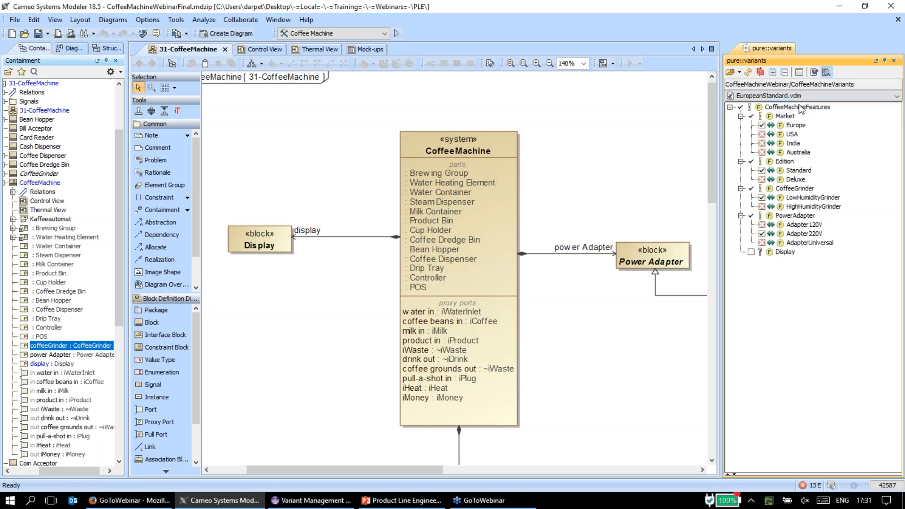
- Compare the feature selections of IndianDeluxe.vdm and EuropeanStandard.vdm, check IndianDeluxe in pure::variants, and return to Cameo Systems Modeler
{"action": "left_click", "coordinate": [795, 96]}
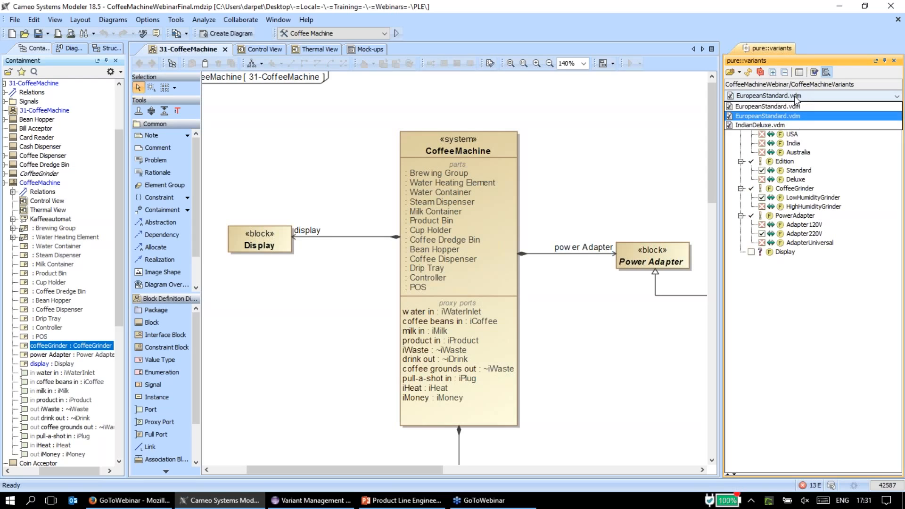
{"action": "left_click", "coordinate": [786, 125]}
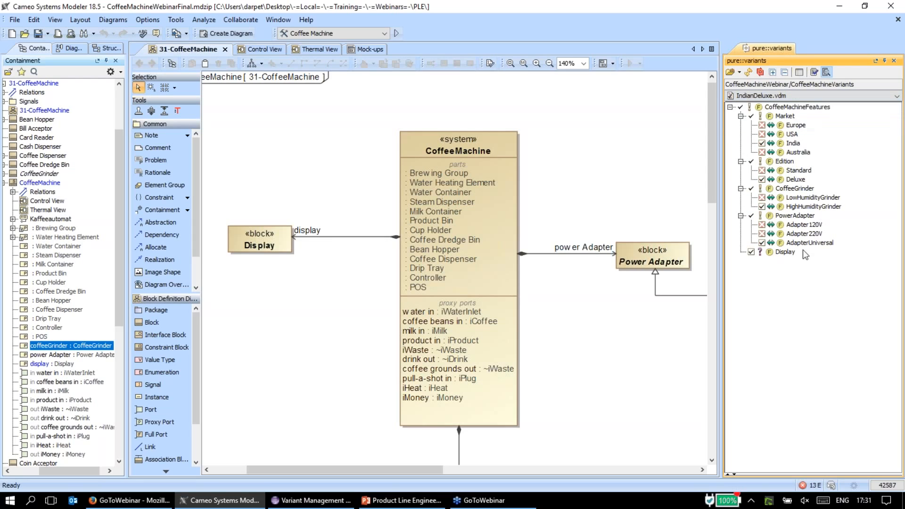
{"action": "left_click", "coordinate": [786, 96]}
{"action": "left_click", "coordinate": [789, 125]}
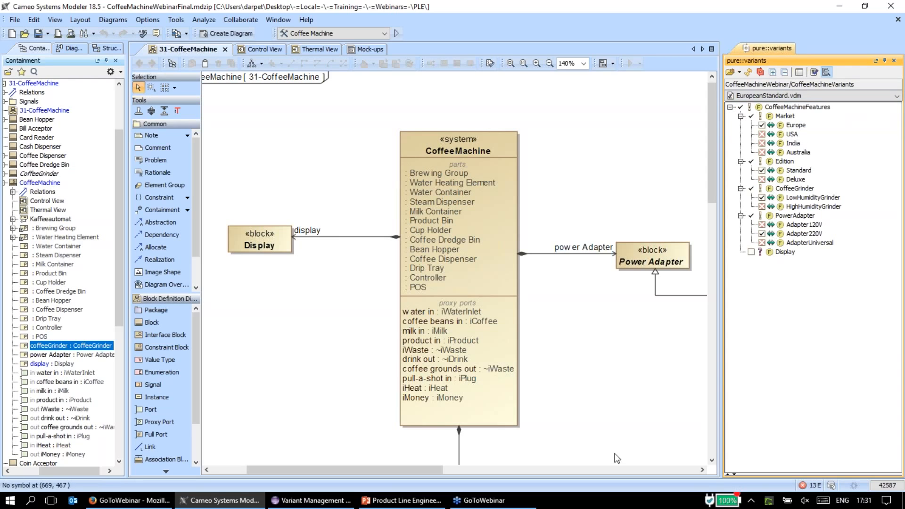
{"action": "left_click", "coordinate": [325, 502]}
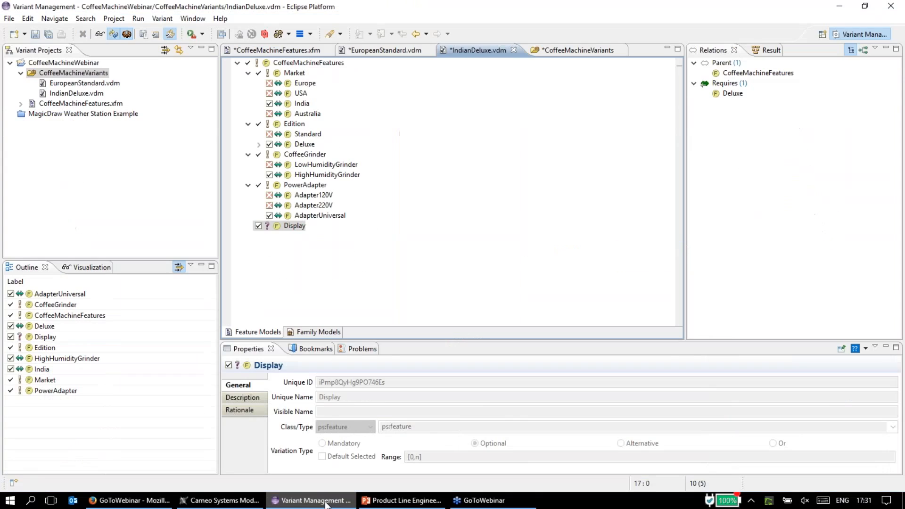
{"action": "key", "text": "alt+Tab"}
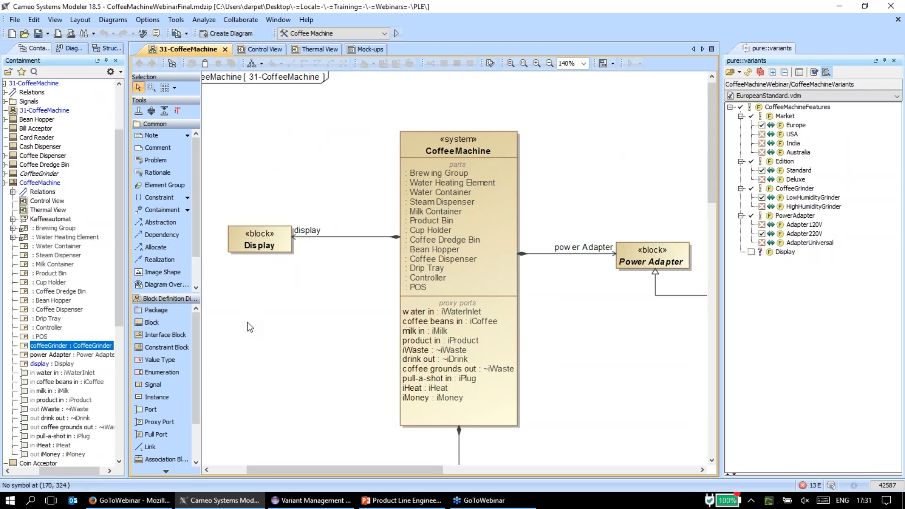
{"action": "scroll", "coordinate": [290, 282], "scroll_direction": "down", "scroll_amount": 1}
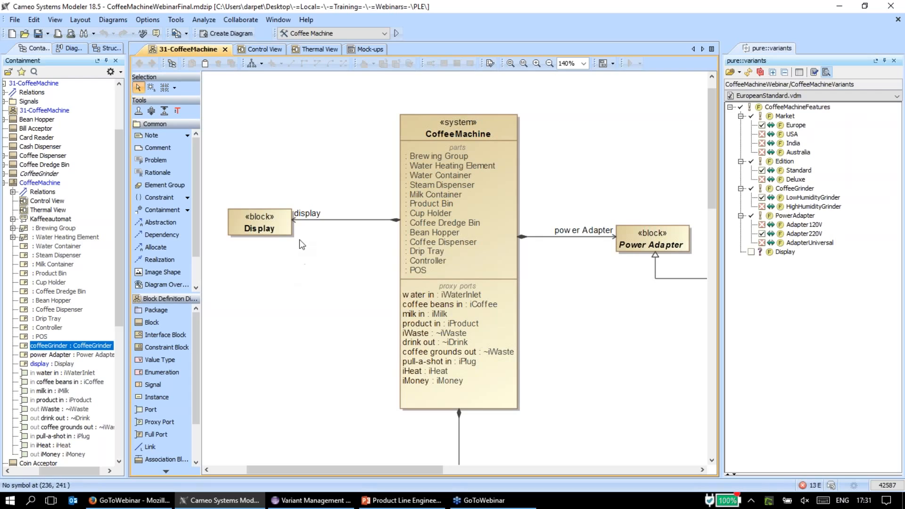
{"action": "right_click", "coordinate": [277, 218]}
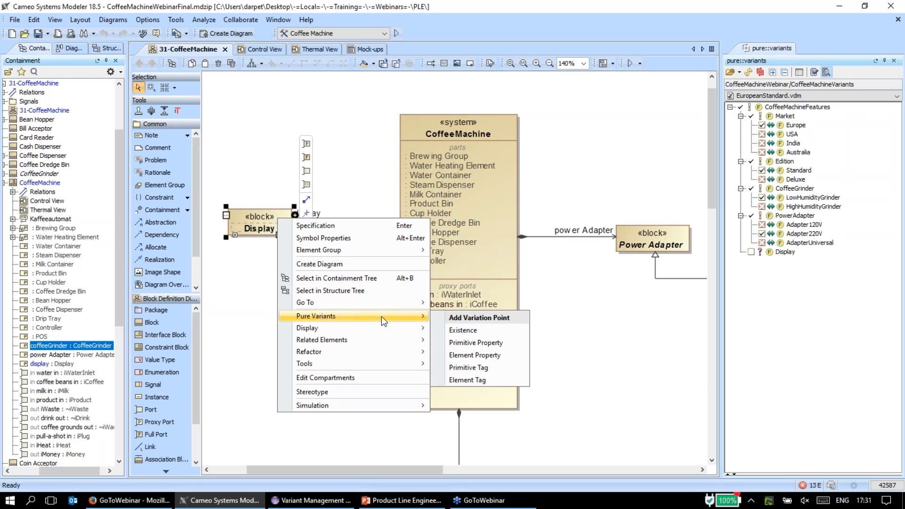
{"action": "left_click", "coordinate": [221, 292]}
{"action": "scroll", "coordinate": [299, 293], "scroll_direction": "down", "scroll_amount": 3}
{"action": "scroll", "coordinate": [302, 298], "scroll_direction": "up", "scroll_amount": 3}
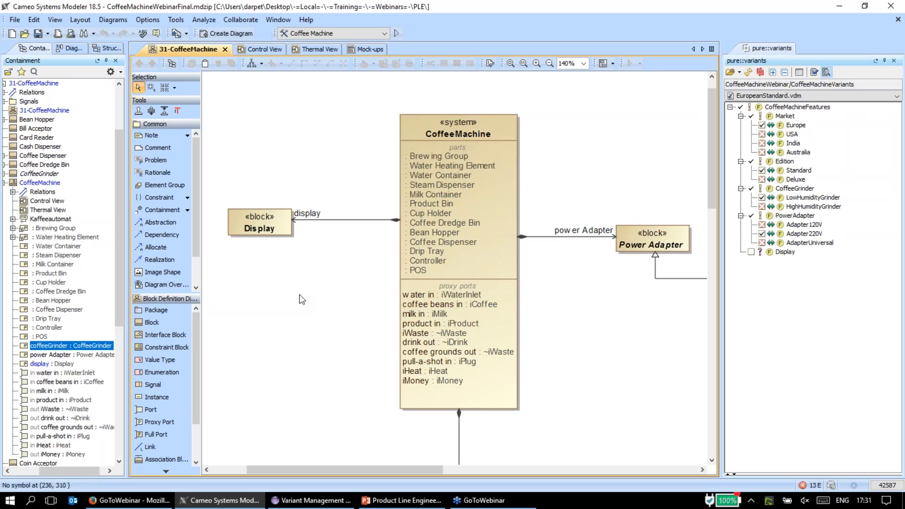
{"action": "scroll", "coordinate": [302, 279], "scroll_direction": "down", "scroll_amount": 5}
{"action": "scroll", "coordinate": [326, 281], "scroll_direction": "up", "scroll_amount": 5}
- Add an Existence variation point with the expression Display to the Display block
{"action": "right_click", "coordinate": [285, 215]}
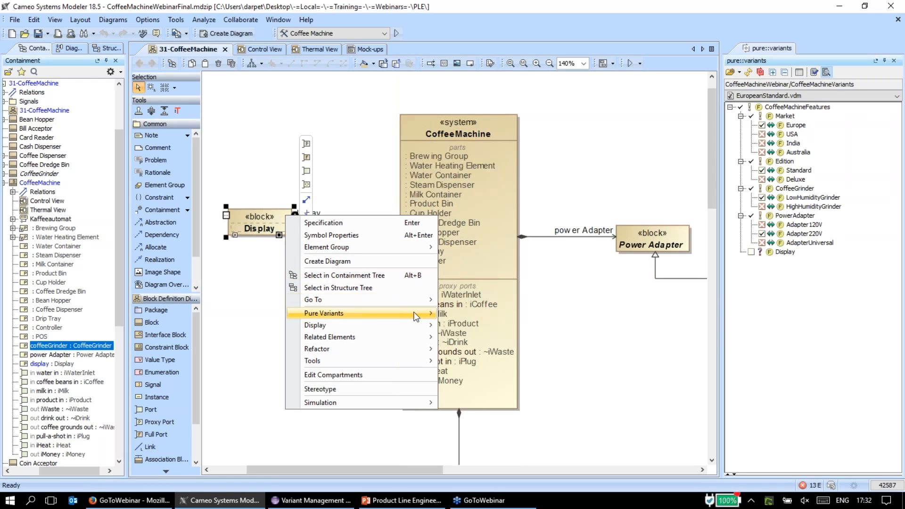
{"action": "mouse_move", "coordinate": [414, 313]}
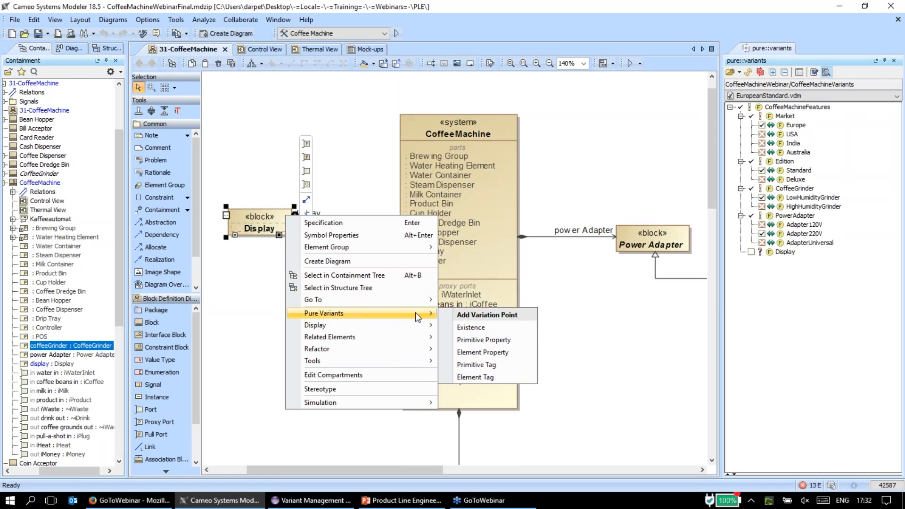
{"action": "left_click", "coordinate": [512, 328]}
{"action": "left_click_drag", "start_coordinate": [447, 162], "coordinate": [466, 162]}
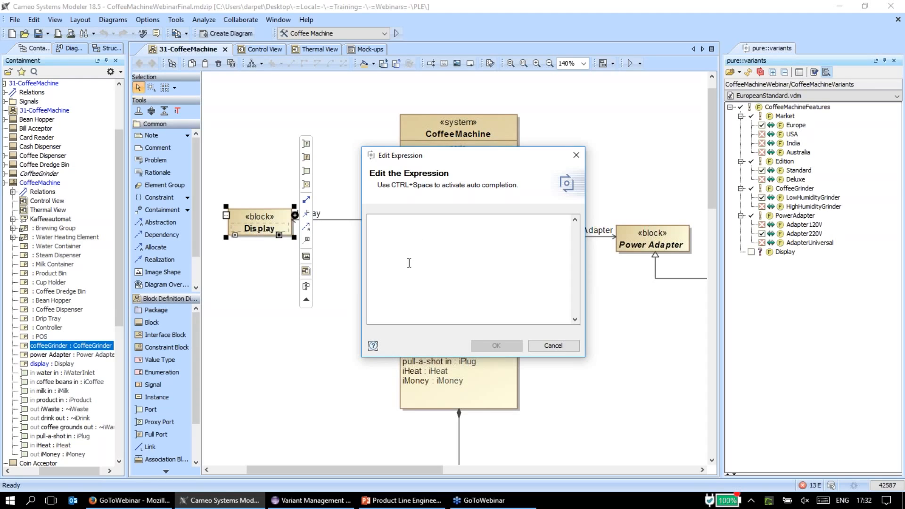
{"action": "left_click", "coordinate": [398, 240]}
{"action": "type", "text": "Dis"}
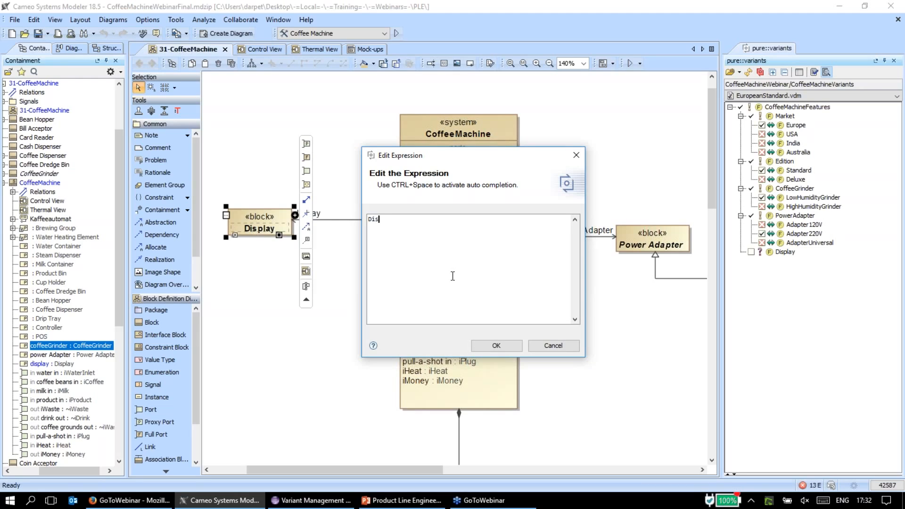
{"action": "type", "text": "play"}
{"action": "left_click", "coordinate": [495, 347]}
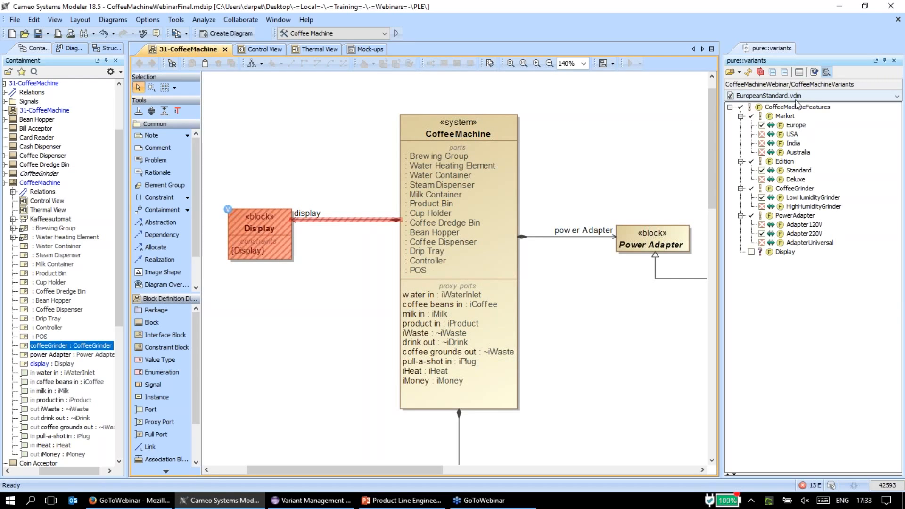
- Compare the diagram with the variant preview off and on, and between the IndianDeluxe.vdm and EuropeanStandard.vdm variants
{"action": "left_click", "coordinate": [828, 72]}
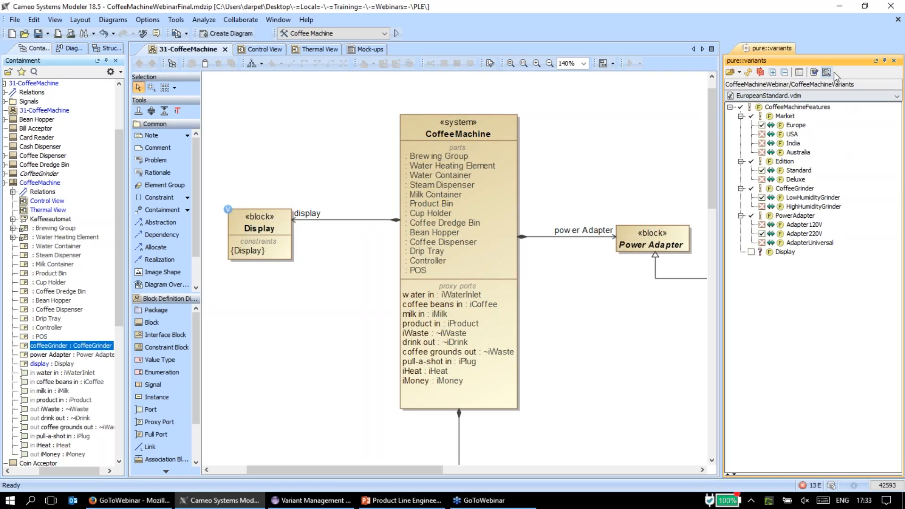
{"action": "left_click", "coordinate": [827, 73]}
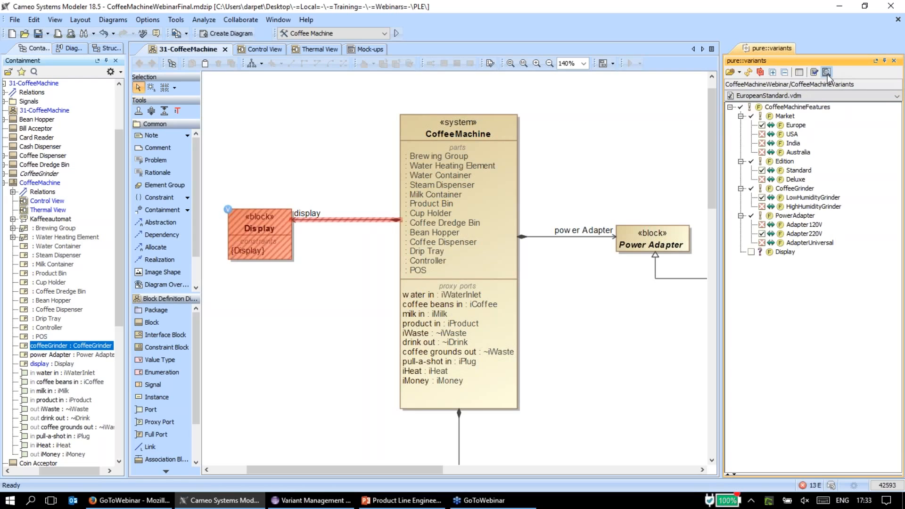
{"action": "left_click", "coordinate": [818, 96]}
{"action": "left_click", "coordinate": [800, 118]}
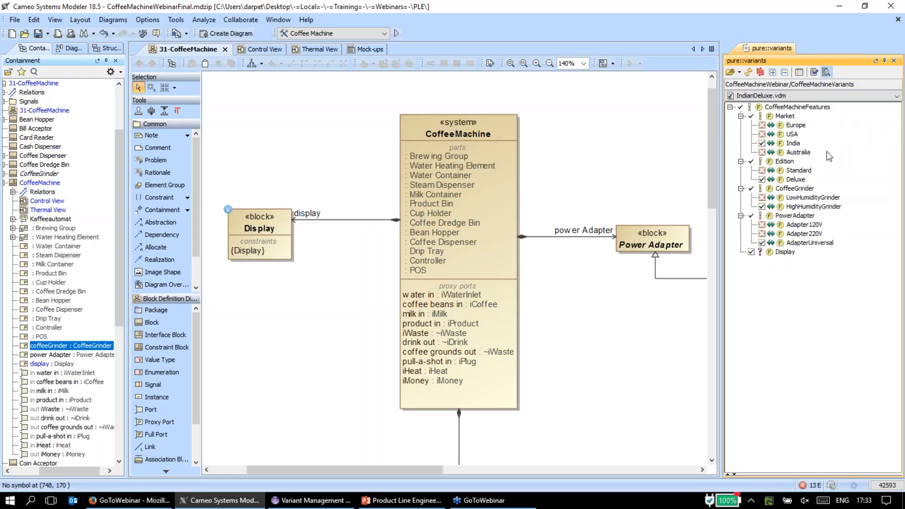
{"action": "left_click", "coordinate": [836, 92]}
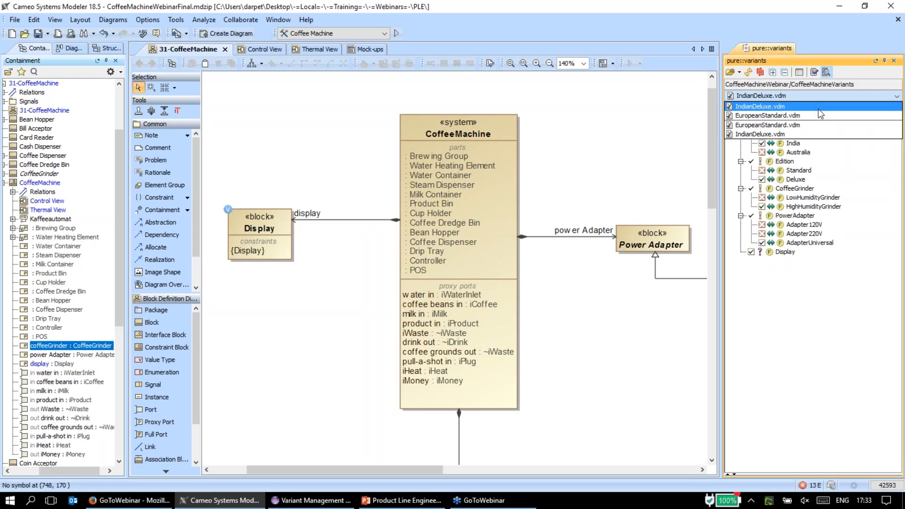
{"action": "left_click", "coordinate": [820, 126]}
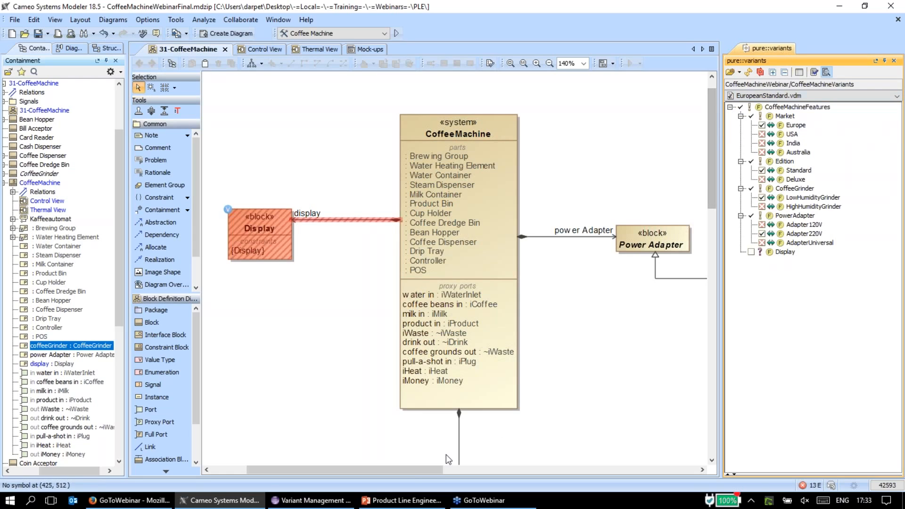
- Add an Existence variation point with the expression Adapter120V to the Power Adapter 110V block
{"action": "left_click_drag", "start_coordinate": [415, 469], "coordinate": [517, 475]}
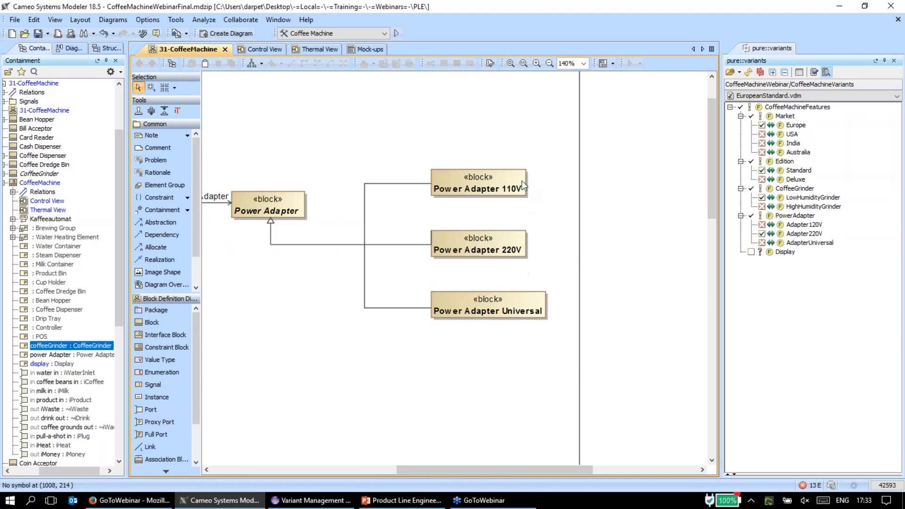
{"action": "right_click", "coordinate": [522, 180]}
{"action": "mouse_move", "coordinate": [596, 276]}
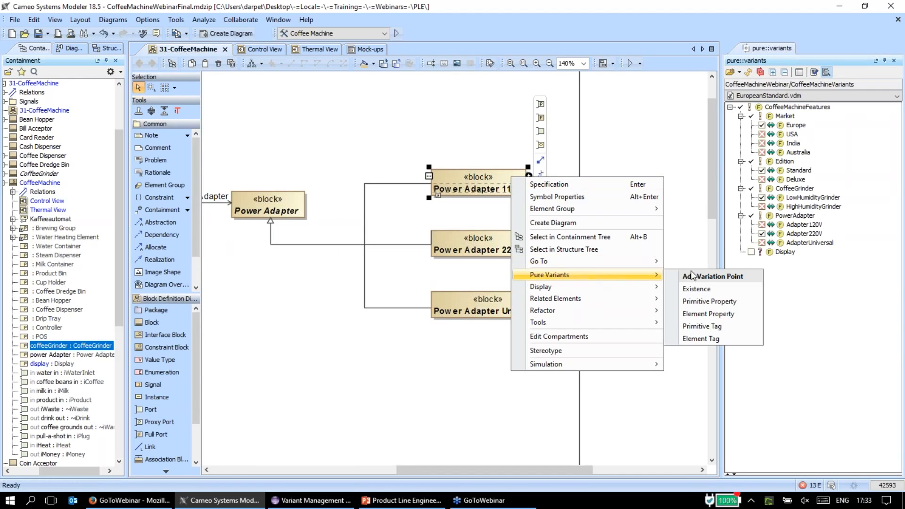
{"action": "left_click", "coordinate": [703, 287]}
{"action": "left_click_drag", "start_coordinate": [457, 157], "coordinate": [449, 276]}
{"action": "type", "text": "Adap"}
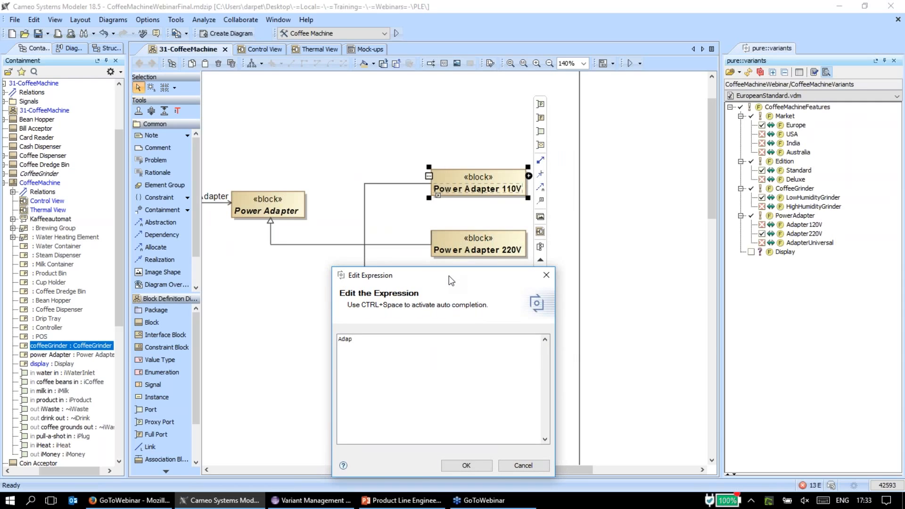
{"action": "key", "text": "ctrl+space"}
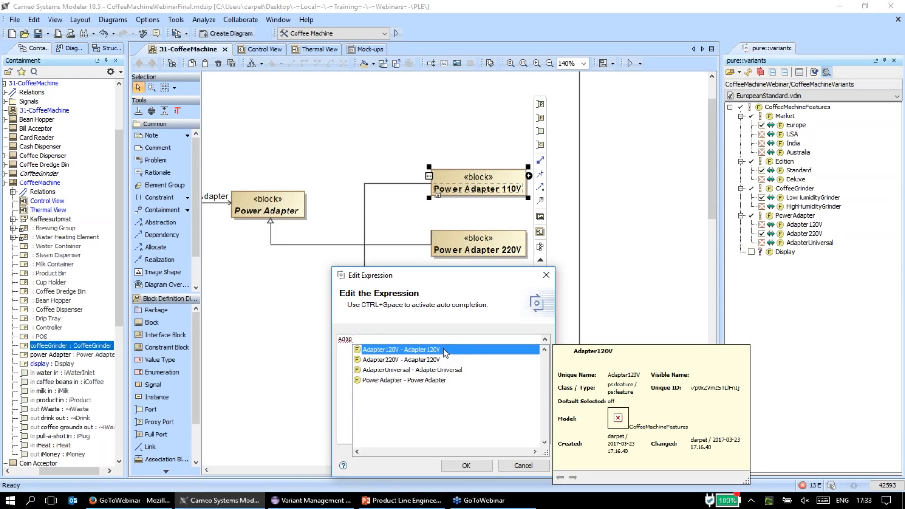
{"action": "double_click", "coordinate": [443, 350]}
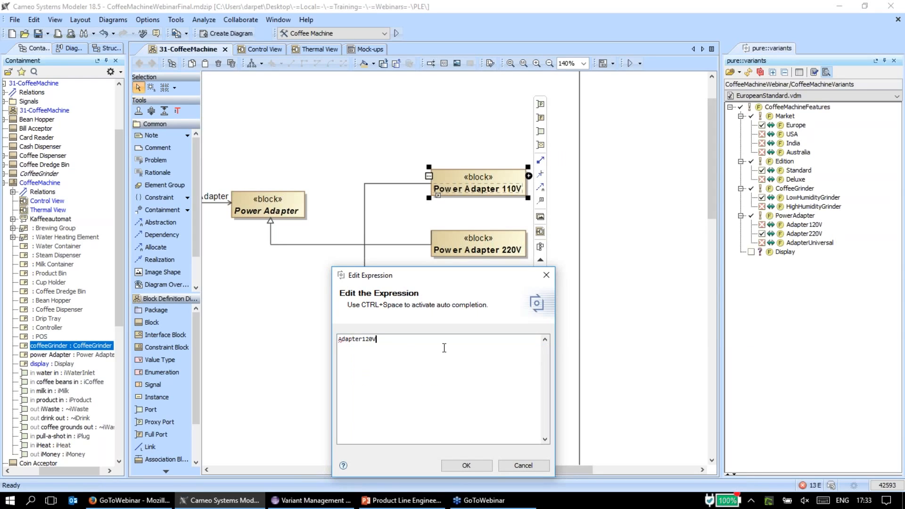
{"action": "left_click", "coordinate": [466, 466]}
- Add an Existence variation point with the expression Adapter220V to the Power Adapter 220V block
{"action": "right_click", "coordinate": [497, 245]}
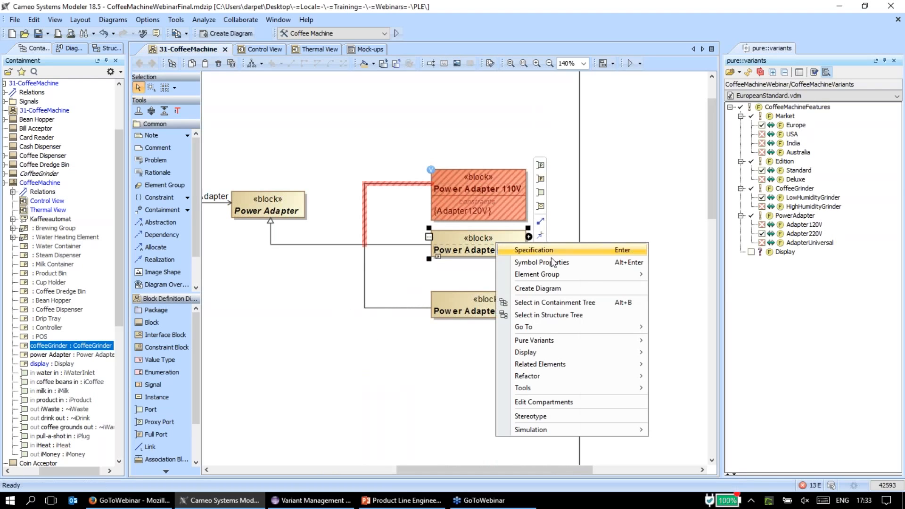
{"action": "mouse_move", "coordinate": [624, 345]}
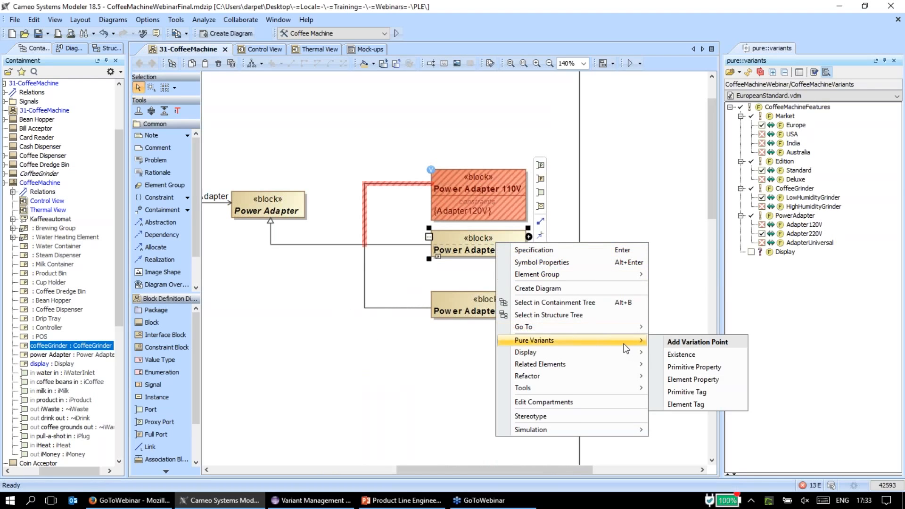
{"action": "left_click", "coordinate": [680, 354]}
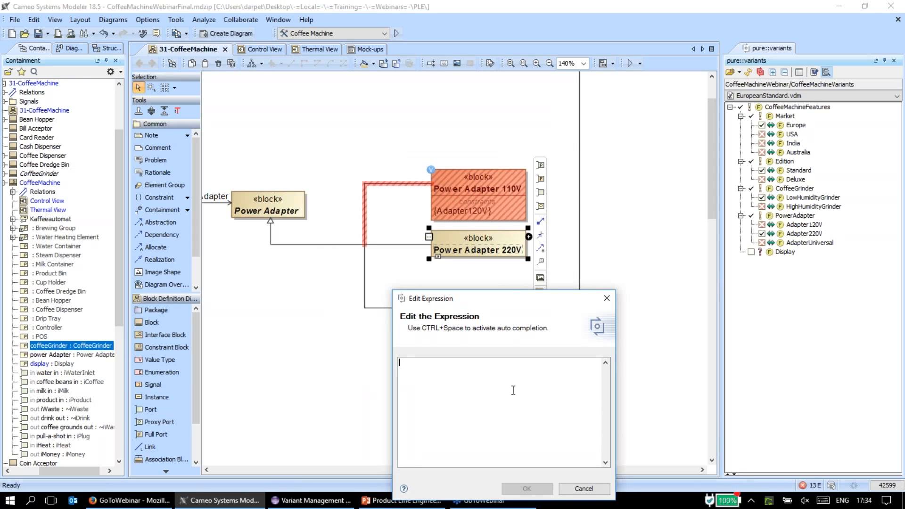
{"action": "type", "text": "Adap"}
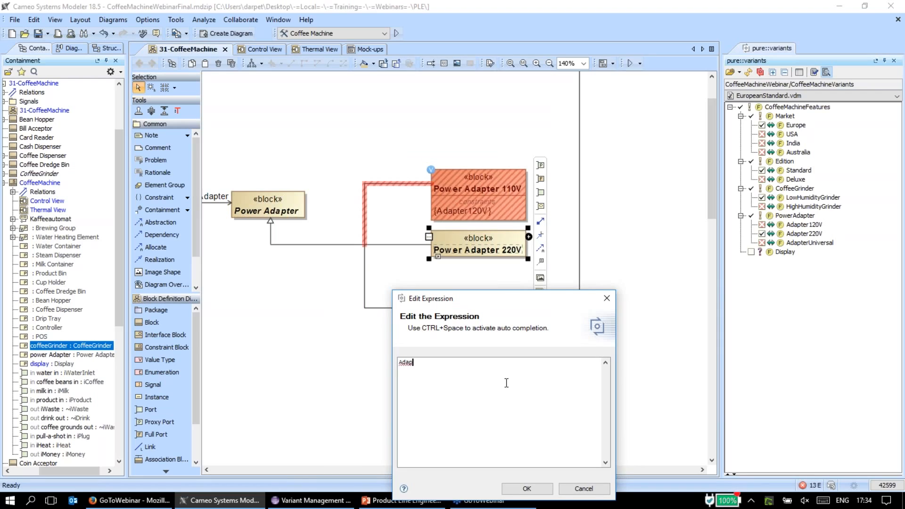
{"action": "key", "text": "ctrl+space"}
{"action": "double_click", "coordinate": [509, 383]}
{"action": "left_click", "coordinate": [527, 487]}
- Add an Existence variation point with the expression AdapterUniversal to the Power Adapter Universal block
{"action": "left_click", "coordinate": [477, 310]}
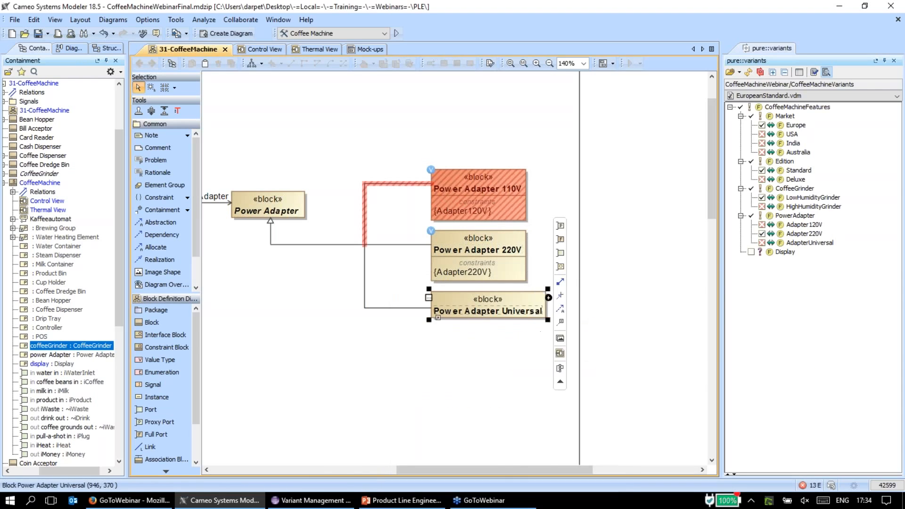
{"action": "right_click", "coordinate": [477, 310]}
{"action": "mouse_move", "coordinate": [589, 403]}
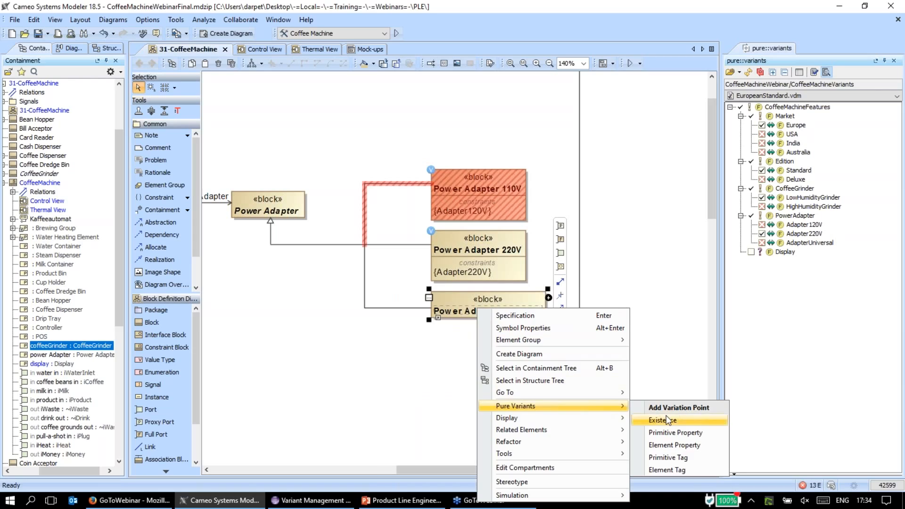
{"action": "left_click", "coordinate": [667, 415]}
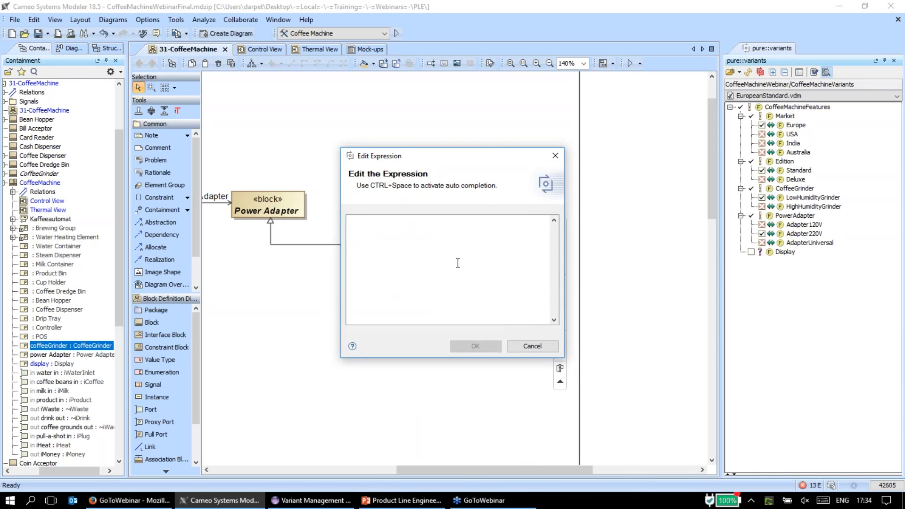
{"action": "type", "text": "Unv"}
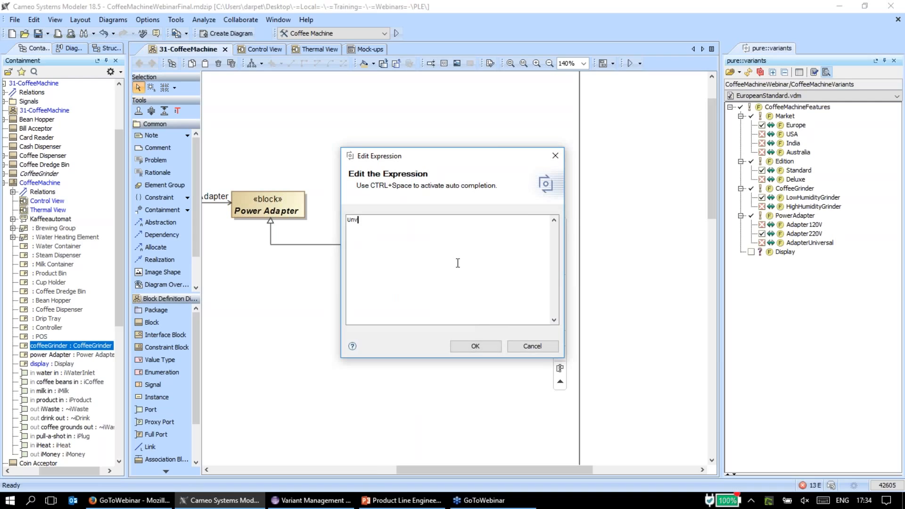
{"action": "key", "text": "BackSpace"}
{"action": "key", "text": "BackSpace"}
{"action": "key", "text": "BackSpace"}
{"action": "type", "text": "A"}
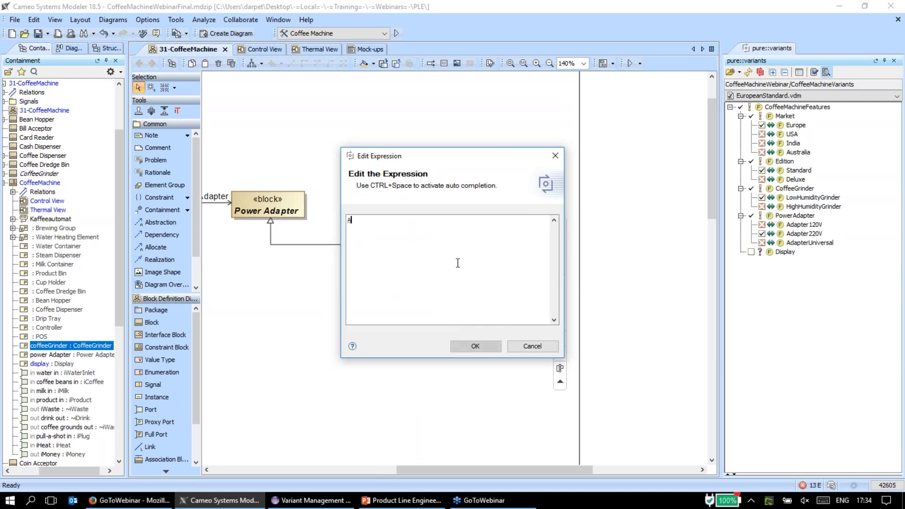
{"action": "type", "text": "dap"}
{"action": "key", "text": "ctrl+space"}
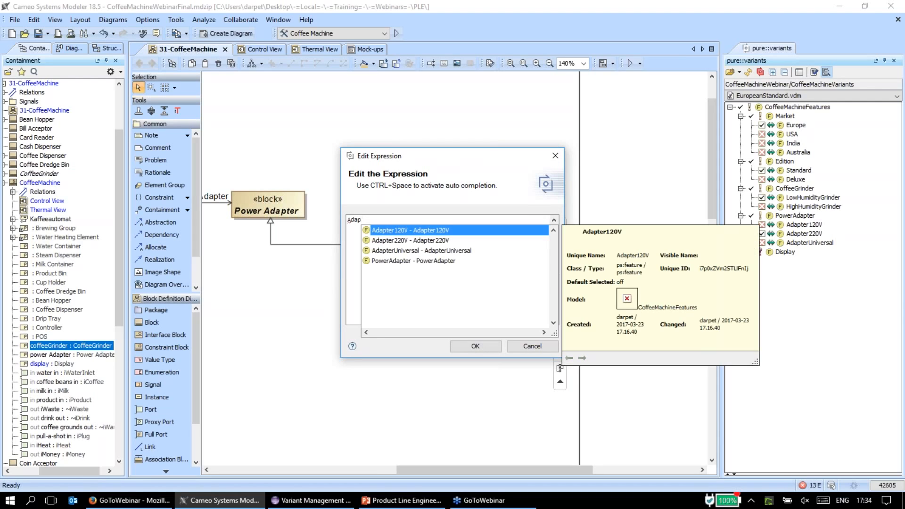
{"action": "double_click", "coordinate": [465, 255]}
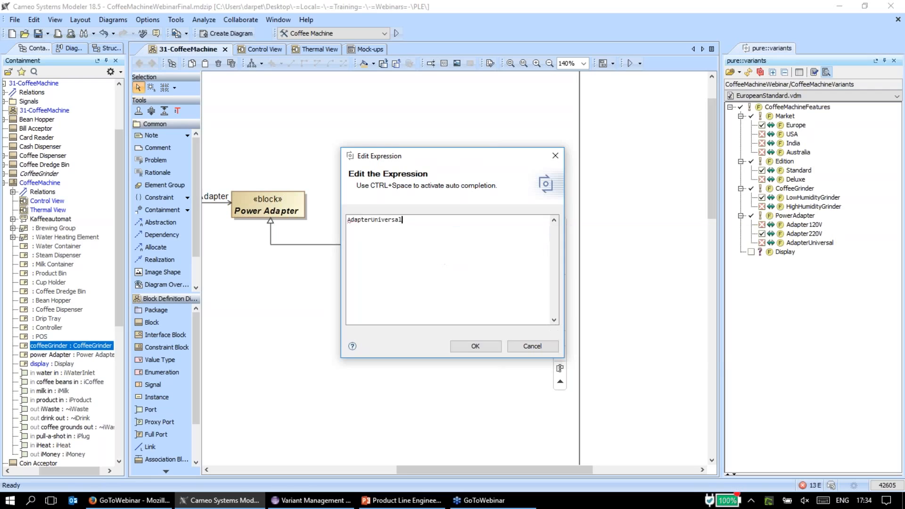
{"action": "left_click", "coordinate": [475, 347]}
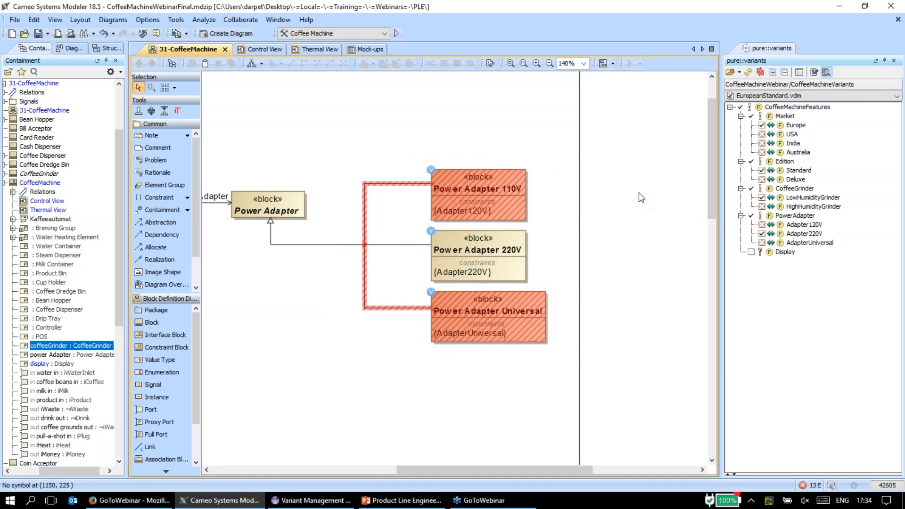
- Turn off the variant preview and add an Existence variation point with the expression LowHumidityGrinder to the Low Humidity Grinder block
{"action": "left_click", "coordinate": [827, 72]}
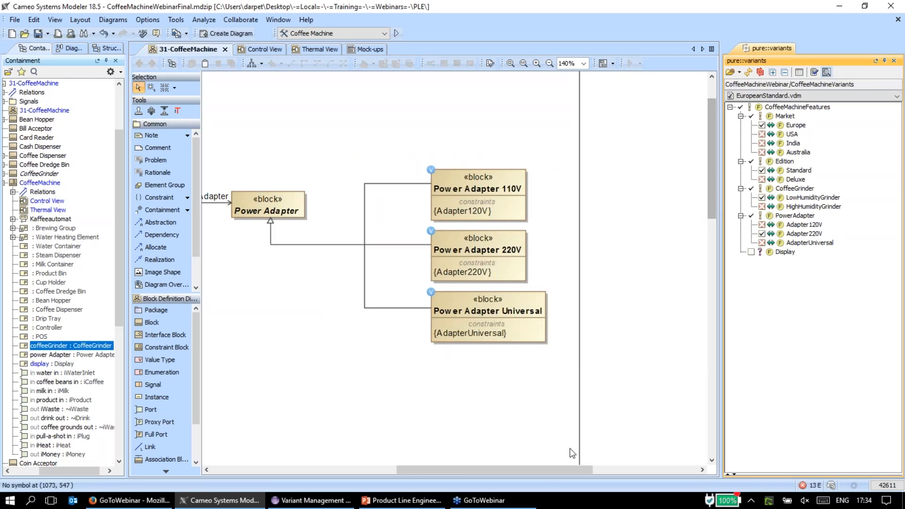
{"action": "left_click_drag", "start_coordinate": [527, 467], "coordinate": [403, 469]}
{"action": "scroll", "coordinate": [479, 250], "scroll_direction": "down", "scroll_amount": 6}
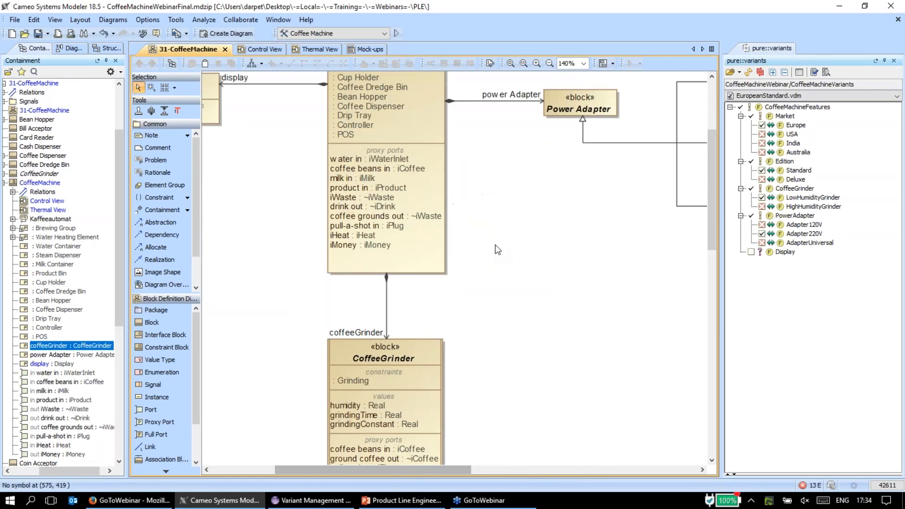
{"action": "scroll", "coordinate": [313, 318], "scroll_direction": "down", "scroll_amount": 2}
{"action": "right_click", "coordinate": [298, 268]}
{"action": "mouse_move", "coordinate": [358, 365]}
{"action": "left_click", "coordinate": [509, 384]}
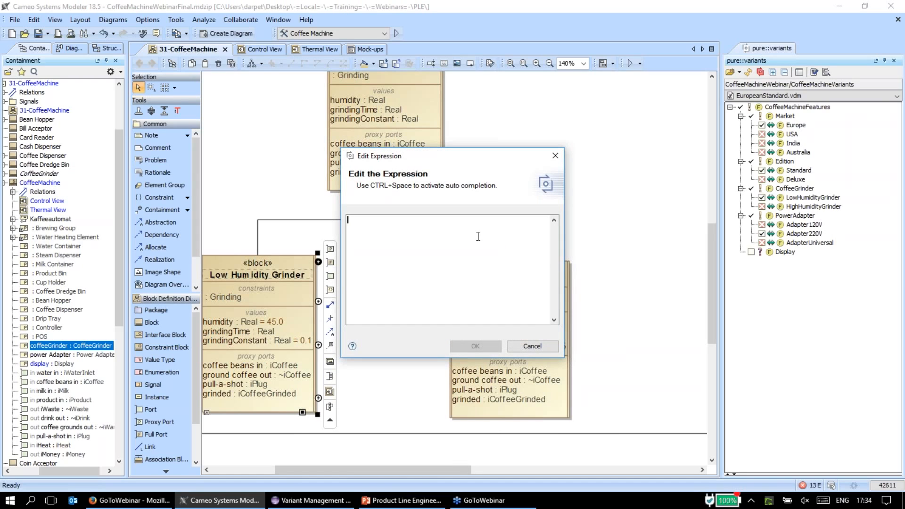
{"action": "type", "text": "Low"}
{"action": "key", "text": "ctrl+space"}
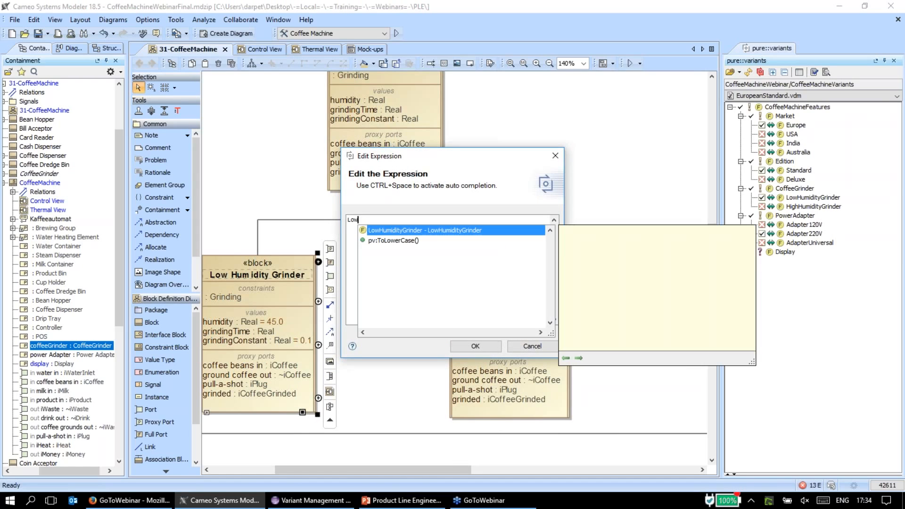
{"action": "key", "text": "Return"}
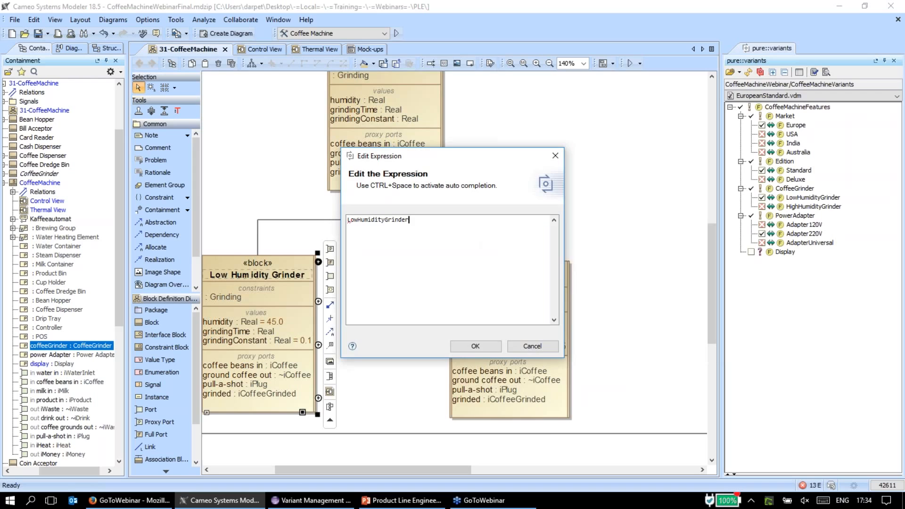
{"action": "left_click", "coordinate": [475, 346]}
- Add an Existence variation point with the expression HighHumidityGrinder to the High Humidity Grinder block
{"action": "right_click", "coordinate": [534, 263]}
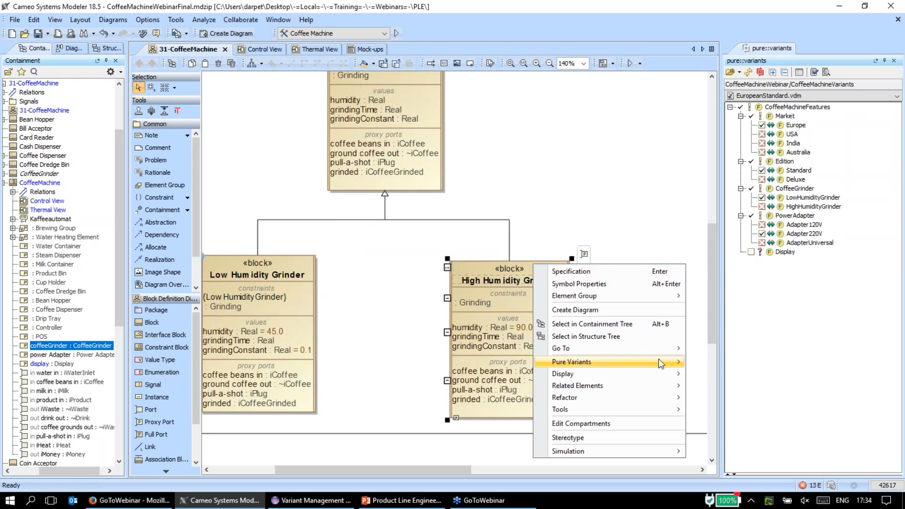
{"action": "mouse_move", "coordinate": [658, 359]}
{"action": "left_click", "coordinate": [719, 376]}
{"action": "type", "text": "Hig"}
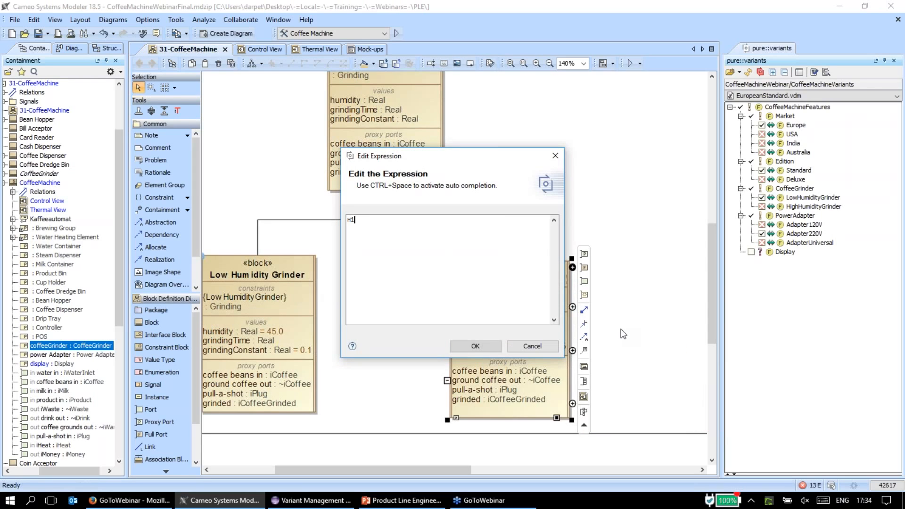
{"action": "key", "text": "ctrl+space"}
{"action": "key", "text": "Return"}
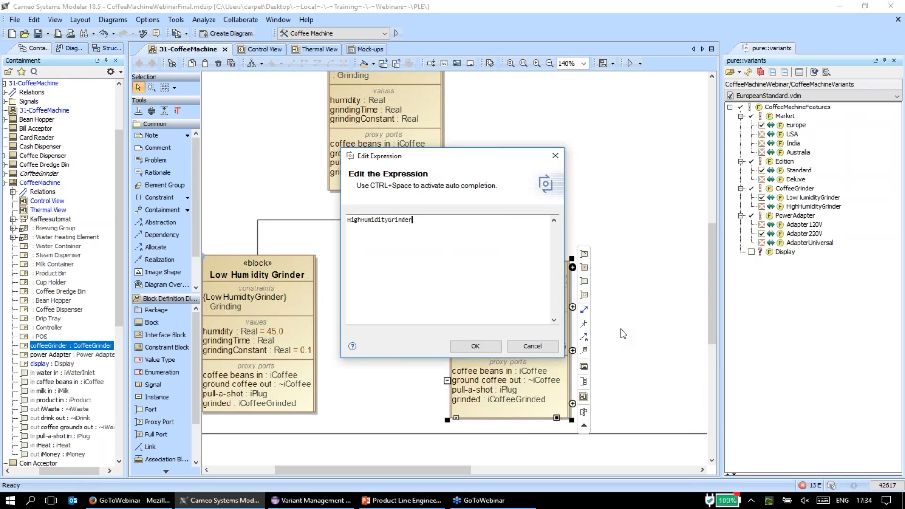
{"action": "left_click", "coordinate": [488, 347]}
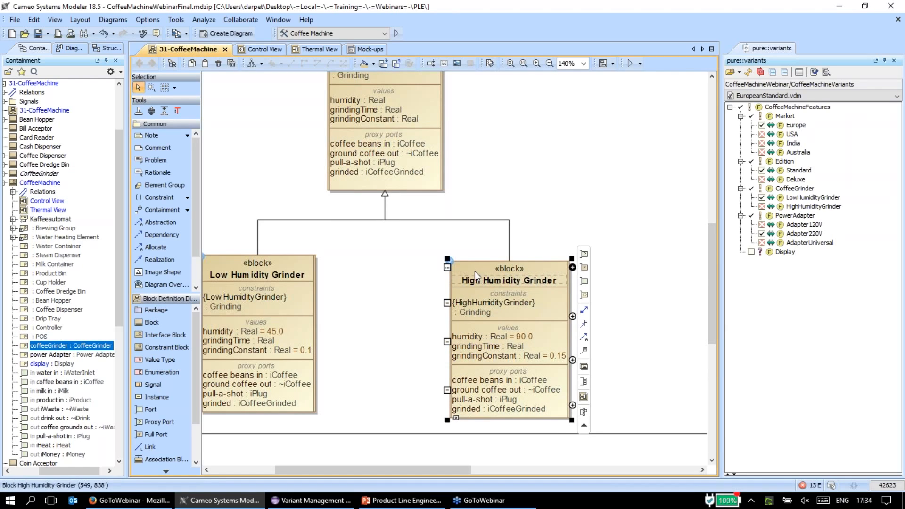
{"action": "left_click", "coordinate": [426, 288]}
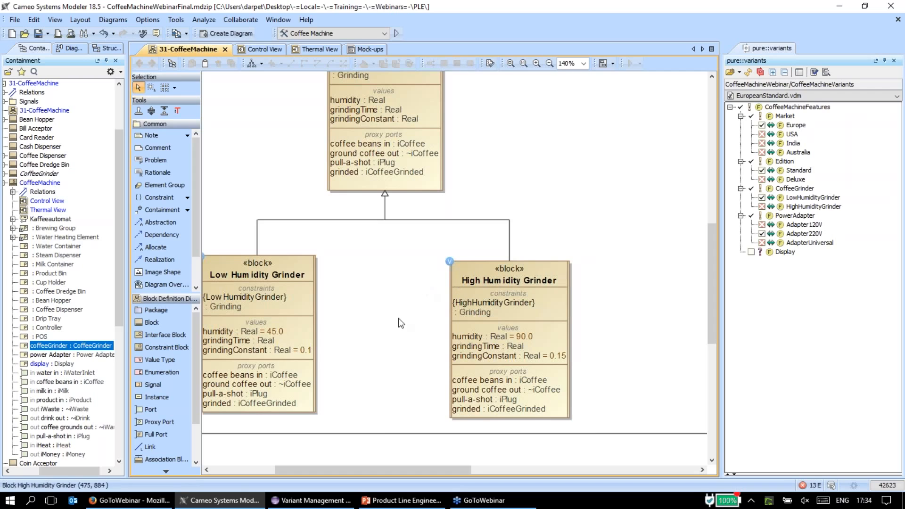
- Examine how the CoffeeMachine block connects to the CoffeeGrinder block and its low and high humidity specializations
{"action": "left_click_drag", "start_coordinate": [384, 469], "coordinate": [370, 470]}
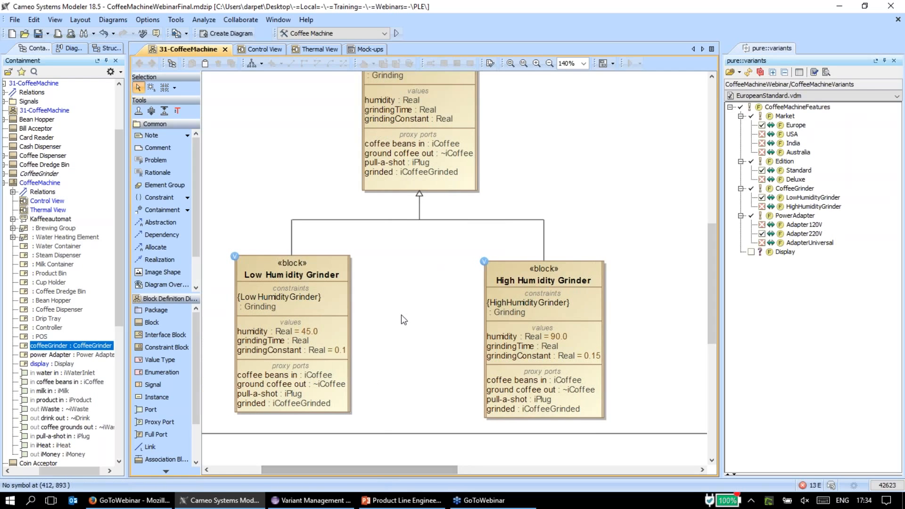
{"action": "scroll", "coordinate": [400, 315], "scroll_direction": "up", "scroll_amount": 3}
{"action": "scroll", "coordinate": [400, 317], "scroll_direction": "up", "scroll_amount": 1}
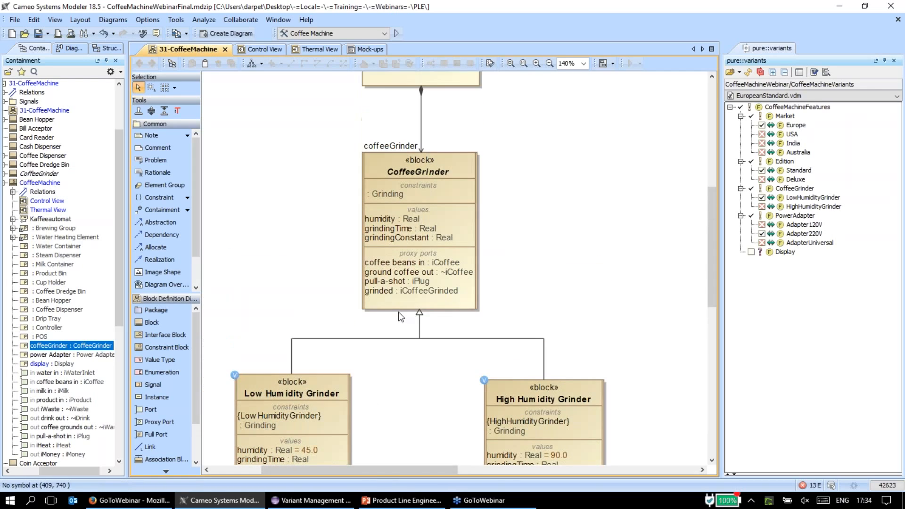
{"action": "scroll", "coordinate": [398, 312], "scroll_direction": "up", "scroll_amount": 10}
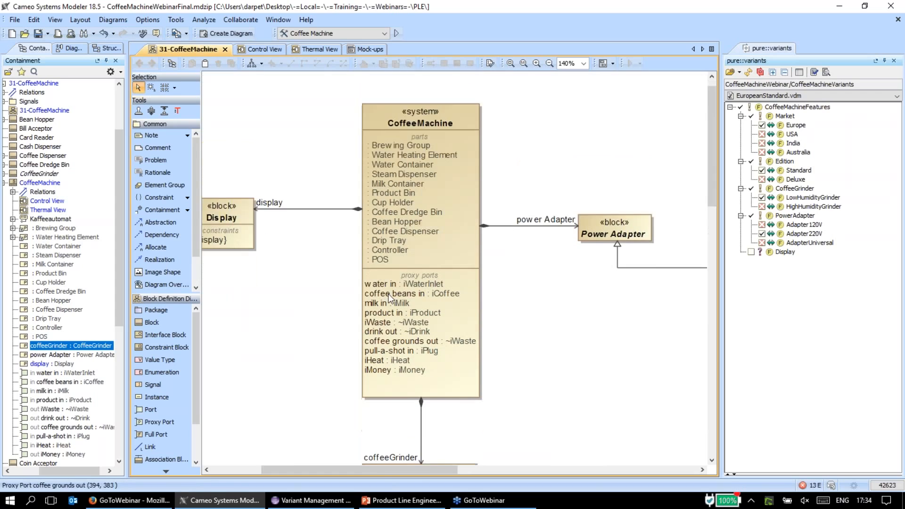
{"action": "scroll", "coordinate": [390, 295], "scroll_direction": "down", "scroll_amount": 7}
{"action": "scroll", "coordinate": [403, 328], "scroll_direction": "down", "scroll_amount": 3}
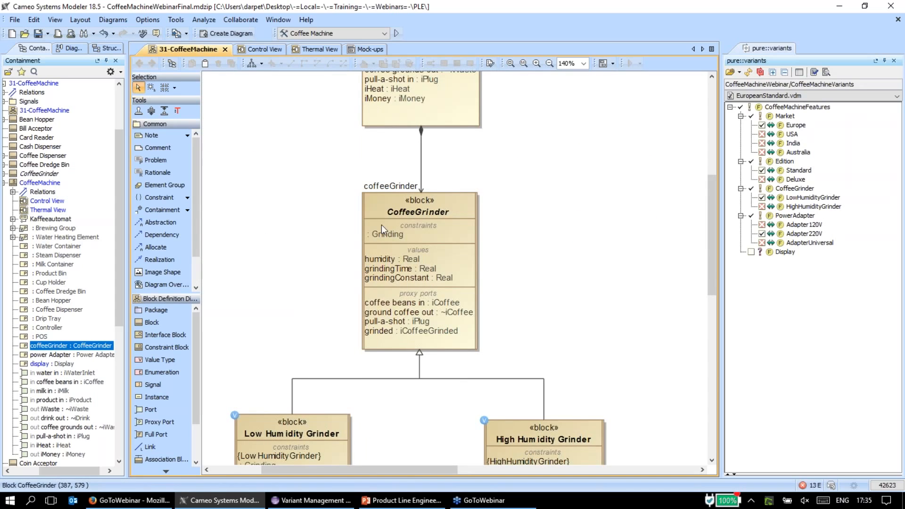
{"action": "scroll", "coordinate": [409, 180], "scroll_direction": "down", "scroll_amount": 2}
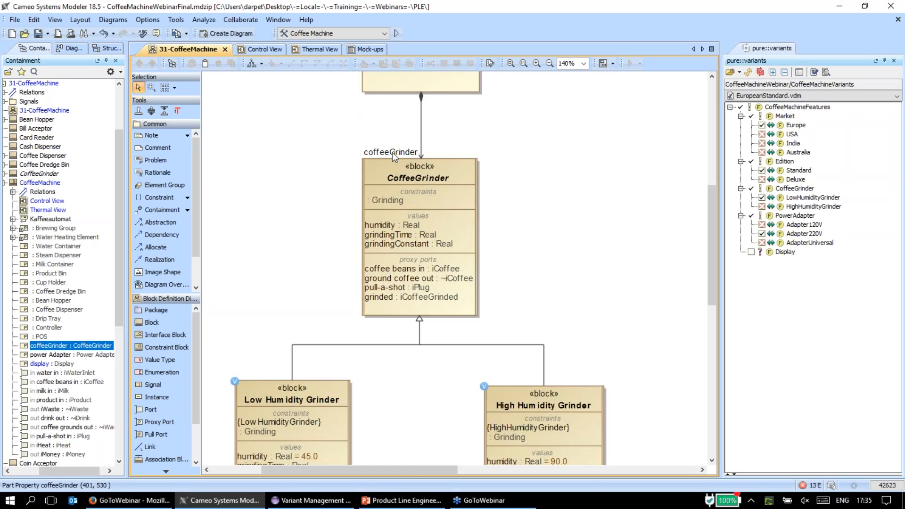
- Add an Element Property variation point to the coffeeGrinder part property, with Type as its property name
{"action": "right_click", "coordinate": [393, 152]}
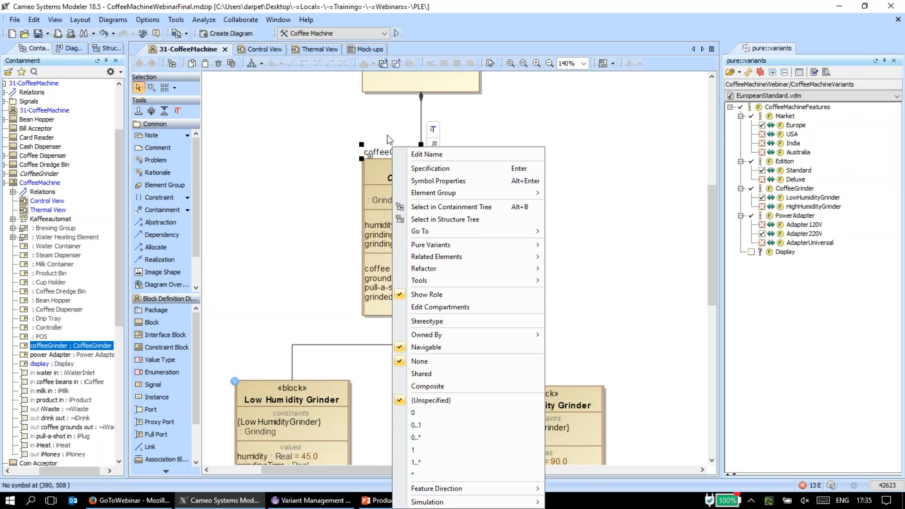
{"action": "mouse_move", "coordinate": [518, 246]}
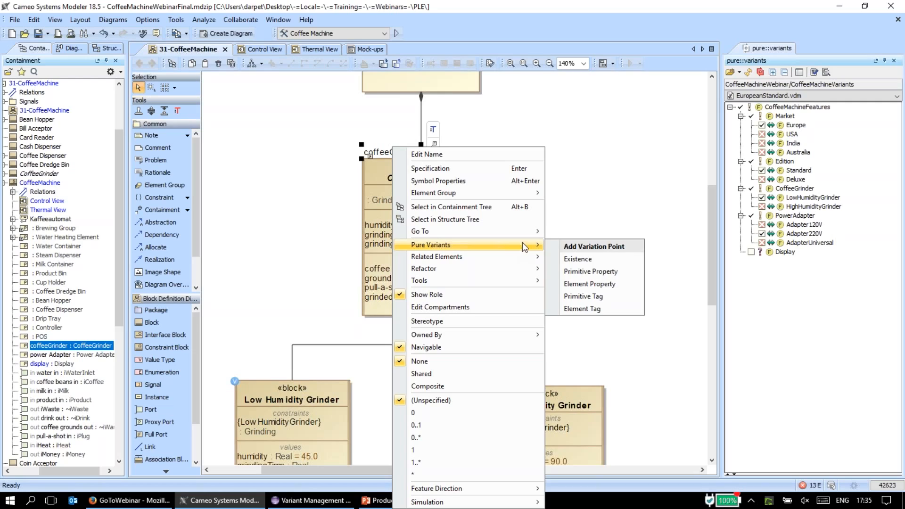
{"action": "left_click", "coordinate": [621, 285]}
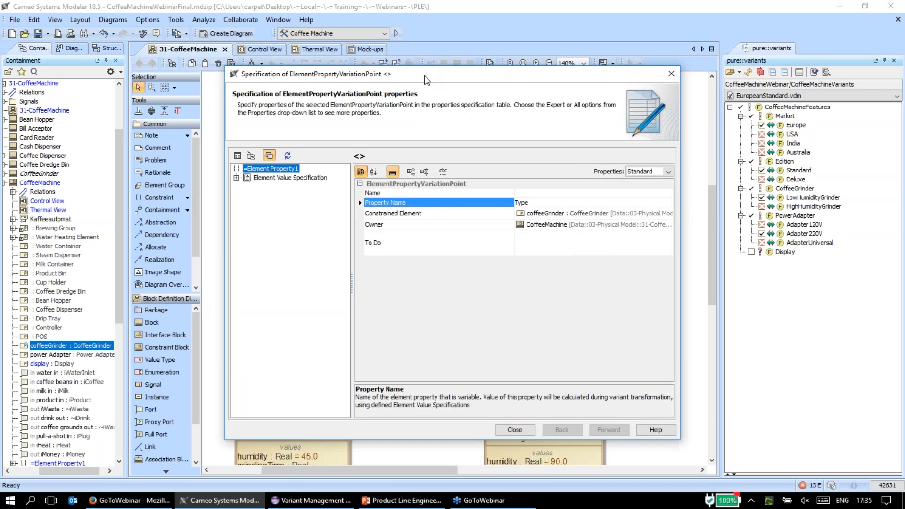
{"action": "left_click_drag", "start_coordinate": [427, 80], "coordinate": [409, 83]}
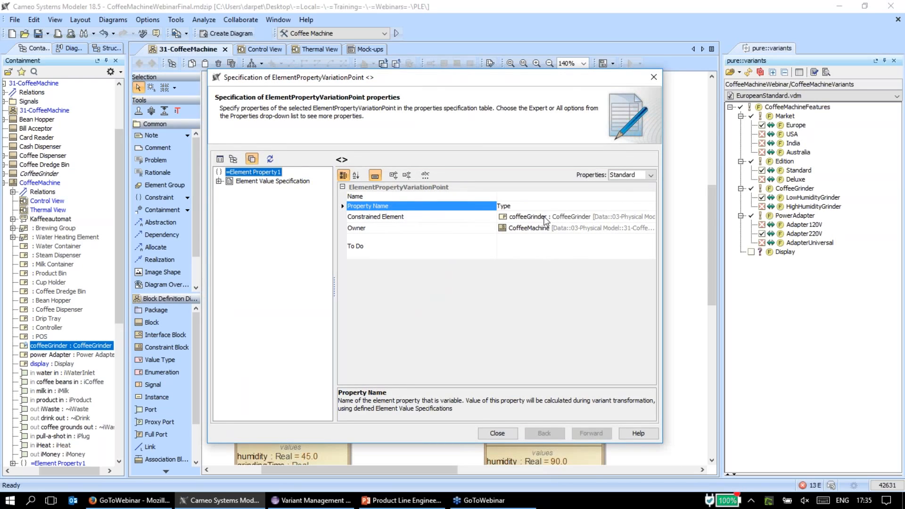
{"action": "left_click", "coordinate": [520, 206]}
{"action": "left_click", "coordinate": [534, 302]}
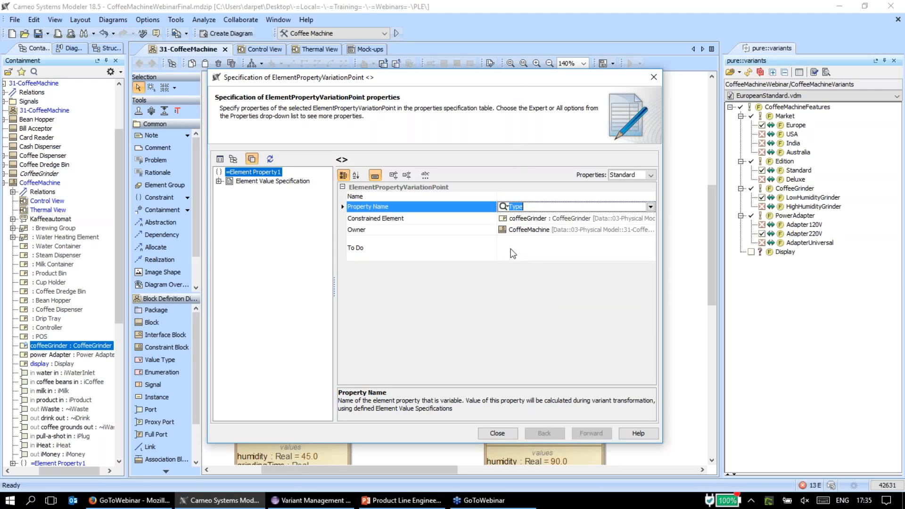
- Create an element value specification for the variation point with the expression LowHumidityGrinder
{"action": "left_click", "coordinate": [292, 183]}
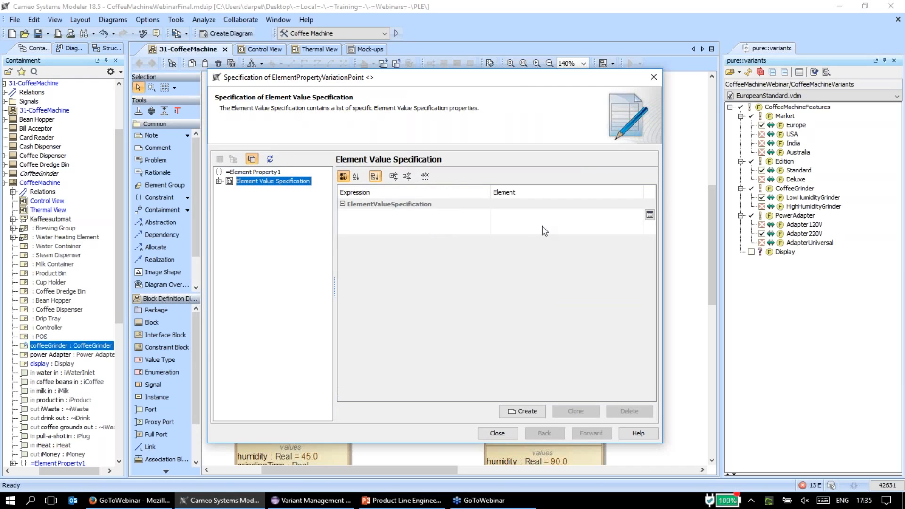
{"action": "left_click", "coordinate": [441, 228]}
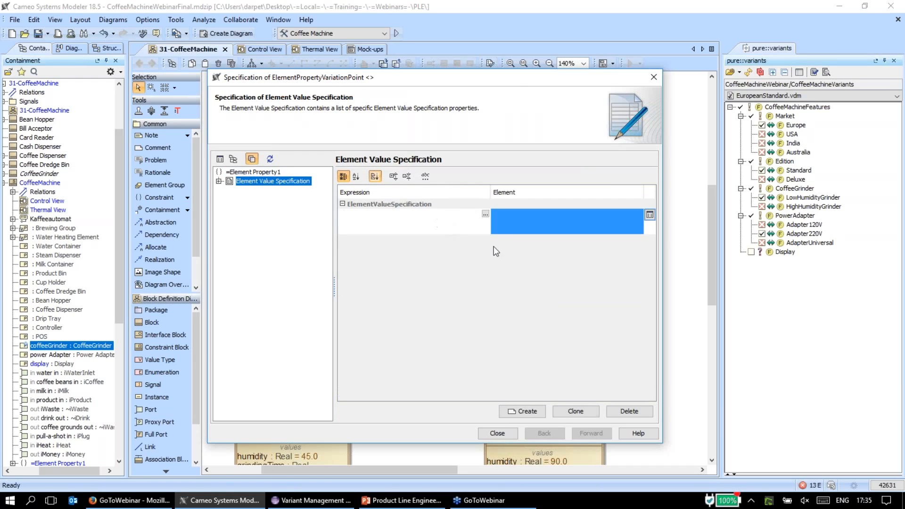
{"action": "left_click", "coordinate": [485, 215]}
{"action": "type", "text": "Low"}
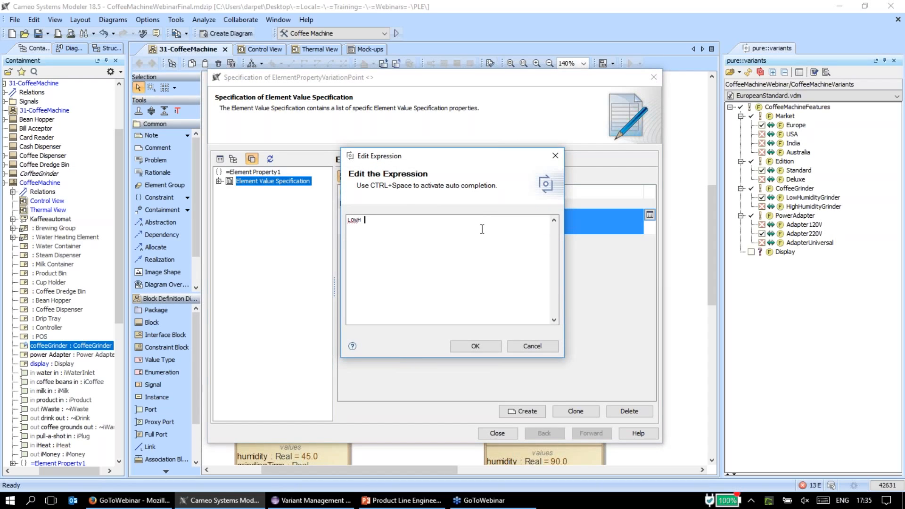
{"action": "type", "text": "H"}
{"action": "key", "text": "ctrl+space"}
{"action": "left_click_drag", "start_coordinate": [461, 160], "coordinate": [436, 169]}
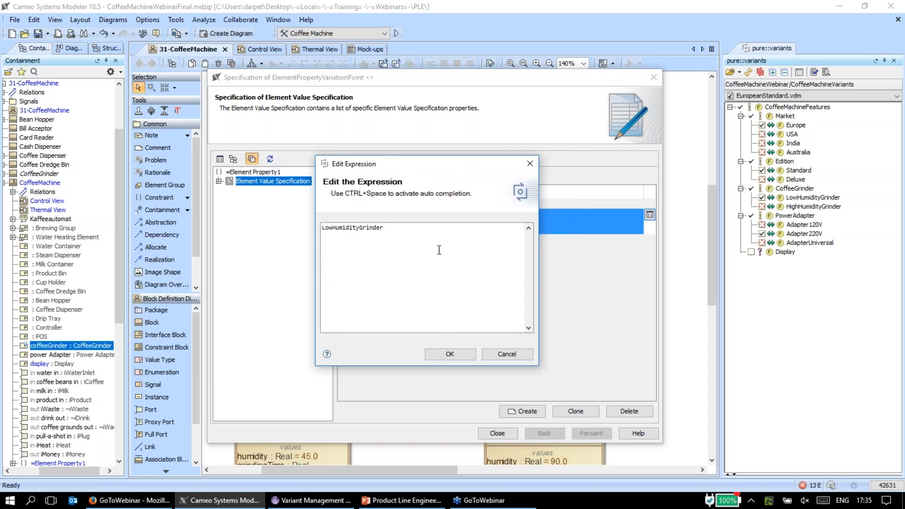
{"action": "left_click", "coordinate": [450, 354]}
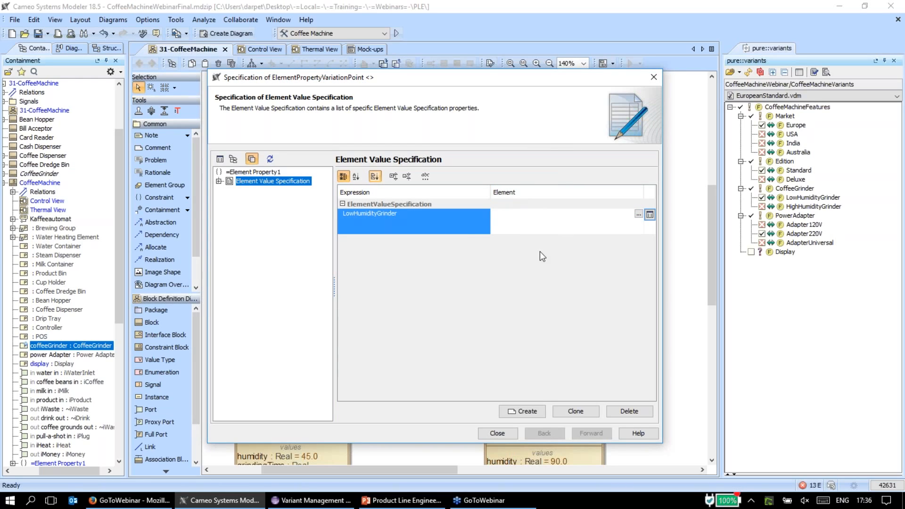
- Assign the Low Humidity Grinder block from the 31-CoffeeMachine package as the element for the LowHumidityGrinder expression
{"action": "left_click", "coordinate": [639, 215]}
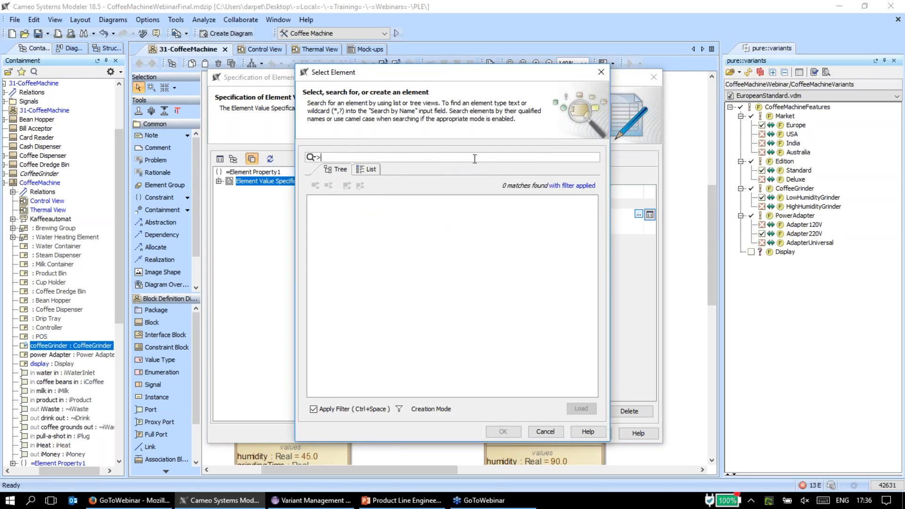
{"action": "type", "text": "low"}
{"action": "key", "text": "BackSpace"}
{"action": "key", "text": "BackSpace"}
{"action": "key", "text": "BackSpace"}
{"action": "type", "text": "Low"}
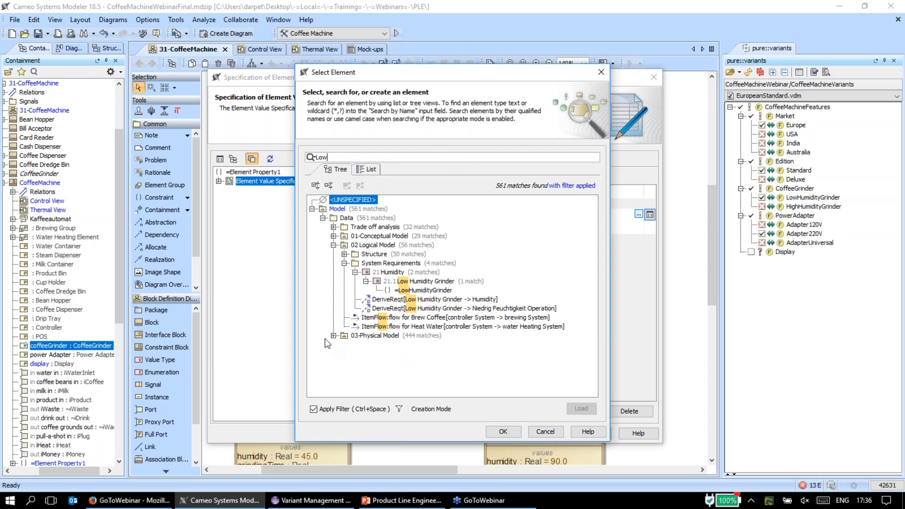
{"action": "left_click", "coordinate": [334, 335]}
{"action": "left_click", "coordinate": [345, 345]}
{"action": "scroll", "coordinate": [365, 312], "scroll_direction": "down", "scroll_amount": 2}
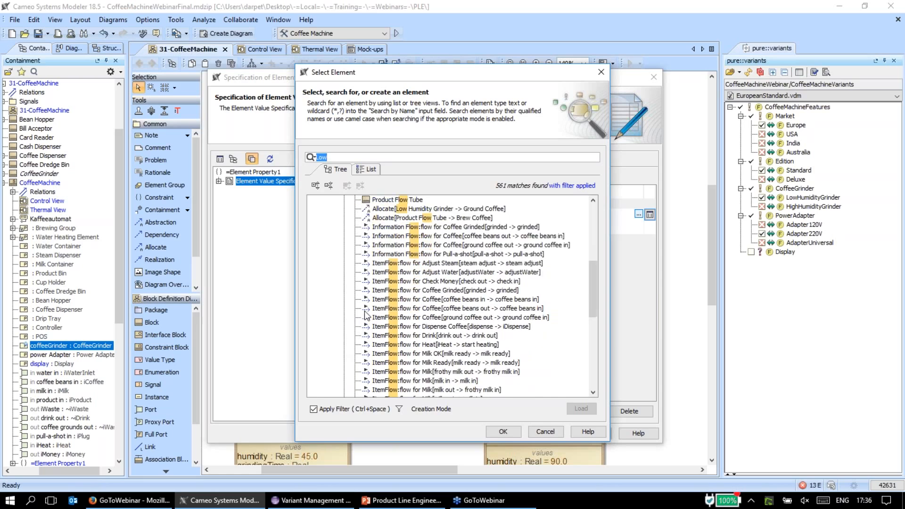
{"action": "scroll", "coordinate": [367, 316], "scroll_direction": "down", "scroll_amount": 3}
{"action": "scroll", "coordinate": [372, 319], "scroll_direction": "up", "scroll_amount": 8}
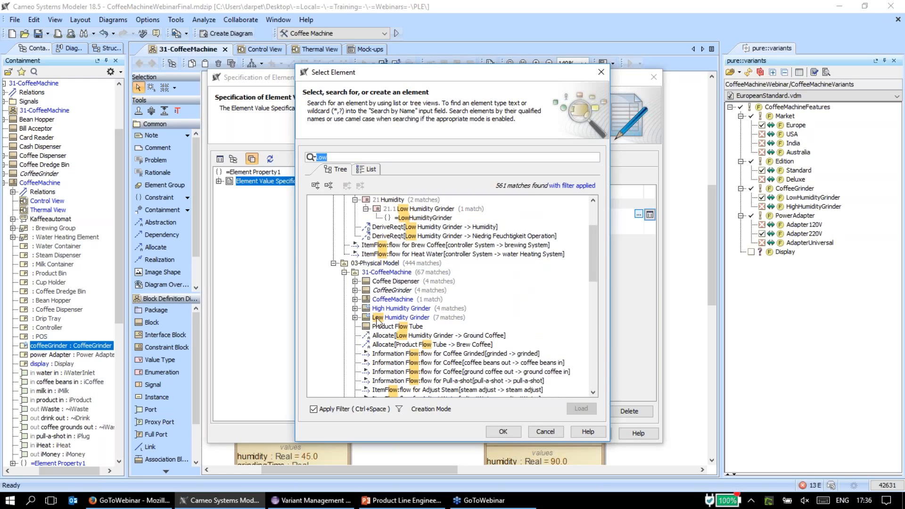
{"action": "left_click", "coordinate": [409, 319]}
{"action": "double_click", "coordinate": [418, 318]}
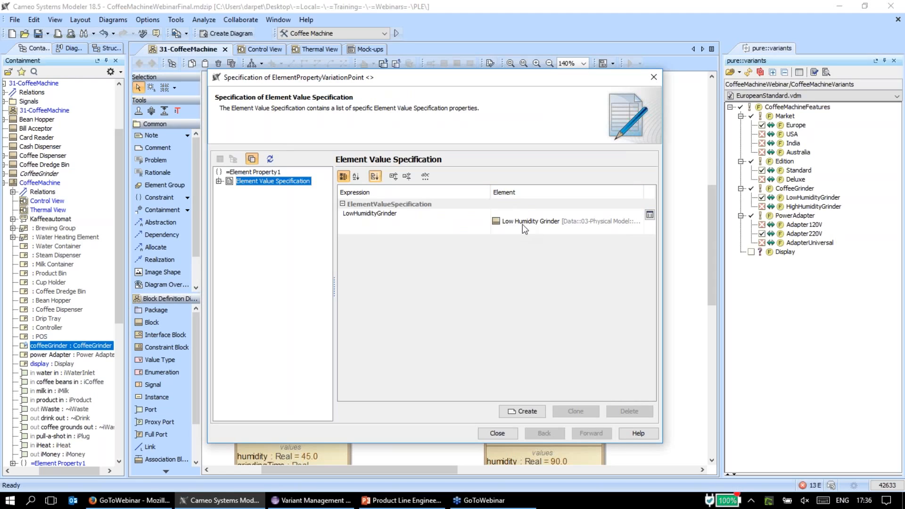
- Create a second element value specification with the expression HighHumidityGrinder
{"action": "left_click", "coordinate": [526, 410]}
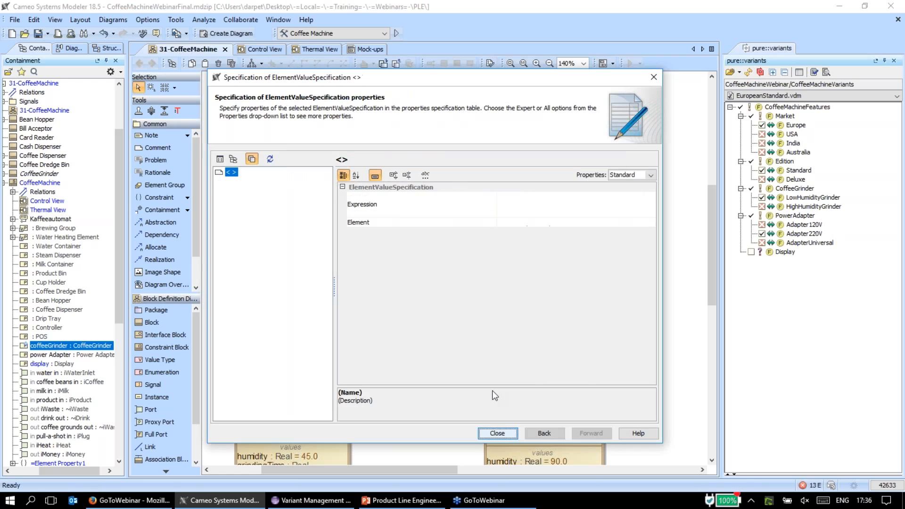
{"action": "left_click", "coordinate": [573, 207]}
{"action": "left_click", "coordinate": [651, 198]}
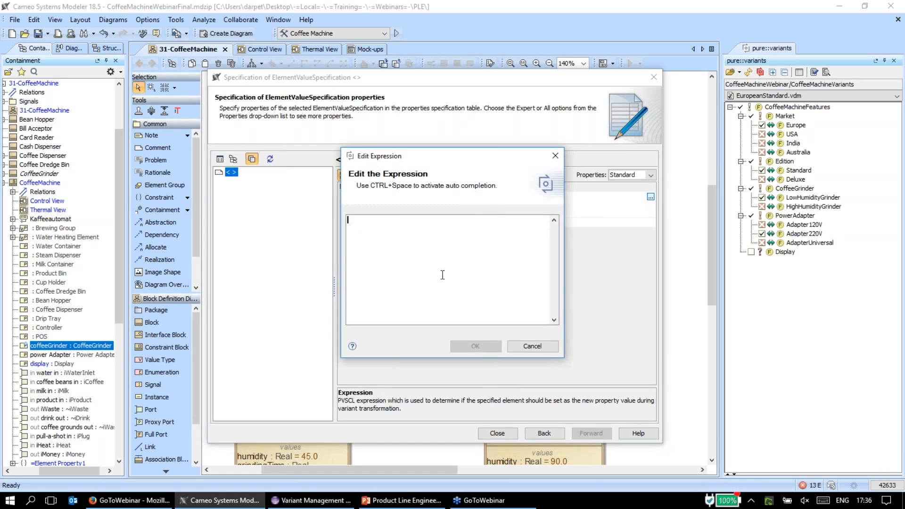
{"action": "type", "text": "Hi"}
{"action": "key", "text": "ctrl+space"}
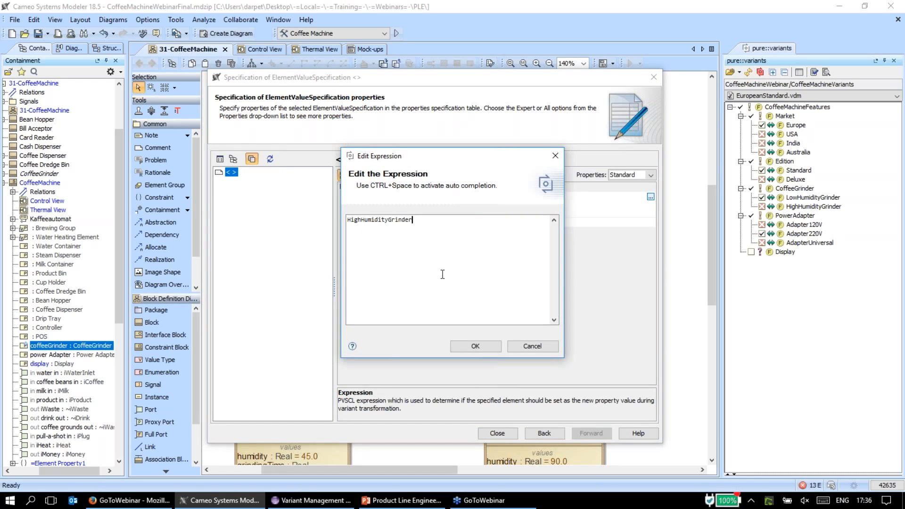
{"action": "left_click", "coordinate": [492, 346]}
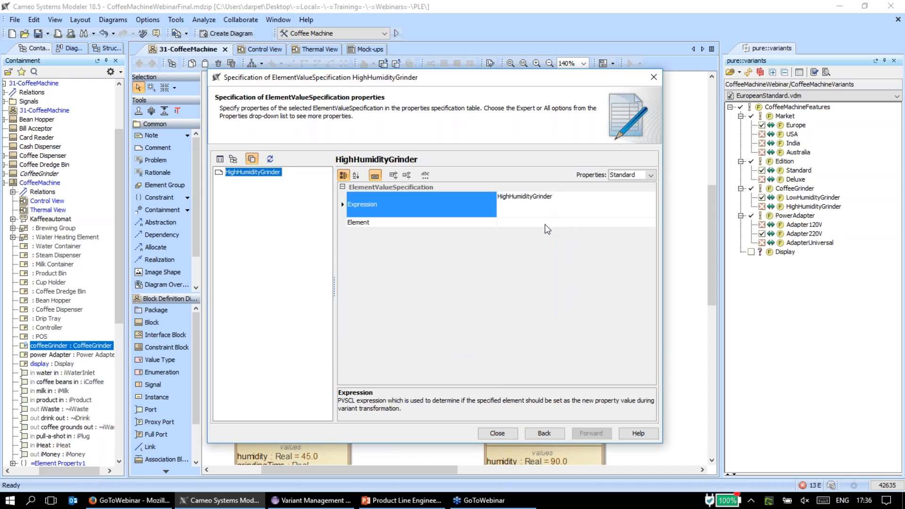
- Assign the High Humidity Grinder block from 31-CoffeeMachine as the element for the HighHumidityGrinder expression and close the specification
{"action": "left_click", "coordinate": [546, 223]}
{"action": "left_click", "coordinate": [651, 223]}
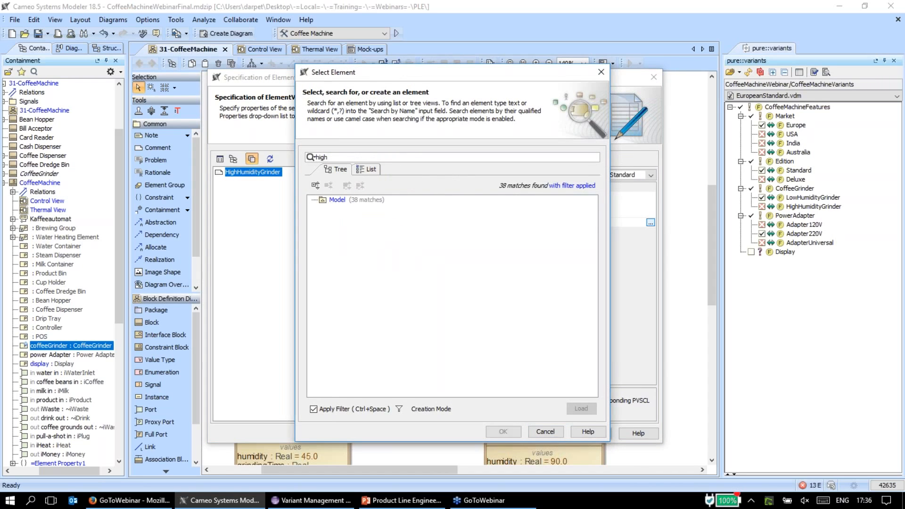
{"action": "left_click", "coordinate": [333, 345]}
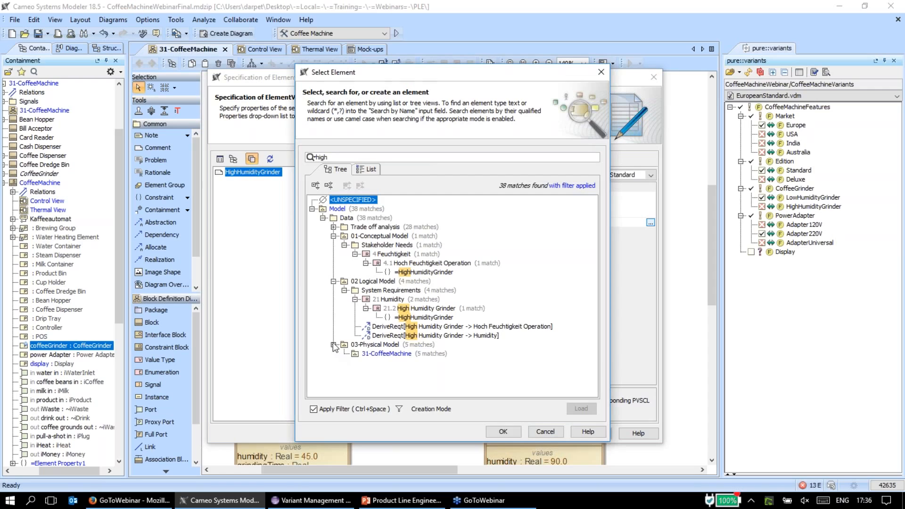
{"action": "left_click", "coordinate": [407, 373]}
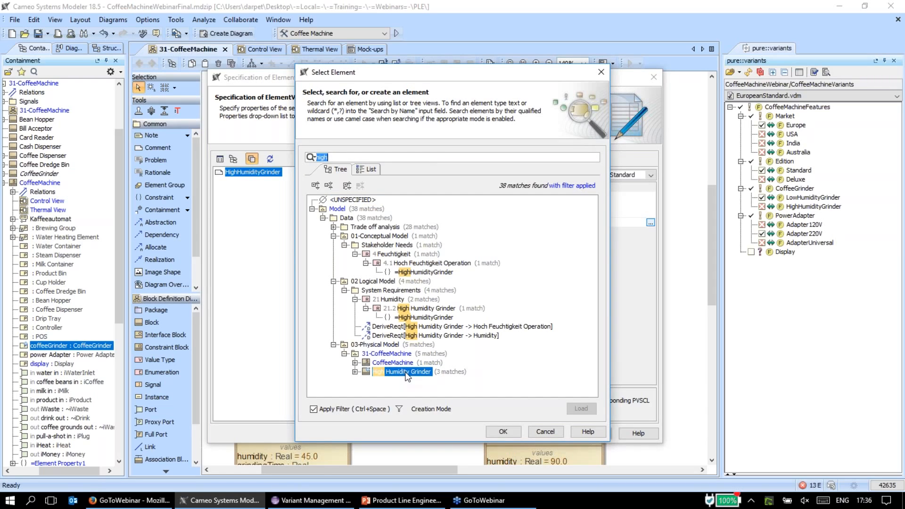
{"action": "key", "text": "Return"}
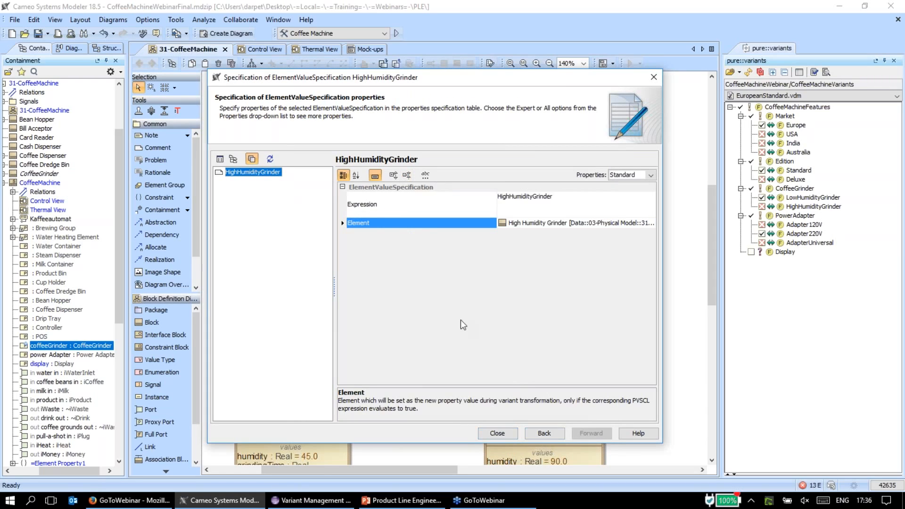
{"action": "left_click", "coordinate": [556, 436]}
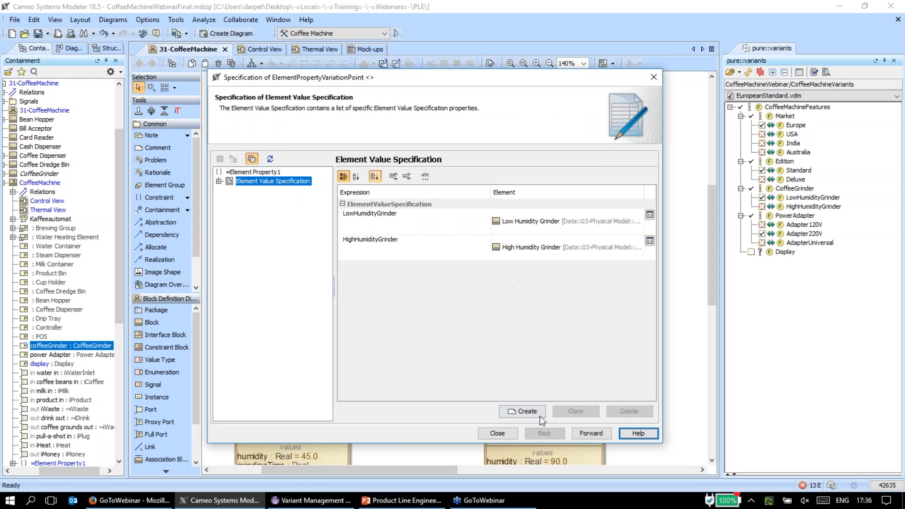
{"action": "left_click", "coordinate": [505, 435]}
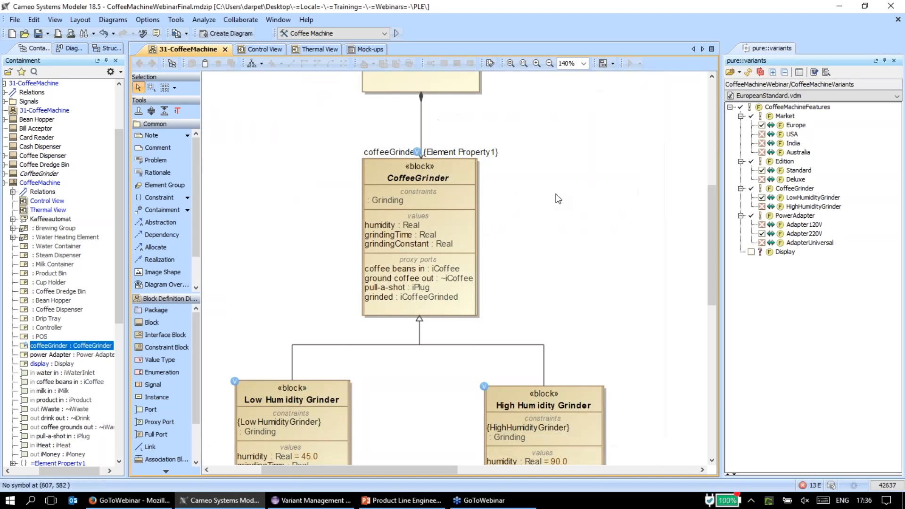
- Turn on the variant preview for EuropeanStandard.vdm and examine the coffeeGrinder role and both humidity grinder blocks
{"action": "scroll", "coordinate": [557, 198], "scroll_direction": "up", "scroll_amount": 3}
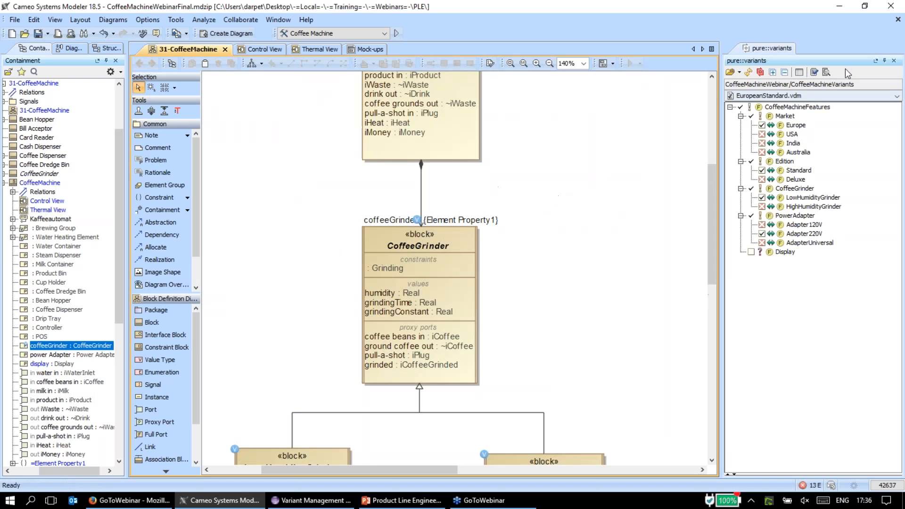
{"action": "left_click", "coordinate": [830, 74]}
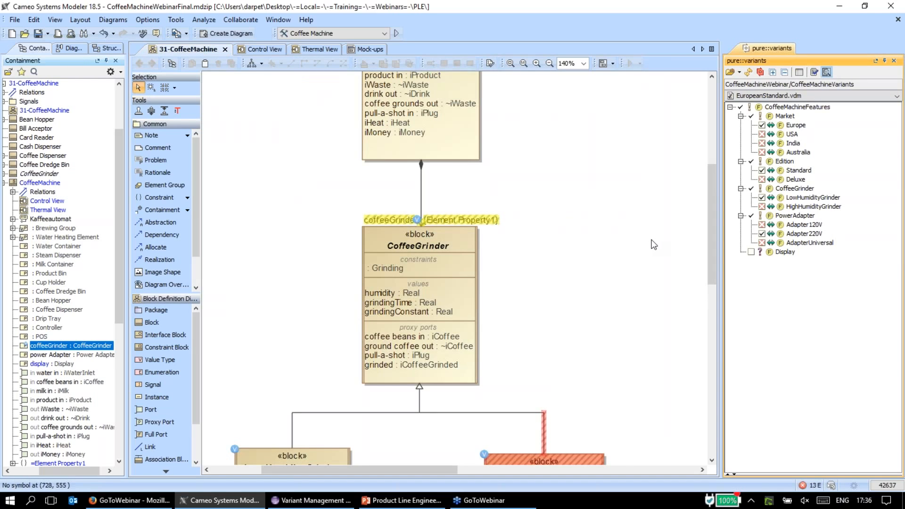
{"action": "scroll", "coordinate": [653, 243], "scroll_direction": "down", "scroll_amount": 4}
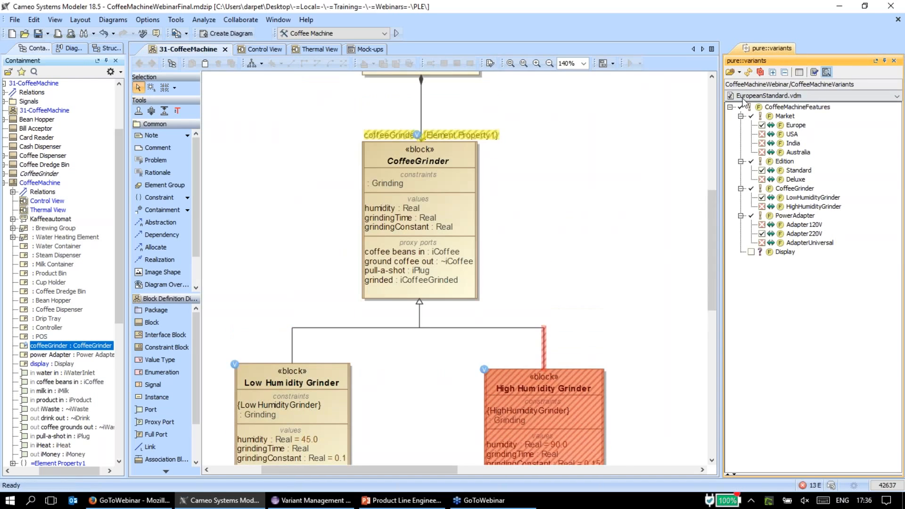
{"action": "scroll", "coordinate": [310, 282], "scroll_direction": "down", "scroll_amount": 3}
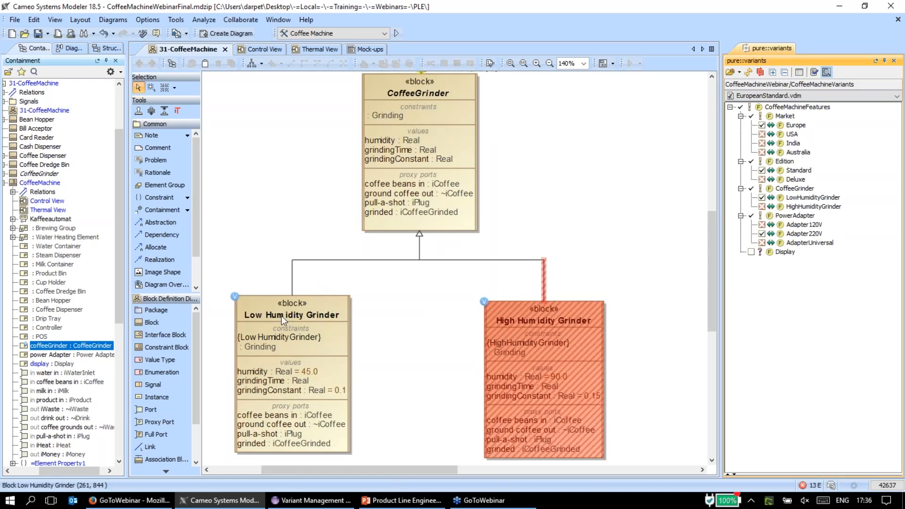
{"action": "scroll", "coordinate": [348, 318], "scroll_direction": "up", "scroll_amount": 2}
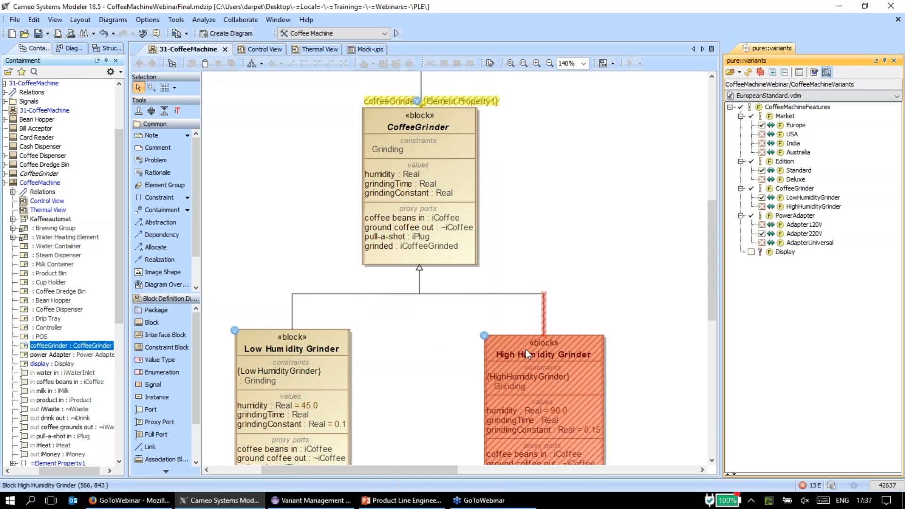
{"action": "scroll", "coordinate": [515, 358], "scroll_direction": "up", "scroll_amount": 2}
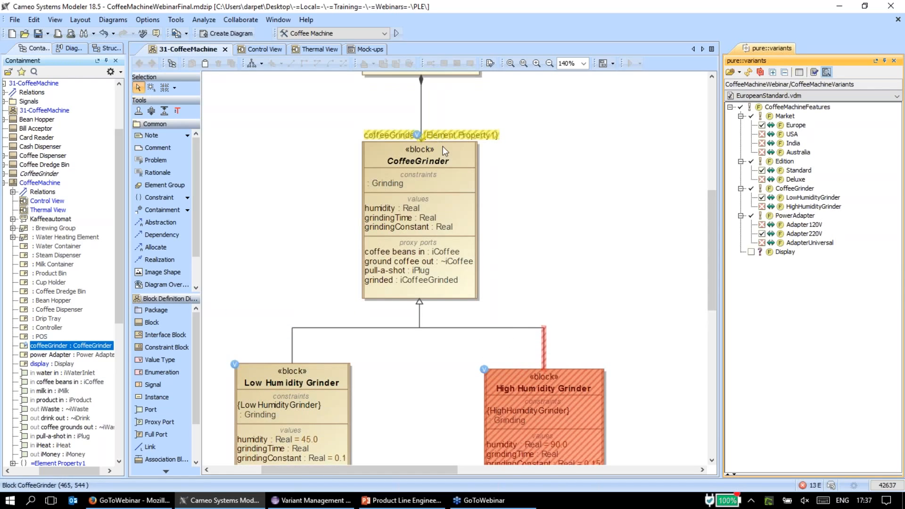
- Examine the coffeeGrinder part in the Control View and Thermal View diagrams, then return to the 31-CoffeeMachine diagram
{"action": "left_click", "coordinate": [271, 50]}
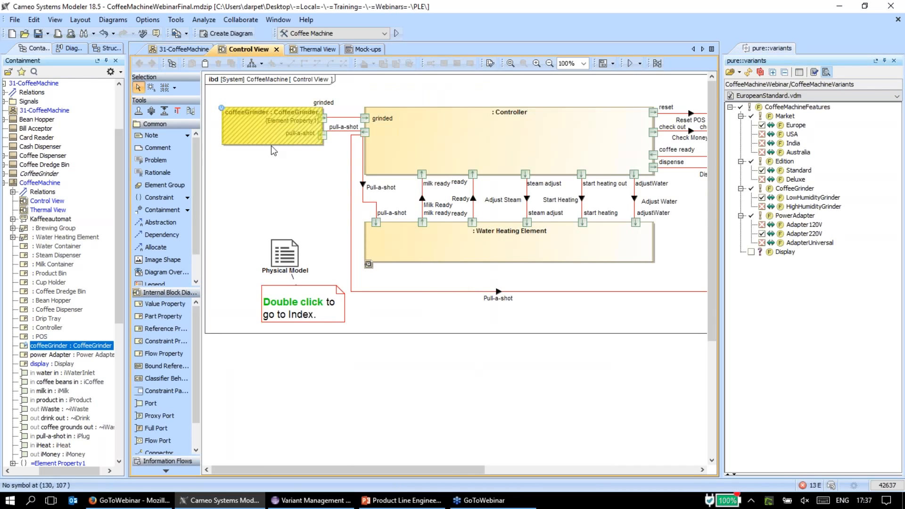
{"action": "left_click", "coordinate": [308, 48]}
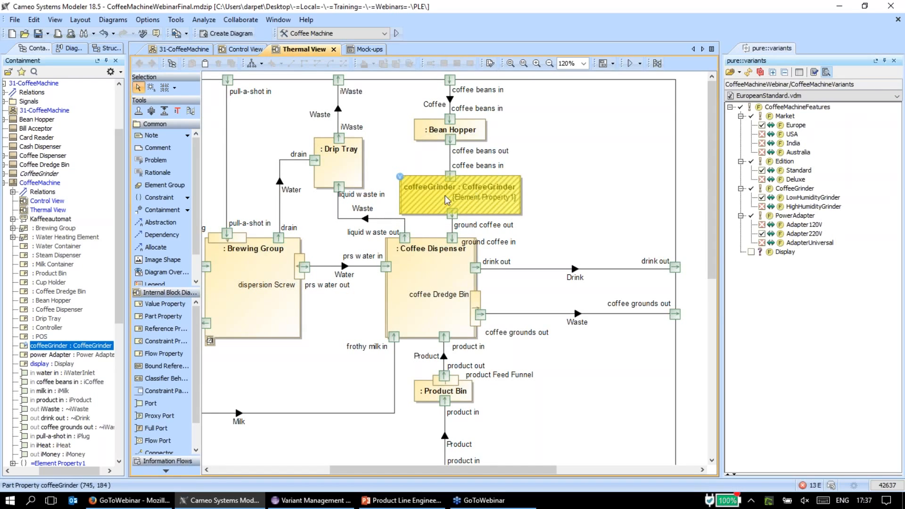
{"action": "left_click", "coordinate": [243, 49]}
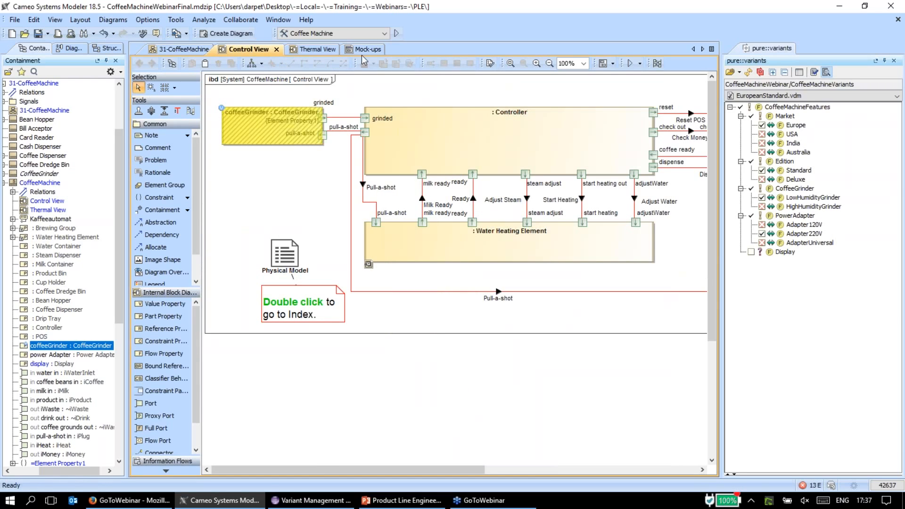
{"action": "left_click", "coordinate": [177, 51]}
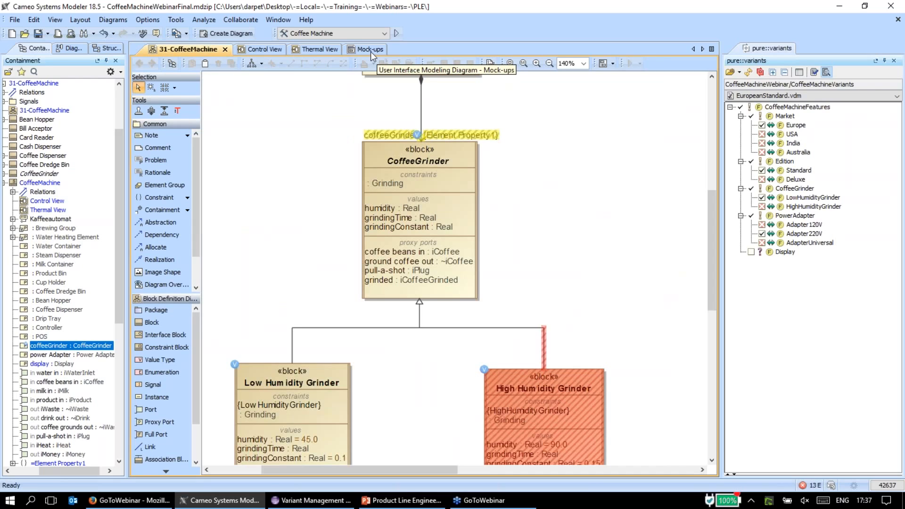
- Run the Coffee Machine simulation configuration, examine the Kaffeeautomat interface window, and terminate the simulation
{"action": "left_click", "coordinate": [398, 34]}
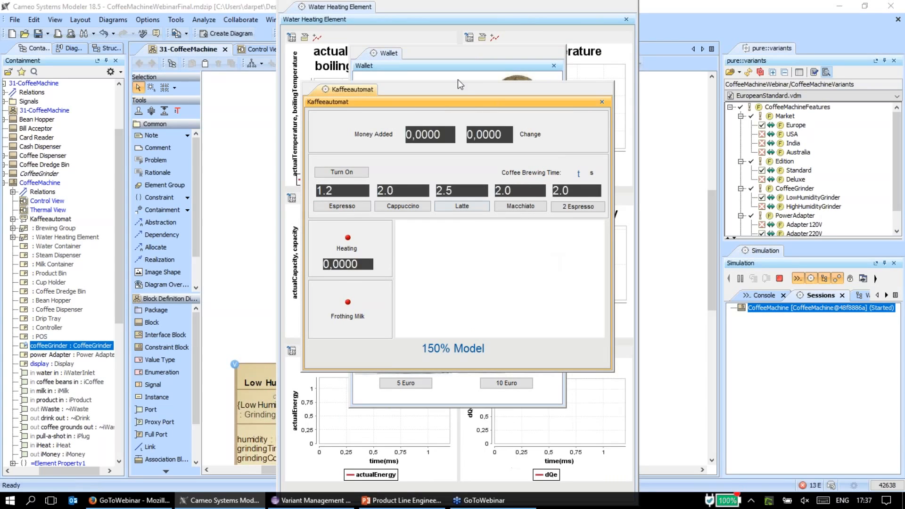
{"action": "left_click_drag", "start_coordinate": [463, 87], "coordinate": [439, 111]}
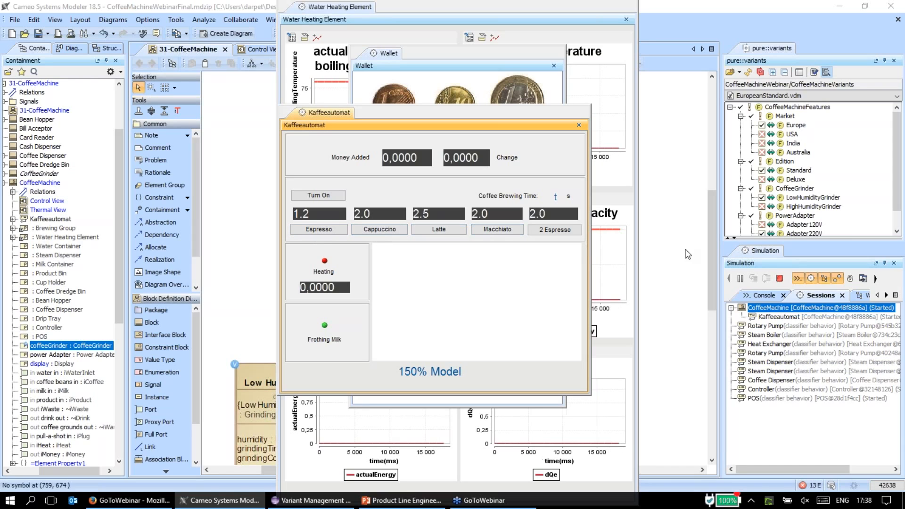
{"action": "left_click", "coordinate": [779, 279]}
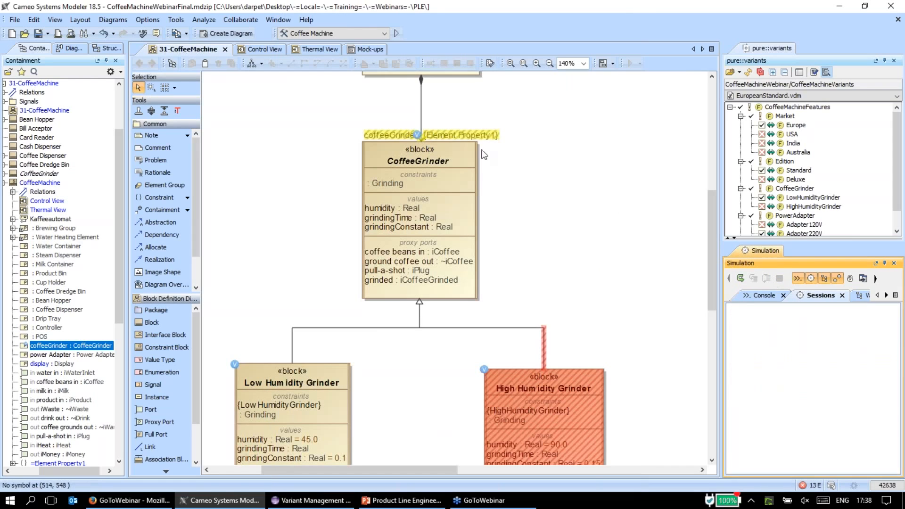
- Open the Mock-ups diagram and expand the 04-Execution package and its GUI package in the containment tree
{"action": "left_click", "coordinate": [377, 50]}
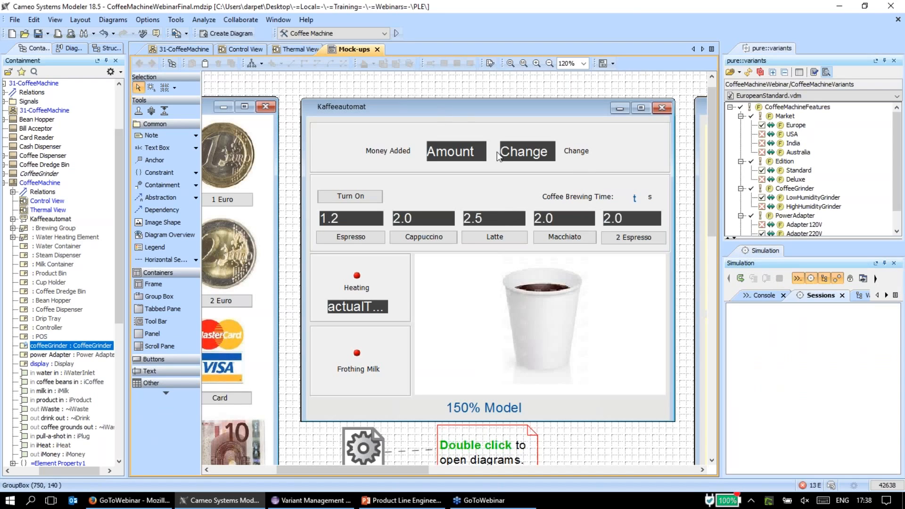
{"action": "scroll", "coordinate": [490, 131], "scroll_direction": "down", "scroll_amount": 1}
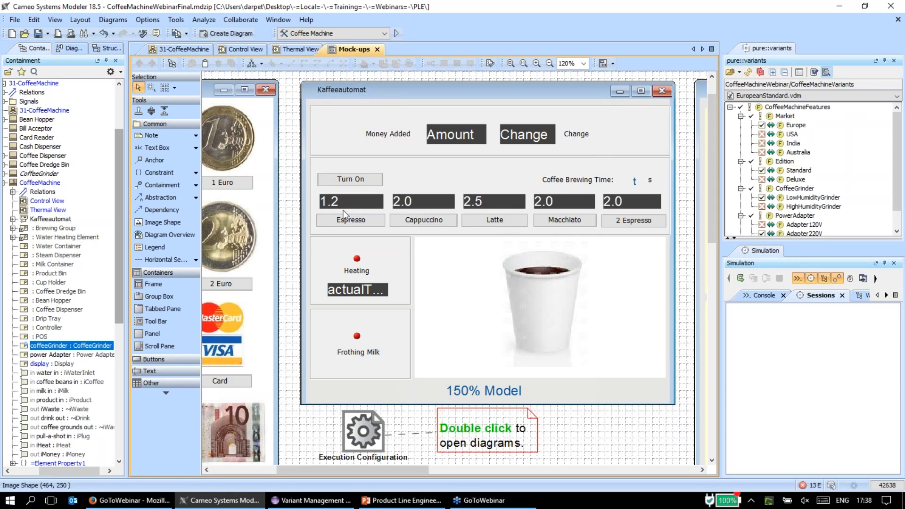
{"action": "scroll", "coordinate": [110, 251], "scroll_direction": "down", "scroll_amount": 10}
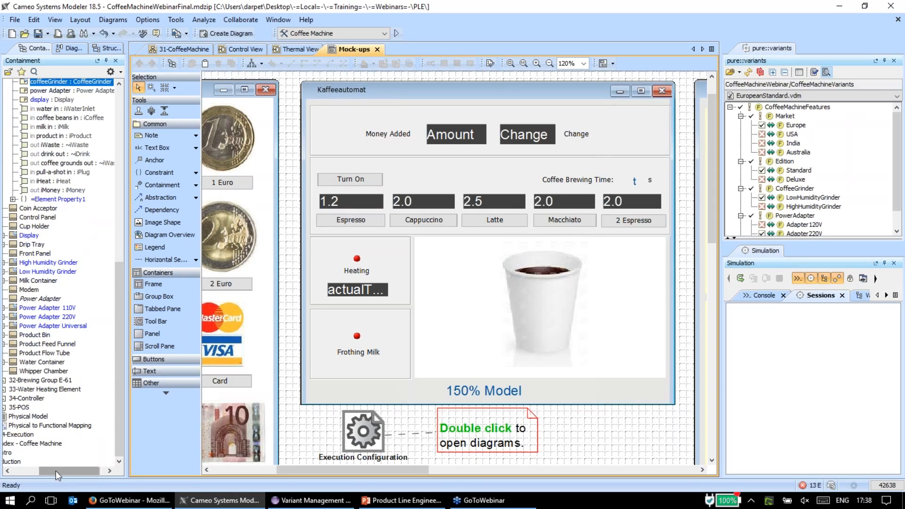
{"action": "left_click_drag", "start_coordinate": [56, 471], "coordinate": [30, 471]}
{"action": "left_click", "coordinate": [29, 435]}
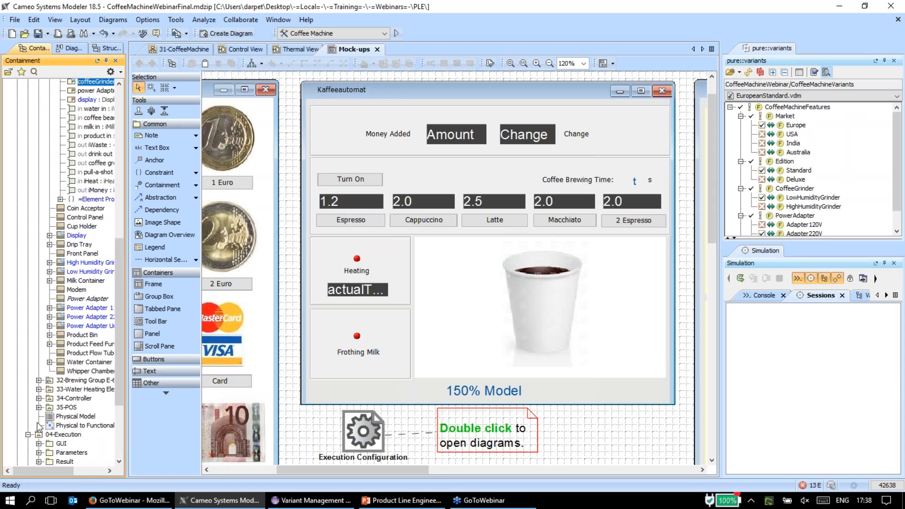
{"action": "scroll", "coordinate": [35, 339], "scroll_direction": "down", "scroll_amount": 4}
{"action": "left_click", "coordinate": [39, 325]}
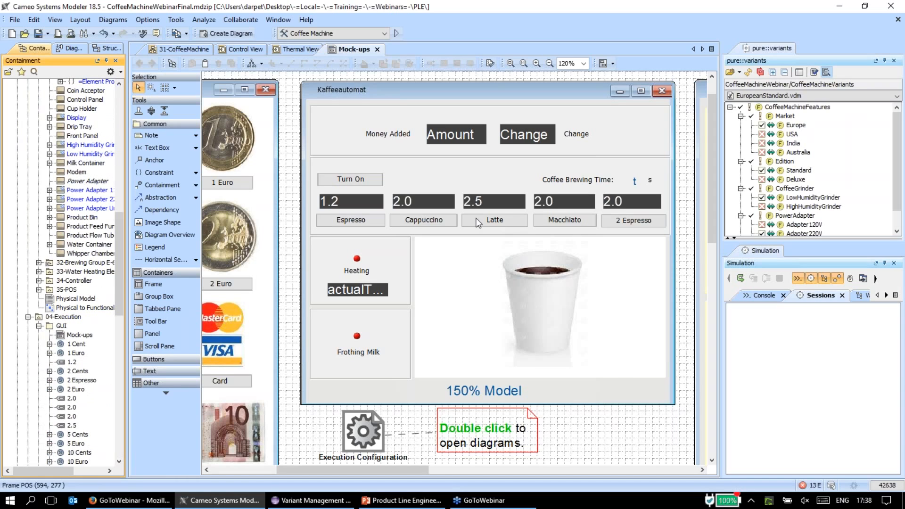
{"action": "scroll", "coordinate": [476, 219], "scroll_direction": "down", "scroll_amount": 2}
{"action": "scroll", "coordinate": [435, 233], "scroll_direction": "up", "scroll_amount": 1}
{"action": "scroll", "coordinate": [439, 229], "scroll_direction": "up", "scroll_amount": 1}
{"action": "scroll", "coordinate": [445, 224], "scroll_direction": "down", "scroll_amount": 1}
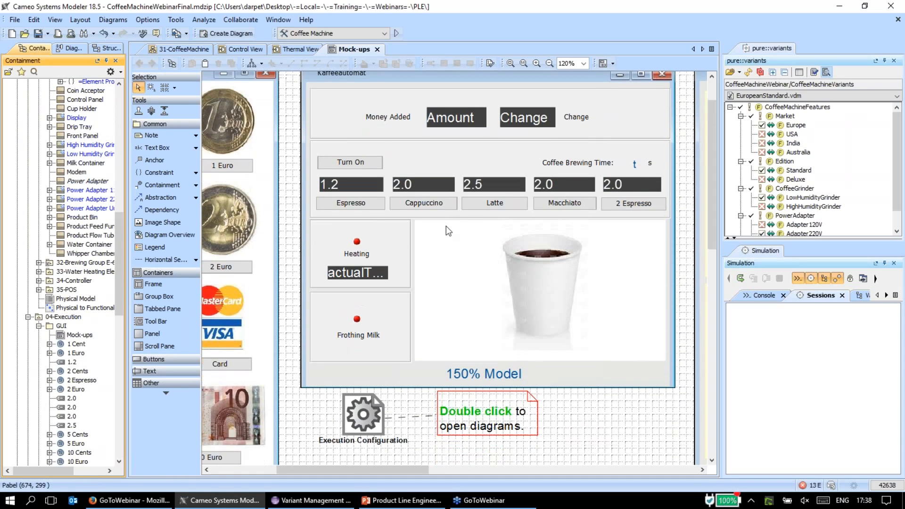
- Locate the Kaffeeautomat mock-up's 150% Model label in the containment tree and view its applied stereotypes
{"action": "left_click", "coordinate": [500, 376]}
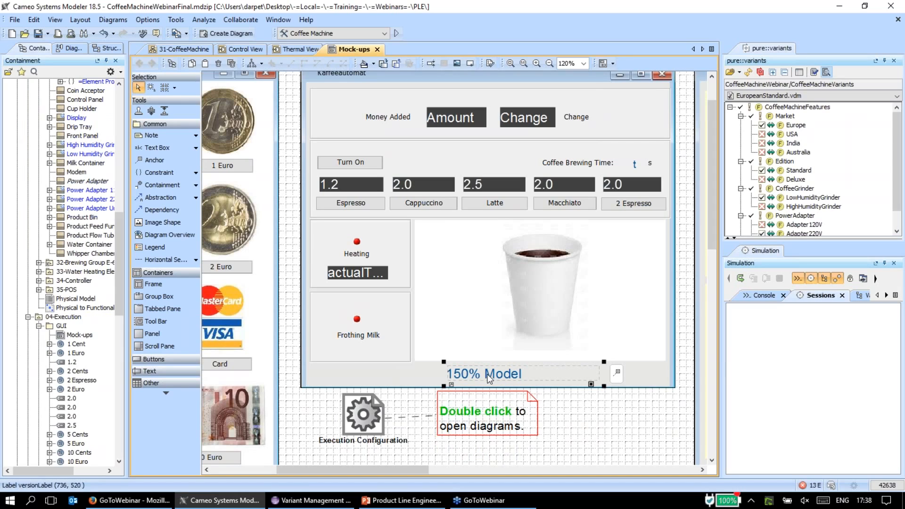
{"action": "right_click", "coordinate": [489, 375]}
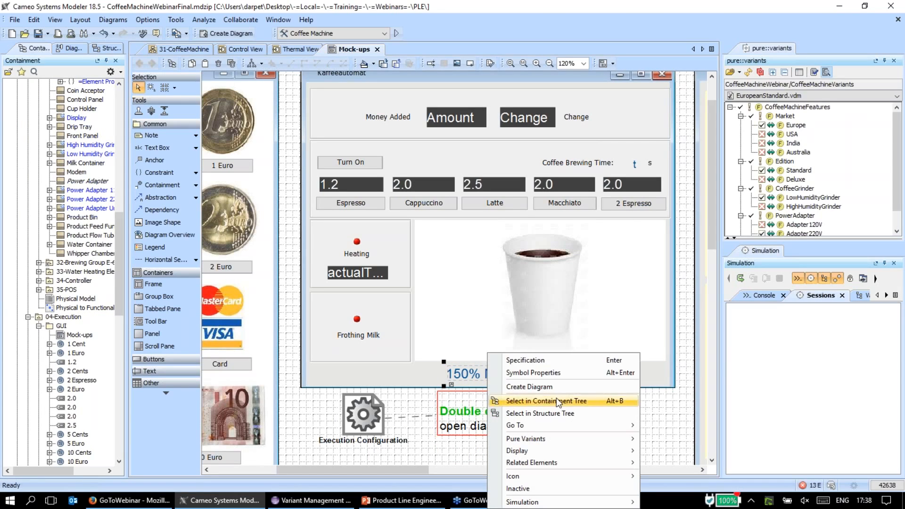
{"action": "left_click", "coordinate": [573, 402]}
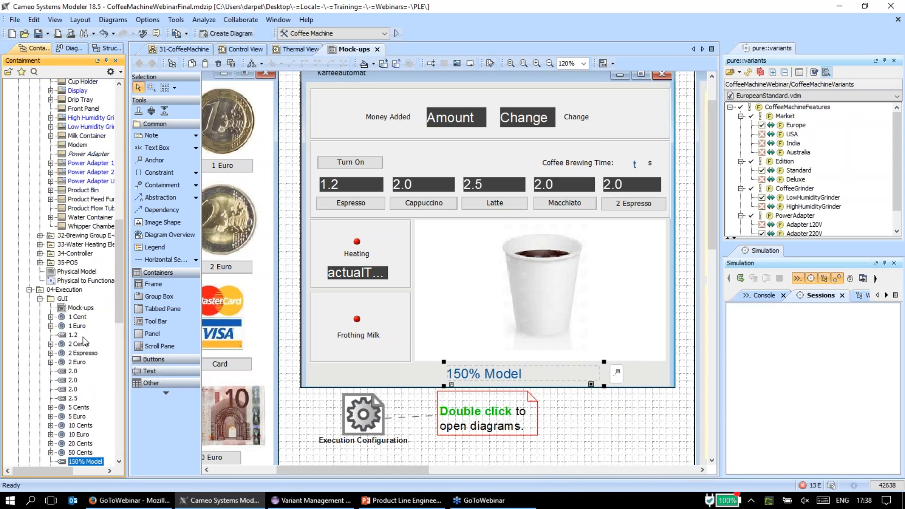
{"action": "right_click", "coordinate": [82, 358]}
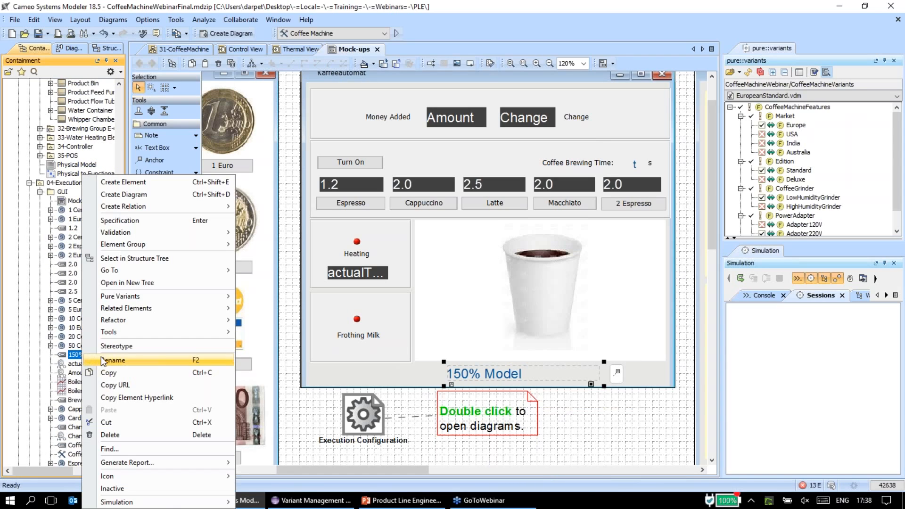
{"action": "left_click", "coordinate": [97, 361]}
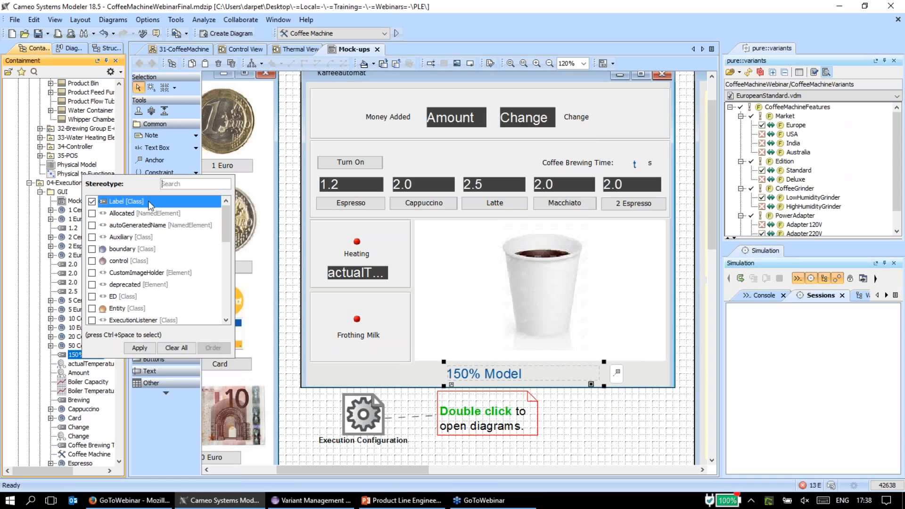
{"action": "key", "text": "Escape"}
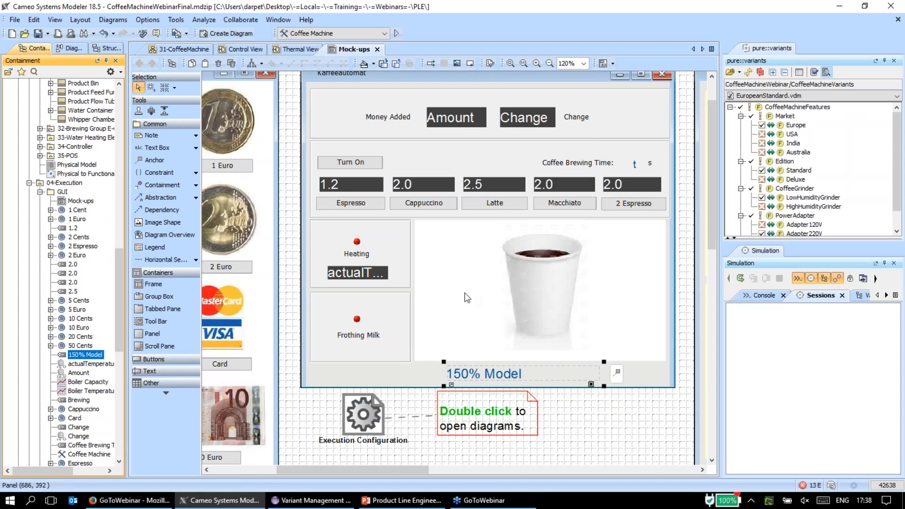
- Add a Primitive Tag variation point to the 150% Model label with the expression if Deluxe then 'Deluxe Edition' else 'Standard Edition' endif
{"action": "right_click", "coordinate": [472, 375]}
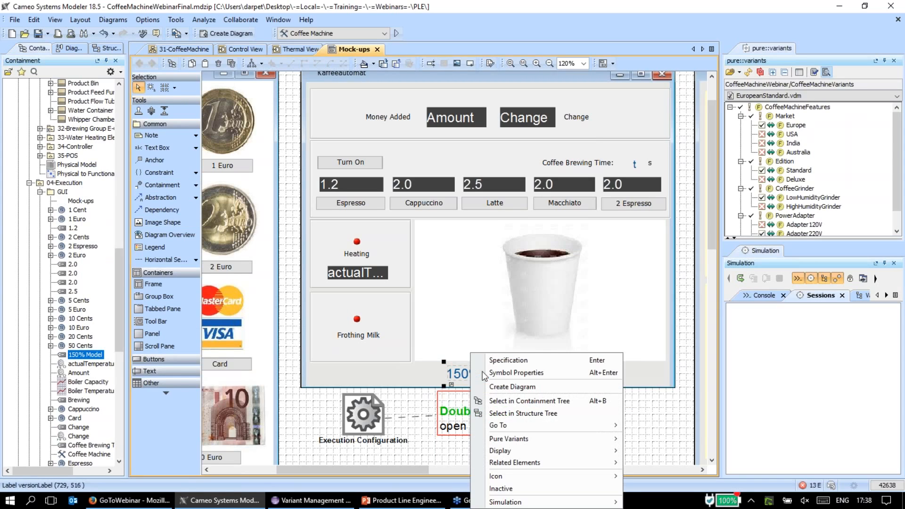
{"action": "mouse_move", "coordinate": [607, 442]}
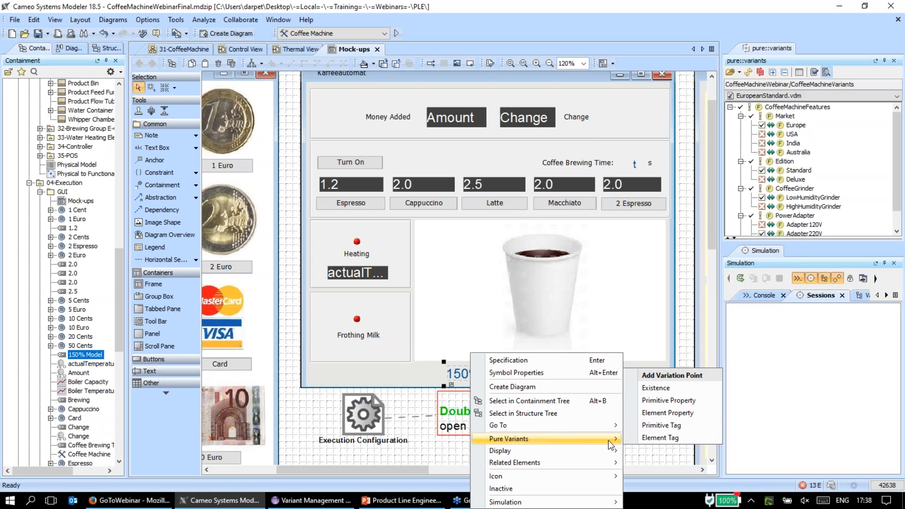
{"action": "left_click", "coordinate": [689, 427]}
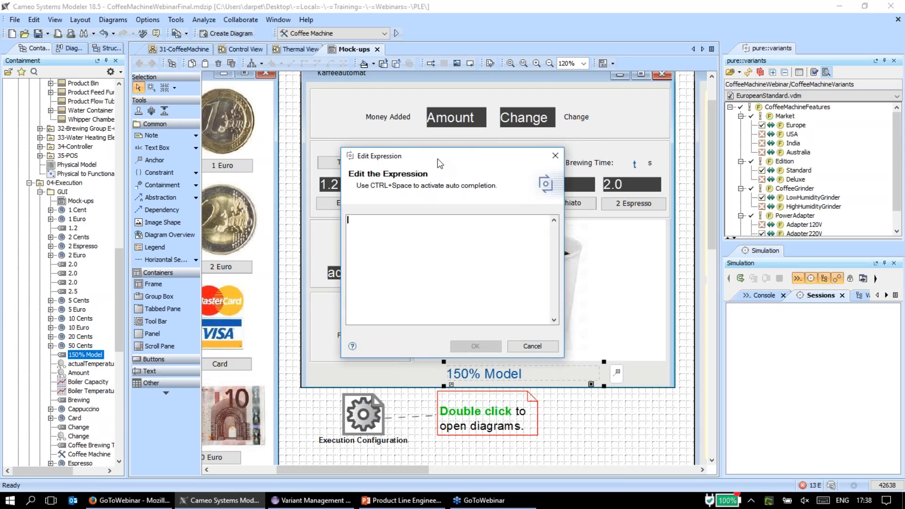
{"action": "left_click_drag", "start_coordinate": [438, 159], "coordinate": [409, 106]}
{"action": "type", "text": "ifDeluxe then ''"}
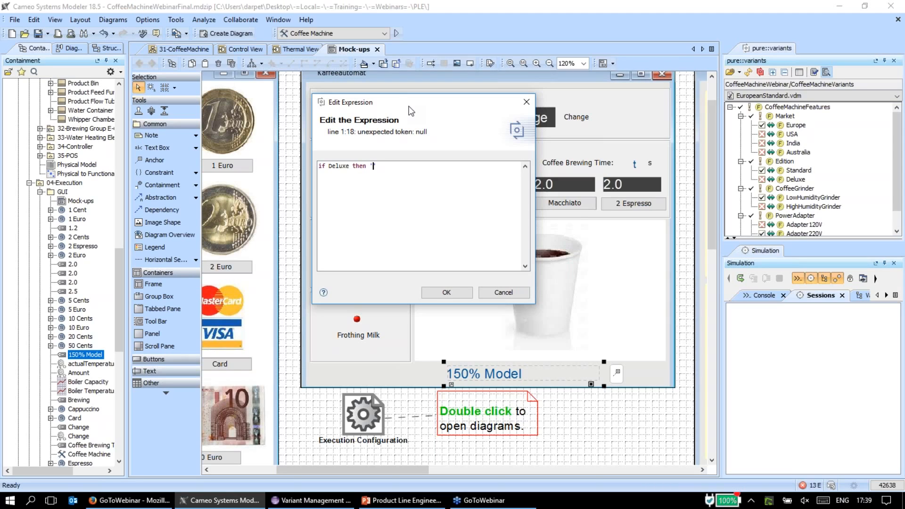
{"action": "type", "text": "Del"}
{"action": "type", "text": "uxe Edition"}
{"action": "type", "text": " else"}
{"action": "type", "text": " ''"}
{"action": "type", "text": "Standard Ed"}
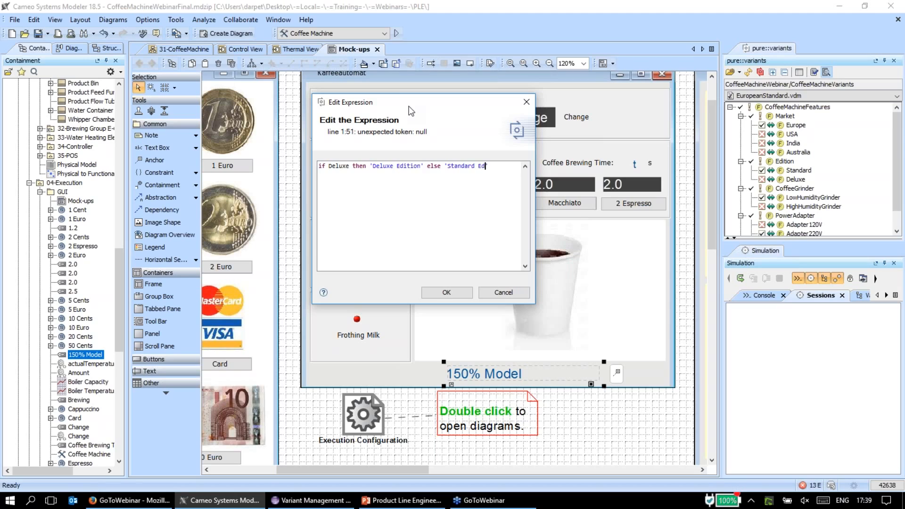
{"action": "type", "text": "ition' endif"}
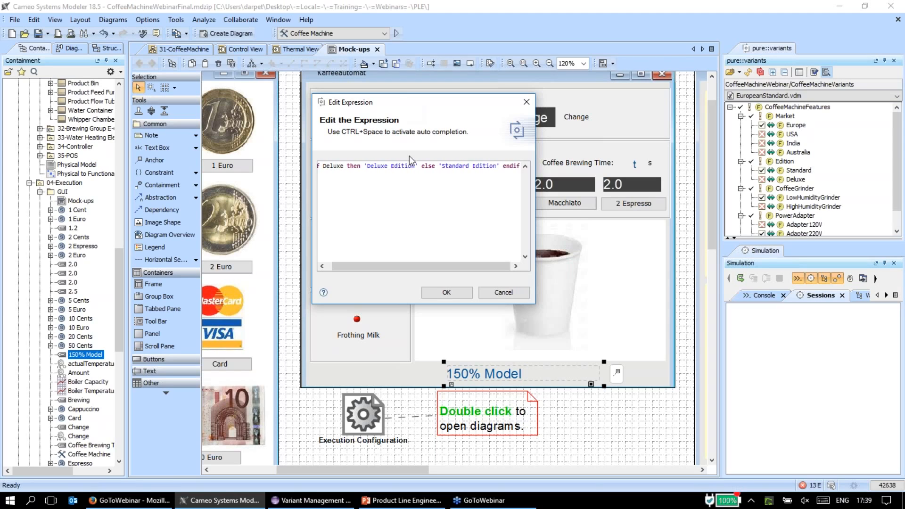
{"action": "left_click_drag", "start_coordinate": [444, 266], "coordinate": [425, 266]}
{"action": "left_click", "coordinate": [446, 292]}
- Set the new variation point's Tag to Text : String and close its specification
{"action": "left_click", "coordinate": [489, 207]}
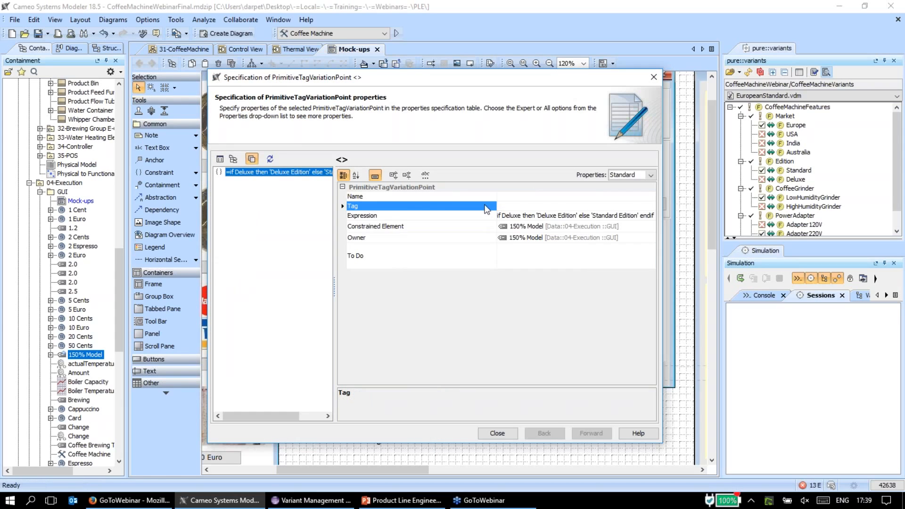
{"action": "left_click", "coordinate": [579, 206]}
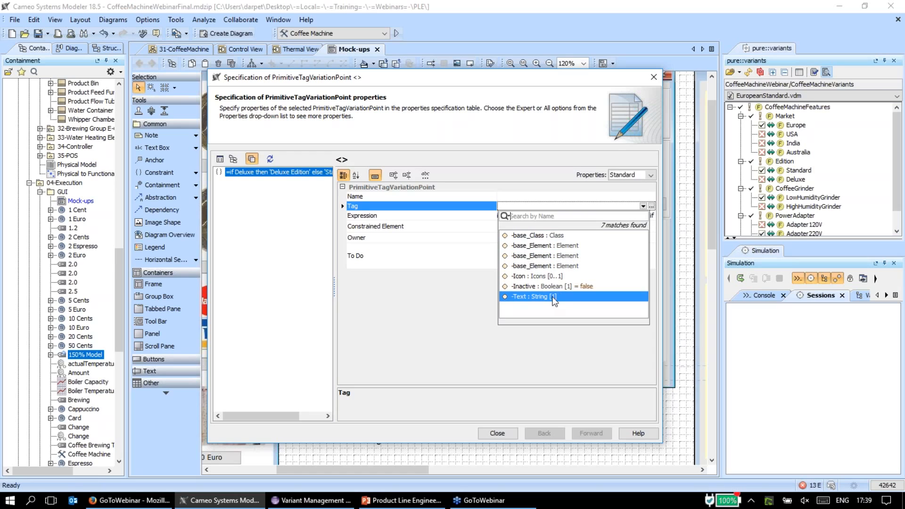
{"action": "left_click", "coordinate": [538, 298]}
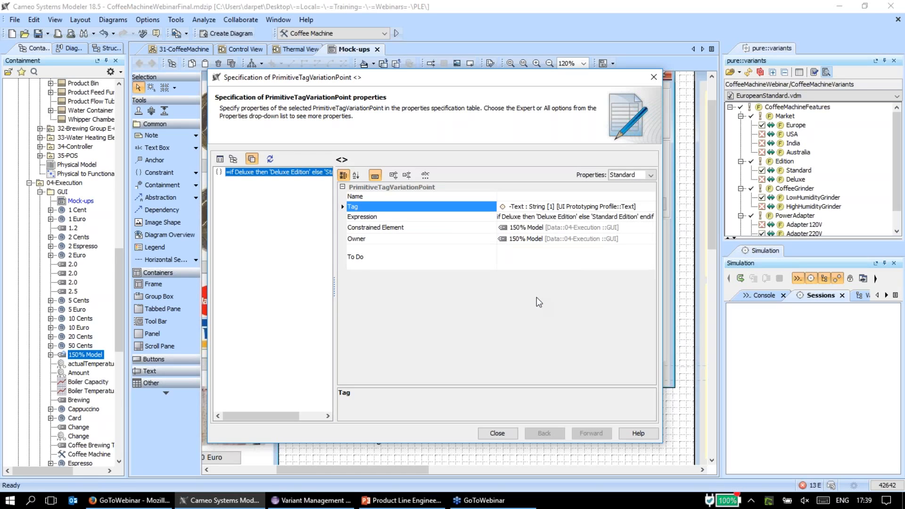
{"action": "left_click", "coordinate": [497, 433]}
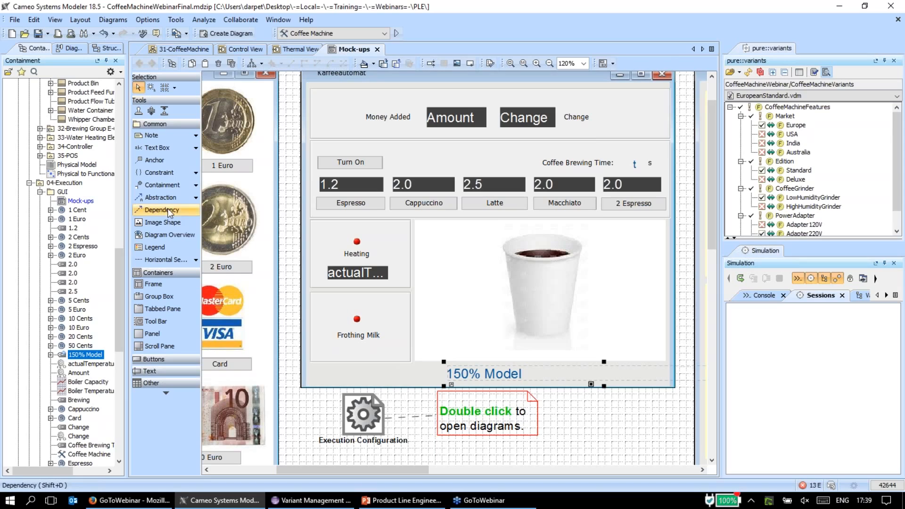
- Create a package named Variation Points inside the GUI package
{"action": "right_click", "coordinate": [58, 193]}
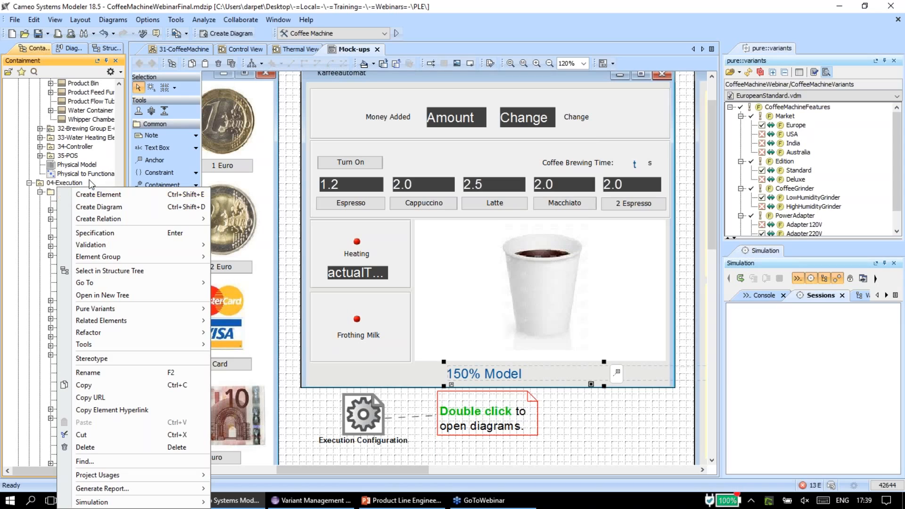
{"action": "left_click", "coordinate": [117, 197]}
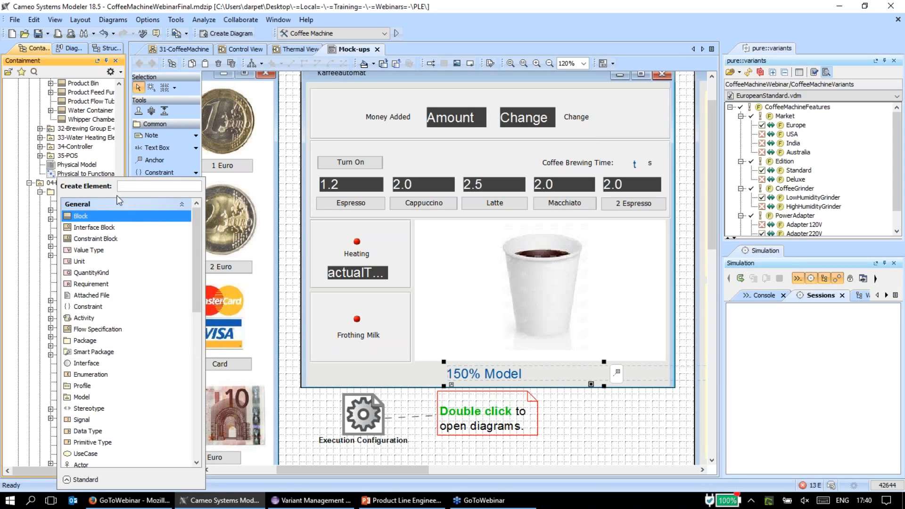
{"action": "type", "text": "ack"}
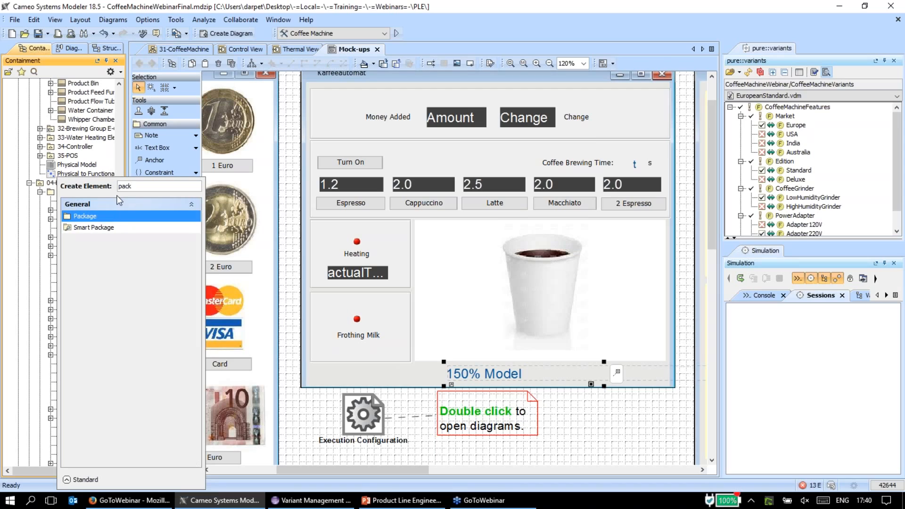
{"action": "key", "text": "Return"}
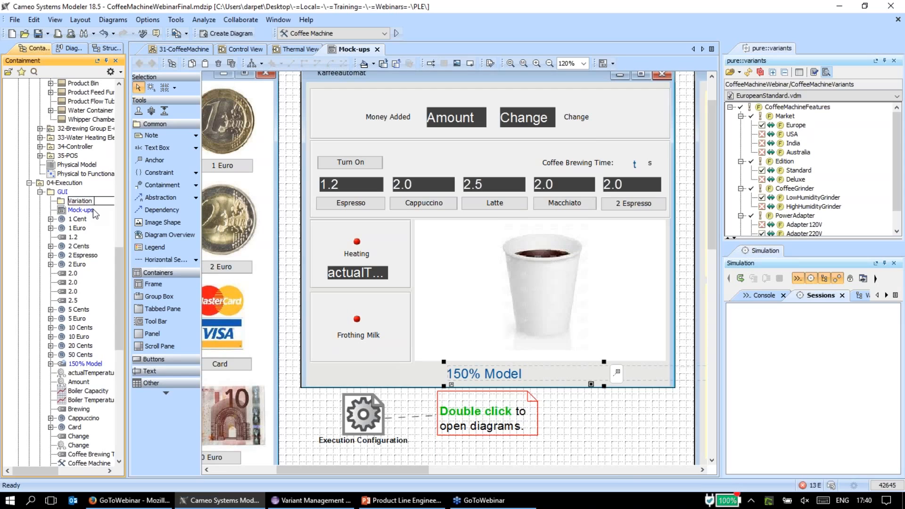
{"action": "type", "text": "Variation Points"}
{"action": "key", "text": "Return"}
- Add an Existence variation point with the expression Deluxe to the 2.5 label above the Latte button
{"action": "left_click", "coordinate": [502, 187]}
{"action": "right_click", "coordinate": [502, 187]}
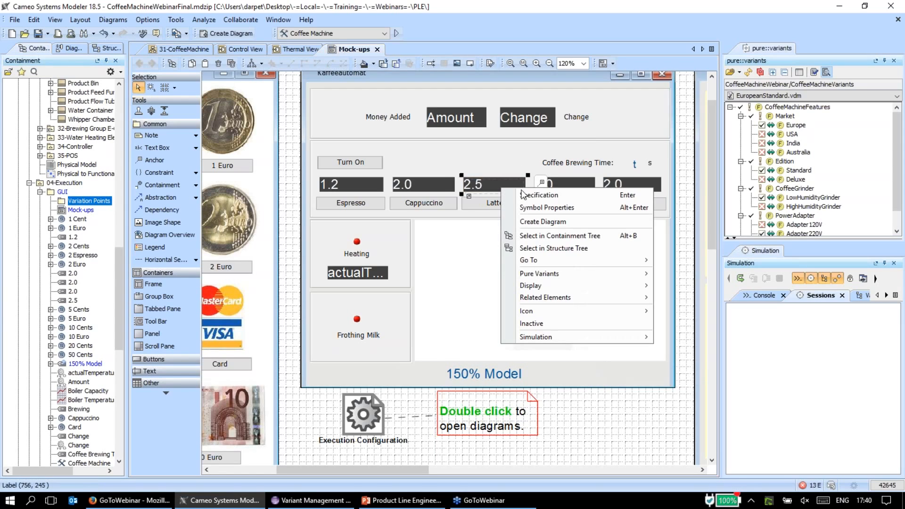
{"action": "mouse_move", "coordinate": [633, 278]}
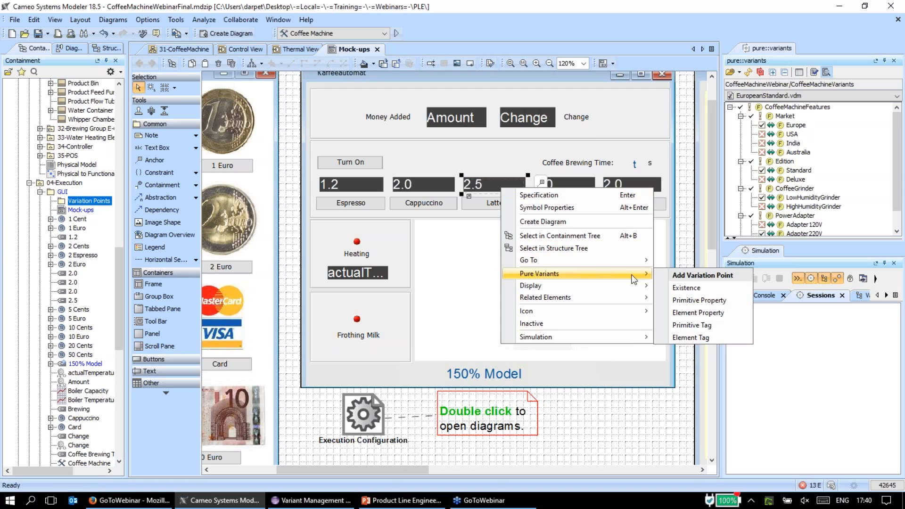
{"action": "left_click", "coordinate": [701, 286]}
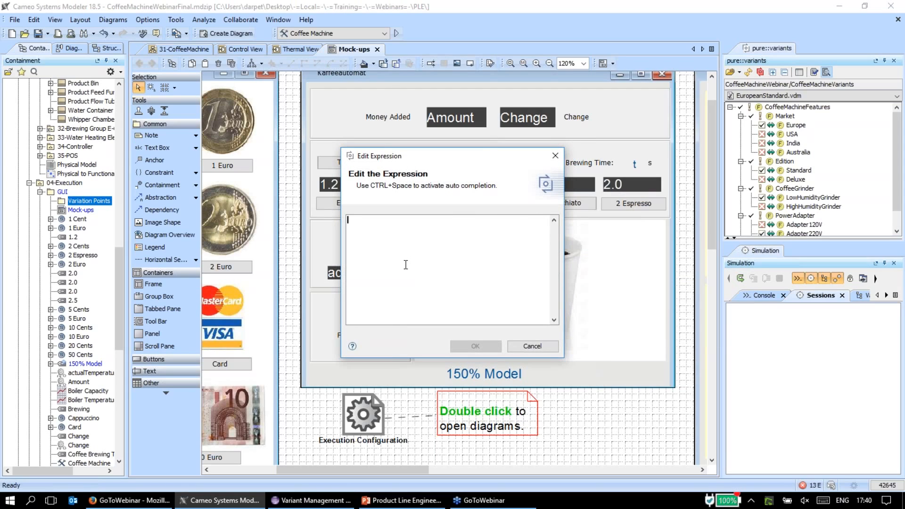
{"action": "type", "text": "Deluxe"}
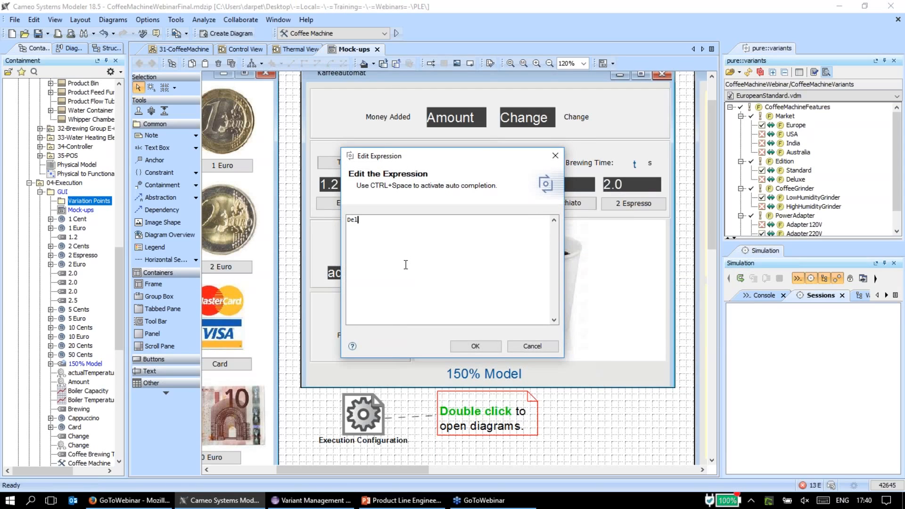
{"action": "left_click", "coordinate": [475, 346]}
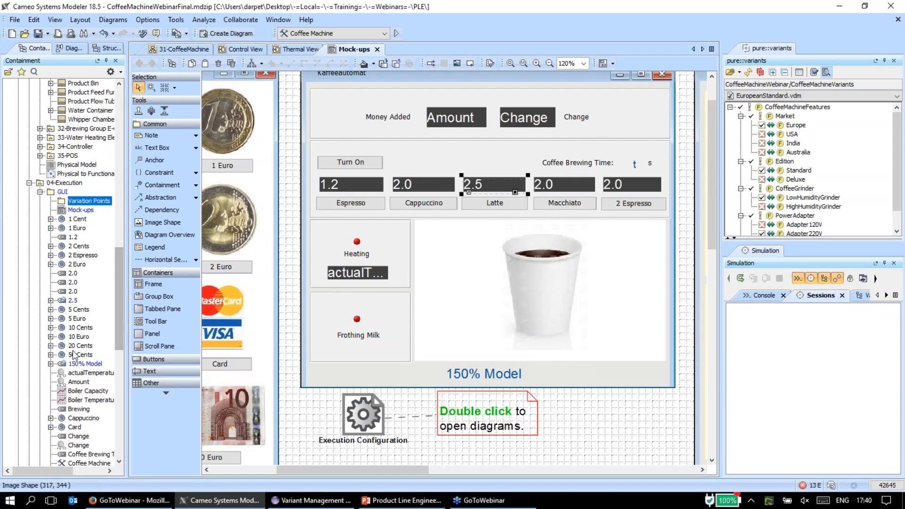
- Move the 150% Model label's Primitive Tag variation point into the Variation Points package and expand that package
{"action": "left_click", "coordinate": [50, 364]}
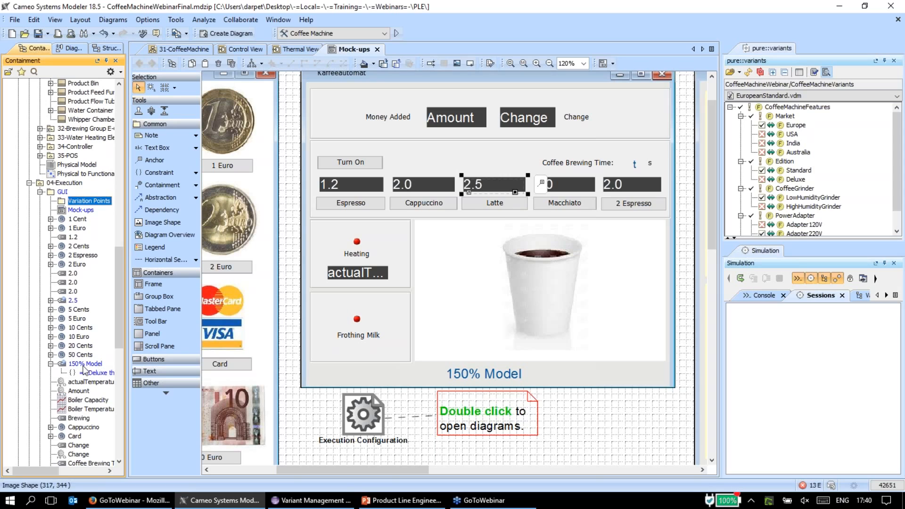
{"action": "scroll", "coordinate": [97, 358], "scroll_direction": "down", "scroll_amount": 4}
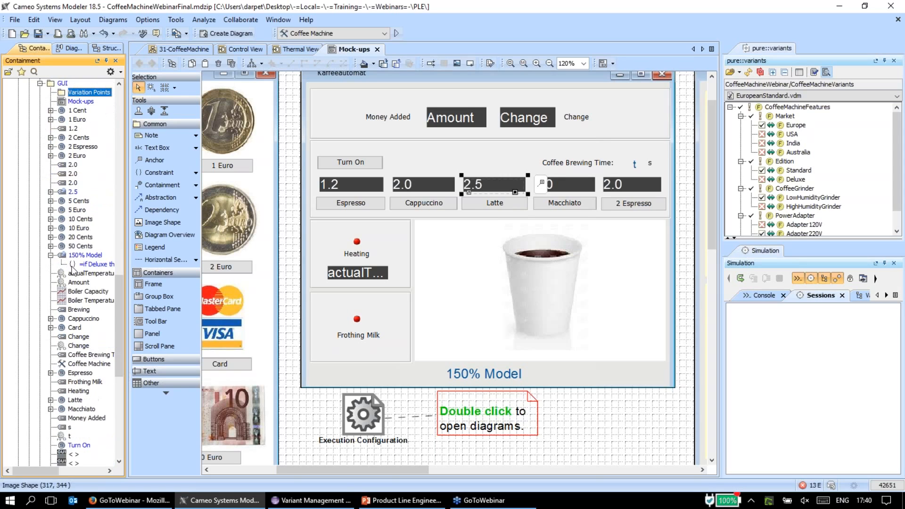
{"action": "double_click", "coordinate": [97, 265]}
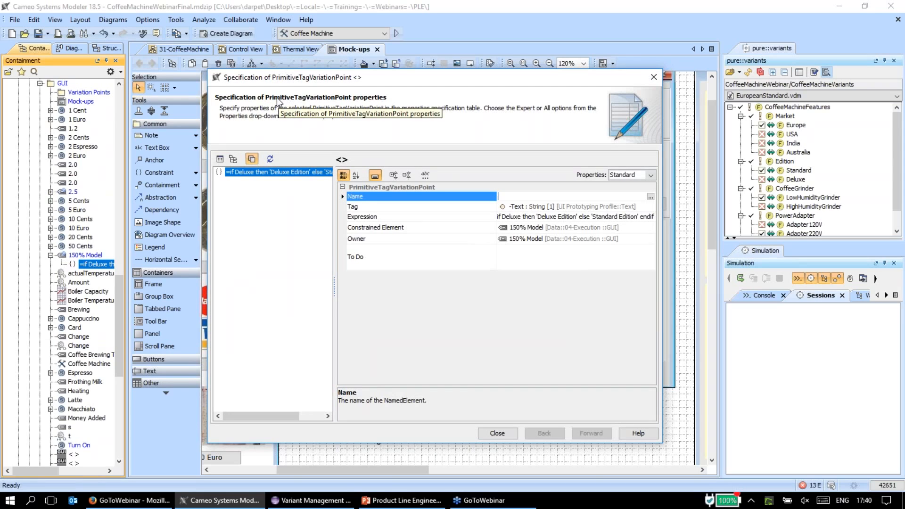
{"action": "left_click", "coordinate": [656, 76]}
{"action": "scroll", "coordinate": [89, 268], "scroll_direction": "up", "scroll_amount": 1}
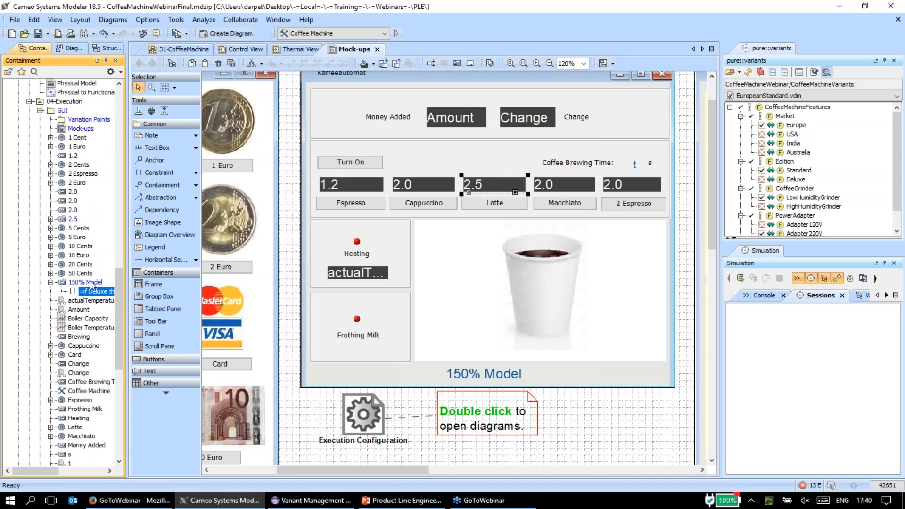
{"action": "left_click_drag", "start_coordinate": [91, 294], "coordinate": [89, 121]}
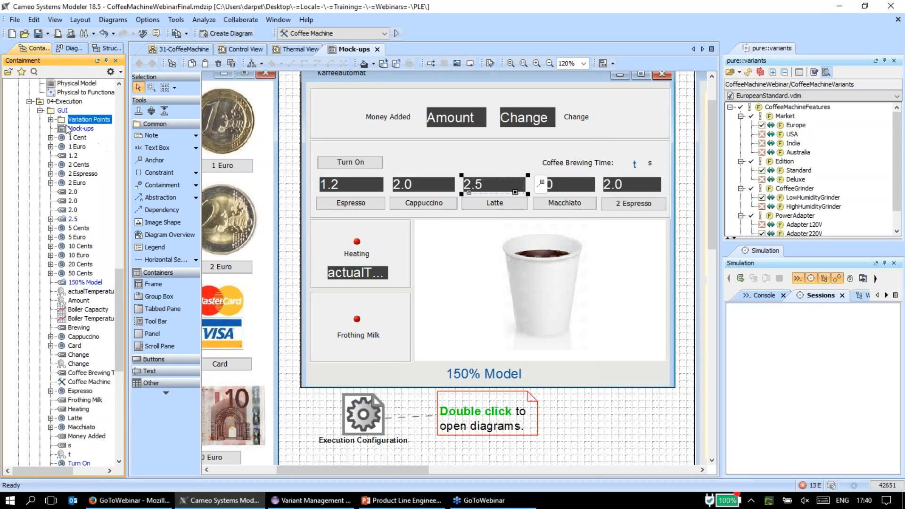
{"action": "left_click", "coordinate": [51, 120]}
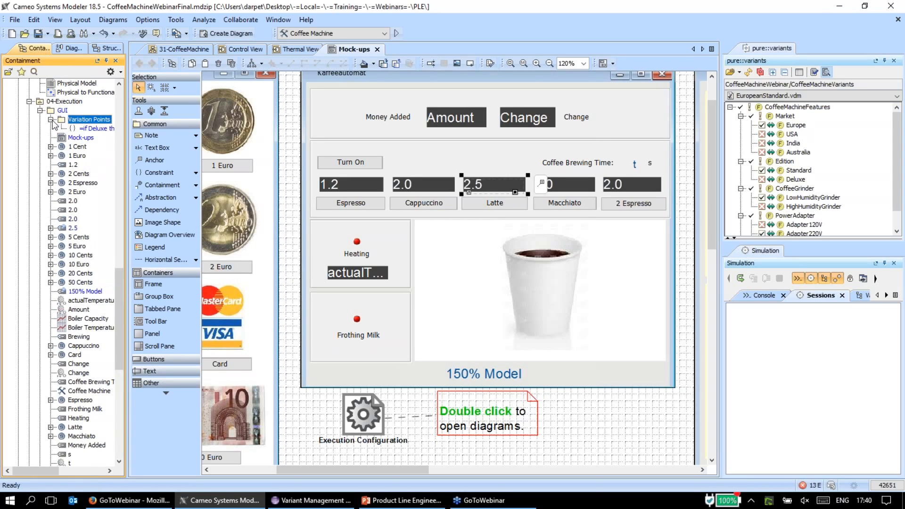
- Open the moved variation point's specification beside the mock-up and add the Latte button to its Constrained Element property
{"action": "left_click", "coordinate": [105, 131]}
{"action": "double_click", "coordinate": [105, 131]}
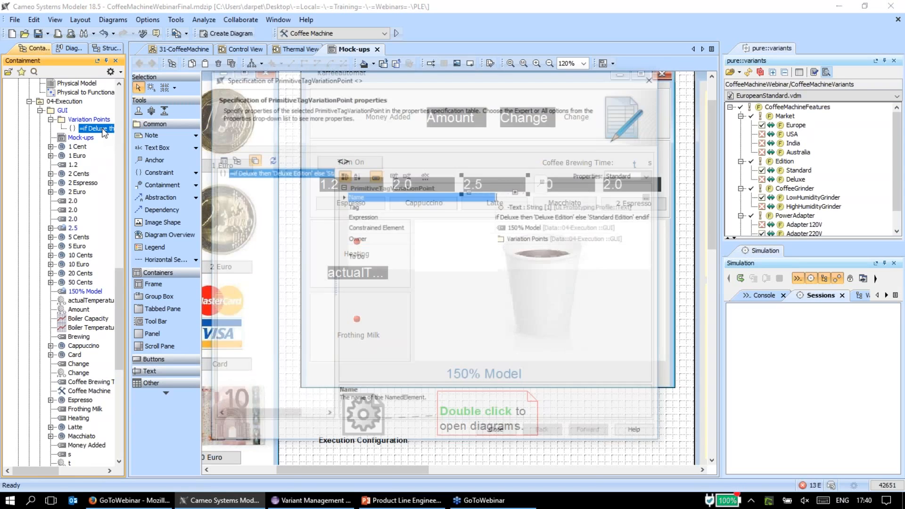
{"action": "key", "text": "Escape"}
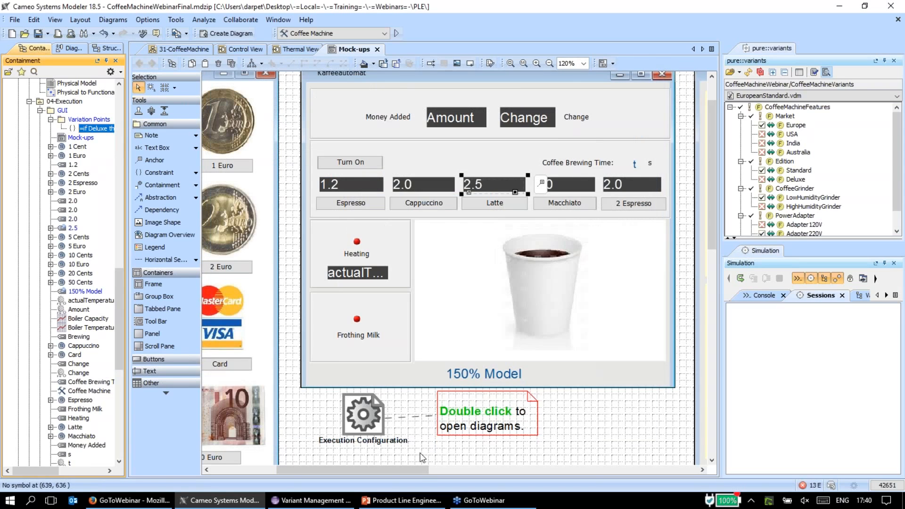
{"action": "left_click_drag", "start_coordinate": [418, 471], "coordinate": [453, 476]}
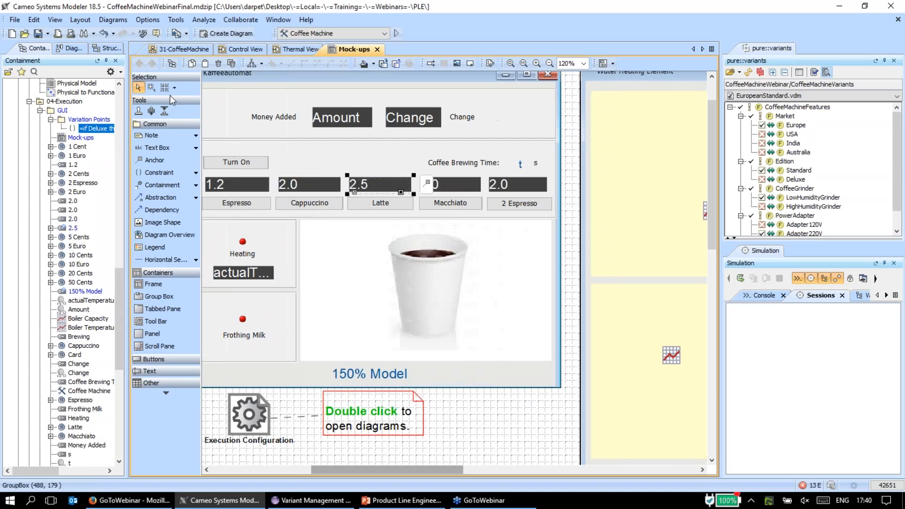
{"action": "double_click", "coordinate": [101, 128]}
{"action": "left_click_drag", "start_coordinate": [373, 94], "coordinate": [660, 86]}
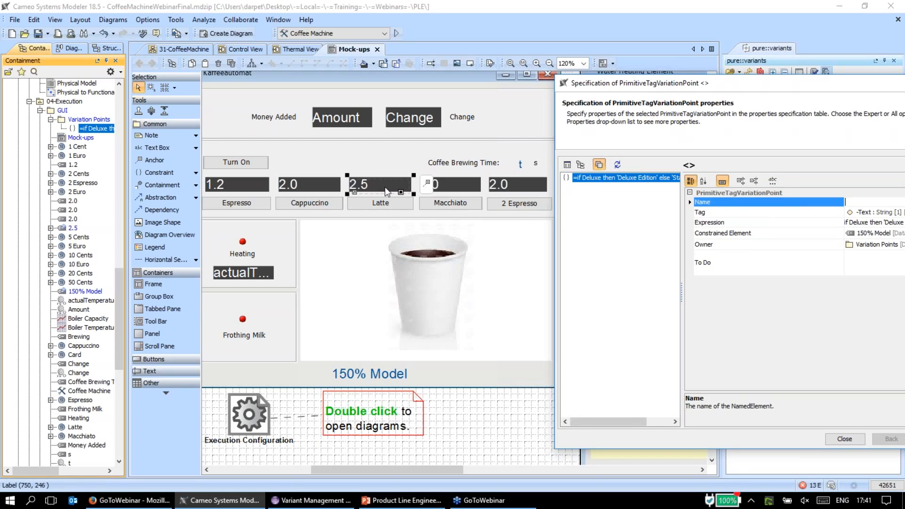
{"action": "right_click", "coordinate": [388, 203]}
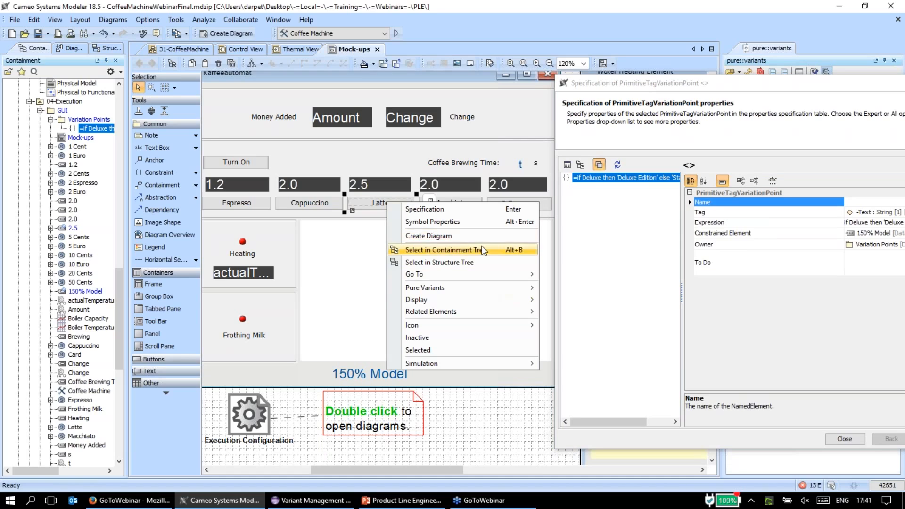
{"action": "left_click", "coordinate": [441, 250]}
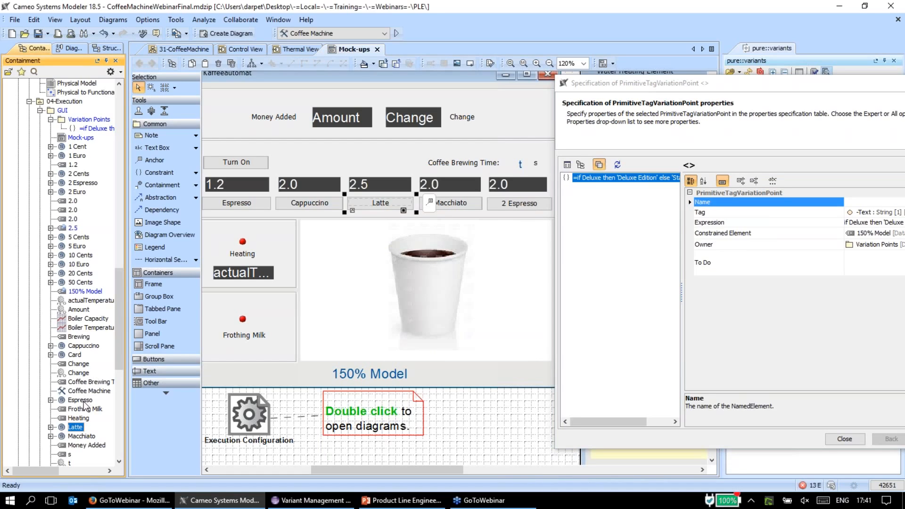
{"action": "left_click_drag", "start_coordinate": [77, 429], "coordinate": [876, 238]}
- Add the Macchiato button and the 2.0 label above it to the variation point's Constrained Element property
{"action": "left_click", "coordinate": [478, 181]}
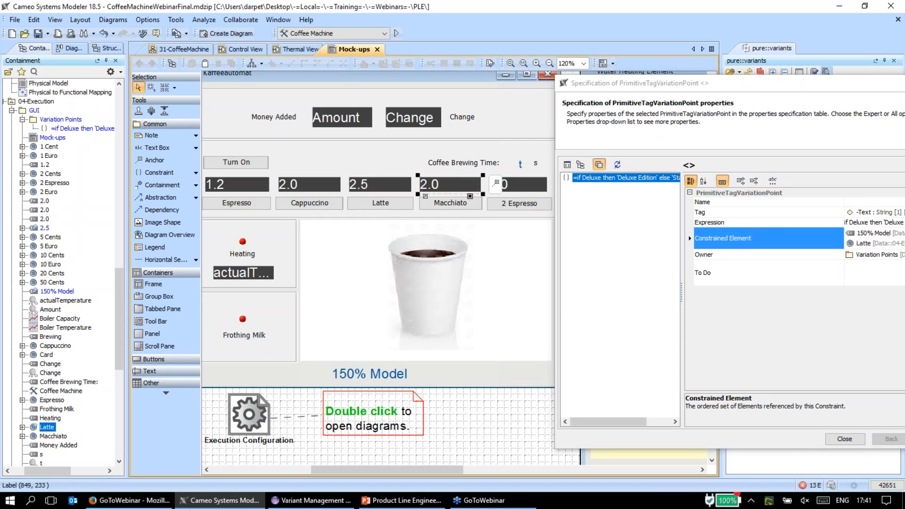
{"action": "right_click", "coordinate": [448, 184]}
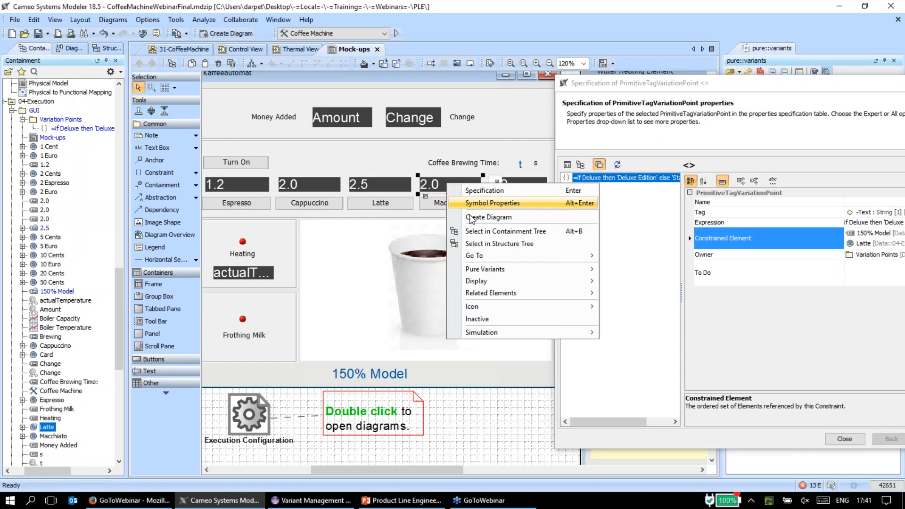
{"action": "left_click", "coordinate": [528, 232]}
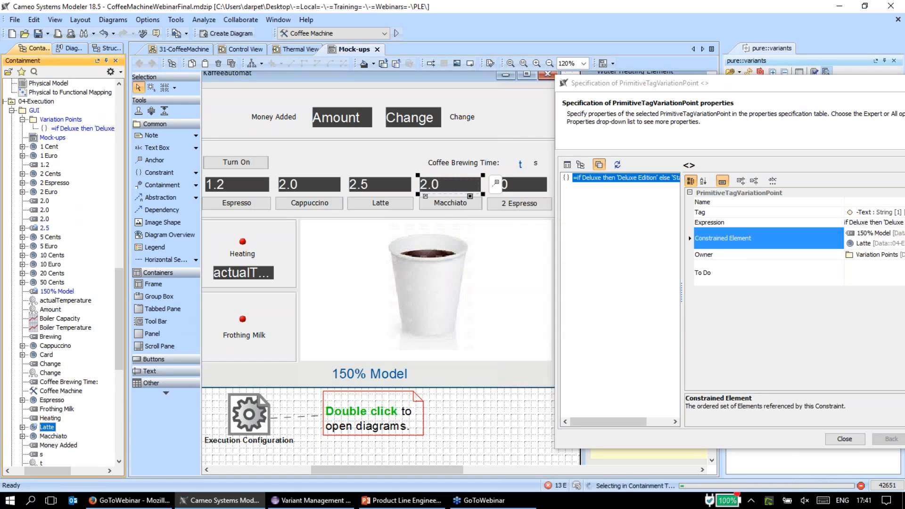
{"action": "left_click_drag", "start_coordinate": [73, 209], "coordinate": [757, 232]}
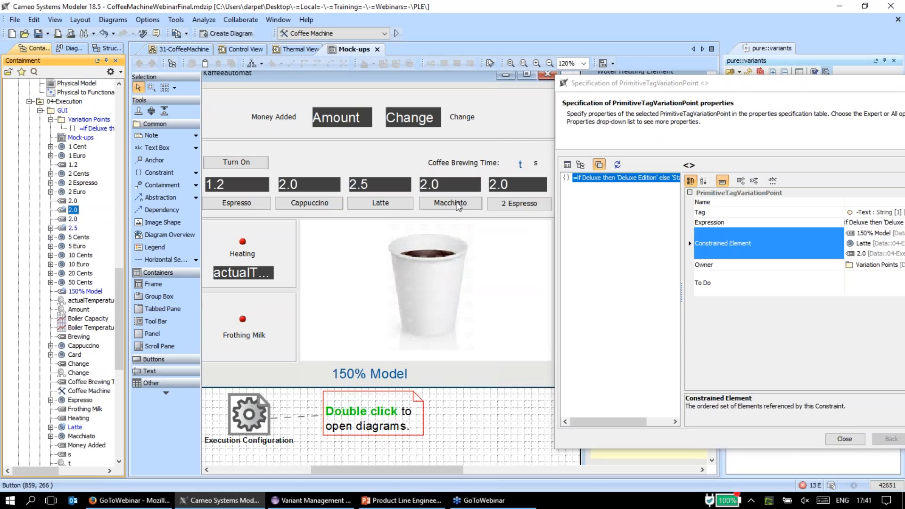
{"action": "right_click", "coordinate": [456, 206]}
{"action": "left_click", "coordinate": [504, 249]}
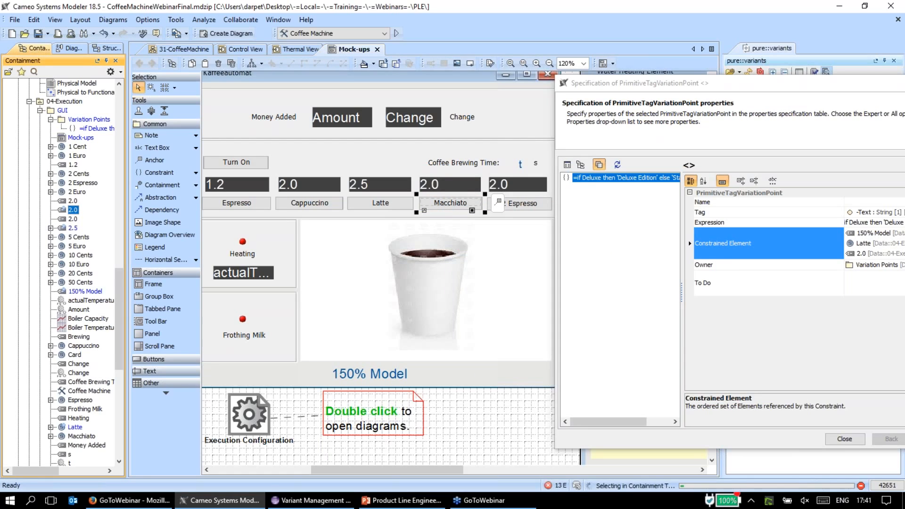
{"action": "left_click_drag", "start_coordinate": [85, 437], "coordinate": [863, 240]}
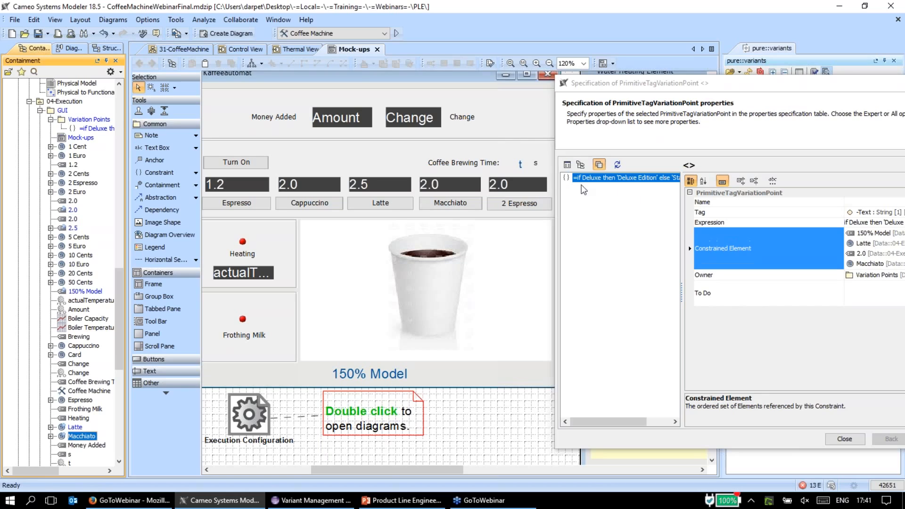
- Add the 2 Espresso button and the 2.0 label above it as constrained elements, and close the variation point's specification
{"action": "left_click", "coordinate": [516, 180]}
{"action": "right_click", "coordinate": [517, 180]}
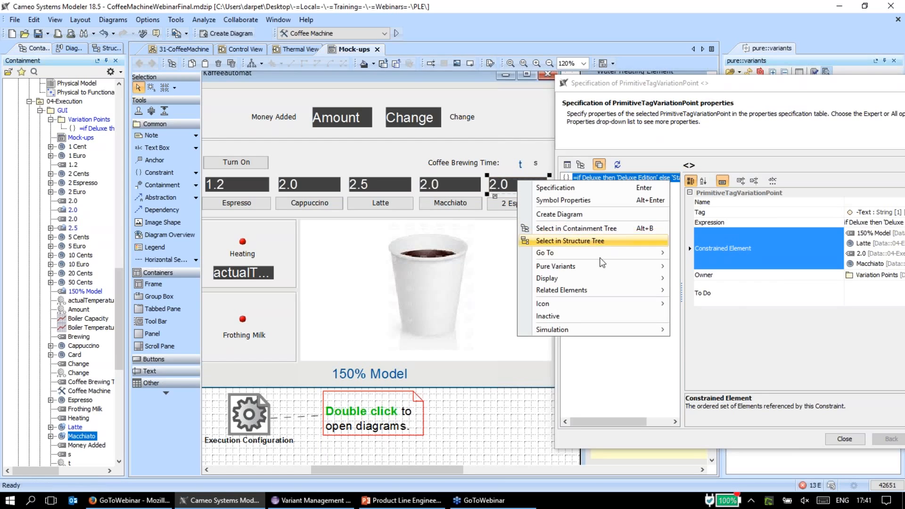
{"action": "left_click", "coordinate": [588, 230]}
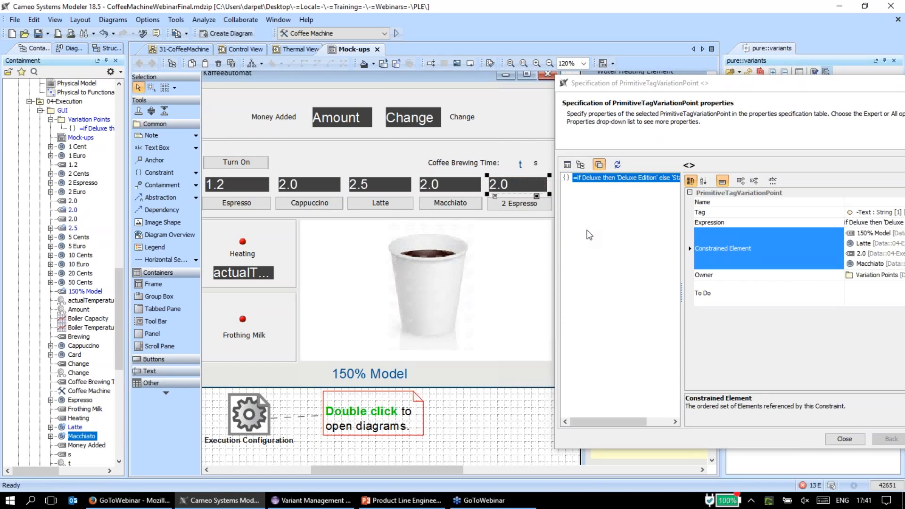
{"action": "left_click_drag", "start_coordinate": [74, 222], "coordinate": [883, 257]}
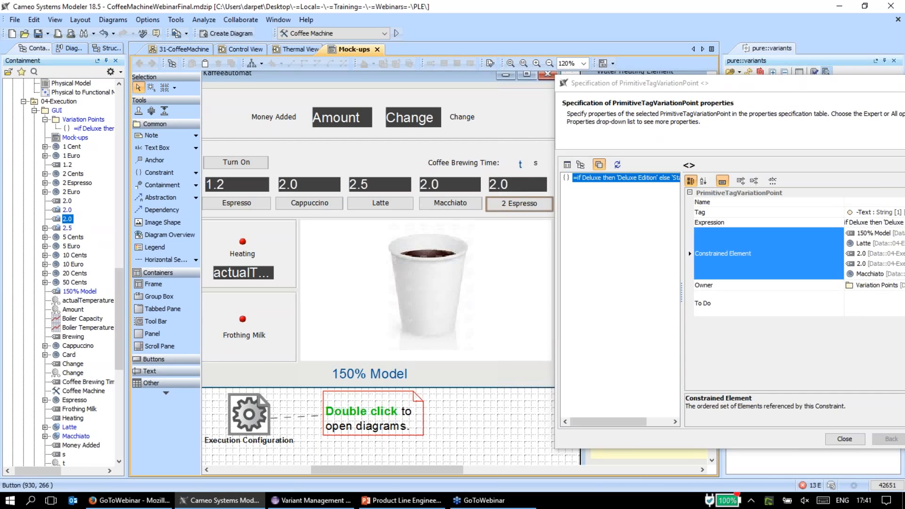
{"action": "right_click", "coordinate": [507, 207]}
{"action": "left_click", "coordinate": [527, 251]}
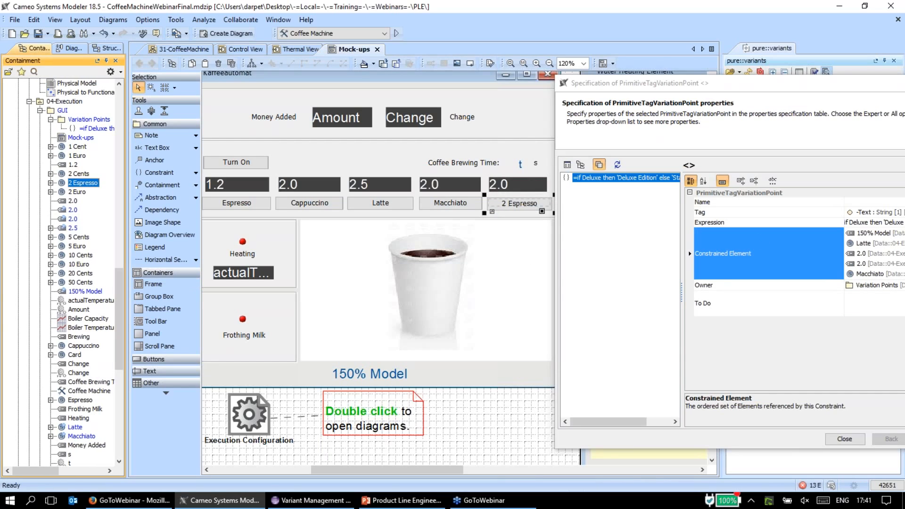
{"action": "left_click_drag", "start_coordinate": [93, 185], "coordinate": [873, 265]}
{"action": "left_click_drag", "start_coordinate": [772, 93], "coordinate": [477, 93]}
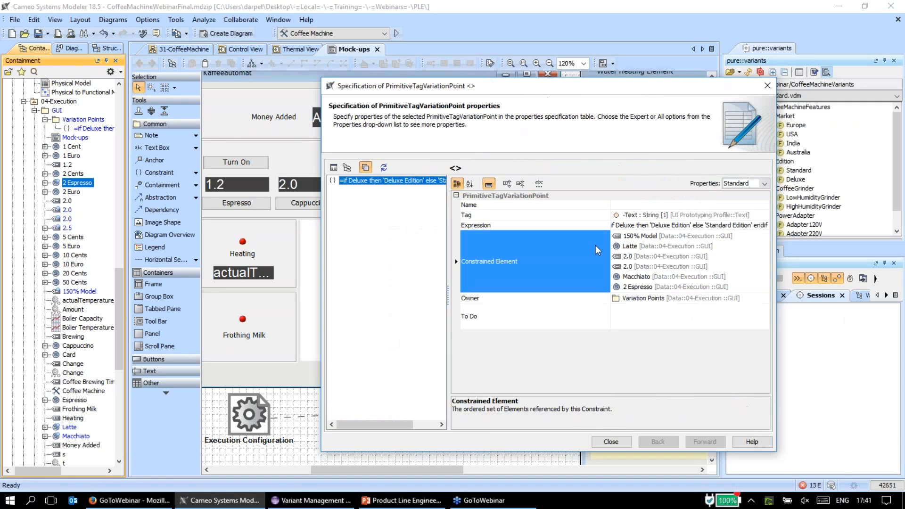
{"action": "left_click", "coordinate": [611, 443]}
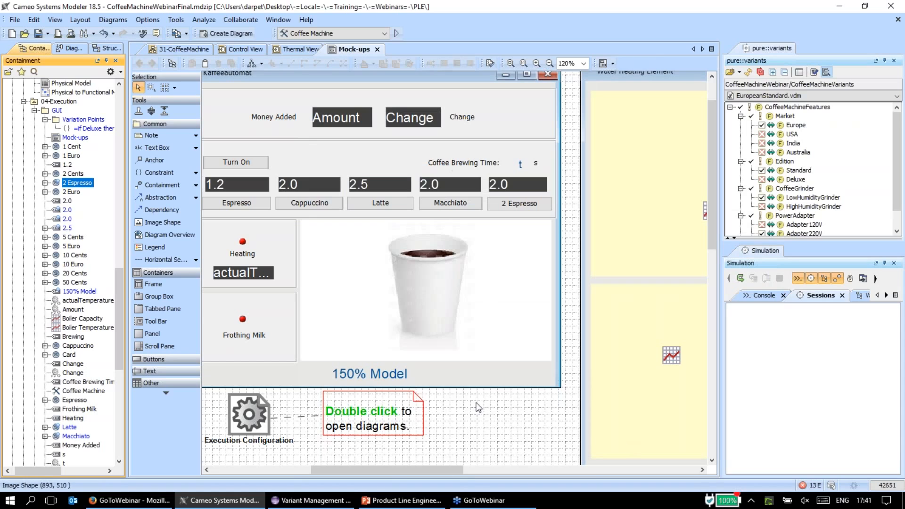
- Collapse the Variation Points package and display the 31-CoffeeMachine diagram
{"action": "left_click", "coordinate": [455, 469]}
{"action": "left_click_drag", "start_coordinate": [455, 470], "coordinate": [413, 470]}
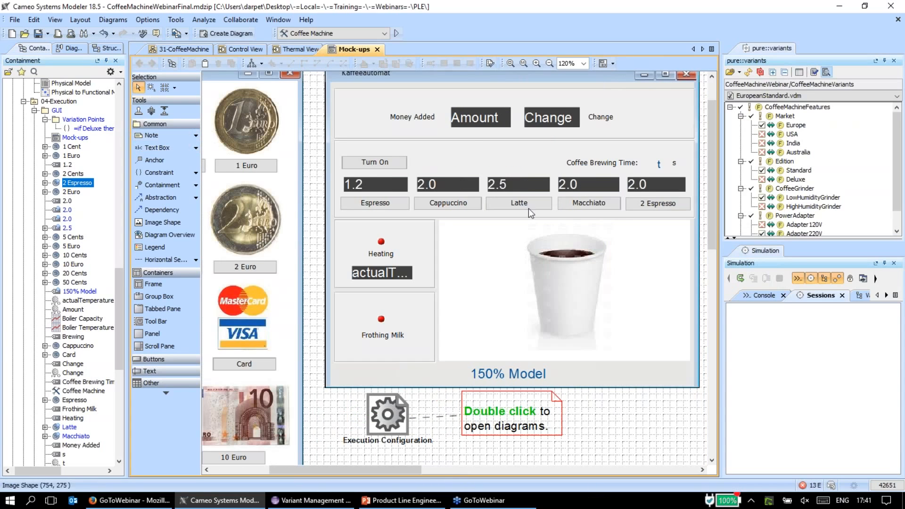
{"action": "scroll", "coordinate": [529, 208], "scroll_direction": "up", "scroll_amount": 3}
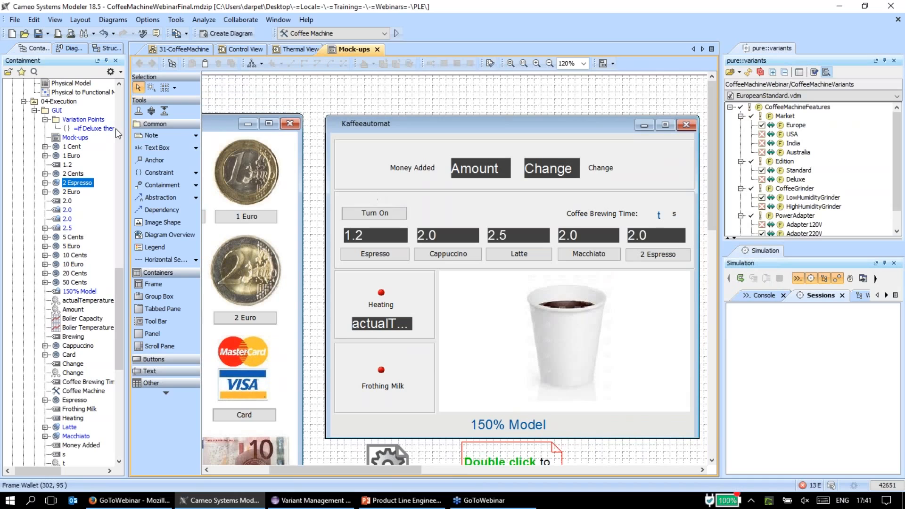
{"action": "left_click", "coordinate": [45, 120]}
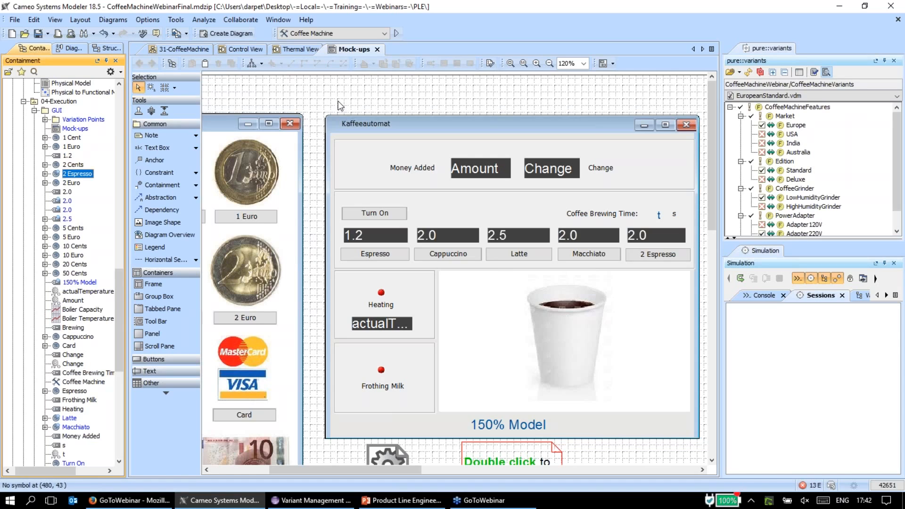
{"action": "left_click", "coordinate": [182, 49]}
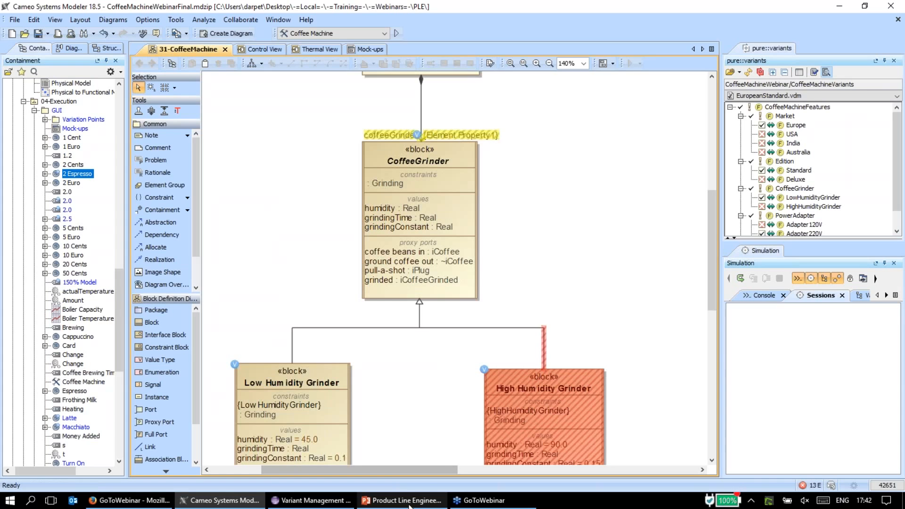
- Switch to PowerPoint to examine the CSM and pure::variants Integration slide, and return to Cameo Systems Modeler
{"action": "left_click", "coordinate": [407, 501]}
{"action": "scroll", "coordinate": [504, 348], "scroll_direction": "up", "scroll_amount": 5}
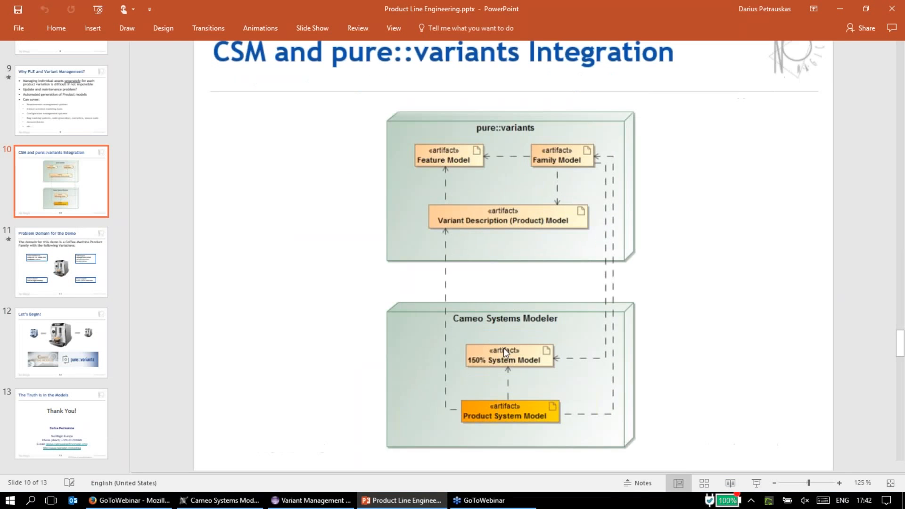
{"action": "scroll", "coordinate": [528, 264], "scroll_direction": "down", "scroll_amount": 2}
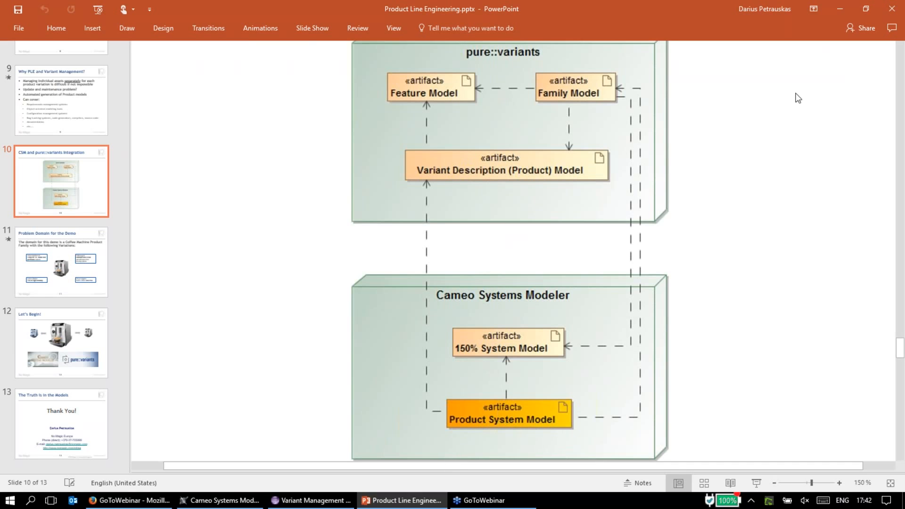
{"action": "left_click", "coordinate": [841, 14]}
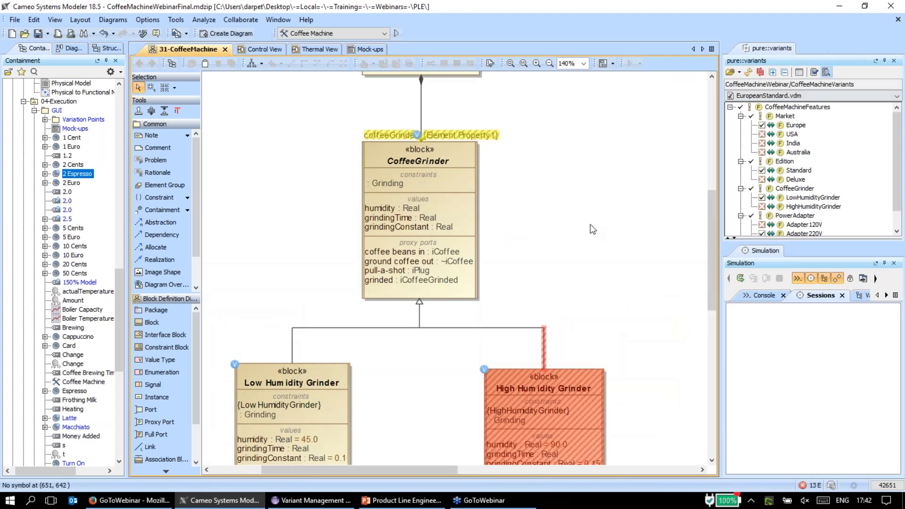
- Evaluate the 31-CoffeeMachine diagram against the EuropeanStandard.vdm variant and examine the highlighted CoffeeGrinder, Power Adapter and Display blocks
{"action": "scroll", "coordinate": [590, 225], "scroll_direction": "up", "scroll_amount": 3}
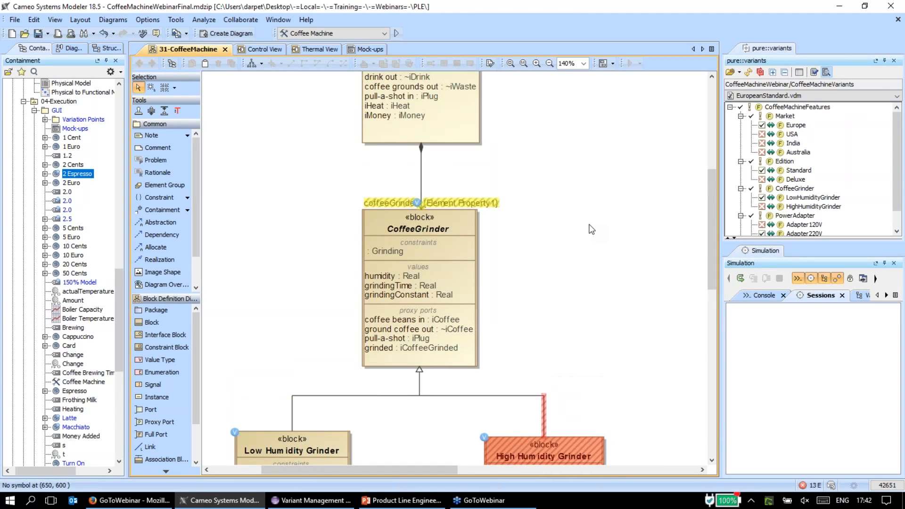
{"action": "scroll", "coordinate": [592, 230], "scroll_direction": "down", "scroll_amount": 5}
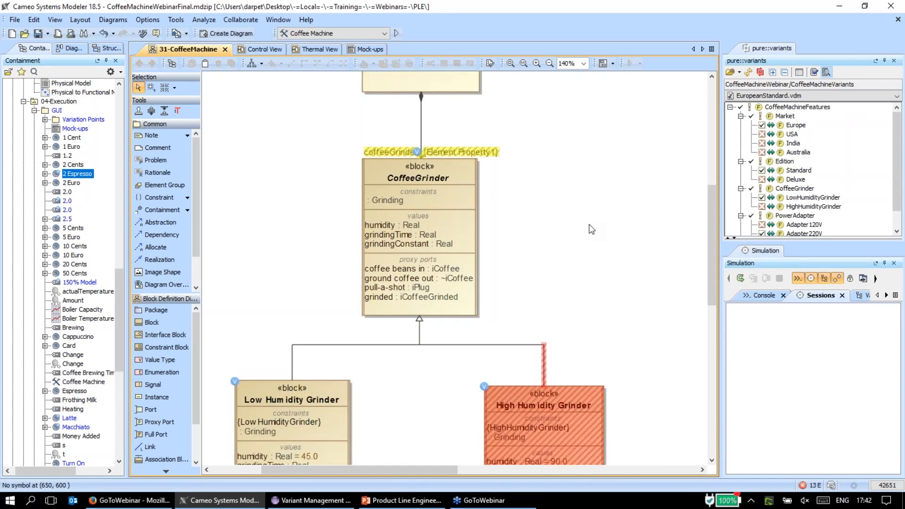
{"action": "scroll", "coordinate": [595, 227], "scroll_direction": "up", "scroll_amount": 5}
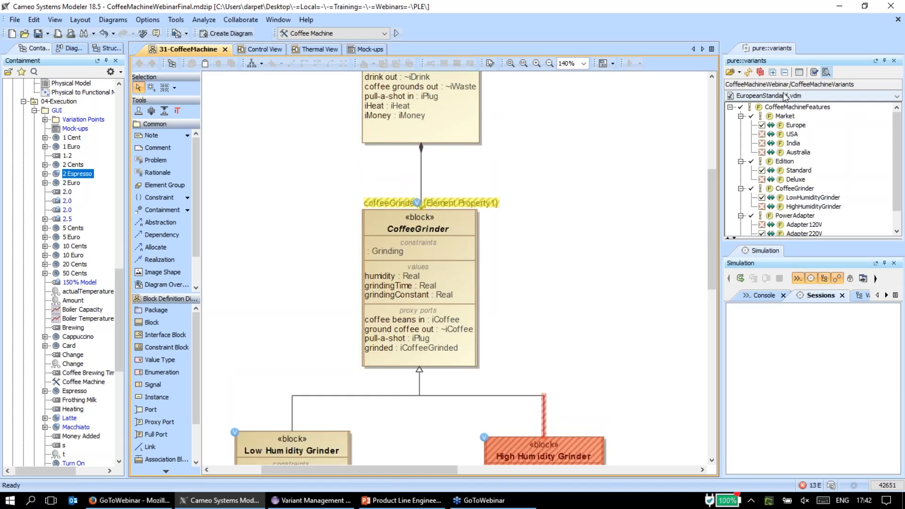
{"action": "left_click", "coordinate": [797, 97]}
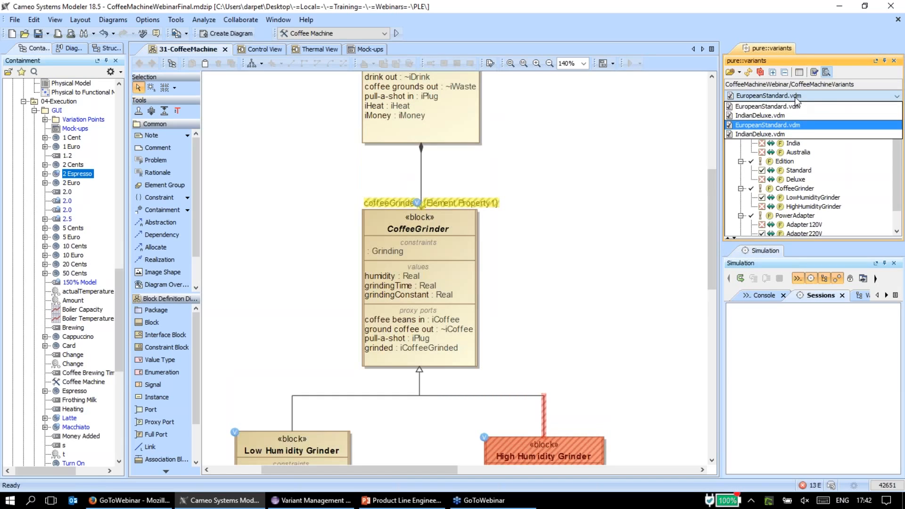
{"action": "left_click", "coordinate": [788, 125]}
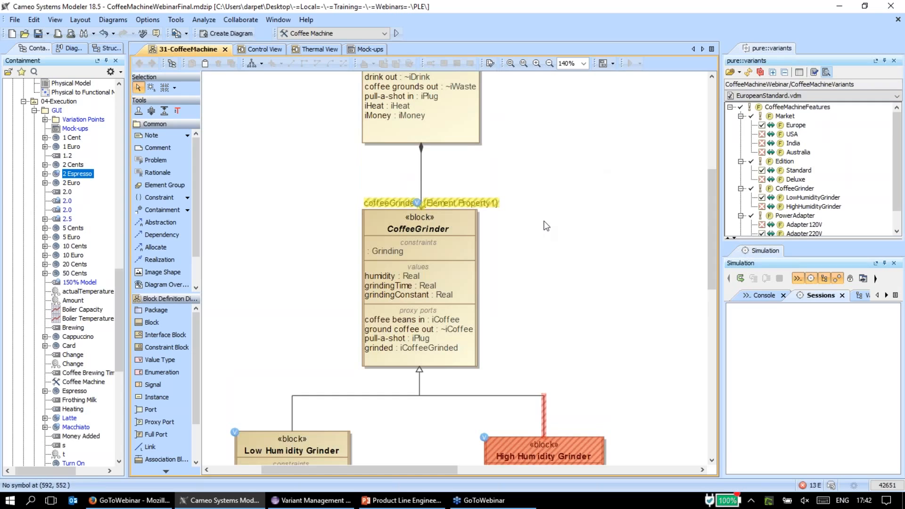
{"action": "scroll", "coordinate": [560, 225], "scroll_direction": "down", "scroll_amount": 3}
{"action": "scroll", "coordinate": [556, 219], "scroll_direction": "up", "scroll_amount": 7}
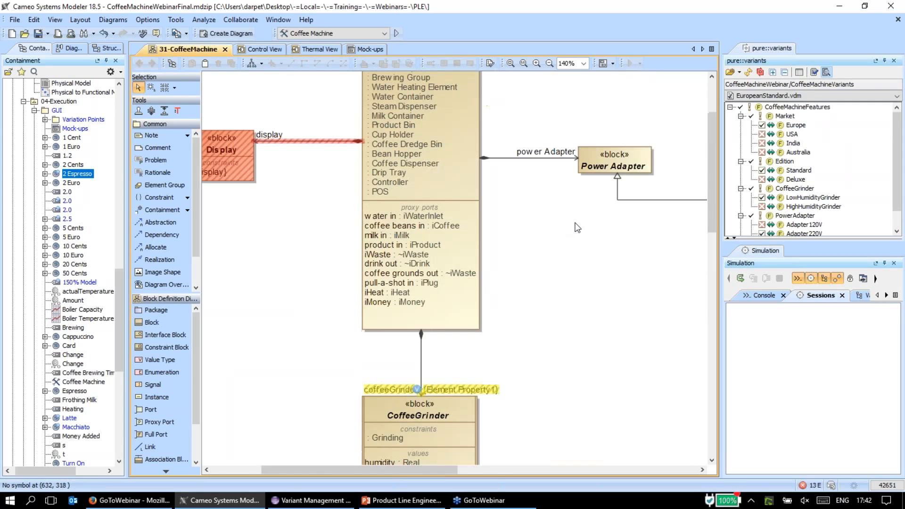
{"action": "scroll", "coordinate": [577, 227], "scroll_direction": "up", "scroll_amount": 3}
{"action": "left_click_drag", "start_coordinate": [412, 469], "coordinate": [401, 469]}
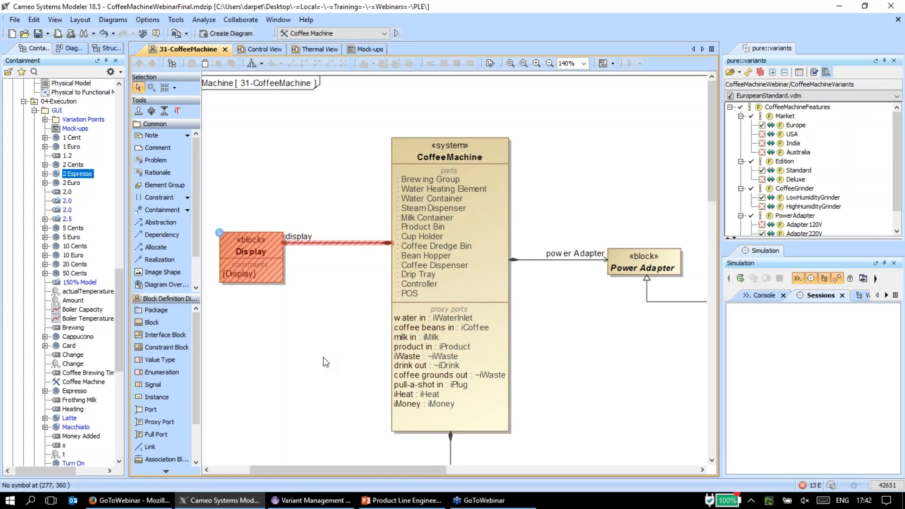
- Turn off the variant highlighting on the 31-CoffeeMachine diagram and collapse the 04-Execution package
{"action": "left_click", "coordinate": [827, 72]}
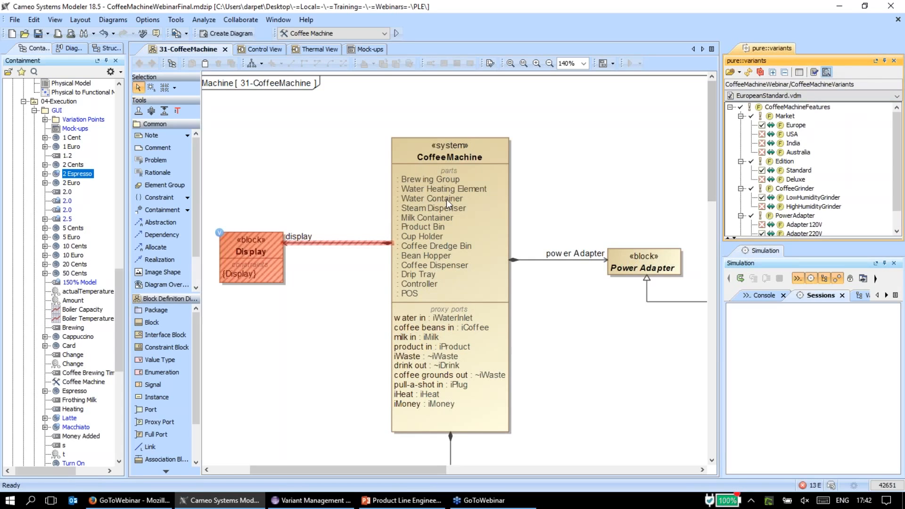
{"action": "left_click", "coordinate": [321, 175]}
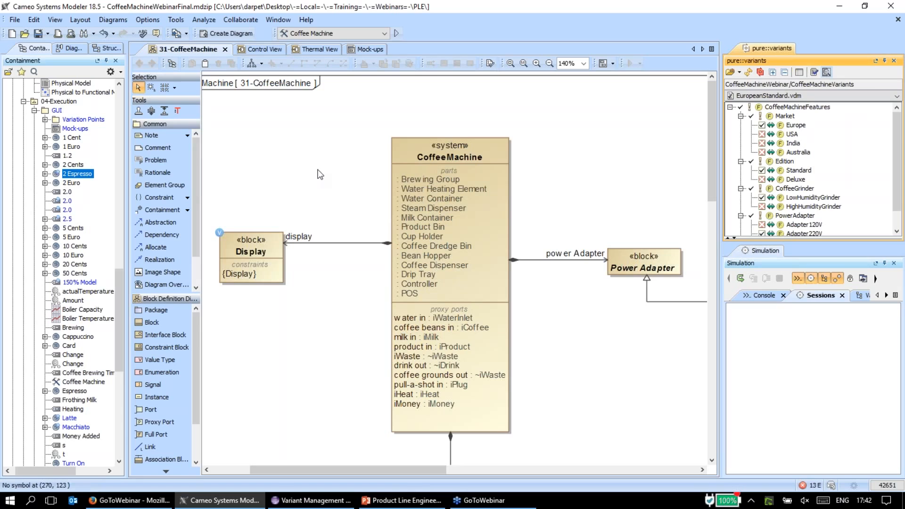
{"action": "left_click", "coordinate": [23, 102]}
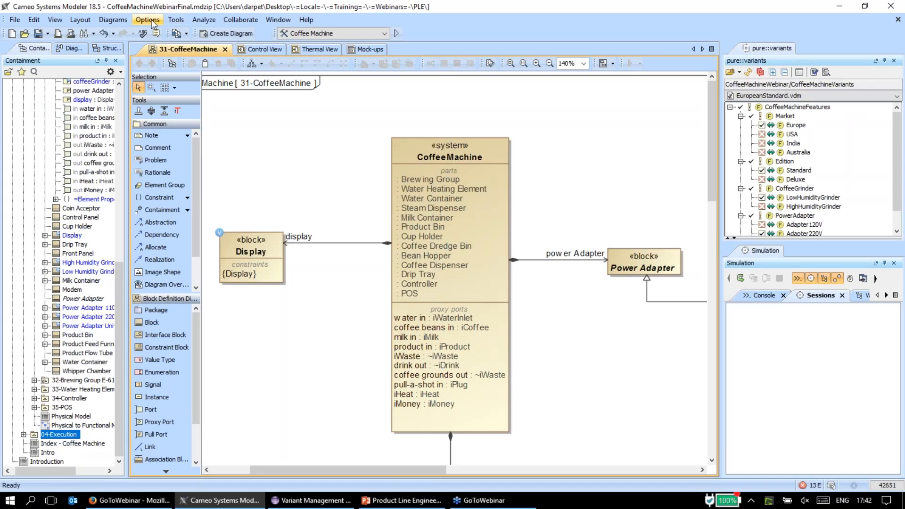
- Set up a Variant Realization model transformation with the entire Data package as its source
{"action": "left_click", "coordinate": [176, 19]}
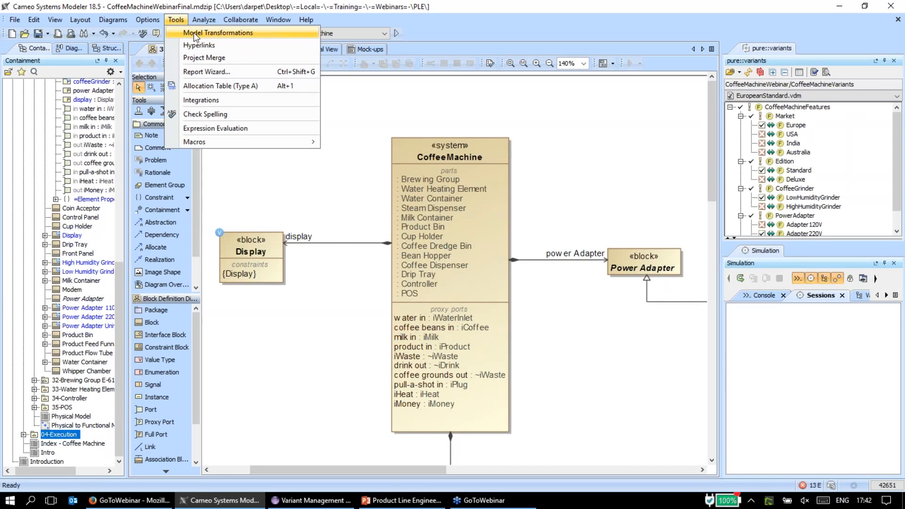
{"action": "left_click", "coordinate": [209, 36]}
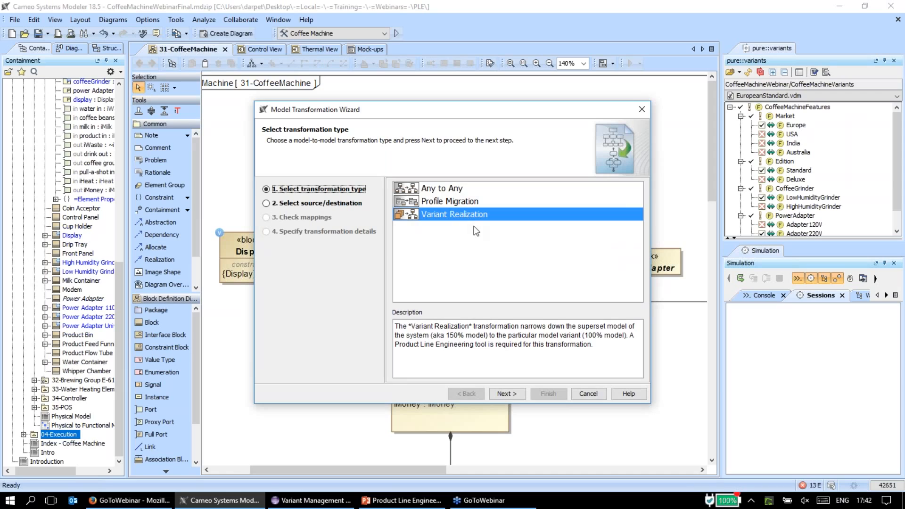
{"action": "left_click", "coordinate": [504, 394]}
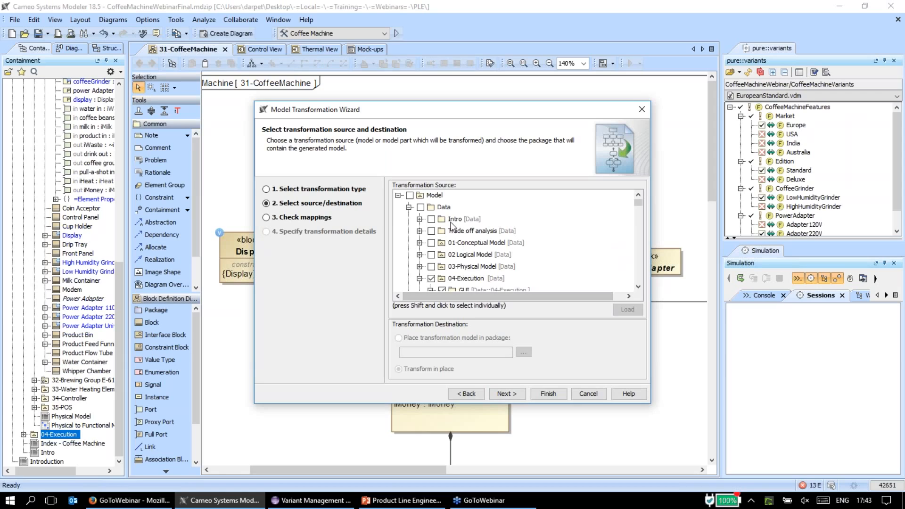
{"action": "left_click", "coordinate": [421, 208]}
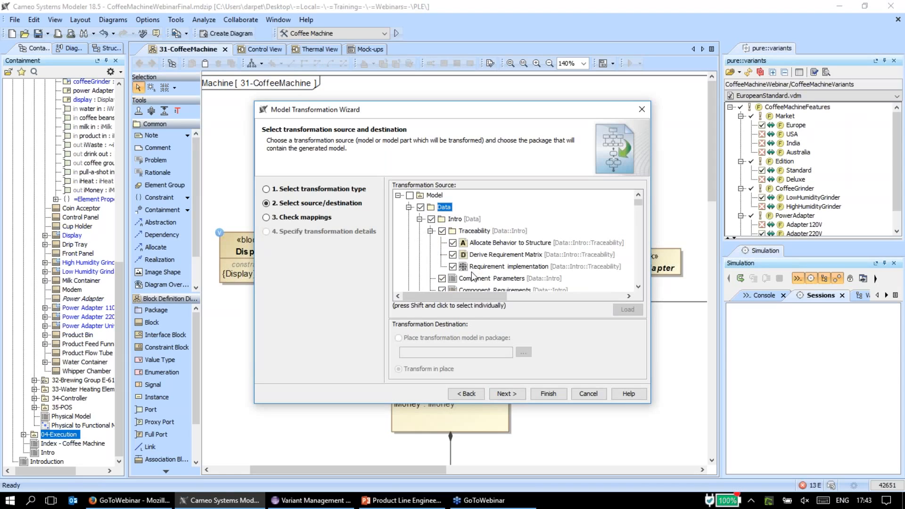
{"action": "left_click", "coordinate": [513, 399]}
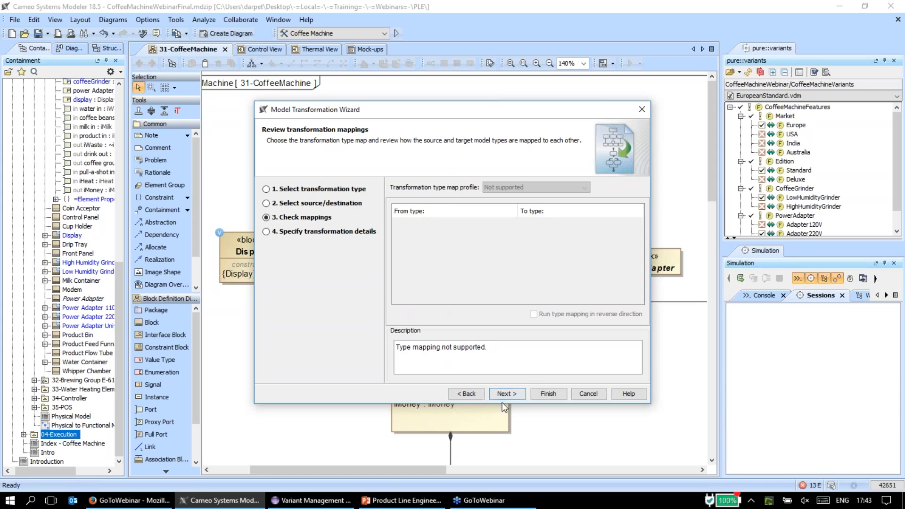
{"action": "left_click", "coordinate": [506, 396]}
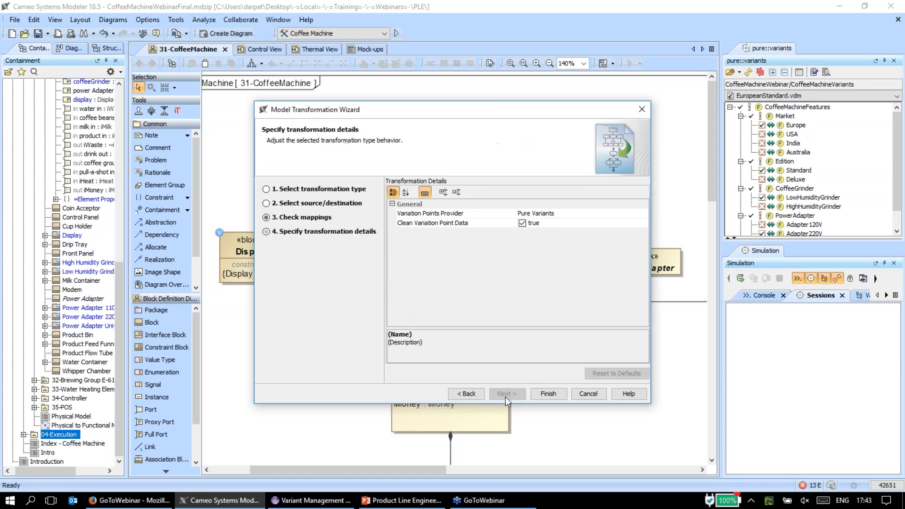
- Keep Pure Variants as the variation points provider with Clean Variation Point Data enabled, and run the transformation
{"action": "left_click", "coordinate": [542, 213]}
{"action": "left_click", "coordinate": [551, 213]}
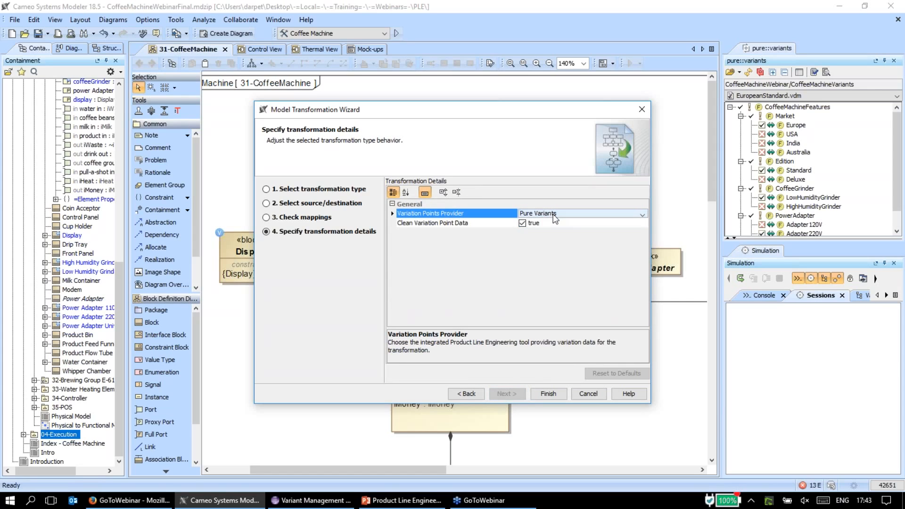
{"action": "left_click", "coordinate": [530, 215]}
{"action": "left_click", "coordinate": [547, 223]}
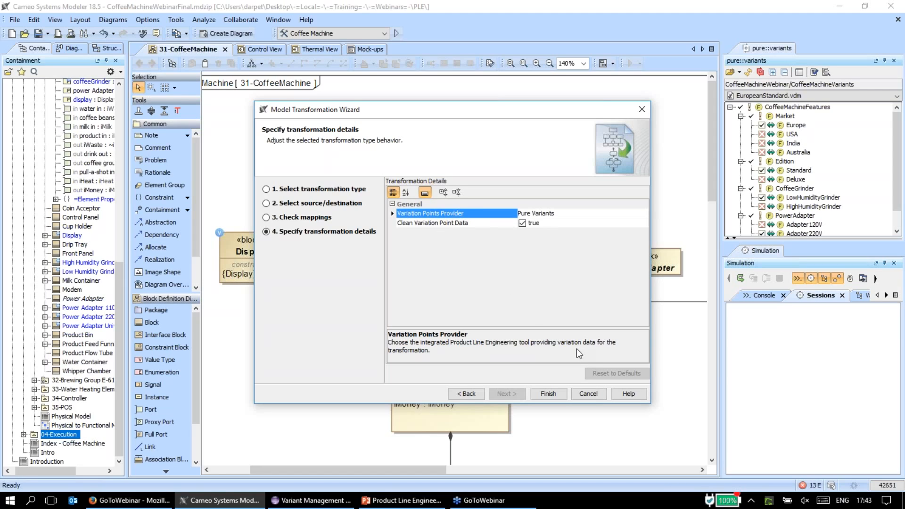
{"action": "left_click", "coordinate": [552, 395]}
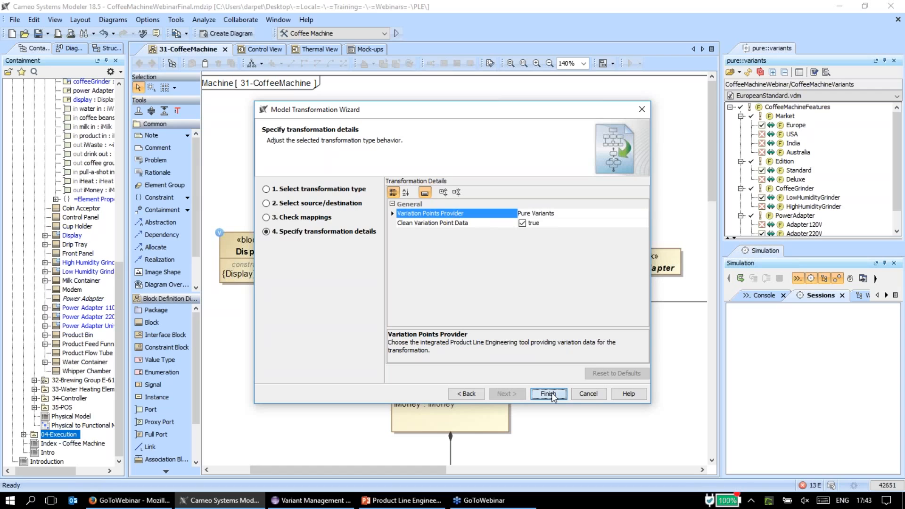
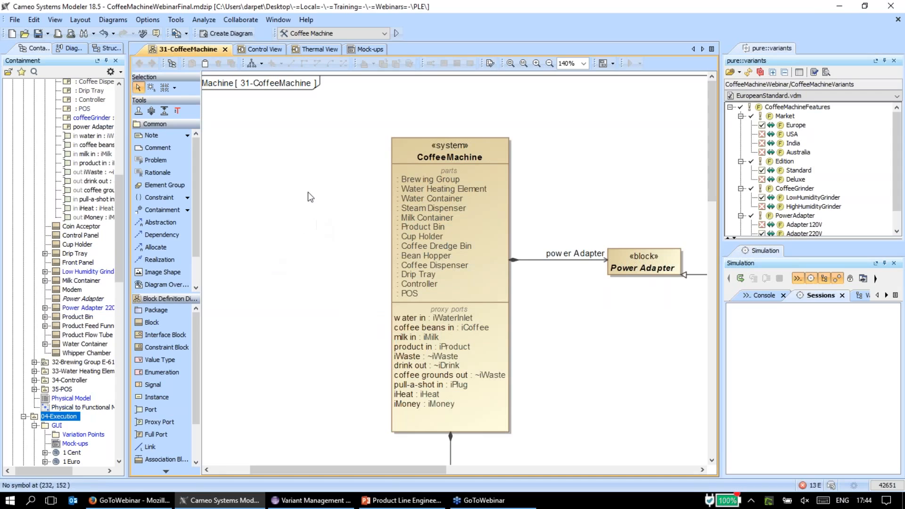
- Move the CoffeeGrinder block directly above Low Humidity Grinder and straighten the generalization between them
{"action": "scroll", "coordinate": [297, 232], "scroll_direction": "down", "scroll_amount": 1}
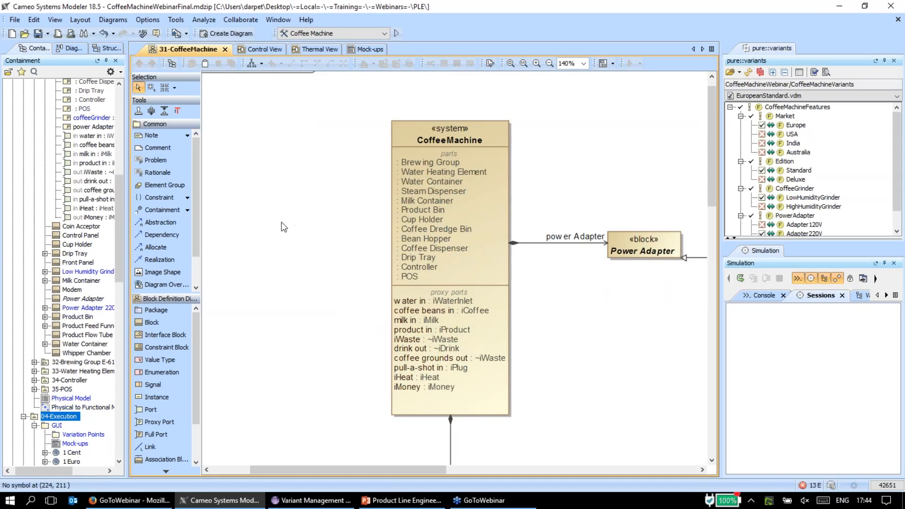
{"action": "scroll", "coordinate": [285, 227], "scroll_direction": "down", "scroll_amount": 4}
{"action": "scroll", "coordinate": [288, 225], "scroll_direction": "down", "scroll_amount": 16}
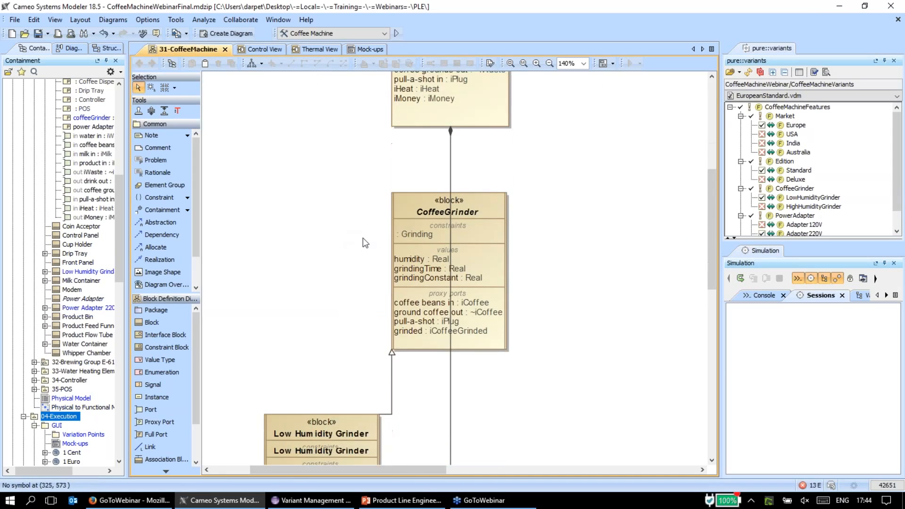
{"action": "left_click_drag", "start_coordinate": [307, 156], "coordinate": [301, 161]}
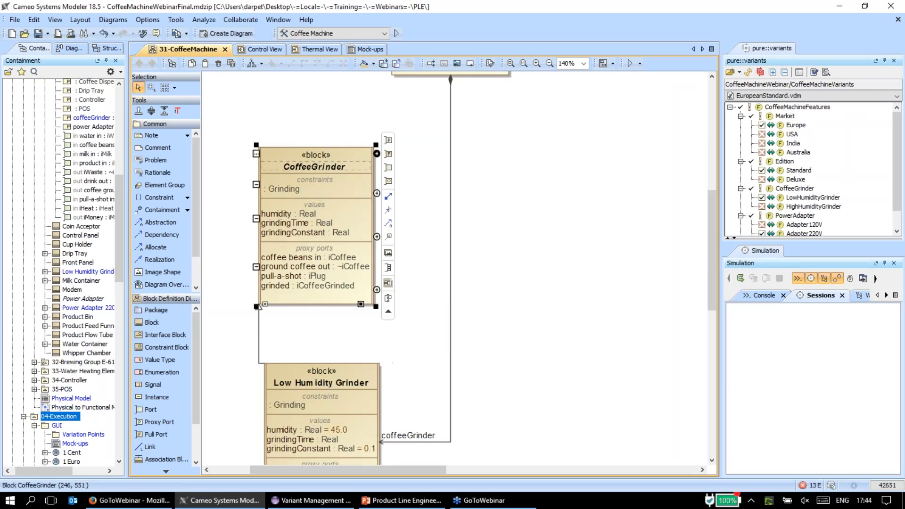
{"action": "left_click_drag", "start_coordinate": [261, 333], "coordinate": [312, 337]}
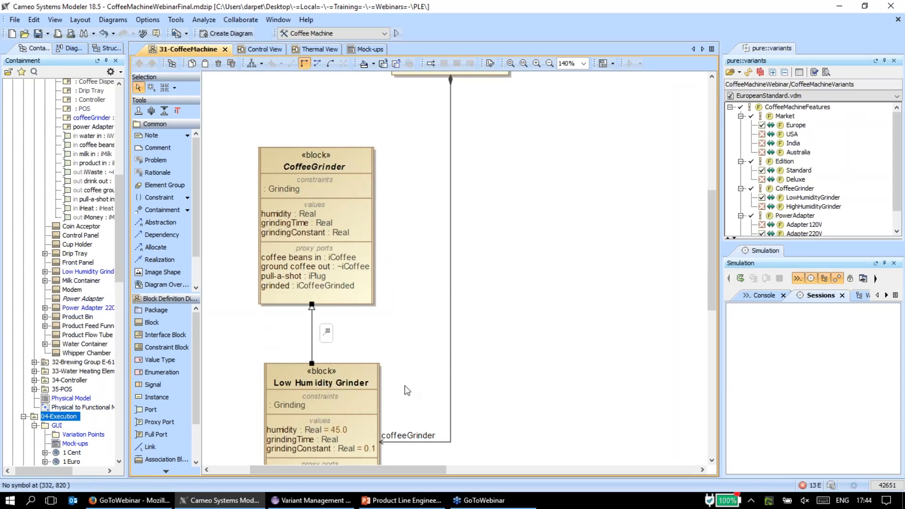
- Examine the grinder blocks in the transformed 31-CoffeeMachine diagram, and the coffeeGrinder part in the Control View and Thermal View diagrams
{"action": "scroll", "coordinate": [443, 219], "scroll_direction": "up", "scroll_amount": 4}
{"action": "scroll", "coordinate": [444, 219], "scroll_direction": "down", "scroll_amount": 7}
{"action": "scroll", "coordinate": [347, 358], "scroll_direction": "down", "scroll_amount": 1}
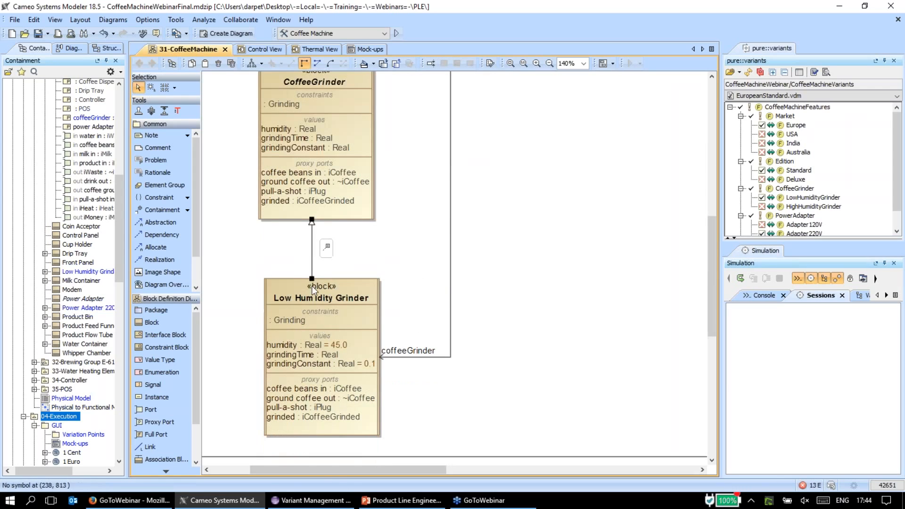
{"action": "scroll", "coordinate": [406, 258], "scroll_direction": "up", "scroll_amount": 4}
{"action": "scroll", "coordinate": [408, 264], "scroll_direction": "down", "scroll_amount": 4}
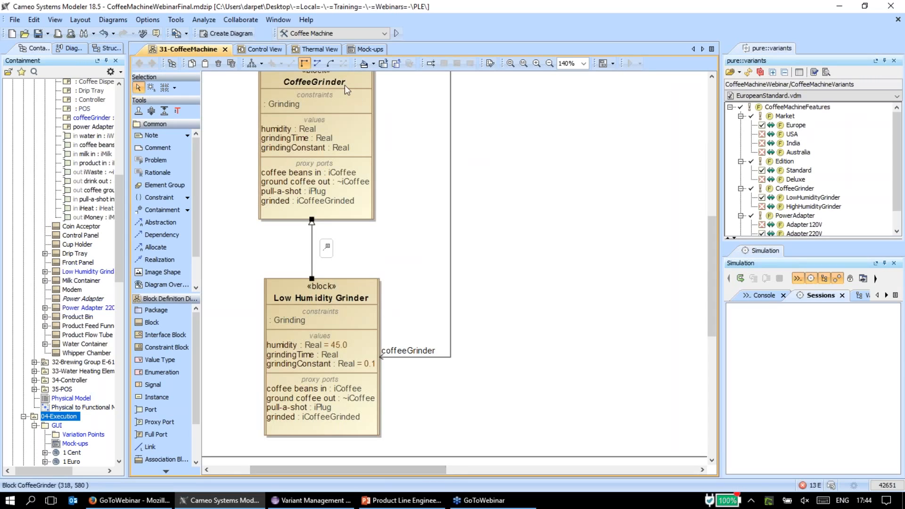
{"action": "left_click", "coordinate": [264, 50]}
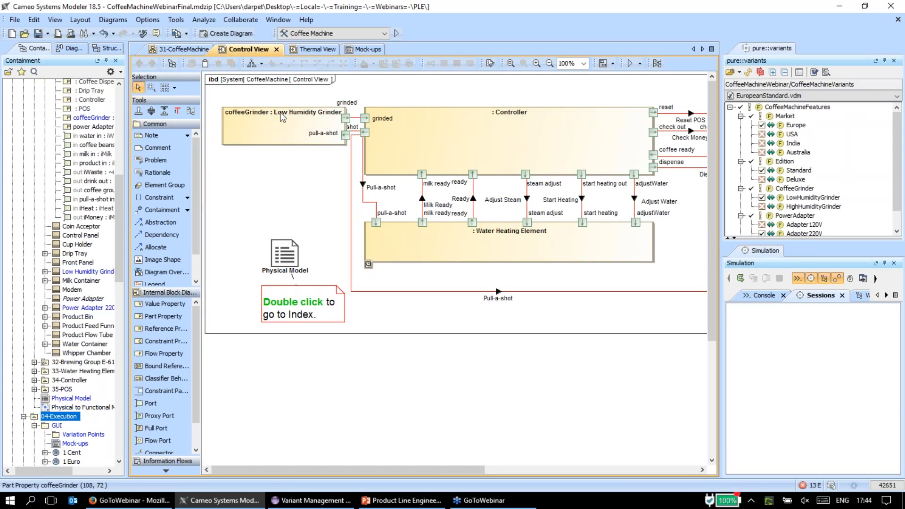
{"action": "left_click", "coordinate": [317, 49]}
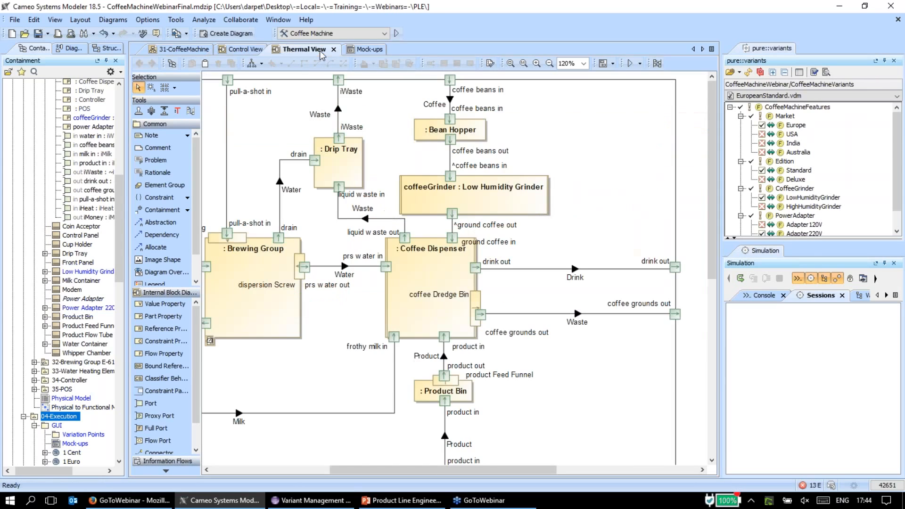
- Run the Coffee Machine simulation and arrange the Wallet, Water Heating Element and Kaffeeautomat windows side by side to examine the mock-up
{"action": "left_click", "coordinate": [399, 33]}
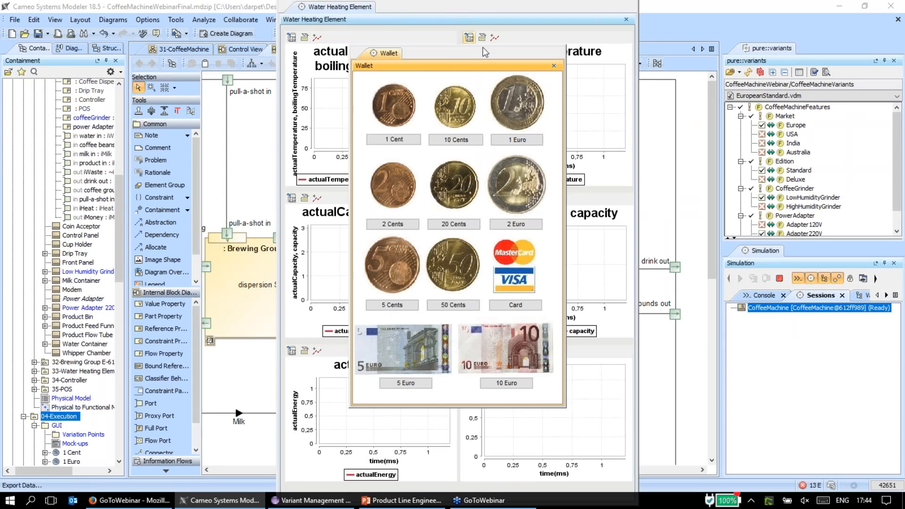
{"action": "left_click_drag", "start_coordinate": [446, 55], "coordinate": [156, 57]}
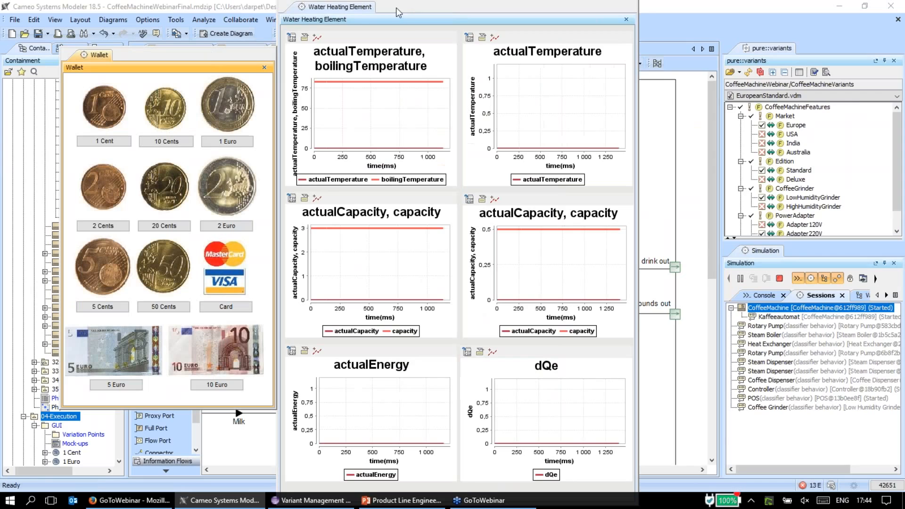
{"action": "left_click_drag", "start_coordinate": [396, 8], "coordinate": [743, 28]}
{"action": "left_click_drag", "start_coordinate": [489, 89], "coordinate": [485, 64]}
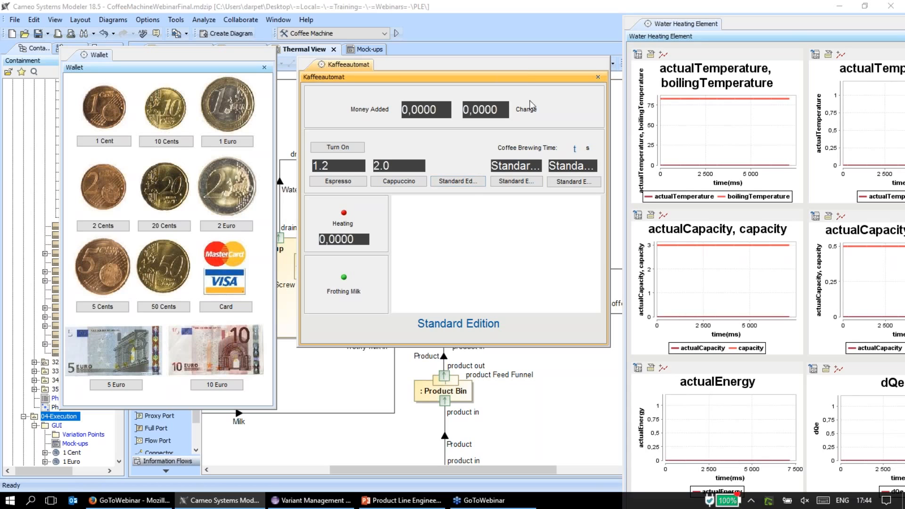
{"action": "left_click_drag", "start_coordinate": [517, 54], "coordinate": [515, 58]}
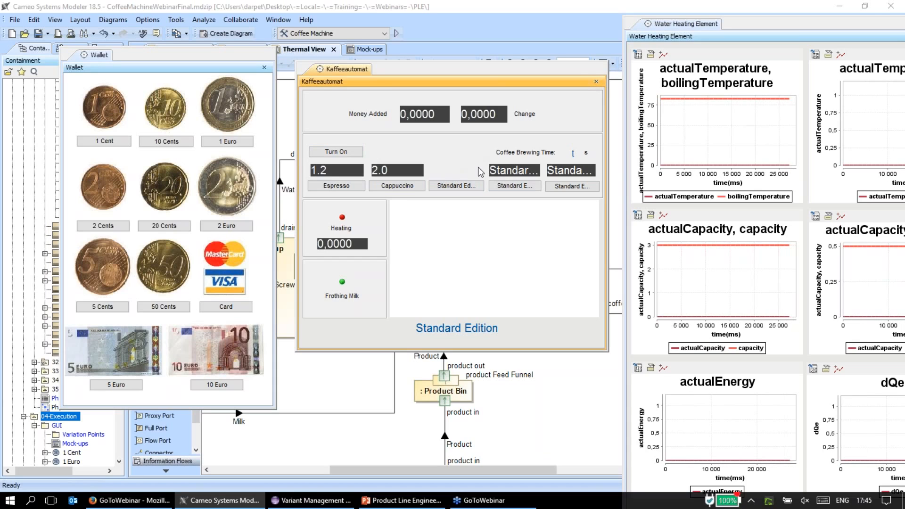
- Close the Kaffeeautomat mock-up and terminate the running simulation
{"action": "left_click", "coordinate": [596, 81]}
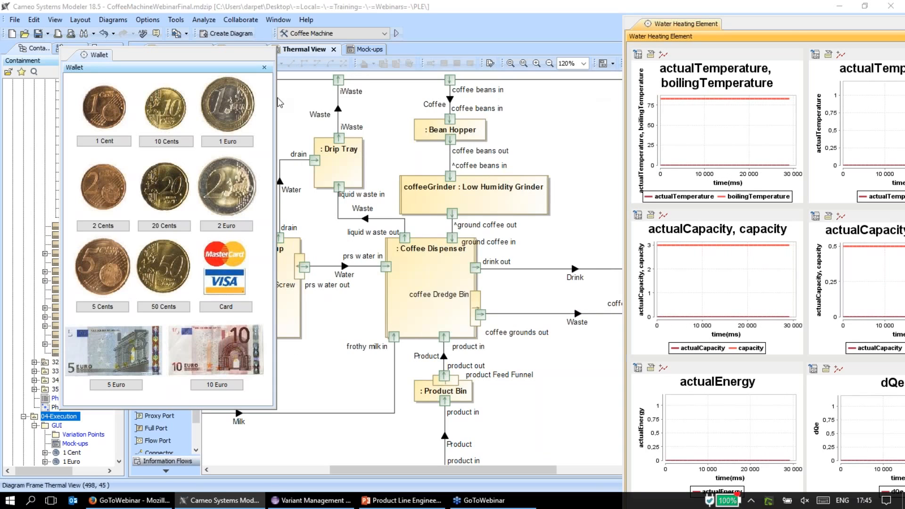
{"action": "left_click_drag", "start_coordinate": [702, 25], "coordinate": [372, 19]}
{"action": "left_click", "coordinate": [779, 280]}
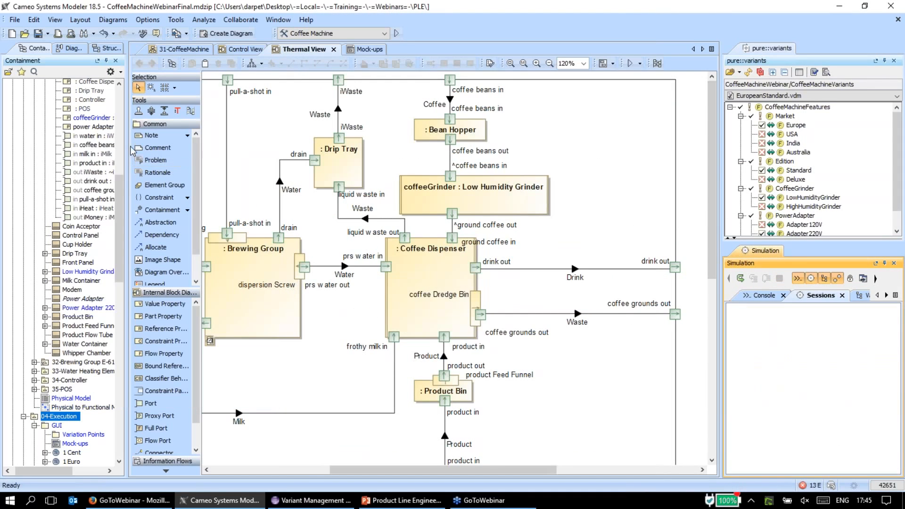
- Examine the GUI package under 04-Execution in the containment tree, including its Variation Points package and Standard Edition elements
{"action": "scroll", "coordinate": [66, 329], "scroll_direction": "down", "scroll_amount": 3}
{"action": "scroll", "coordinate": [84, 340], "scroll_direction": "down", "scroll_amount": 2}
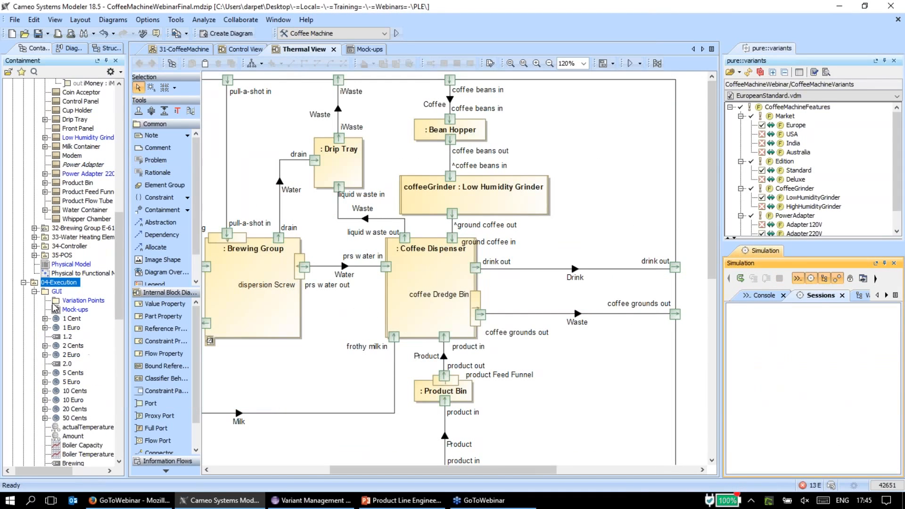
{"action": "left_click", "coordinate": [53, 302]}
{"action": "scroll", "coordinate": [104, 304], "scroll_direction": "down", "scroll_amount": 2}
{"action": "scroll", "coordinate": [106, 259], "scroll_direction": "down", "scroll_amount": 2}
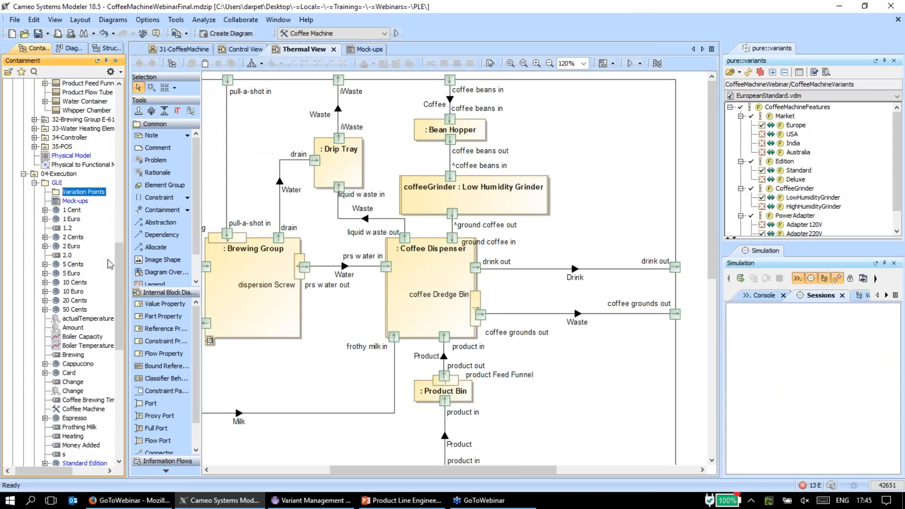
{"action": "left_click", "coordinate": [59, 185]}
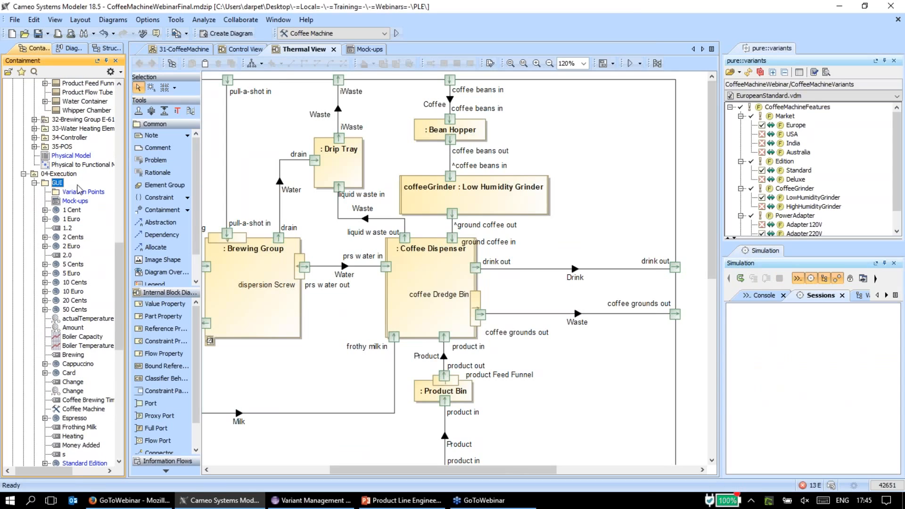
{"action": "scroll", "coordinate": [77, 209], "scroll_direction": "down", "scroll_amount": 2}
{"action": "scroll", "coordinate": [77, 235], "scroll_direction": "up", "scroll_amount": 2}
{"action": "scroll", "coordinate": [72, 197], "scroll_direction": "down", "scroll_amount": 1}
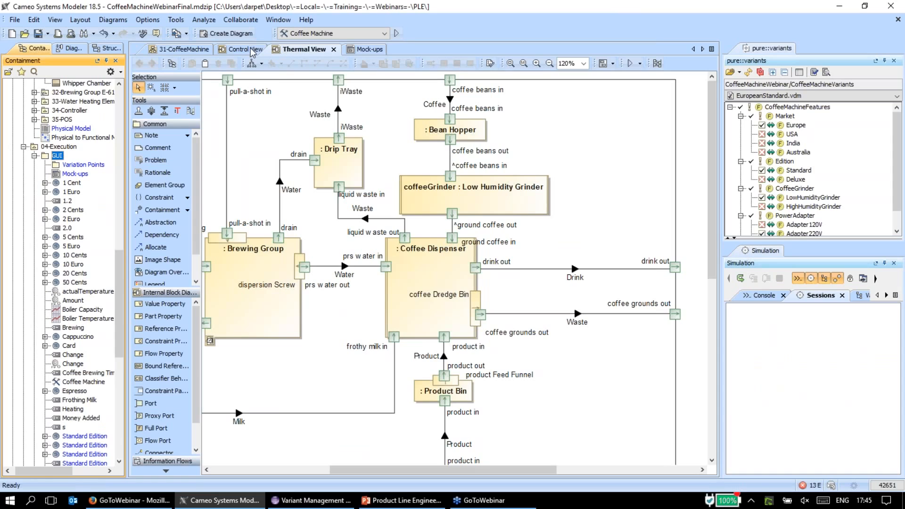
{"action": "left_click", "coordinate": [77, 166]}
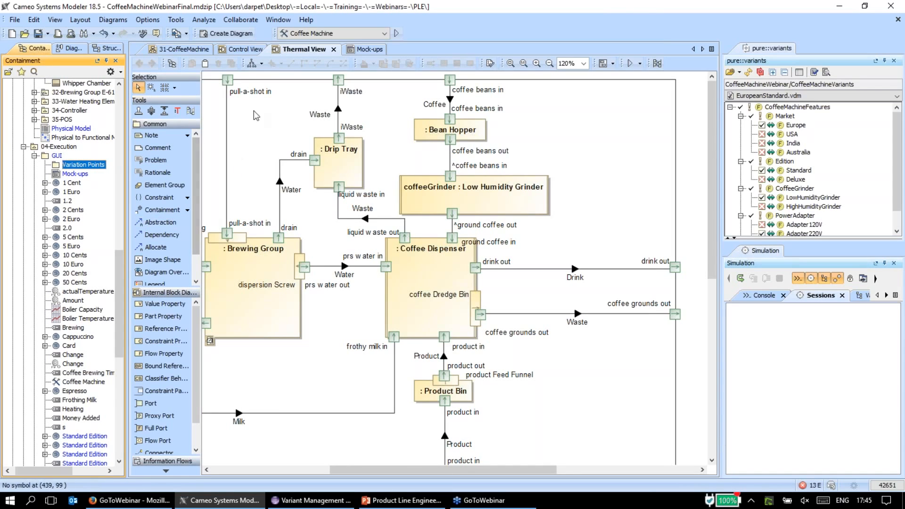
- Undo the grinder layout changes and the variant transformation in the 31-CoffeeMachine diagram to restore the full 150% model
{"action": "left_click", "coordinate": [193, 49]}
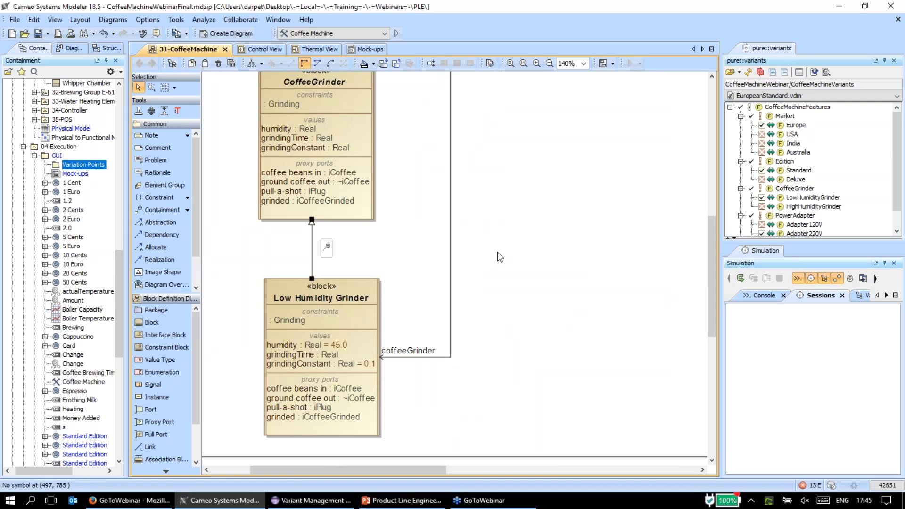
{"action": "key", "text": "ctrl+z"}
{"action": "key", "text": "ctrl+y"}
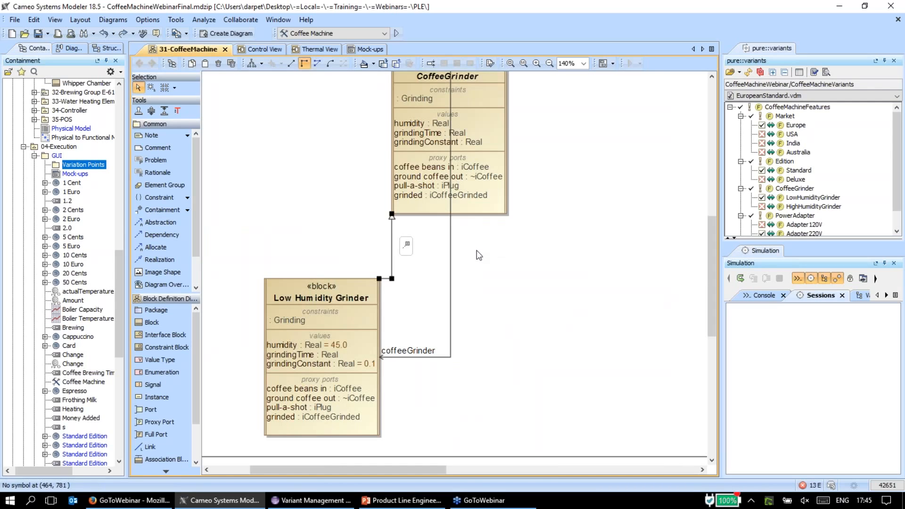
{"action": "scroll", "coordinate": [488, 253], "scroll_direction": "up", "scroll_amount": 3}
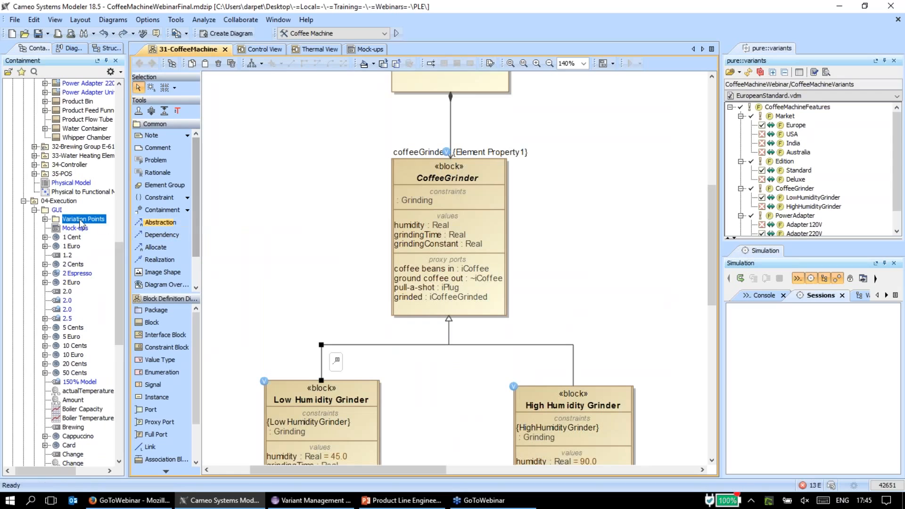
- Move the Deluxe Edition/Standard Edition text variation point from the Variation Points package into the mock-up's 150% Model label
{"action": "left_click", "coordinate": [45, 219]}
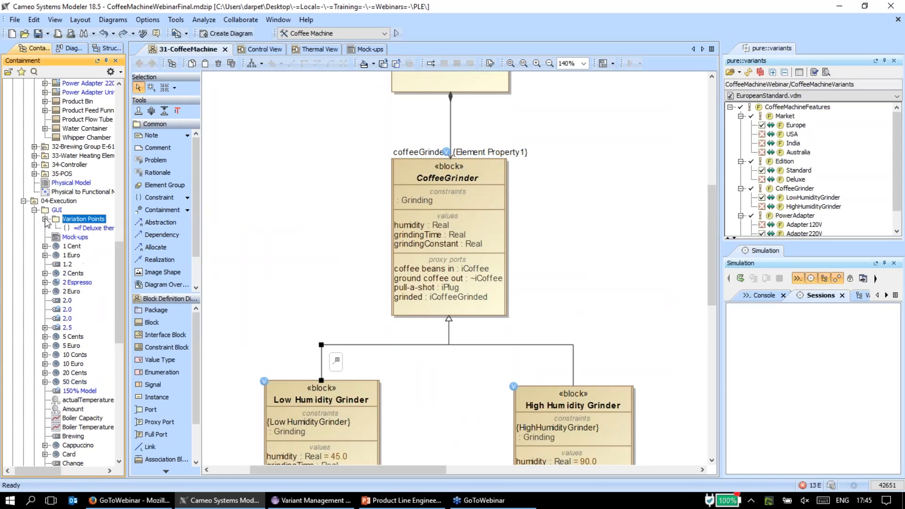
{"action": "left_click", "coordinate": [87, 230]}
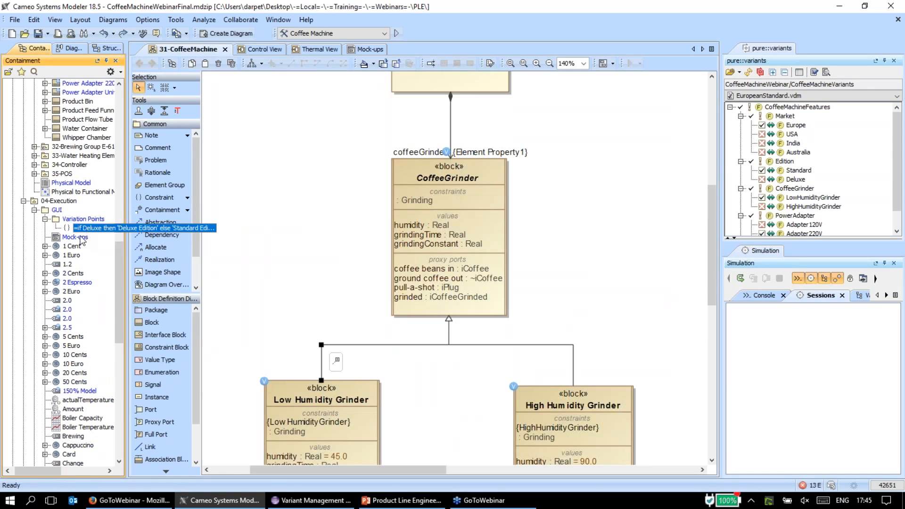
{"action": "scroll", "coordinate": [83, 237], "scroll_direction": "down", "scroll_amount": 1}
{"action": "scroll", "coordinate": [98, 255], "scroll_direction": "down", "scroll_amount": 3}
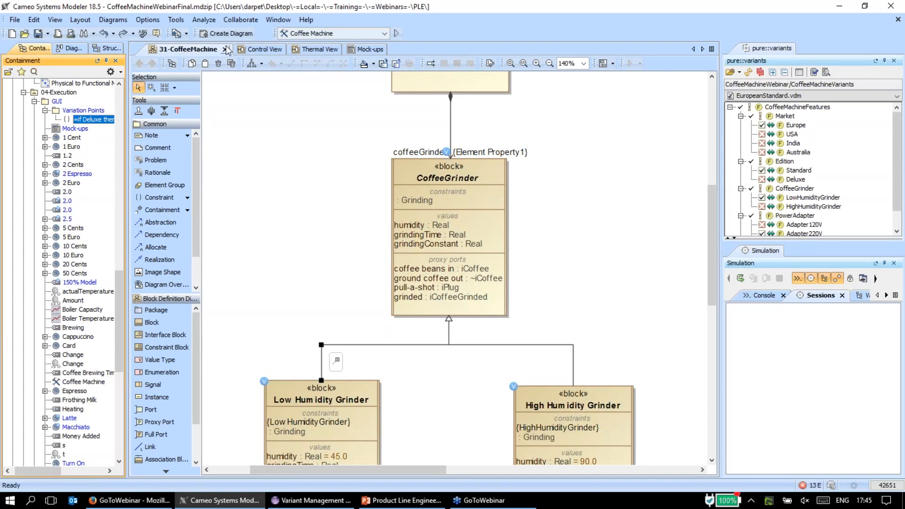
{"action": "left_click", "coordinate": [367, 50]}
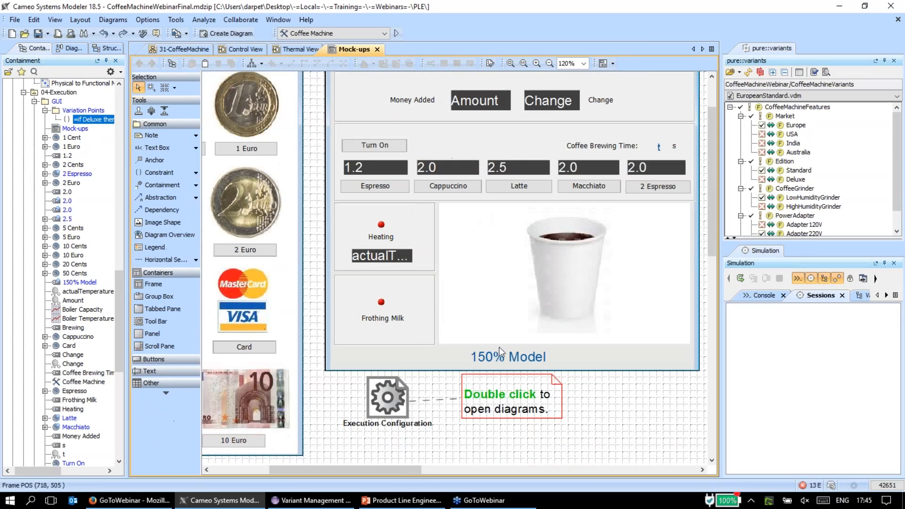
{"action": "right_click", "coordinate": [489, 349]}
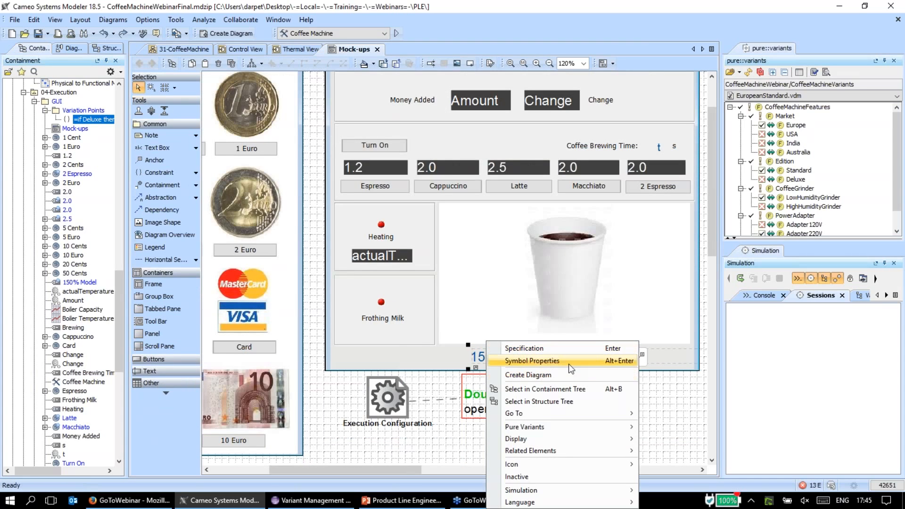
{"action": "left_click", "coordinate": [546, 389]}
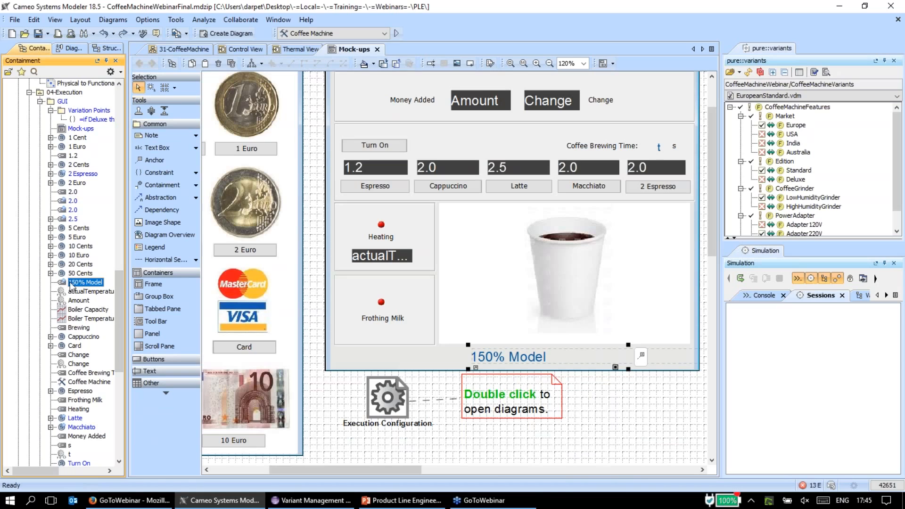
{"action": "left_click", "coordinate": [86, 282]}
{"action": "left_click_drag", "start_coordinate": [90, 121], "coordinate": [93, 283]}
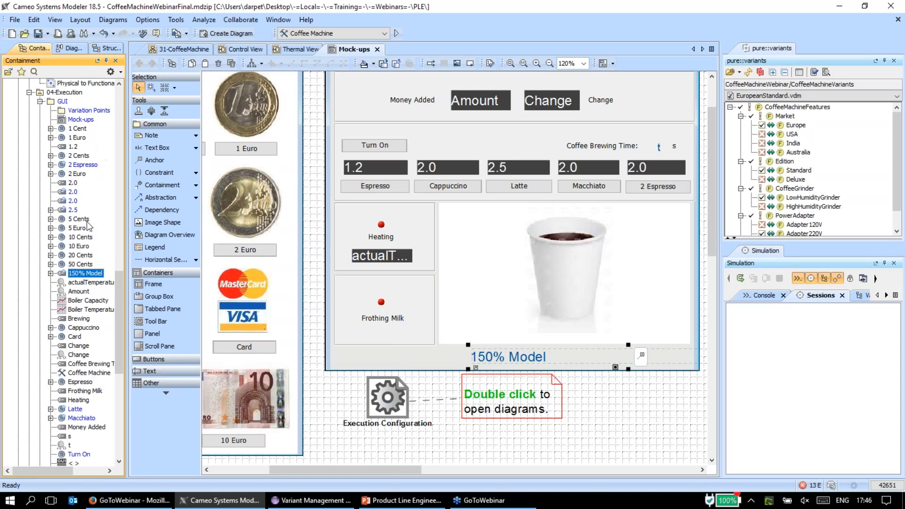
- Remove Latte, both 2.0 labels, Macchiato and 2 Espresso from the constrained elements of the 150% Model label's text variation point
{"action": "double_click", "coordinate": [86, 274]}
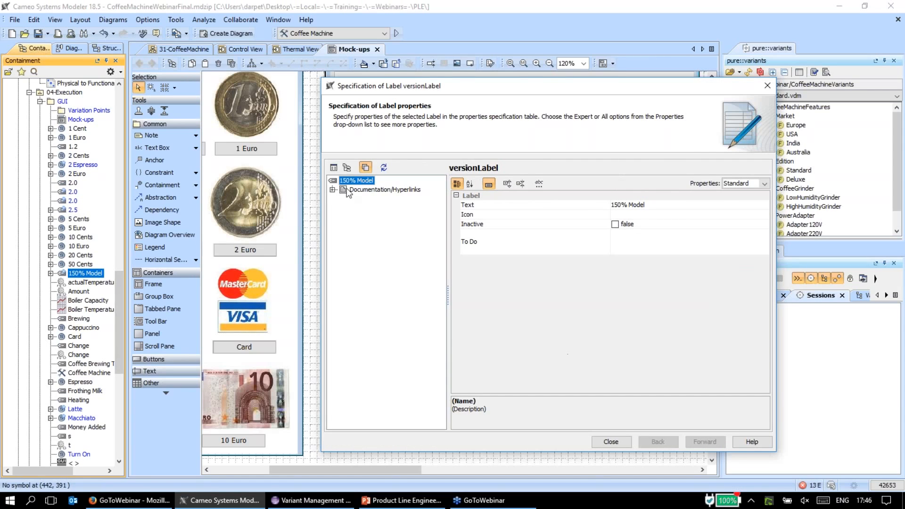
{"action": "left_click", "coordinate": [333, 190]}
{"action": "left_click", "coordinate": [768, 84]}
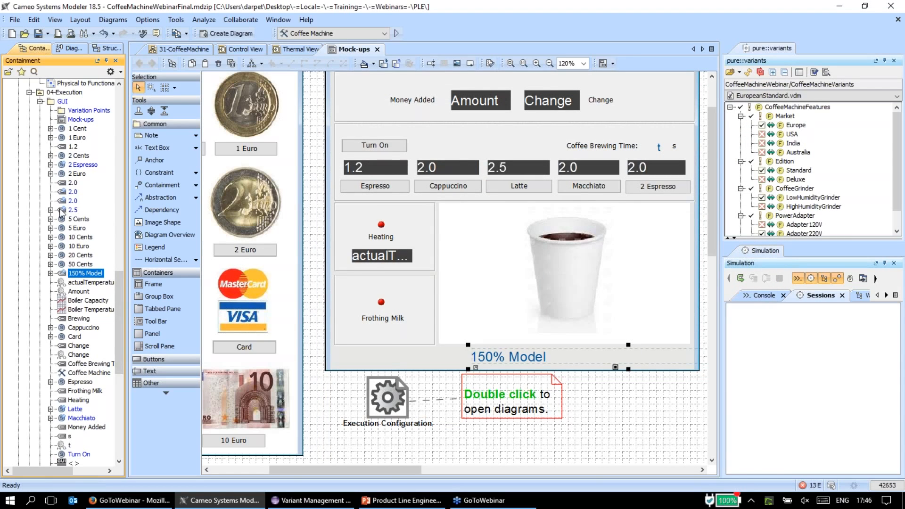
{"action": "left_click", "coordinate": [50, 273]}
{"action": "double_click", "coordinate": [94, 282]}
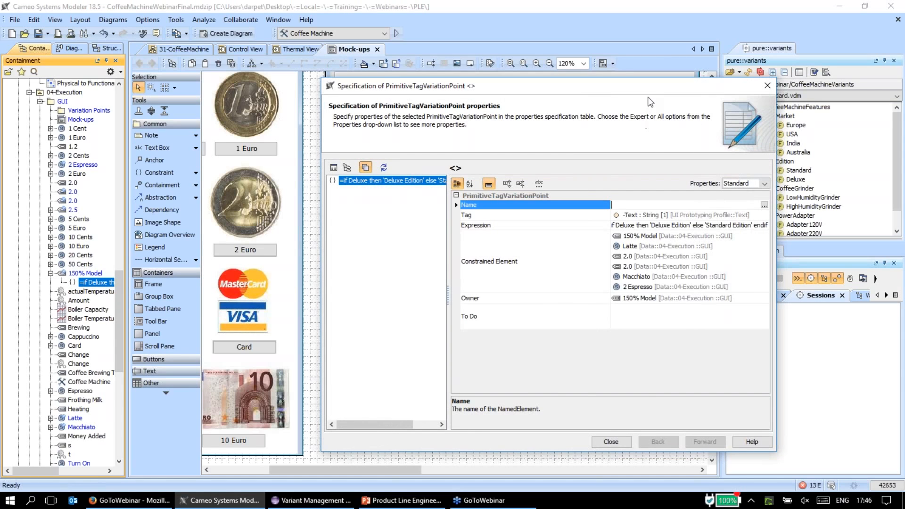
{"action": "left_click_drag", "start_coordinate": [609, 86], "coordinate": [477, 90]}
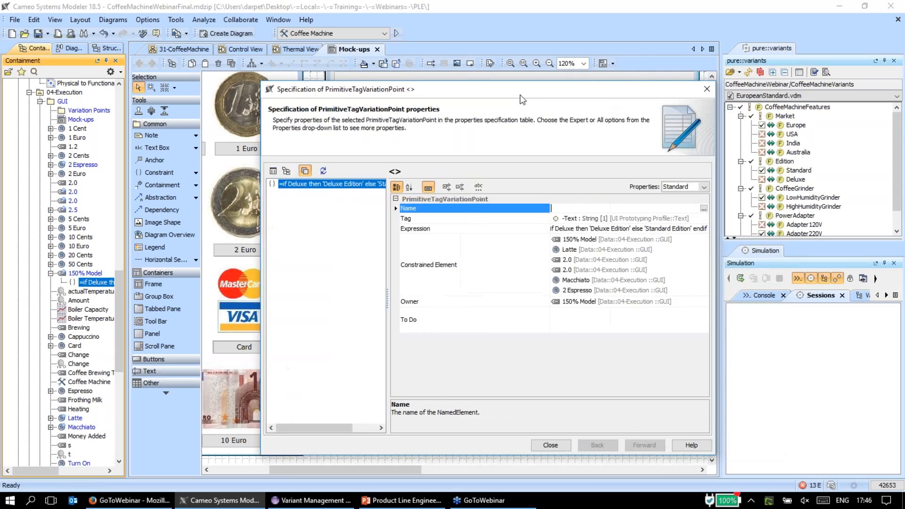
{"action": "left_click", "coordinate": [529, 250]}
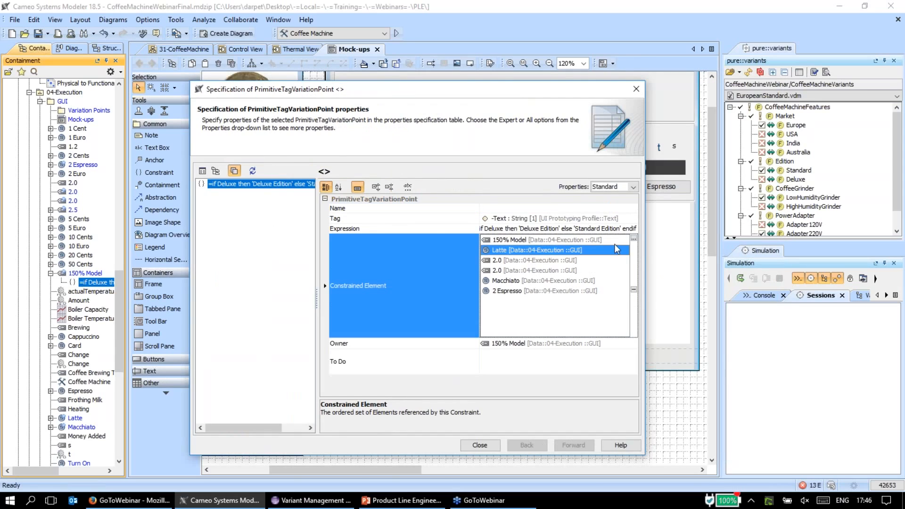
{"action": "left_click", "coordinate": [634, 290]}
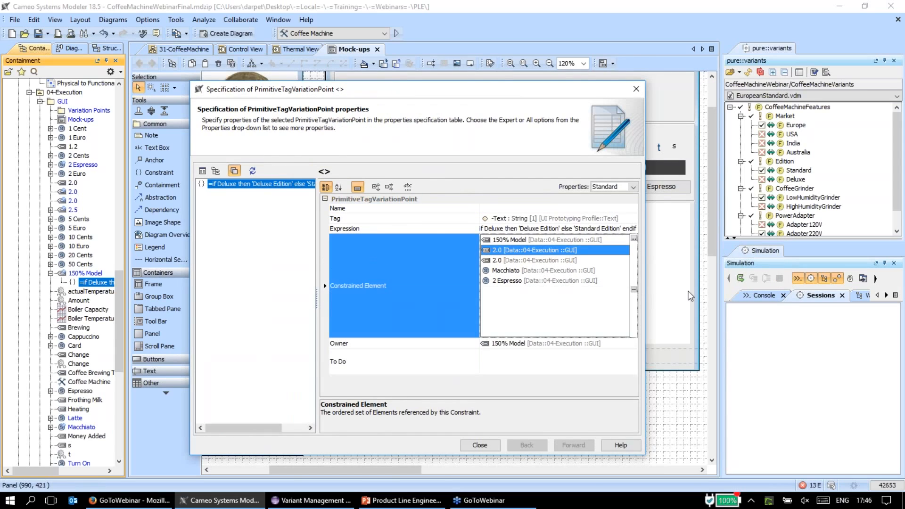
{"action": "left_click", "coordinate": [634, 290]}
{"action": "left_click", "coordinate": [569, 260]}
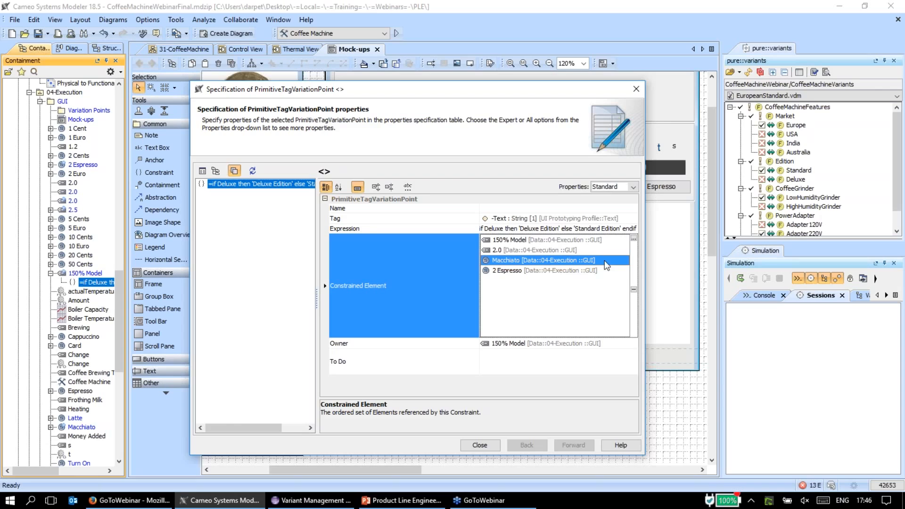
{"action": "left_click", "coordinate": [633, 290]}
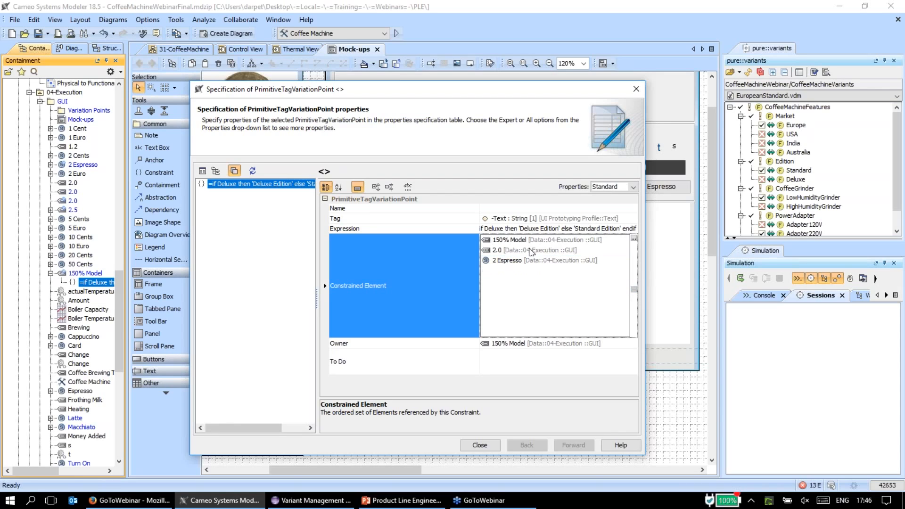
{"action": "left_click", "coordinate": [634, 290]}
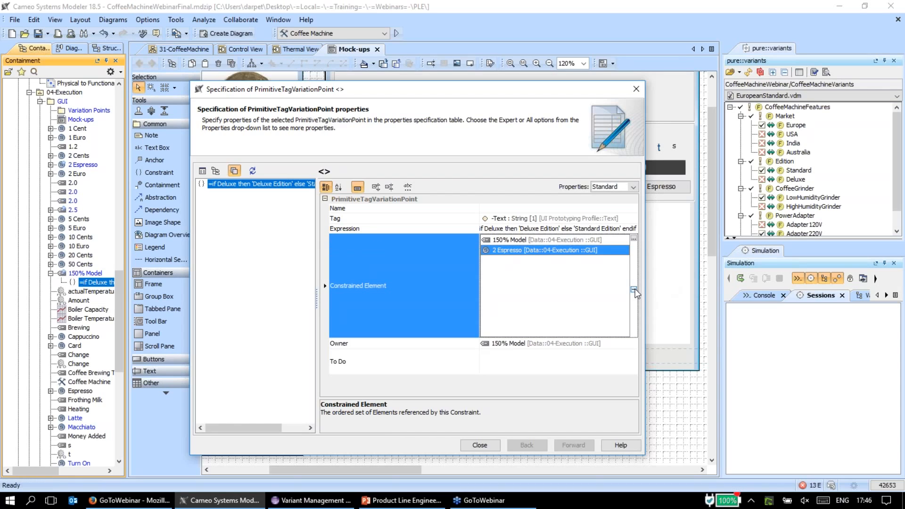
{"action": "left_click", "coordinate": [633, 290]}
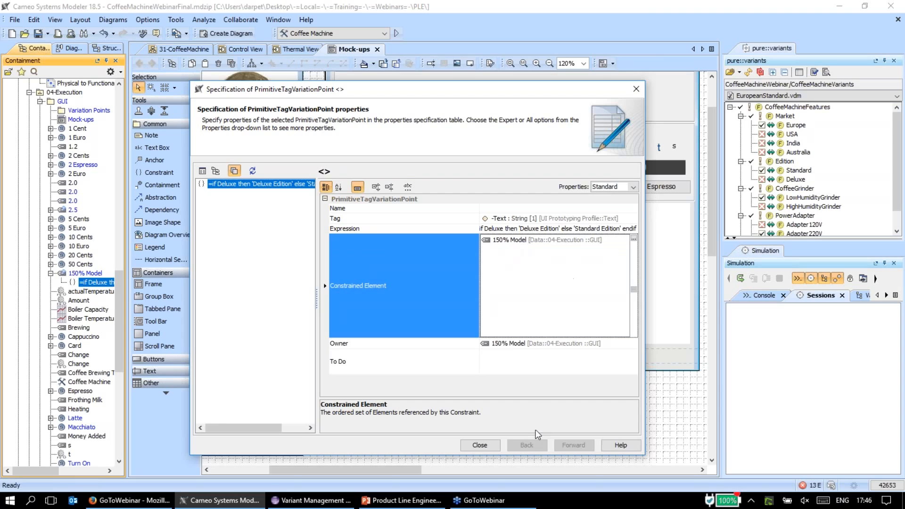
{"action": "left_click", "coordinate": [480, 446]}
- Add an Existence variation point with the expression Deluxe to the 2.5 price label above Latte
{"action": "right_click", "coordinate": [521, 174]}
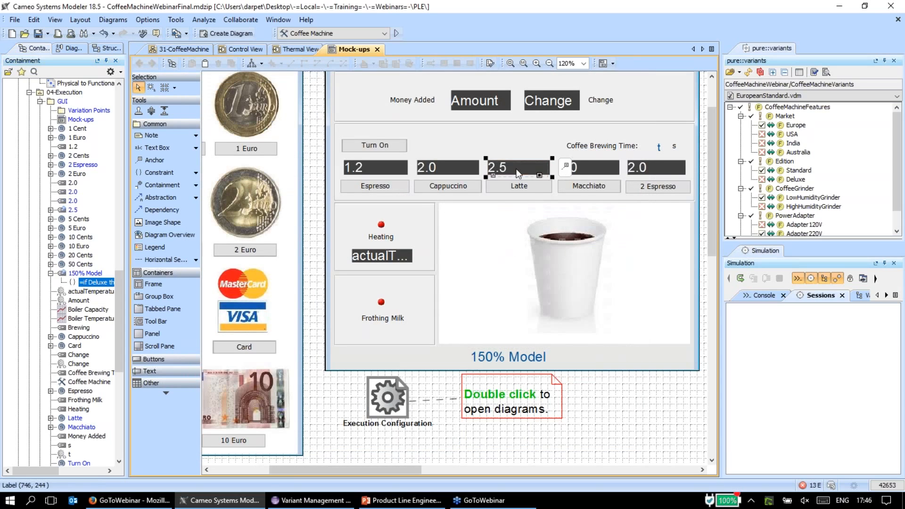
{"action": "mouse_move", "coordinate": [628, 254]}
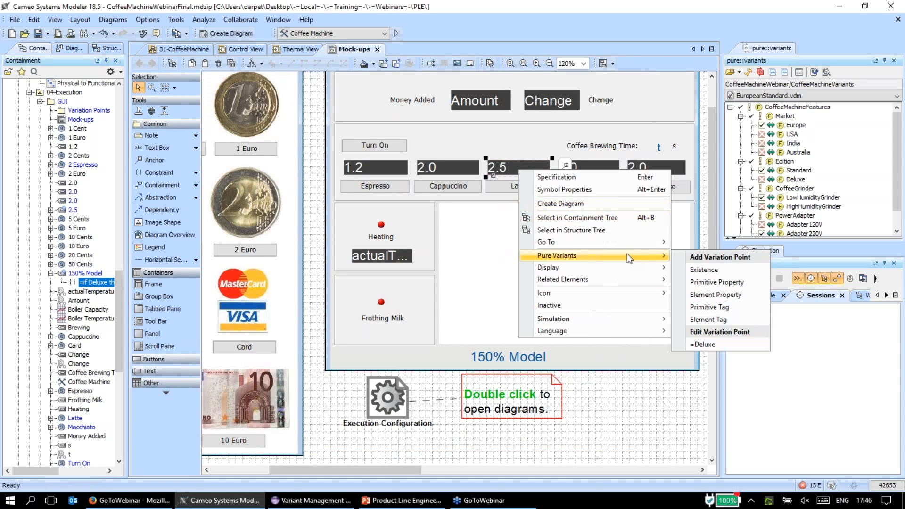
{"action": "left_click", "coordinate": [703, 270]}
{"action": "left_click_drag", "start_coordinate": [444, 162], "coordinate": [629, 196]}
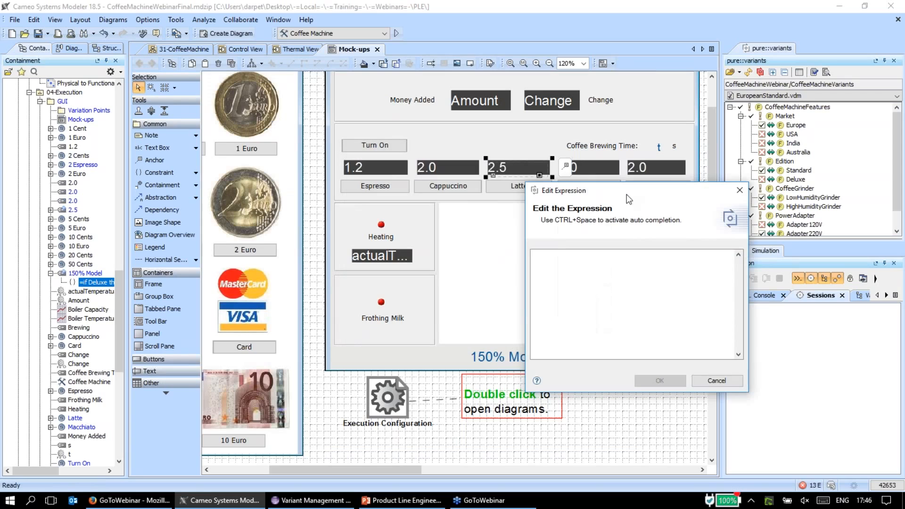
{"action": "type", "text": "De"}
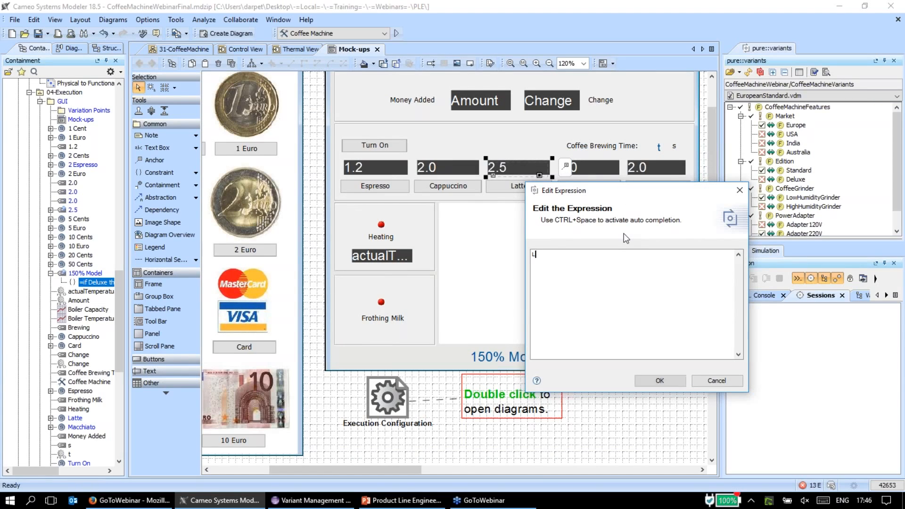
{"action": "type", "text": "luxe"}
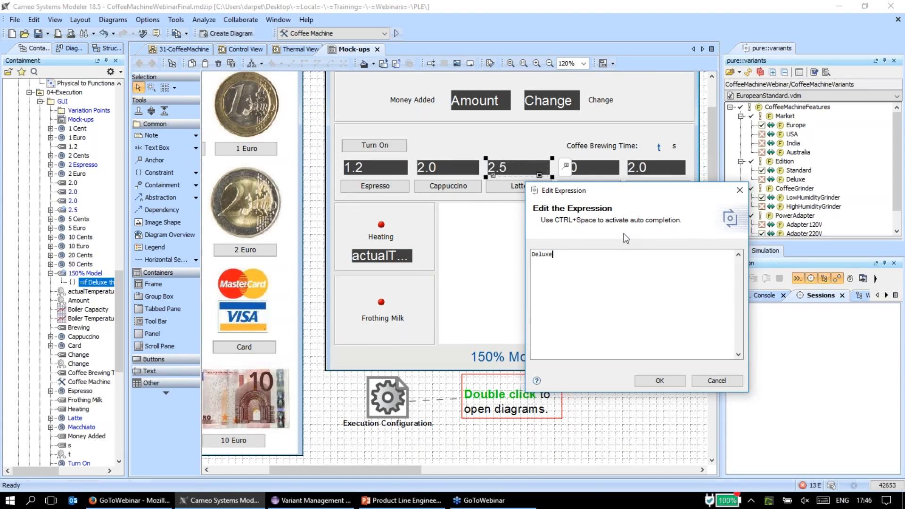
{"action": "left_click", "coordinate": [660, 381]}
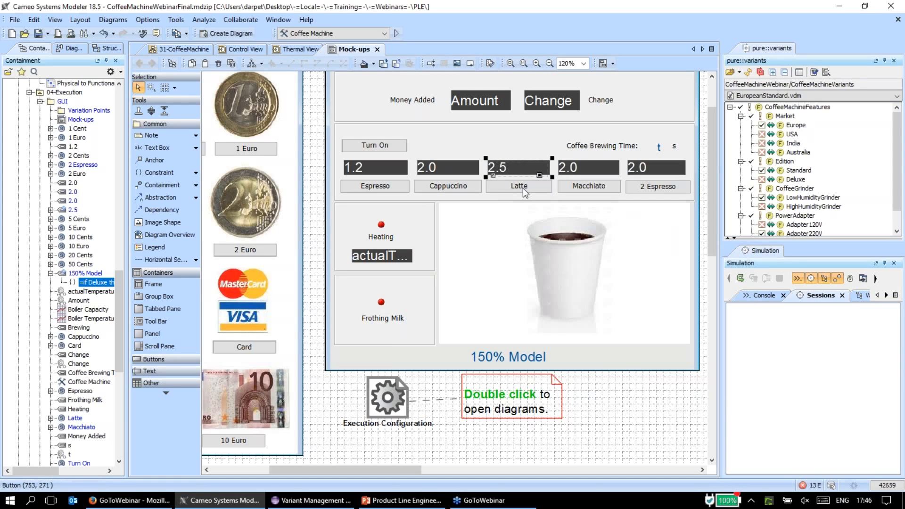
- Delete the first of the two =Deluxe variation points under the 2.5 label in the containment tree
{"action": "right_click", "coordinate": [513, 166]}
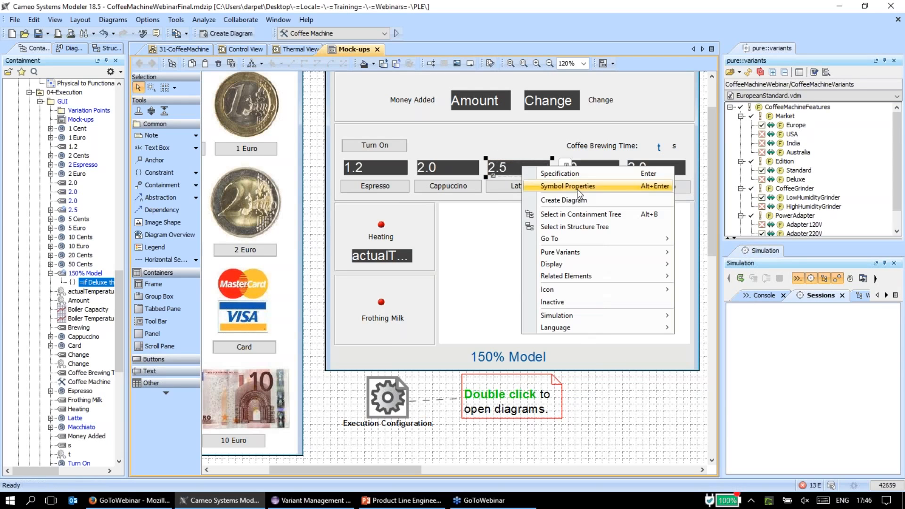
{"action": "left_click", "coordinate": [585, 210]}
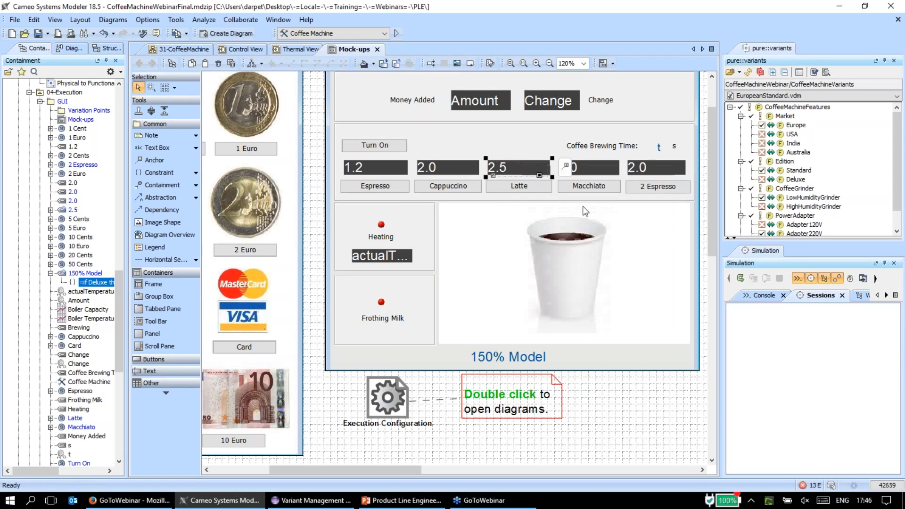
{"action": "left_click", "coordinate": [51, 210]}
{"action": "left_click", "coordinate": [97, 220]}
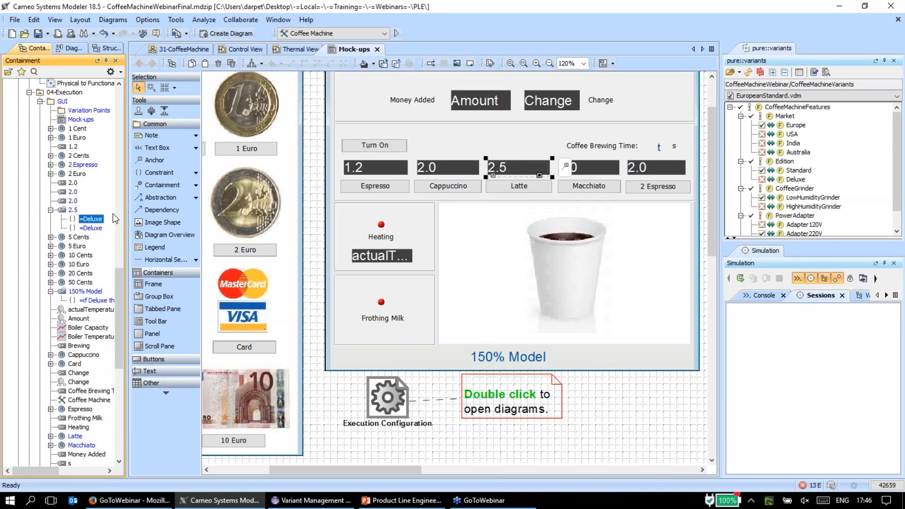
{"action": "key", "text": "Delete"}
{"action": "left_click_drag", "start_coordinate": [89, 122], "coordinate": [80, 111]}
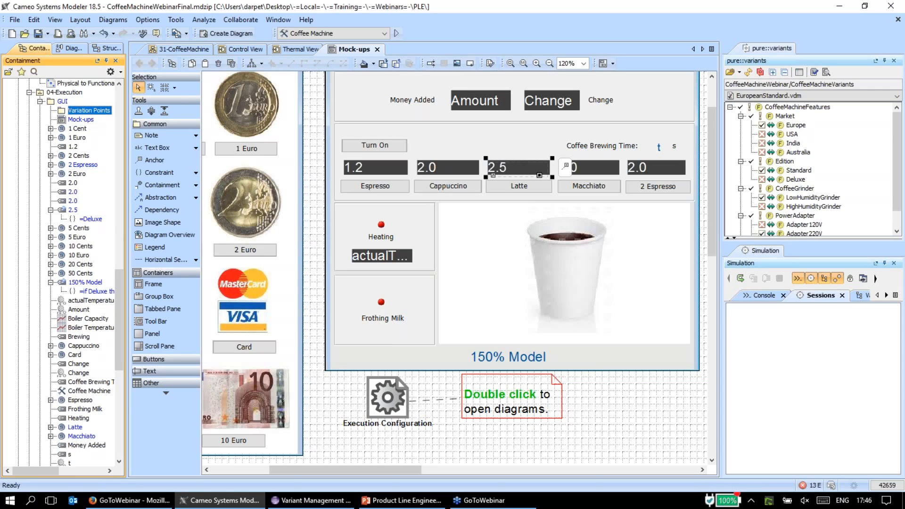
- Move the =Deluxe variation point from the 2.5 label into the Variation Points package and open its specification beside the mock-up
{"action": "left_click", "coordinate": [51, 111]}
{"action": "left_click", "coordinate": [90, 119]}
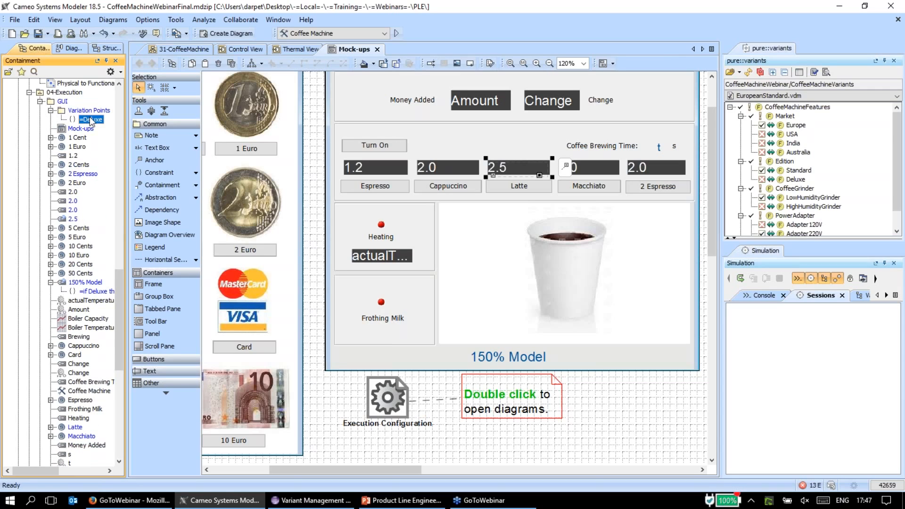
{"action": "double_click", "coordinate": [90, 120]}
{"action": "left_click_drag", "start_coordinate": [302, 91], "coordinate": [673, 98]}
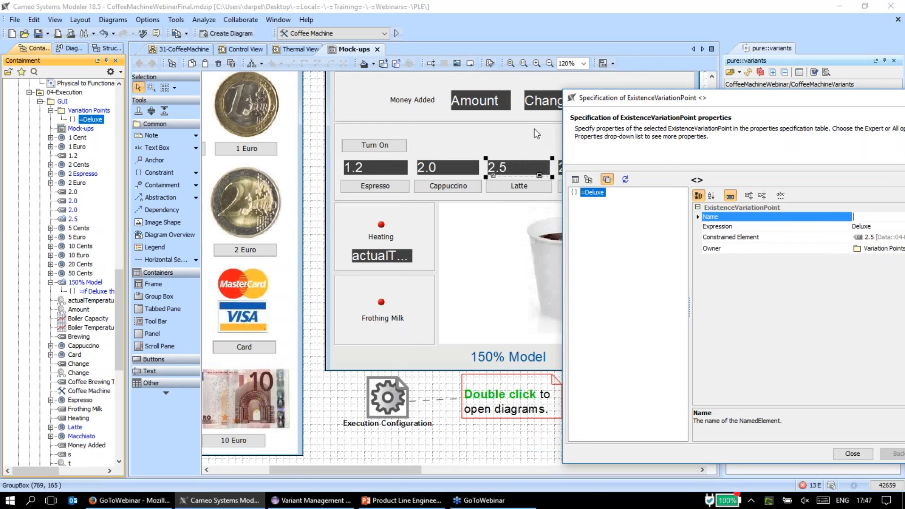
- Add the Latte button to the constrained elements of the Deluxe existence variation point
{"action": "left_click_drag", "start_coordinate": [394, 467], "coordinate": [446, 467]}
{"action": "left_click", "coordinate": [353, 189]}
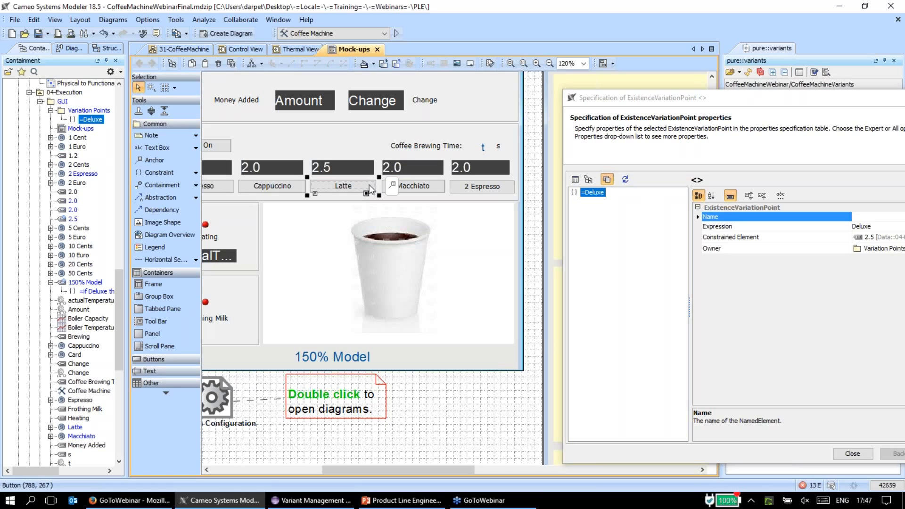
{"action": "right_click", "coordinate": [371, 190]}
{"action": "left_click", "coordinate": [397, 228]}
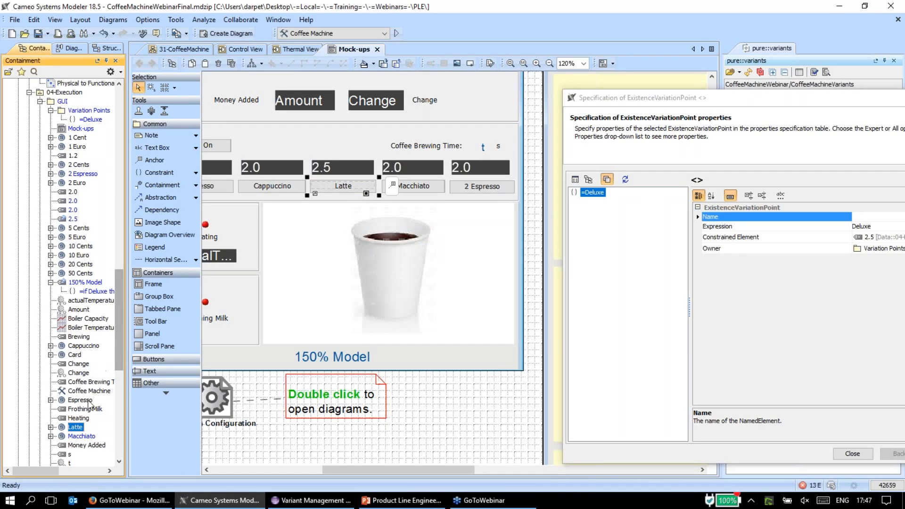
{"action": "left_click_drag", "start_coordinate": [81, 430], "coordinate": [881, 241]}
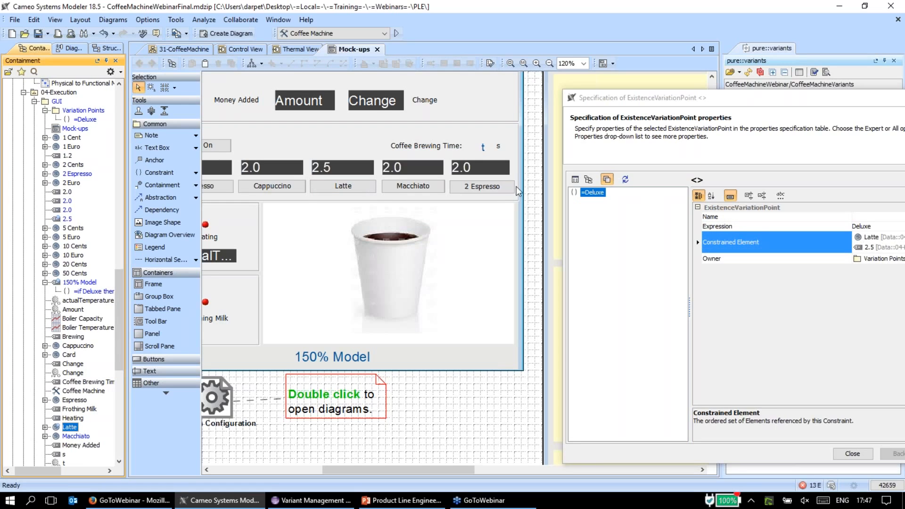
- Add the Macchiato button and the 2.0 price label above it to the Deluxe variation point's constrained elements
{"action": "left_click", "coordinate": [415, 179]}
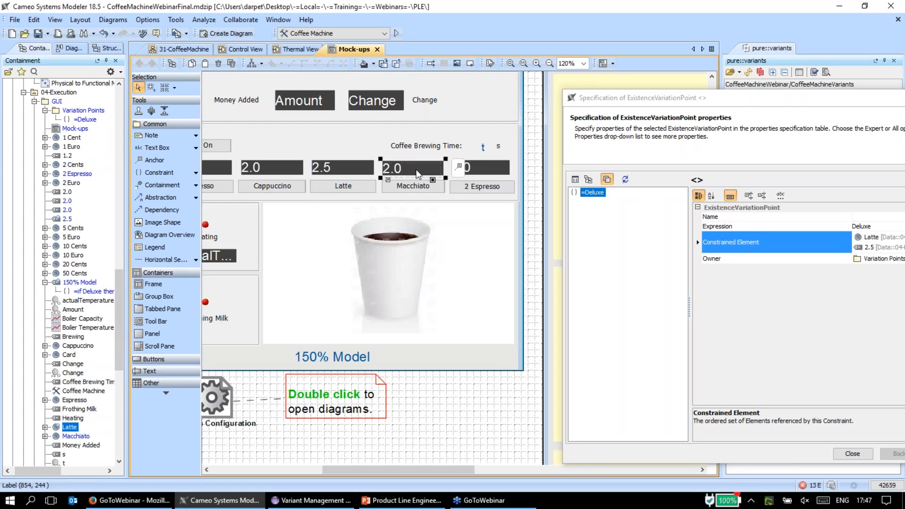
{"action": "right_click", "coordinate": [416, 171]}
{"action": "left_click", "coordinate": [492, 216]}
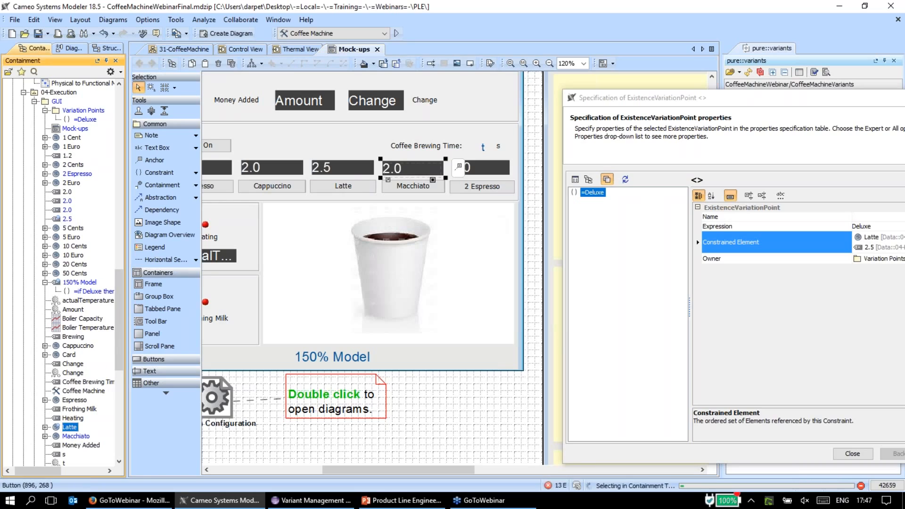
{"action": "left_click_drag", "start_coordinate": [74, 203], "coordinate": [876, 249]}
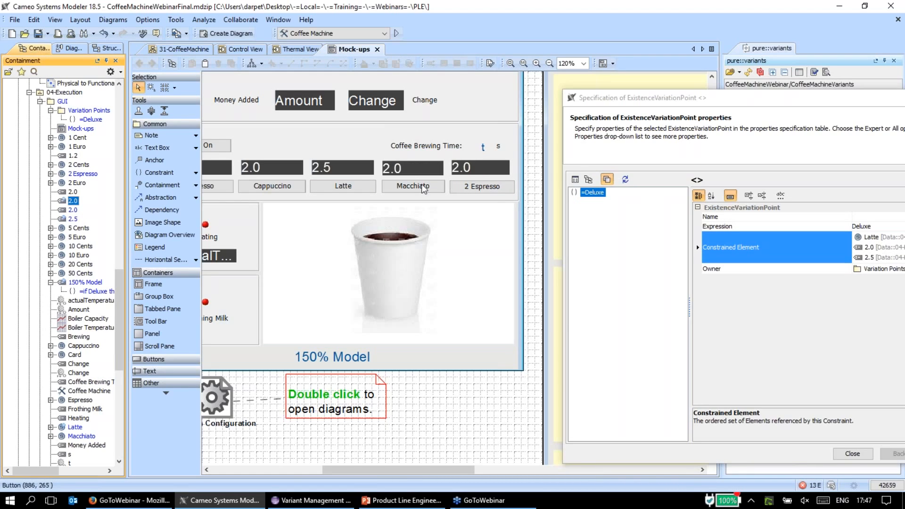
{"action": "left_click", "coordinate": [413, 186]}
{"action": "right_click", "coordinate": [414, 187]}
{"action": "left_click", "coordinate": [491, 235]}
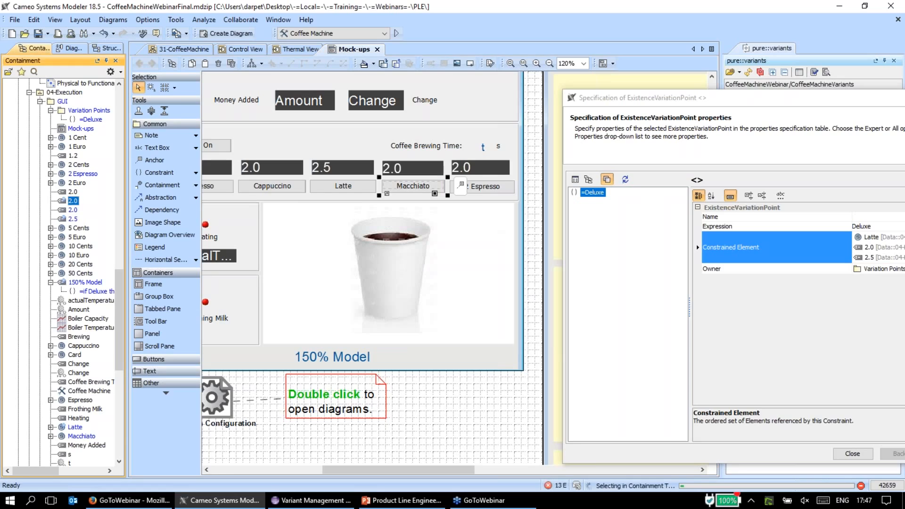
{"action": "left_click_drag", "start_coordinate": [85, 441], "coordinate": [868, 254]}
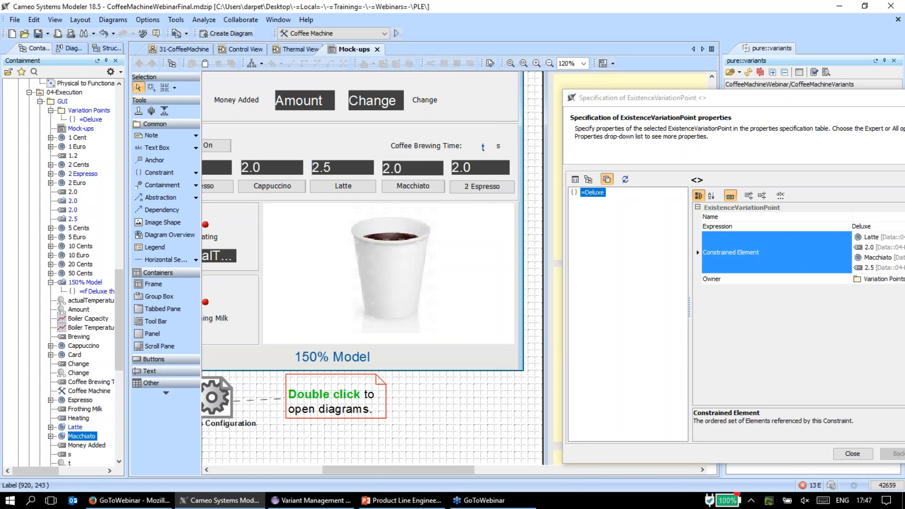
- Add the 2 Espresso button and the 2.0 price label above it to the Deluxe variation point's constrained elements, and close the specification
{"action": "right_click", "coordinate": [503, 169]}
{"action": "left_click", "coordinate": [523, 220]}
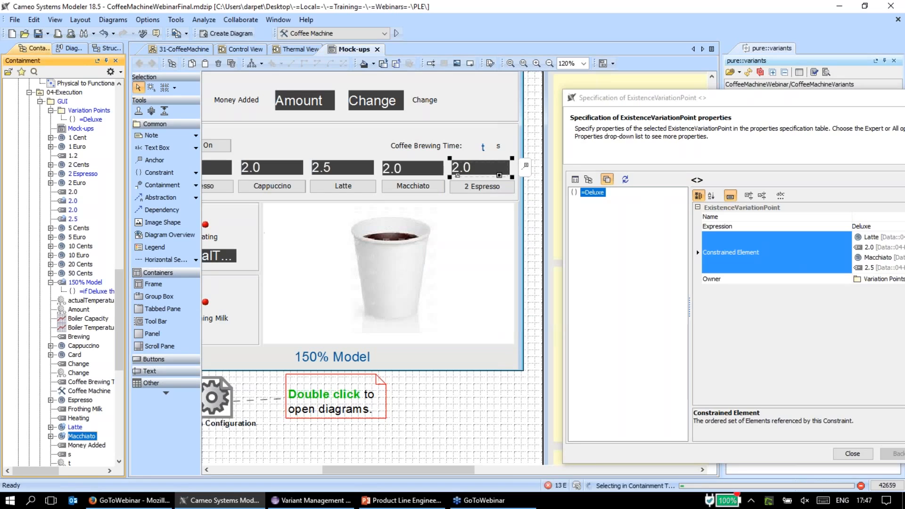
{"action": "left_click", "coordinate": [73, 210]}
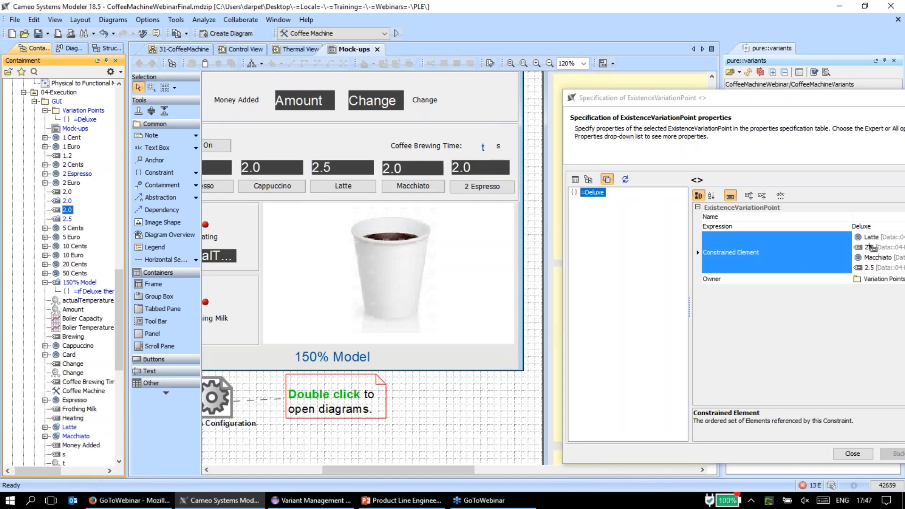
{"action": "left_click_drag", "start_coordinate": [870, 247], "coordinate": [870, 248]}
{"action": "right_click", "coordinate": [461, 189]}
{"action": "left_click", "coordinate": [526, 249]}
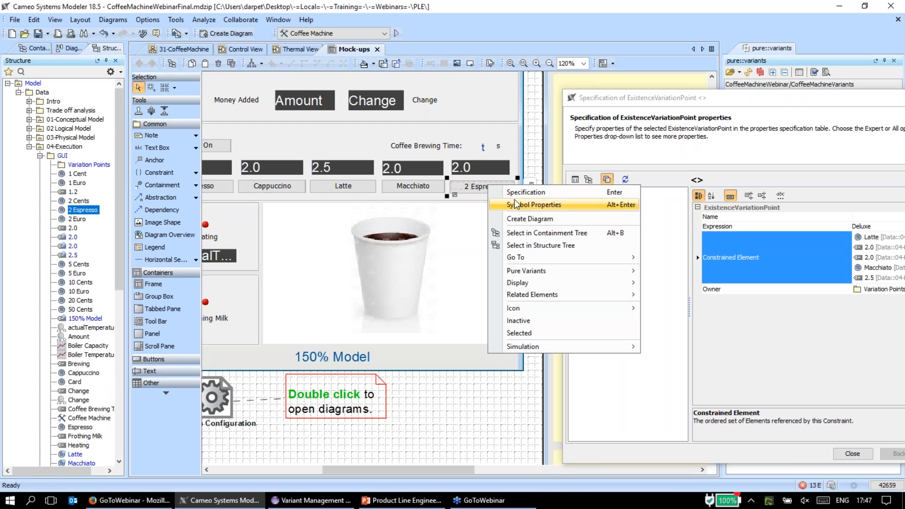
{"action": "left_click", "coordinate": [537, 236]}
{"action": "left_click_drag", "start_coordinate": [93, 174], "coordinate": [862, 247]}
{"action": "left_click", "coordinate": [847, 455]}
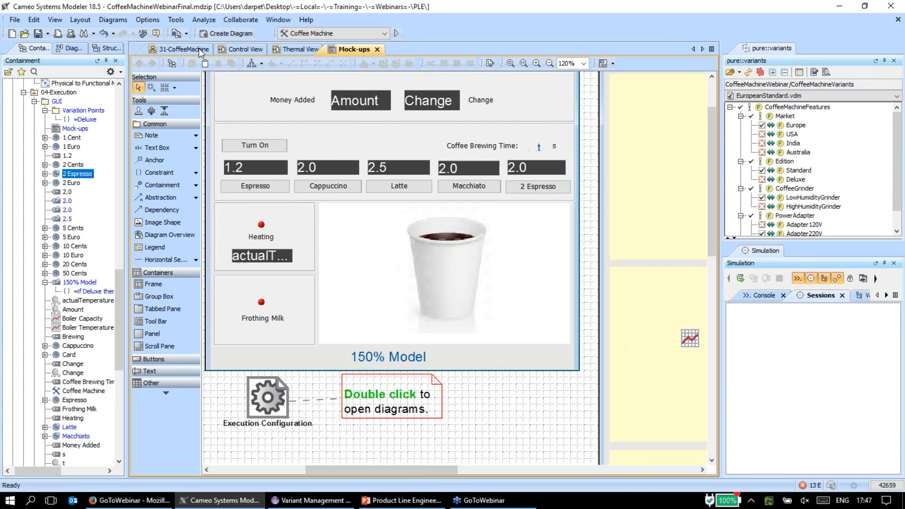
- Run the model transformation on the Data package for the EuropeanStandard variant, starting from the 31-CoffeeMachine diagram
{"action": "left_click", "coordinate": [198, 51]}
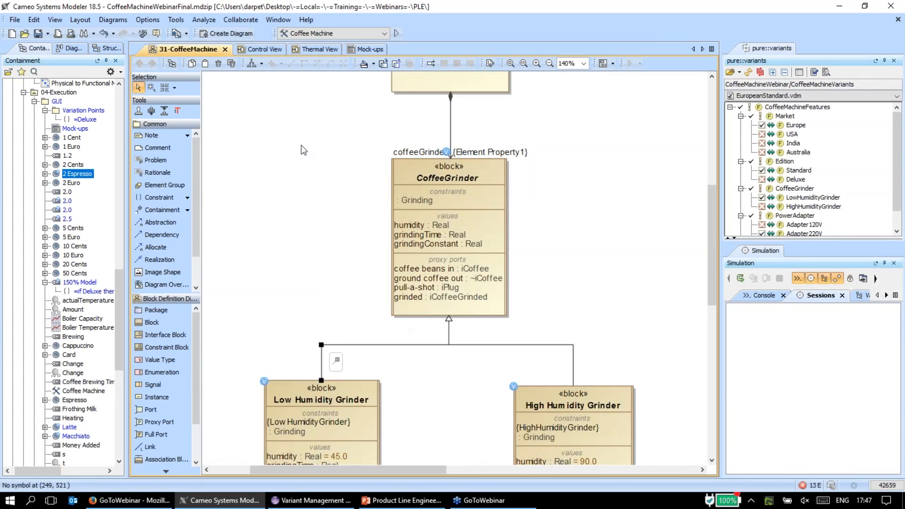
{"action": "left_click", "coordinate": [160, 21]}
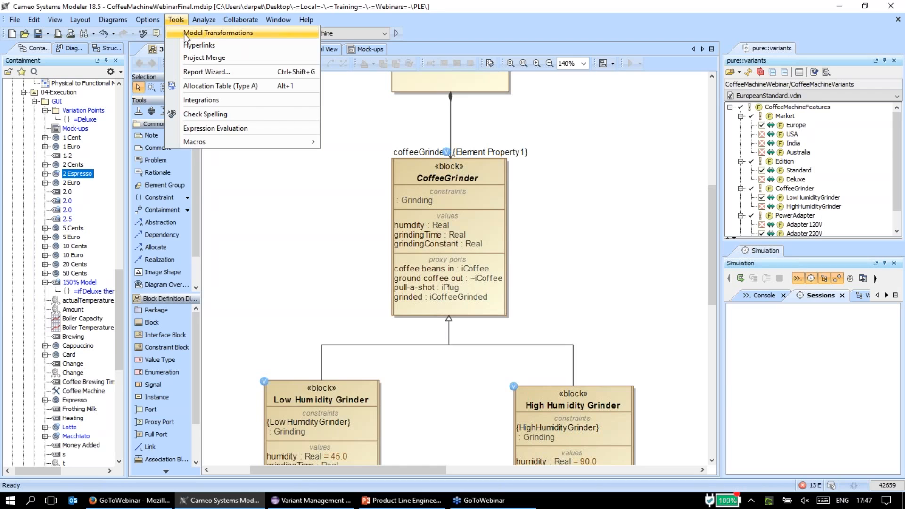
{"action": "left_click", "coordinate": [186, 34]}
{"action": "left_click", "coordinate": [506, 394]}
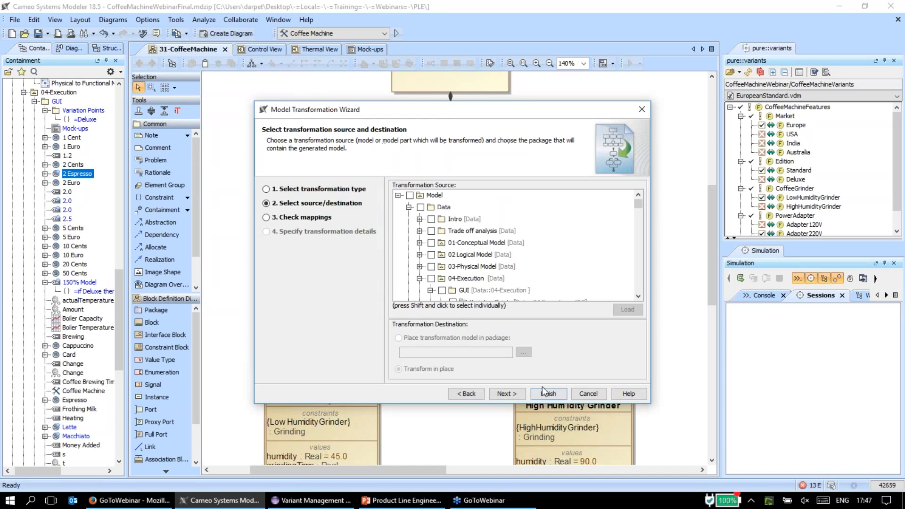
{"action": "left_click", "coordinate": [420, 208]}
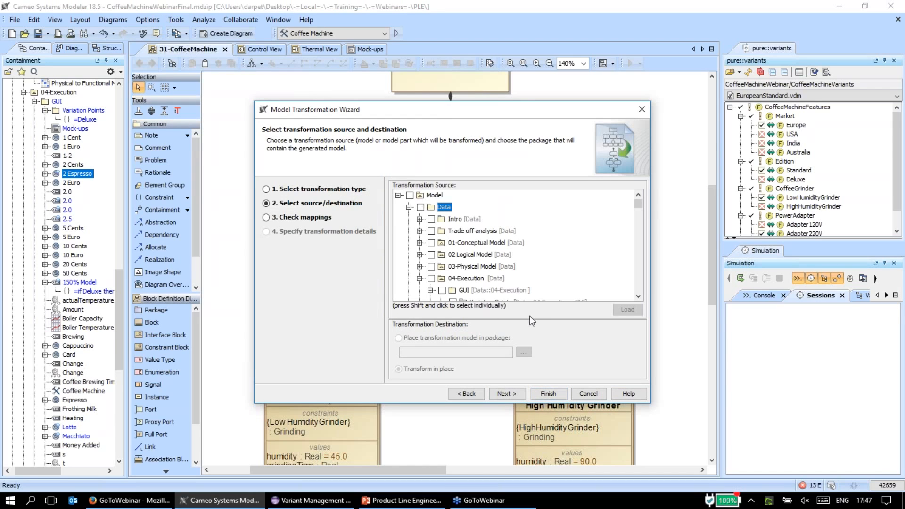
{"action": "left_click", "coordinate": [548, 393]}
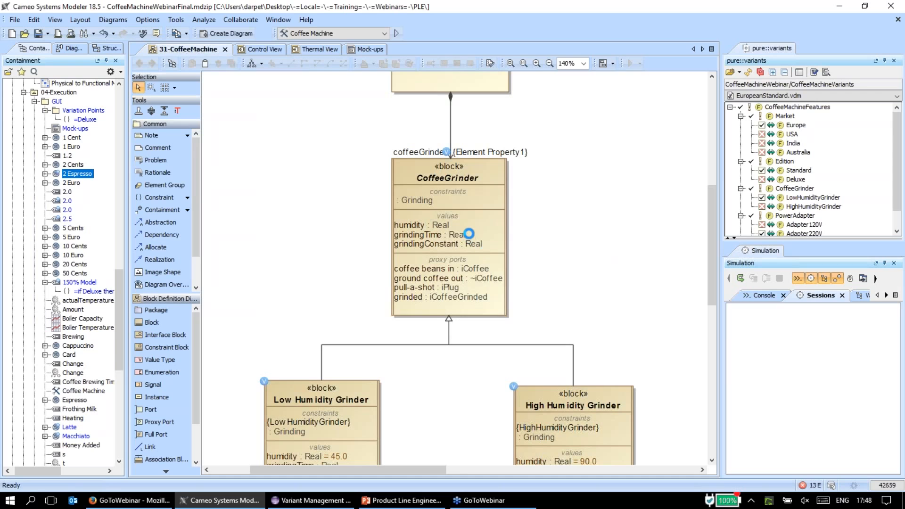
- Review the transformed mock-up, start the Coffee Machine simulation, and arrange the Water Heating Element, Wallet and Kaffeeautomat windows side by side
{"action": "left_click", "coordinate": [377, 50]}
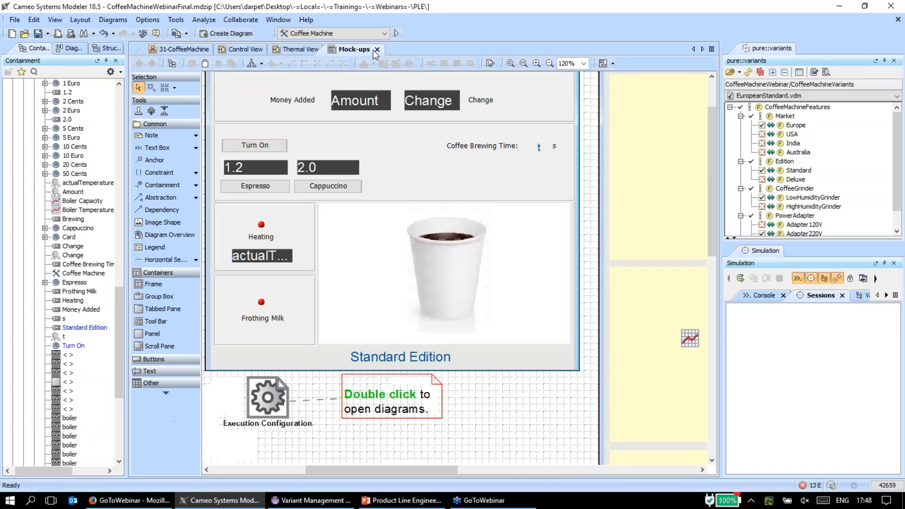
{"action": "scroll", "coordinate": [400, 118], "scroll_direction": "up", "scroll_amount": 3}
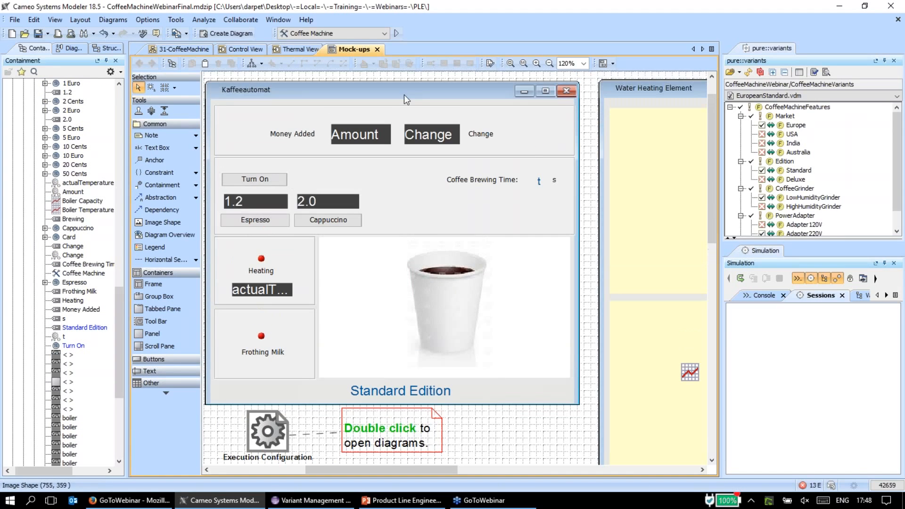
{"action": "left_click", "coordinate": [397, 33]}
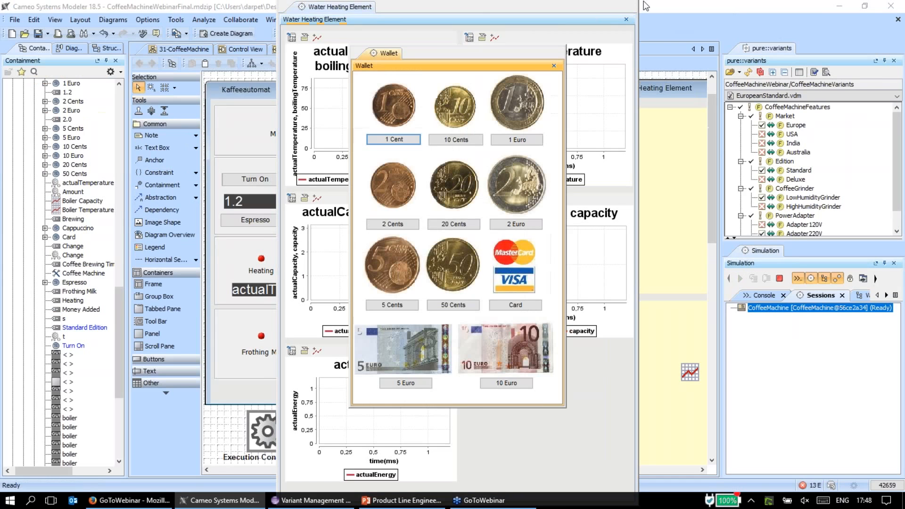
{"action": "left_click_drag", "start_coordinate": [449, 6], "coordinate": [791, 27]}
{"action": "left_click_drag", "start_coordinate": [508, 65], "coordinate": [226, 73]}
{"action": "left_click_drag", "start_coordinate": [422, 89], "coordinate": [429, 87]}
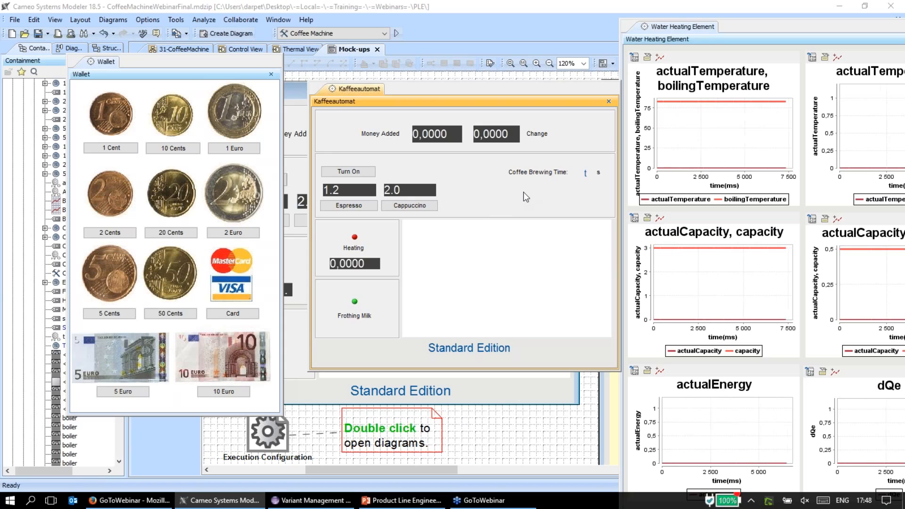
- Turn on the simulated coffee machine, examine the Water Heating Element charts, and terminate the simulation
{"action": "left_click", "coordinate": [349, 171]}
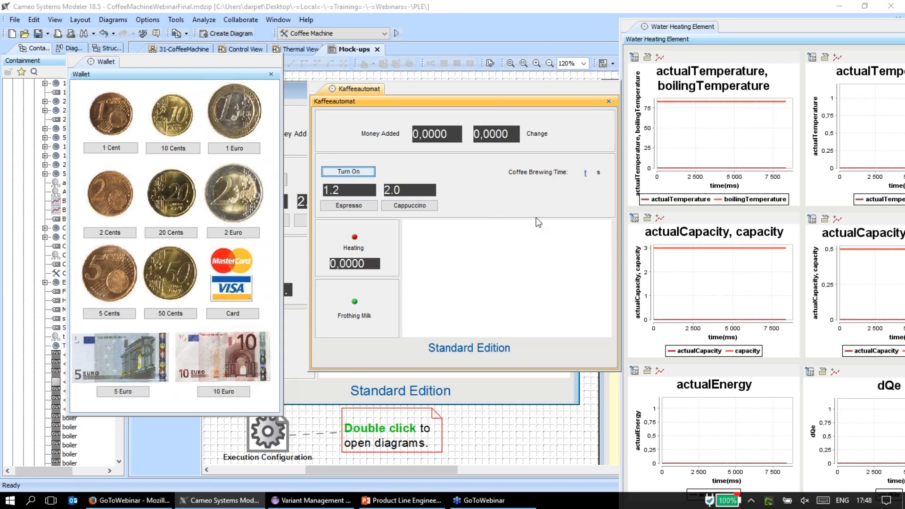
{"action": "left_click", "coordinate": [409, 205]}
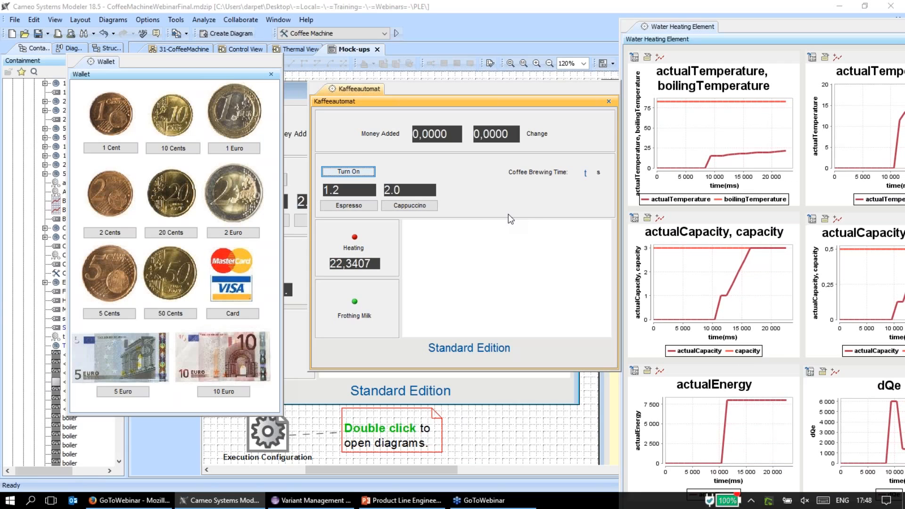
{"action": "left_click", "coordinate": [743, 28]}
{"action": "left_click_drag", "start_coordinate": [743, 27], "coordinate": [423, 51]}
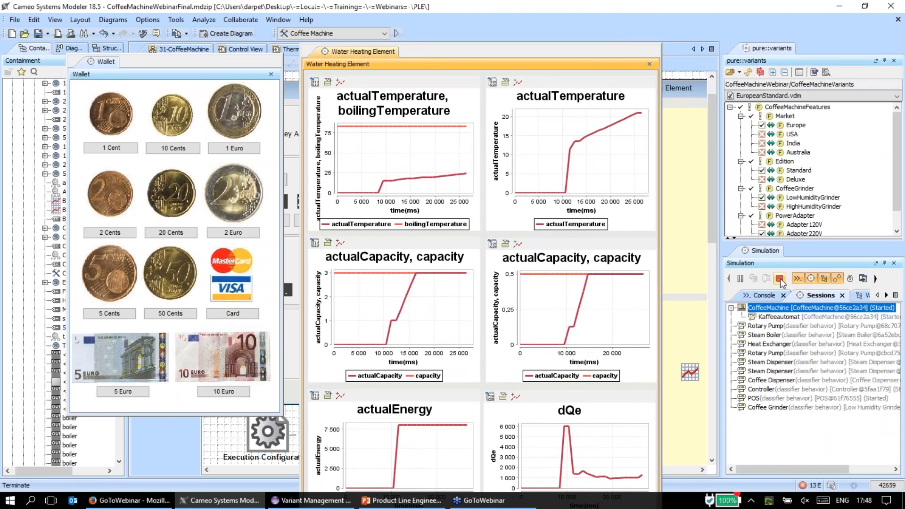
{"action": "left_click", "coordinate": [780, 279]}
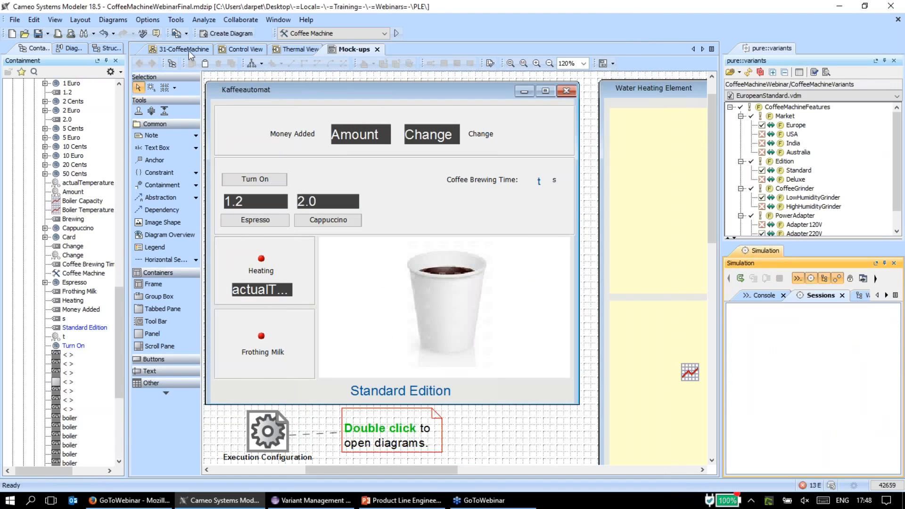
- Undo the variant transformation and display the CoffeeMachine system block in the 31-CoffeeMachine diagram
{"action": "left_click", "coordinate": [189, 50]}
{"action": "scroll", "coordinate": [335, 165], "scroll_direction": "up", "scroll_amount": 5}
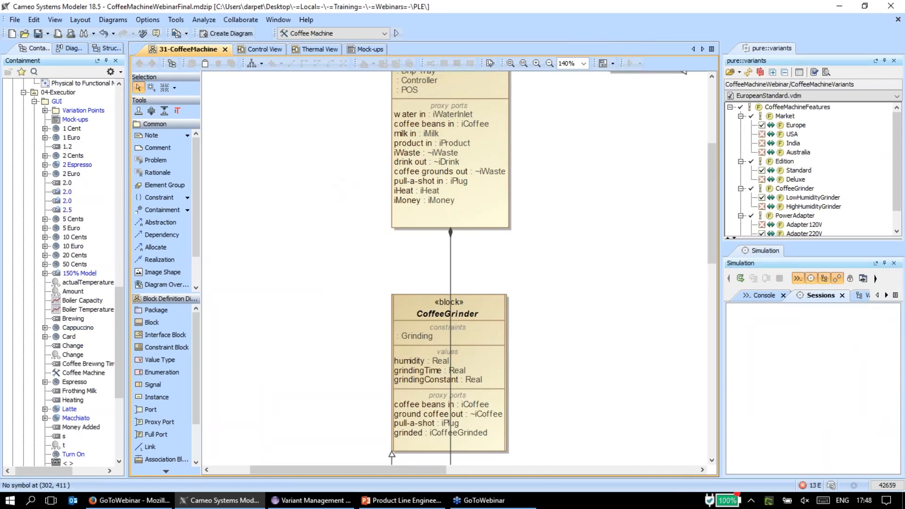
{"action": "scroll", "coordinate": [348, 204], "scroll_direction": "up", "scroll_amount": 8}
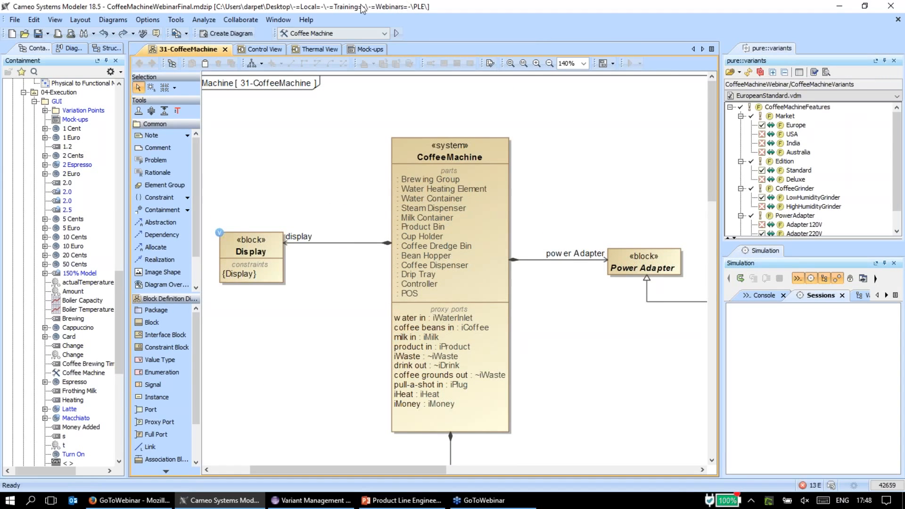
{"action": "left_click", "coordinate": [424, 503]}
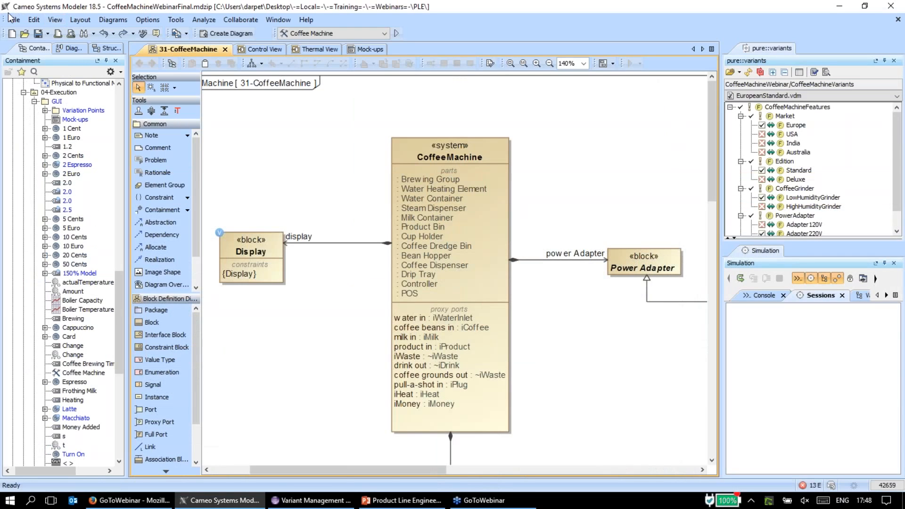
- Start saving the project under a new location and browse to the CoffeeMachineWebinar folder inside pure-variants-workspace-4.0
{"action": "left_click", "coordinate": [12, 19]}
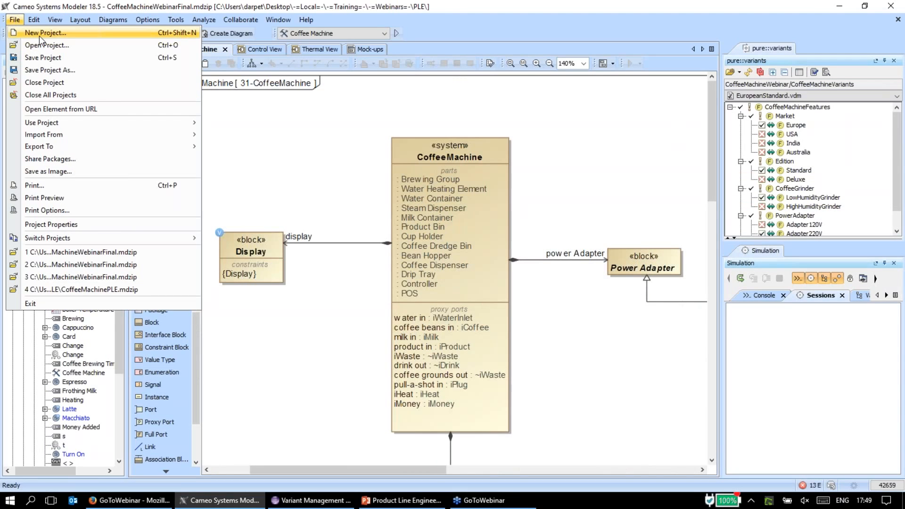
{"action": "left_click", "coordinate": [85, 70]}
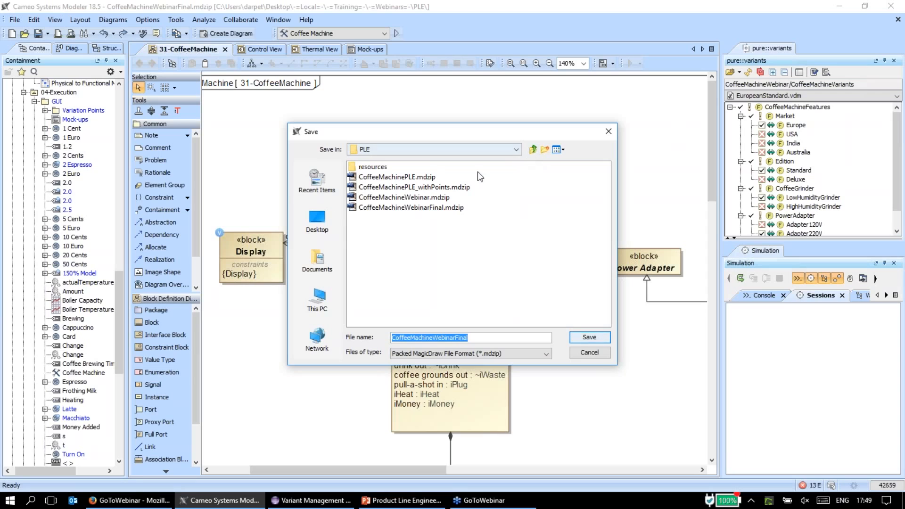
{"action": "left_click", "coordinate": [316, 298]}
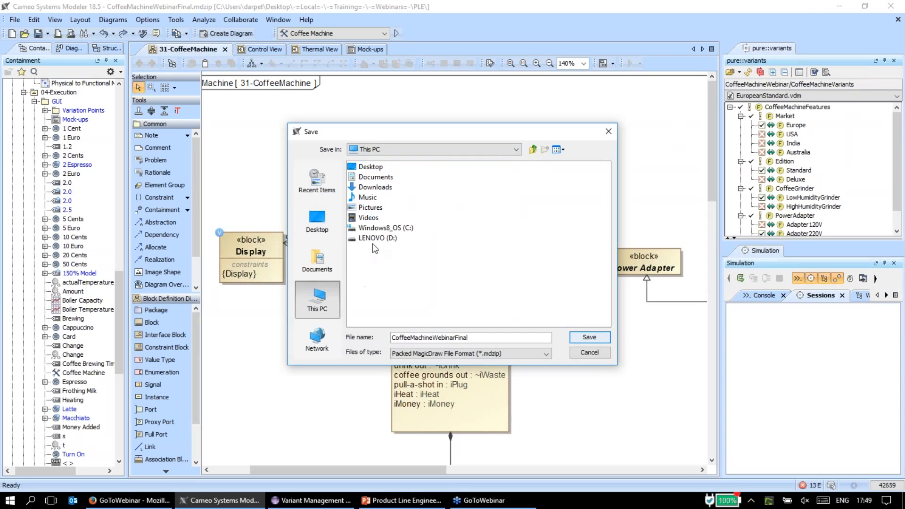
{"action": "double_click", "coordinate": [375, 229]}
{"action": "double_click", "coordinate": [375, 218]}
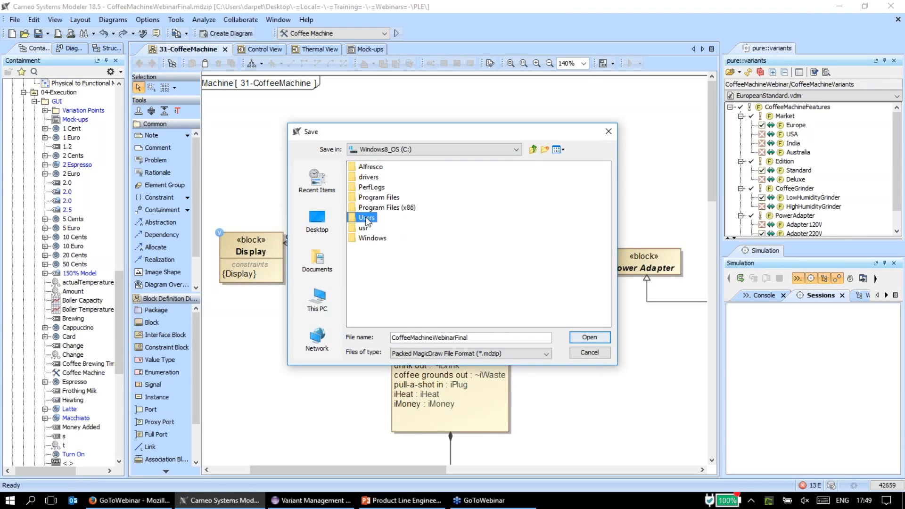
{"action": "double_click", "coordinate": [368, 177]}
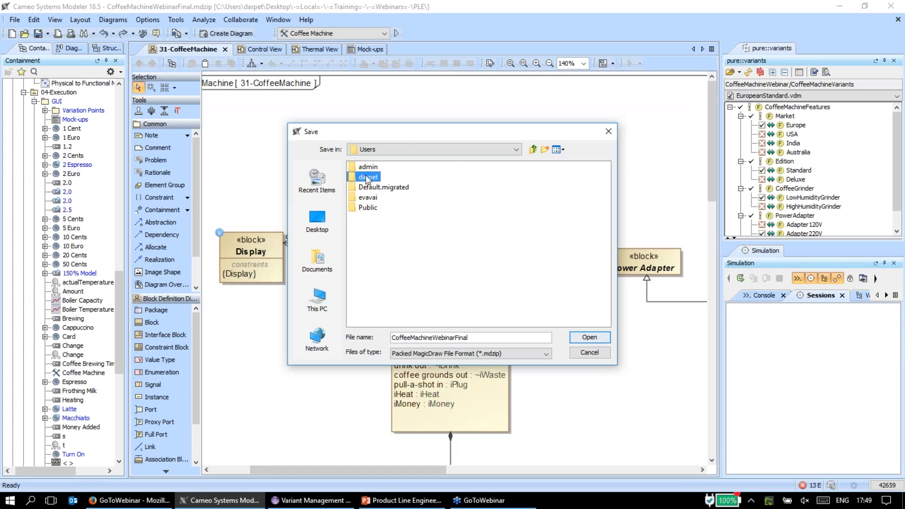
{"action": "left_click", "coordinate": [422, 321]}
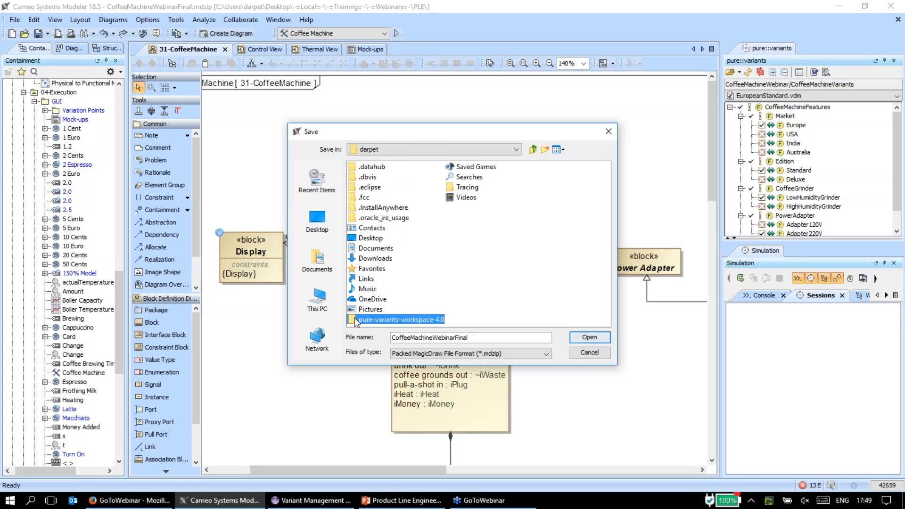
{"action": "double_click", "coordinate": [421, 320]}
{"action": "double_click", "coordinate": [413, 188]}
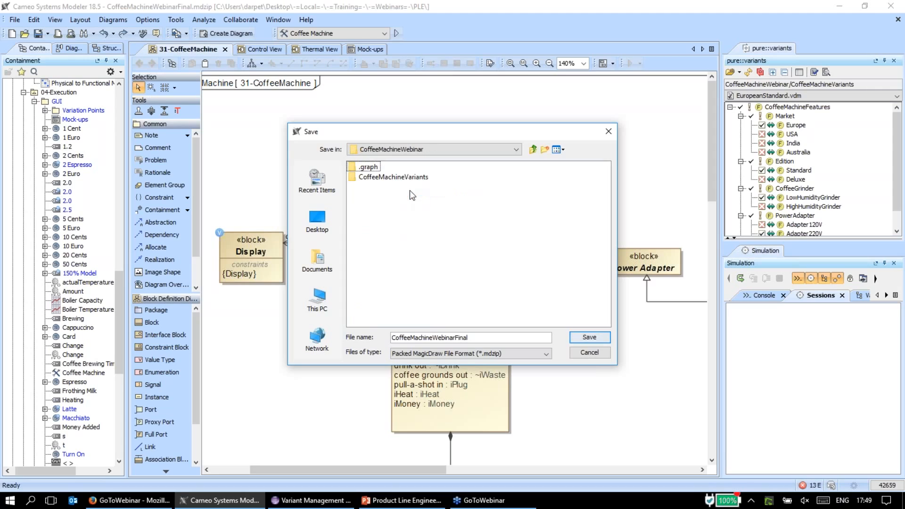
- Create a folder named input in CoffeeMachineWebinar and save the project there as CoffeeMachineWebinarFinal
{"action": "left_click", "coordinate": [545, 150]}
{"action": "type", "text": "input"}
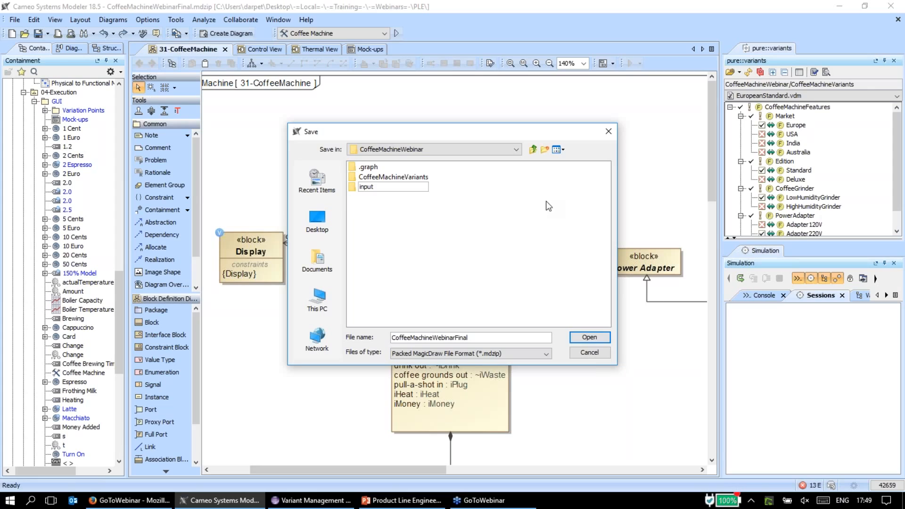
{"action": "key", "text": "Return"}
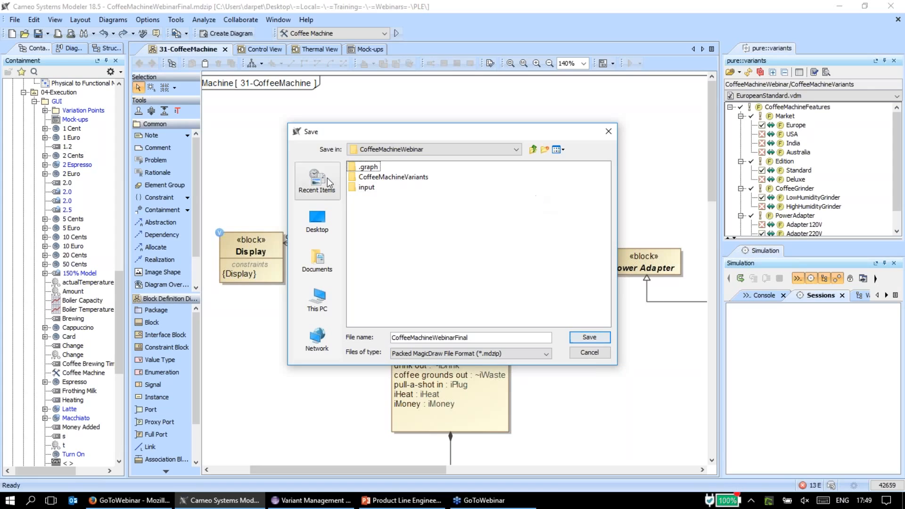
{"action": "double_click", "coordinate": [367, 188]}
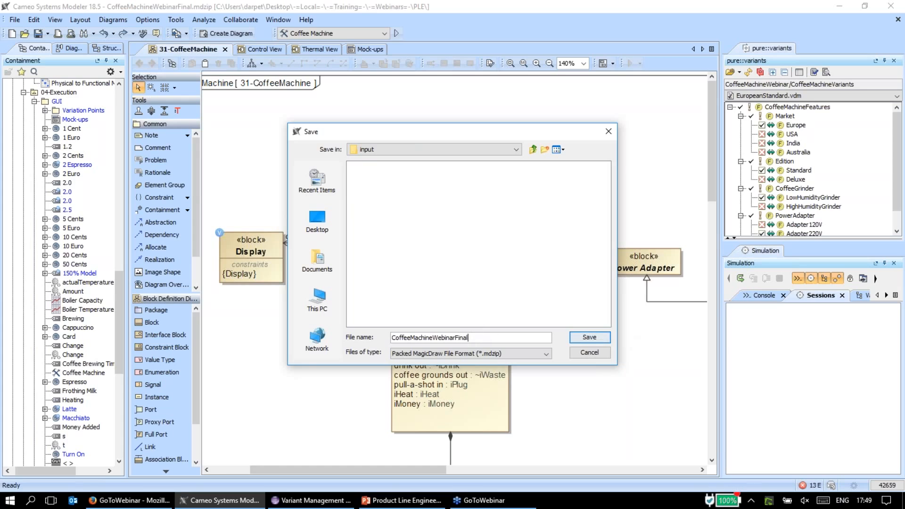
{"action": "left_click", "coordinate": [595, 339]}
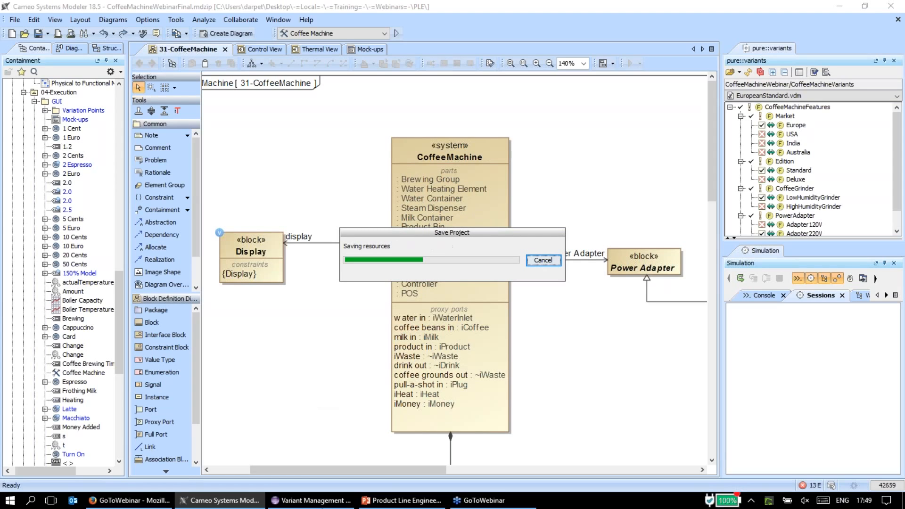
- Close all open projects in Cameo Systems Modeler and switch to the Eclipse variant management workspace
{"action": "left_click", "coordinate": [321, 503]}
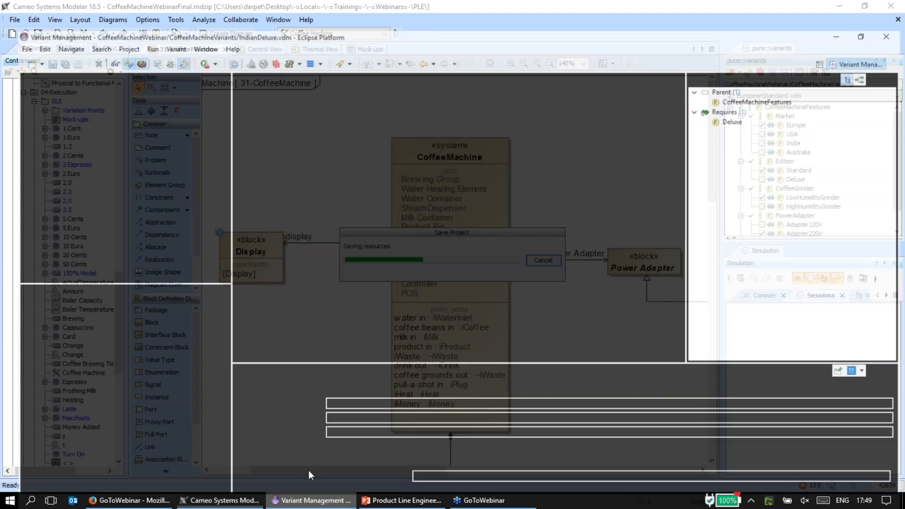
{"action": "right_click", "coordinate": [81, 148]}
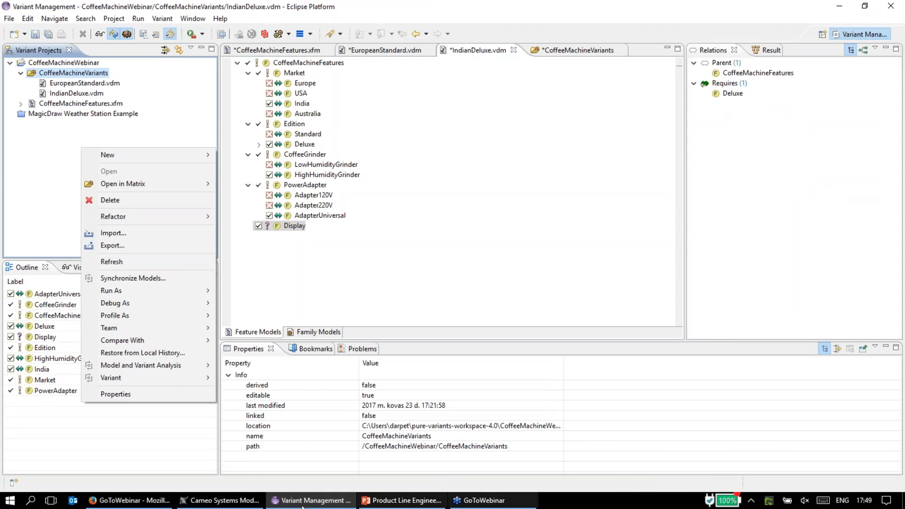
{"action": "left_click", "coordinate": [215, 501]}
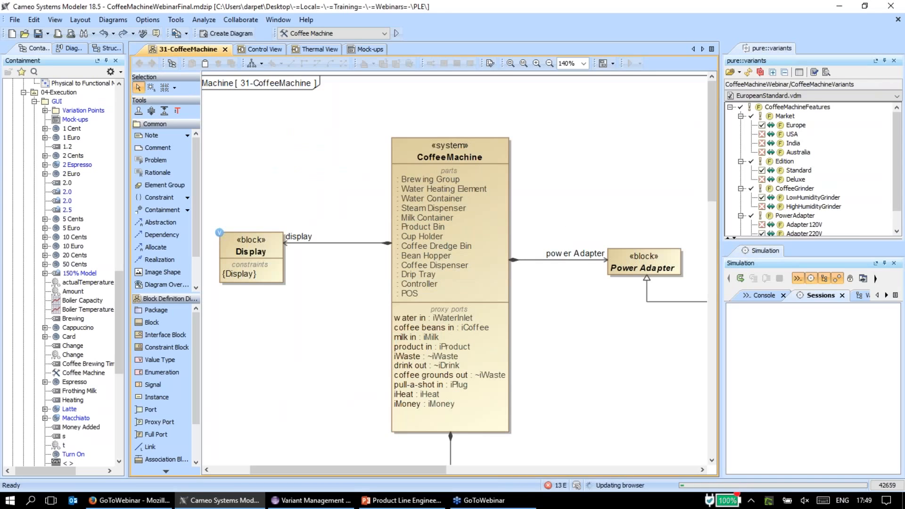
{"action": "scroll", "coordinate": [276, 138], "scroll_direction": "down", "scroll_amount": 9}
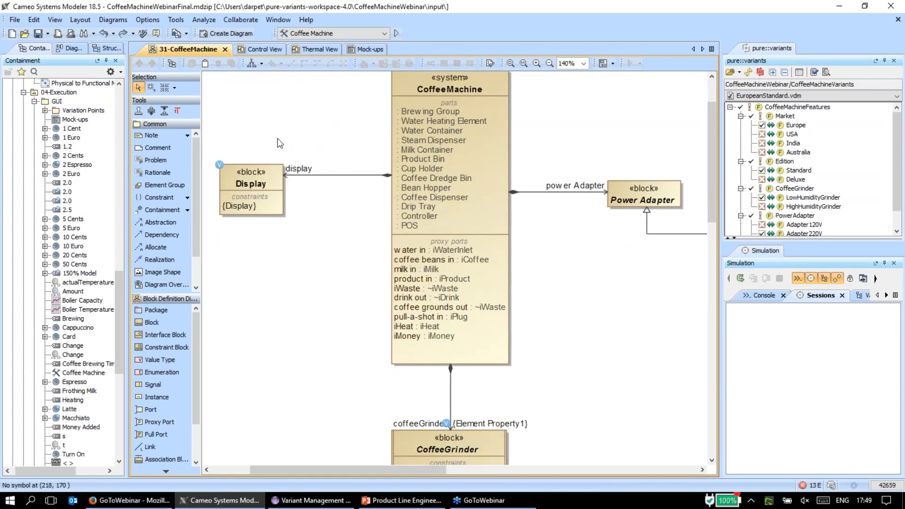
{"action": "left_click", "coordinate": [16, 20]}
{"action": "left_click", "coordinate": [52, 91]}
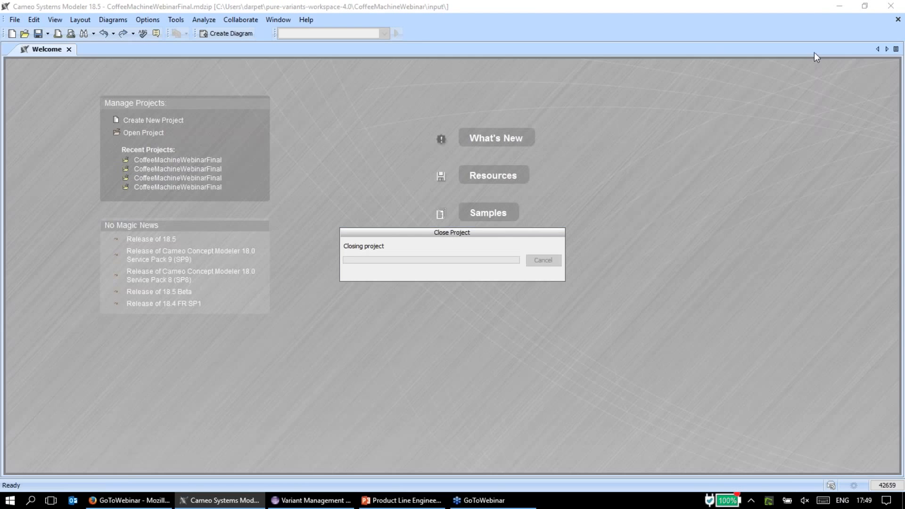
{"action": "left_click", "coordinate": [838, 8]}
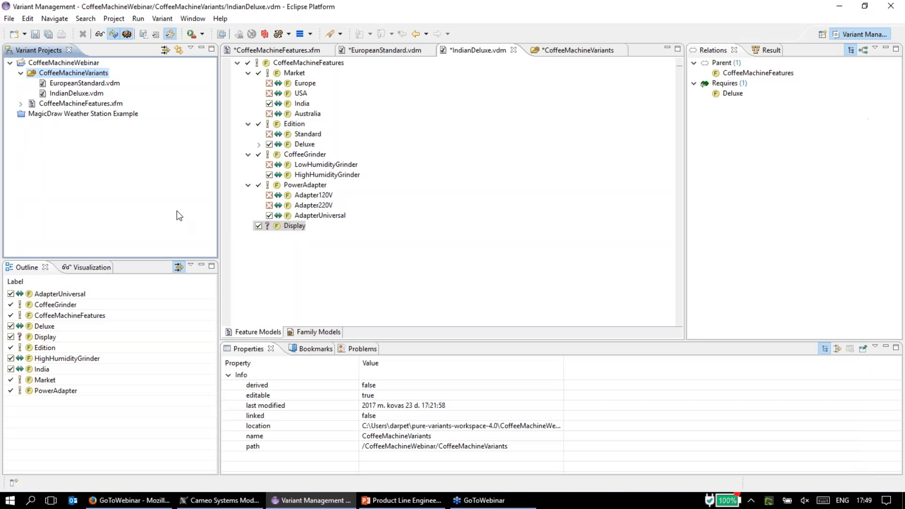
- Refresh the CoffeeMachineWebinar variant project and expand its input folder
{"action": "right_click", "coordinate": [67, 173]}
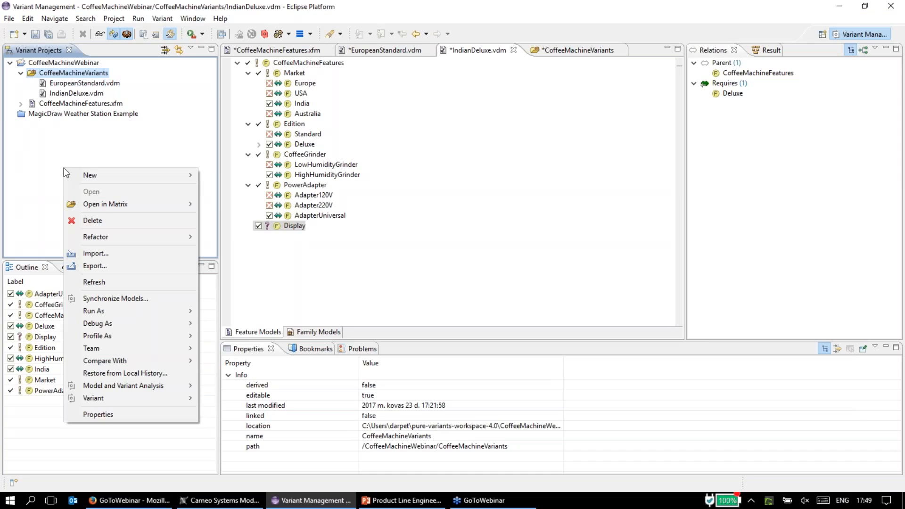
{"action": "left_click", "coordinate": [127, 282]}
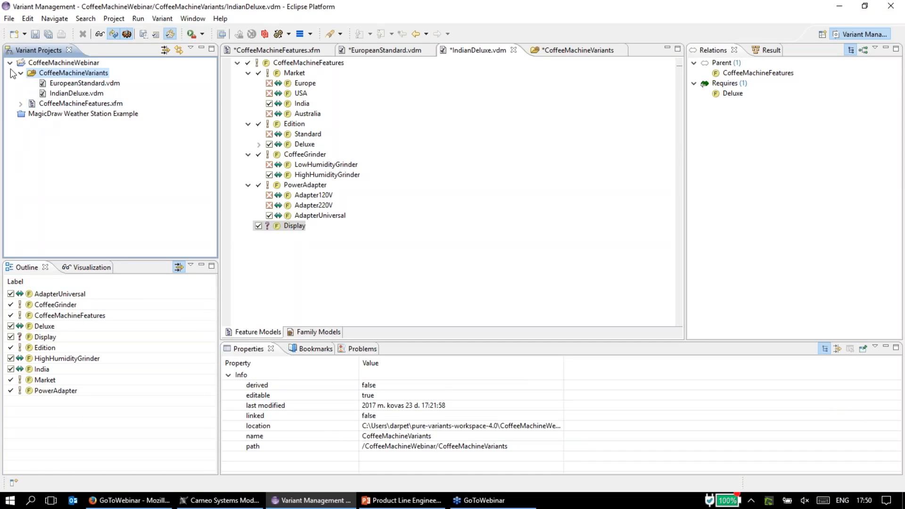
{"action": "left_click", "coordinate": [47, 62]}
{"action": "left_click", "coordinate": [10, 62]}
{"action": "left_click", "coordinate": [9, 63]}
{"action": "left_click", "coordinate": [20, 73]}
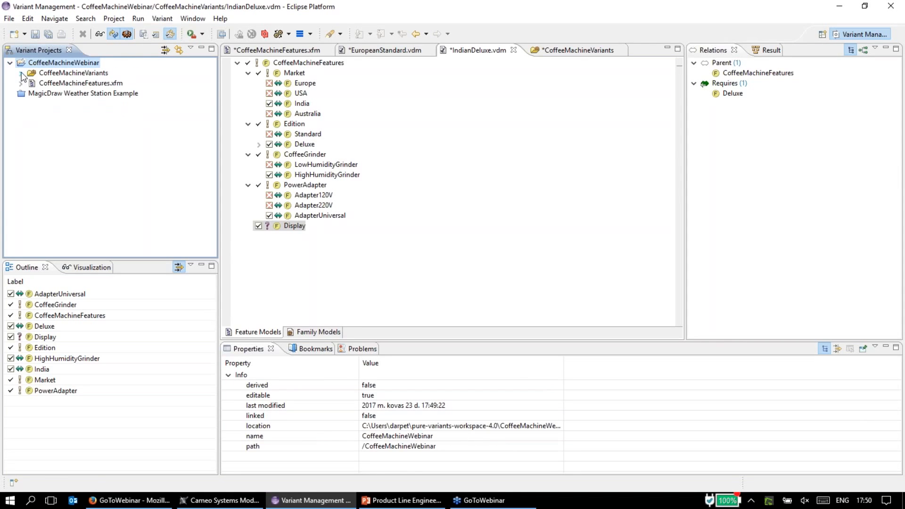
{"action": "right_click", "coordinate": [25, 66]}
{"action": "left_click", "coordinate": [49, 166]}
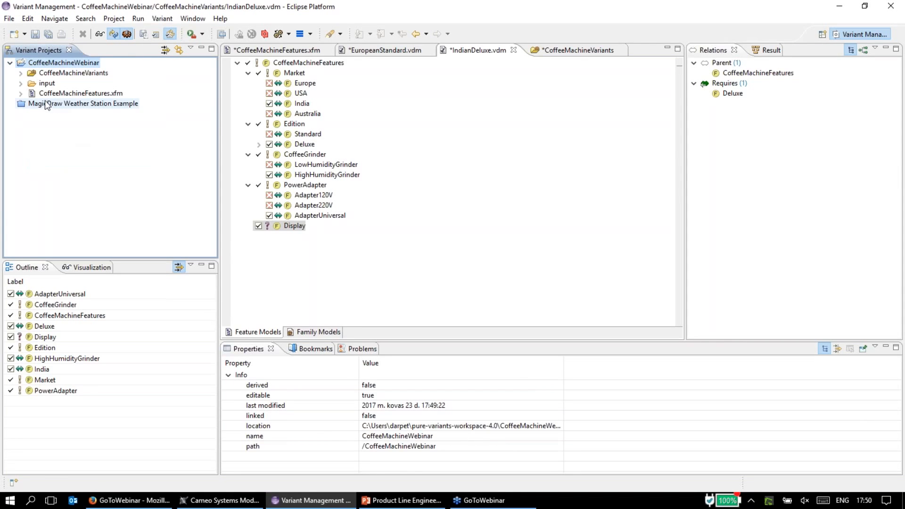
{"action": "left_click", "coordinate": [21, 84]}
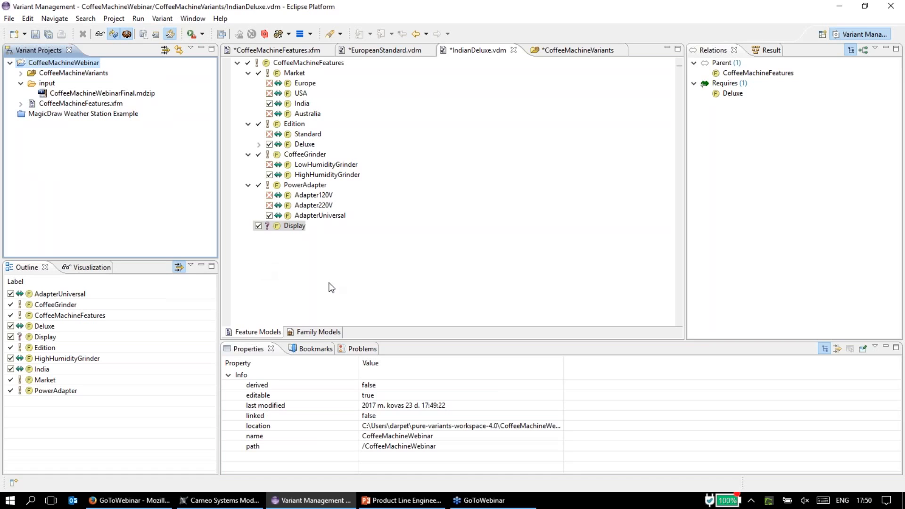
- Switch to the PowerPoint presentation to view the pure::variants integration slide
{"action": "left_click", "coordinate": [402, 501]}
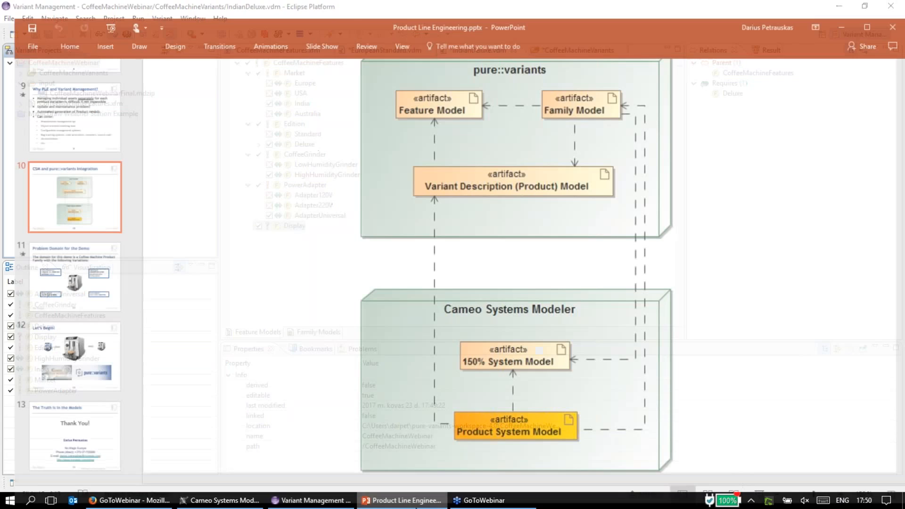
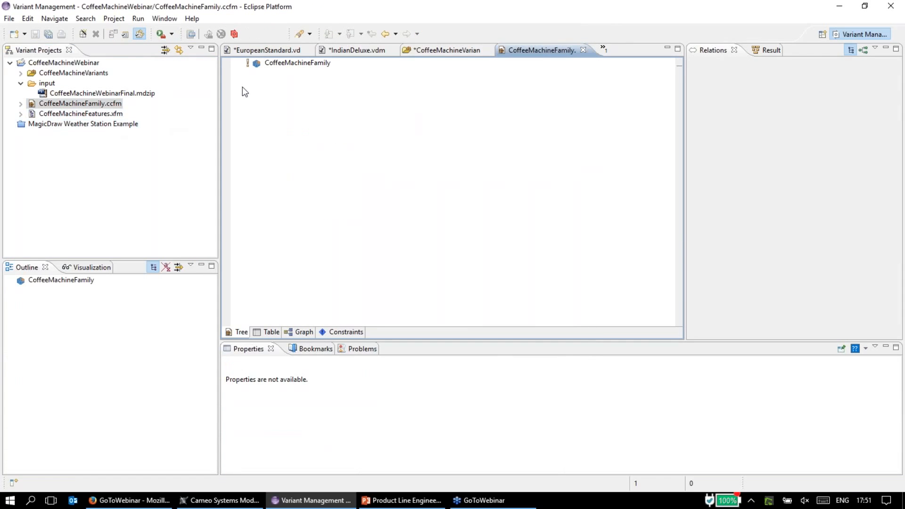
- Add a component with the unique name SystemModel under the CoffeeMachineFamily root in the family model
{"action": "right_click", "coordinate": [269, 69]}
{"action": "mouse_move", "coordinate": [312, 73]}
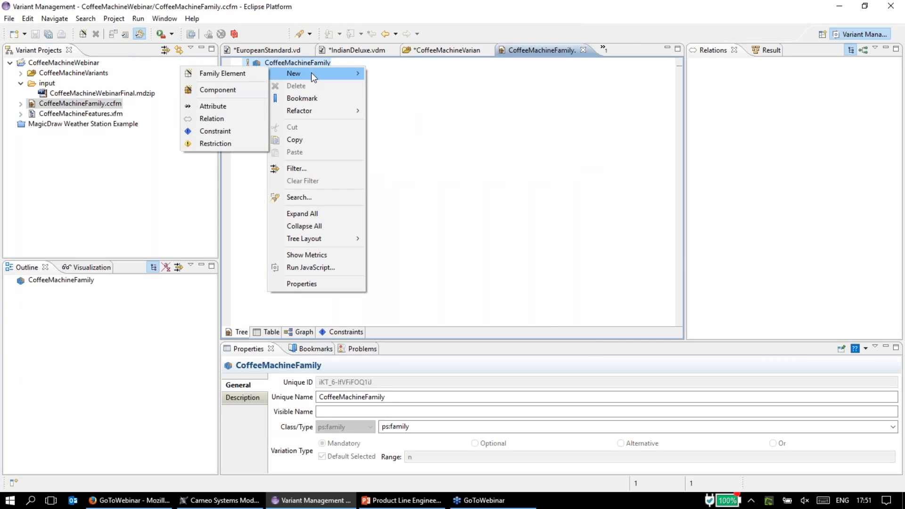
{"action": "left_click", "coordinate": [247, 89]}
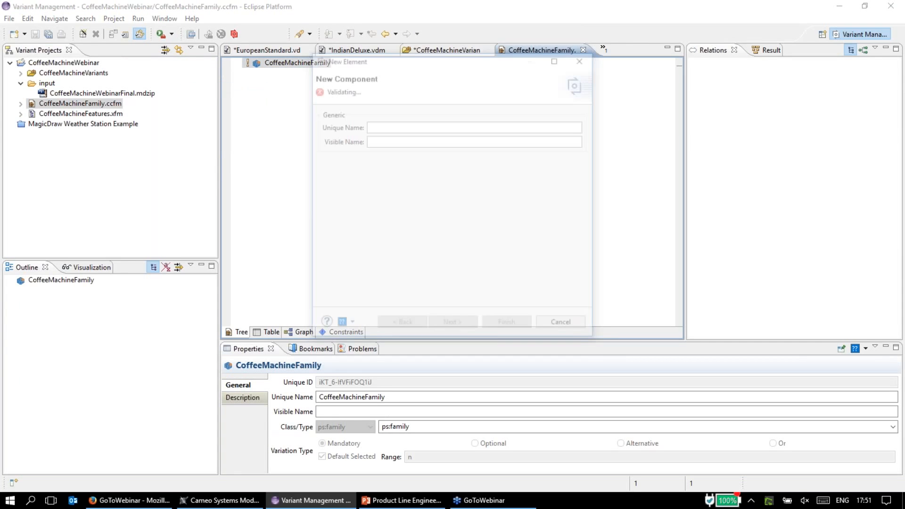
{"action": "type", "text": "Ss"}
{"action": "key", "text": "BackSpace"}
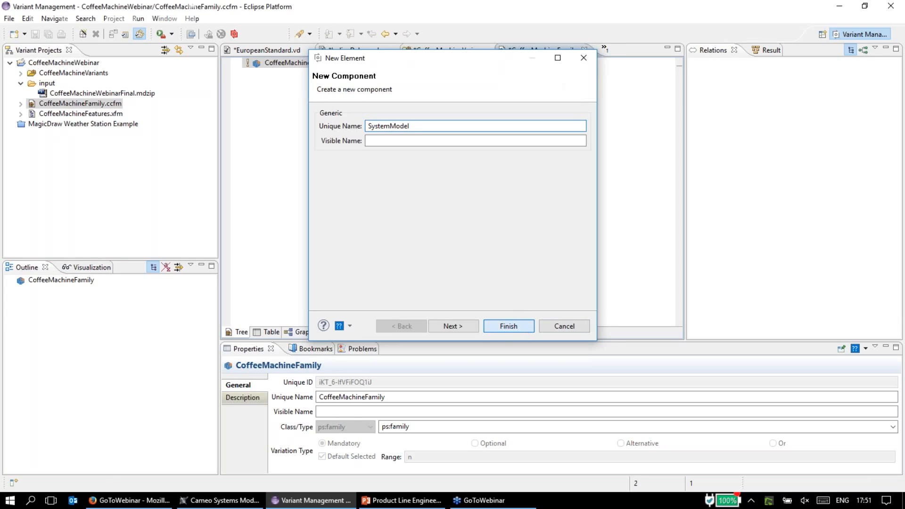
{"action": "key", "text": "Return"}
- Start a new MagicDraw Project element under the SystemModel component and give it the unique name CoffeeMachineSM
{"action": "left_click", "coordinate": [278, 73]}
{"action": "right_click", "coordinate": [276, 73]}
{"action": "mouse_move", "coordinate": [301, 81]}
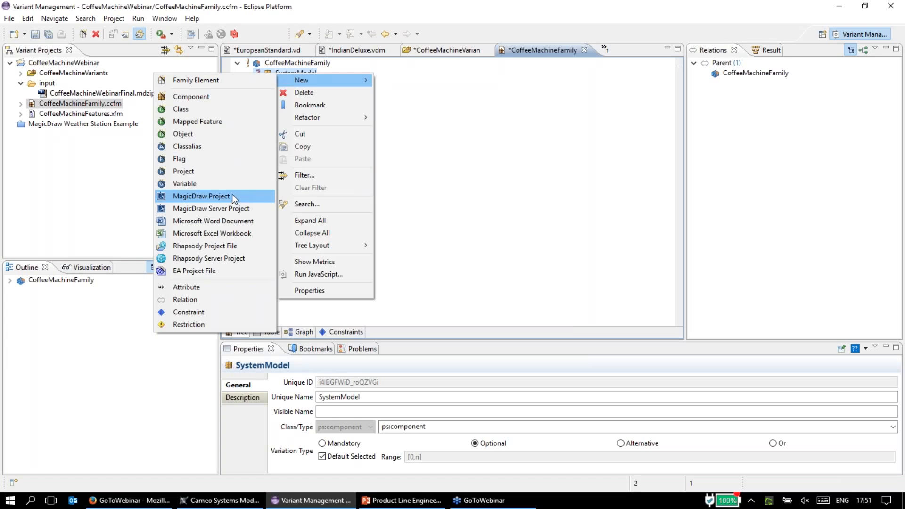
{"action": "left_click", "coordinate": [234, 196]}
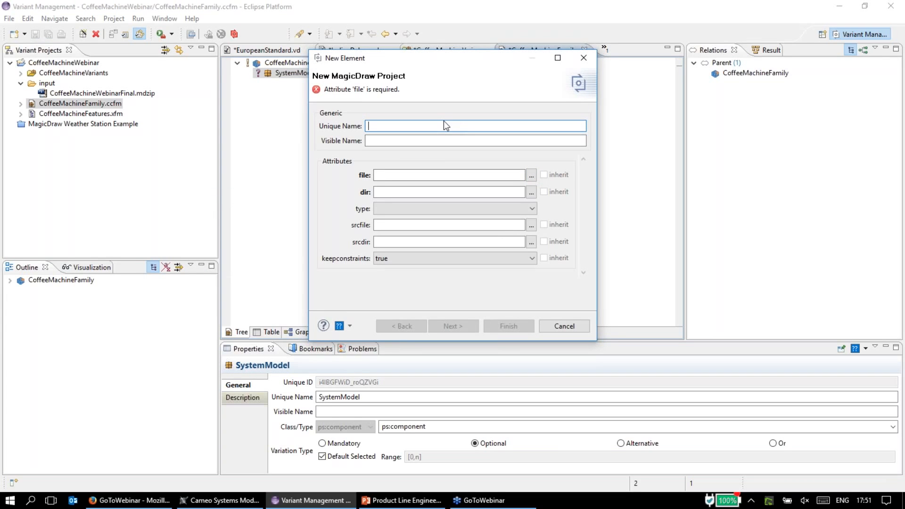
{"action": "type", "text": "Coff"}
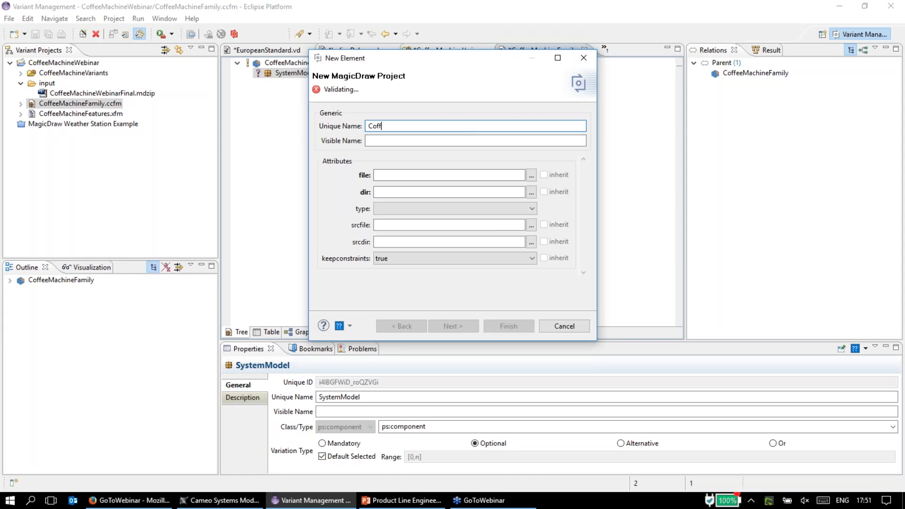
{"action": "type", "text": "eeMachineSM"}
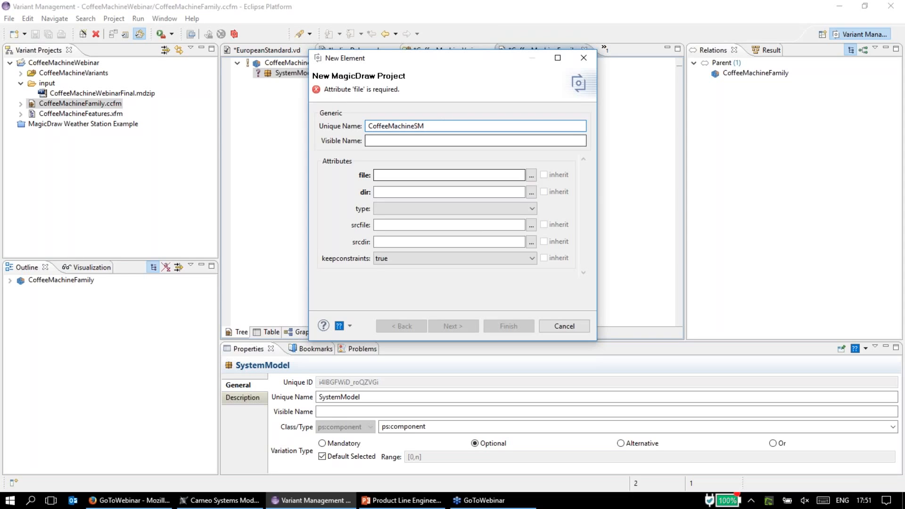
- Set the file attribute to CoffeeMachineWebinarFinal.mdzip from the input folder of CoffeeMachineWebinar in pure-variants-workspace-4.0
{"action": "left_click", "coordinate": [531, 176]}
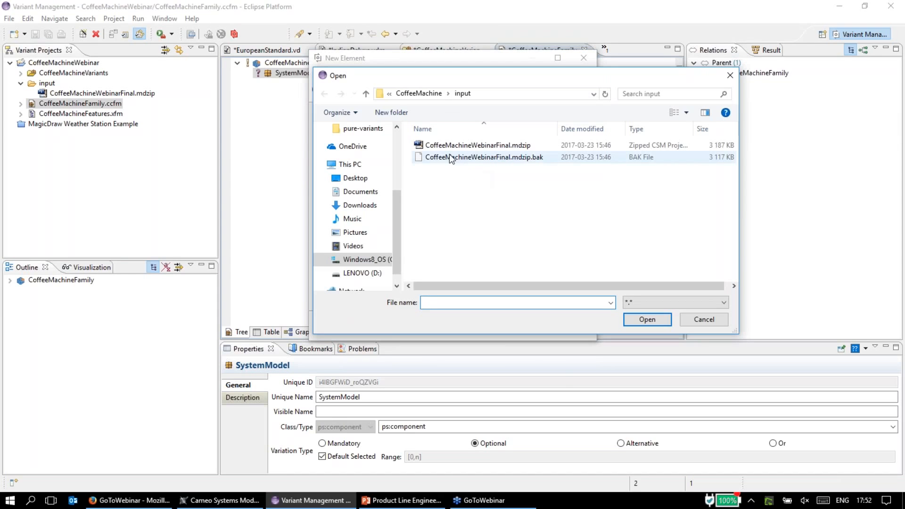
{"action": "left_click", "coordinate": [389, 94]}
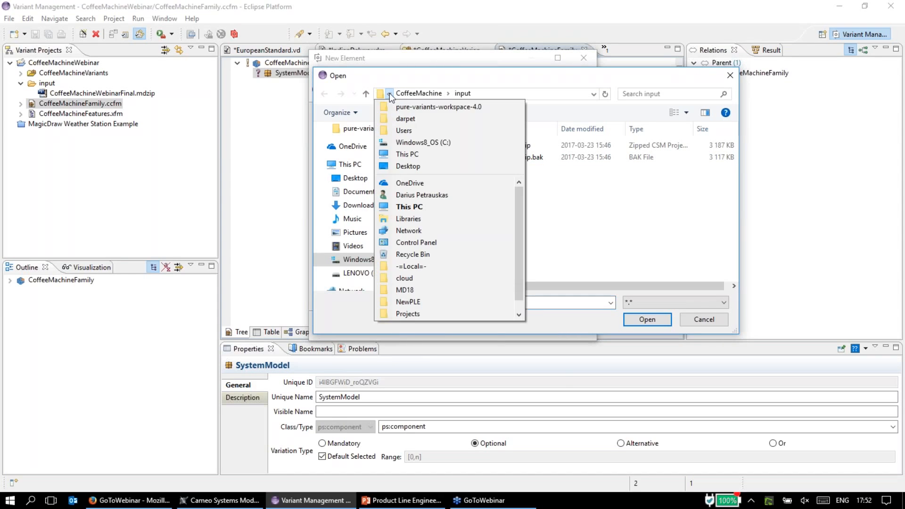
{"action": "left_click", "coordinate": [399, 107]}
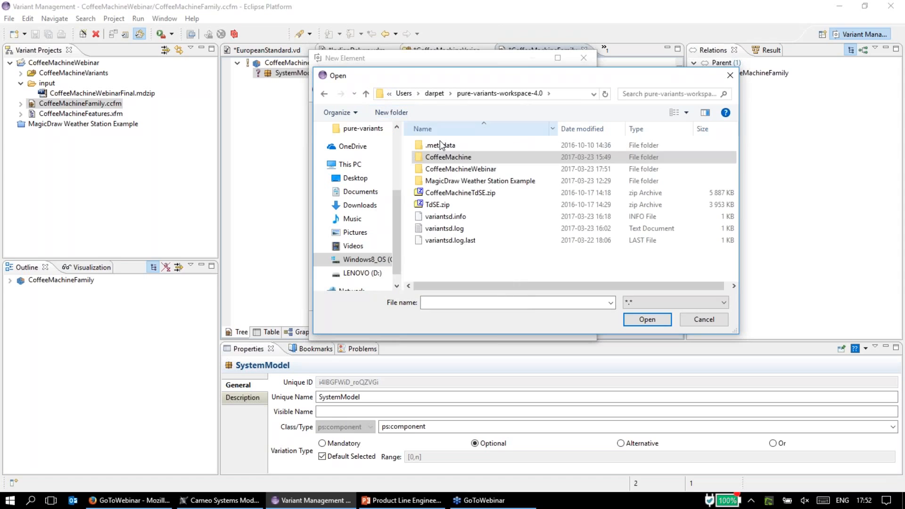
{"action": "double_click", "coordinate": [486, 170]}
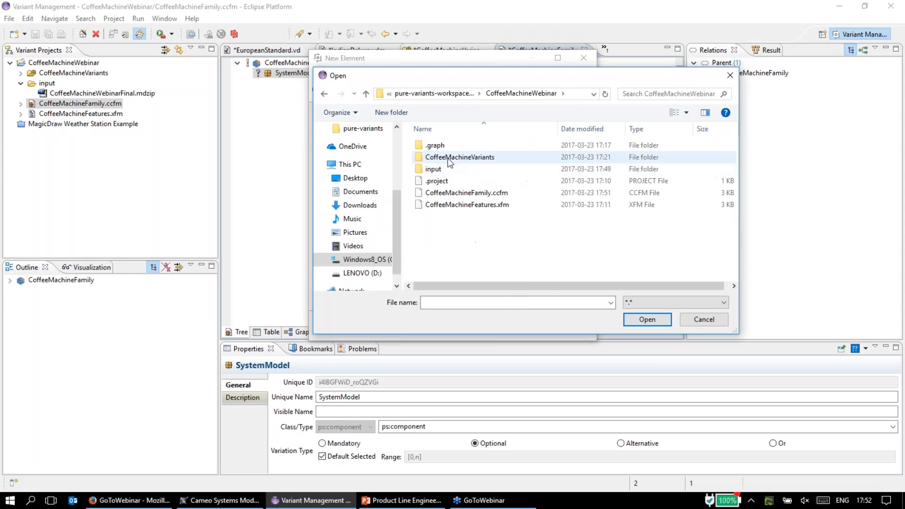
{"action": "double_click", "coordinate": [435, 169]}
{"action": "left_click", "coordinate": [452, 149]}
{"action": "double_click", "coordinate": [419, 147]}
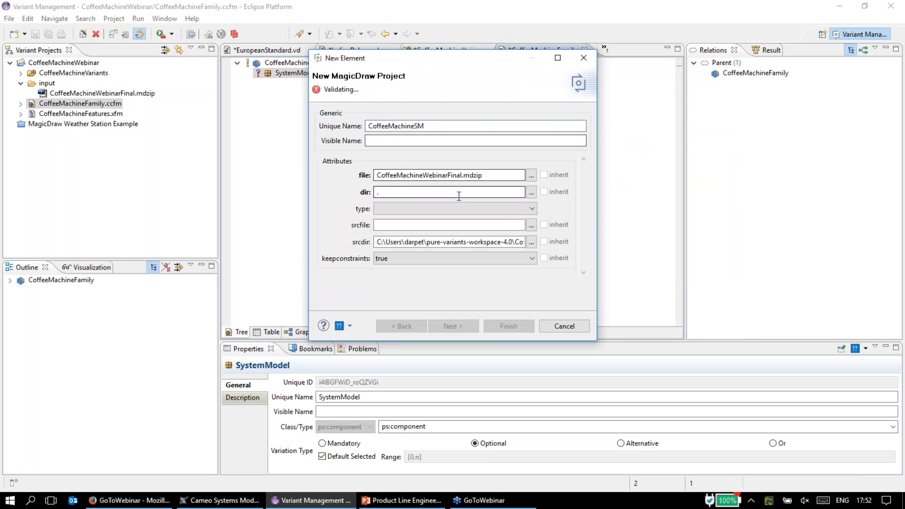
- Review the pure::variants integration slide in PowerPoint and return to the new MagicDraw Project element in Eclipse
{"action": "left_click", "coordinate": [401, 501]}
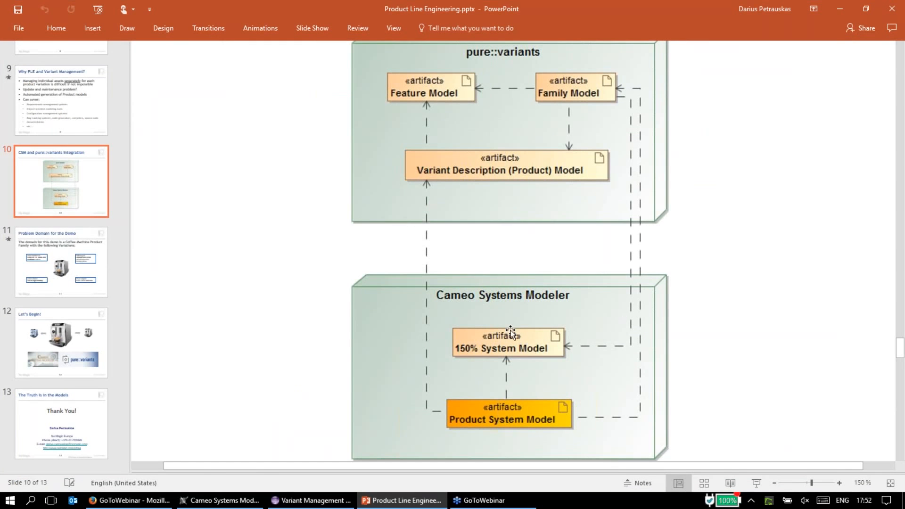
{"action": "left_click", "coordinate": [428, 500]}
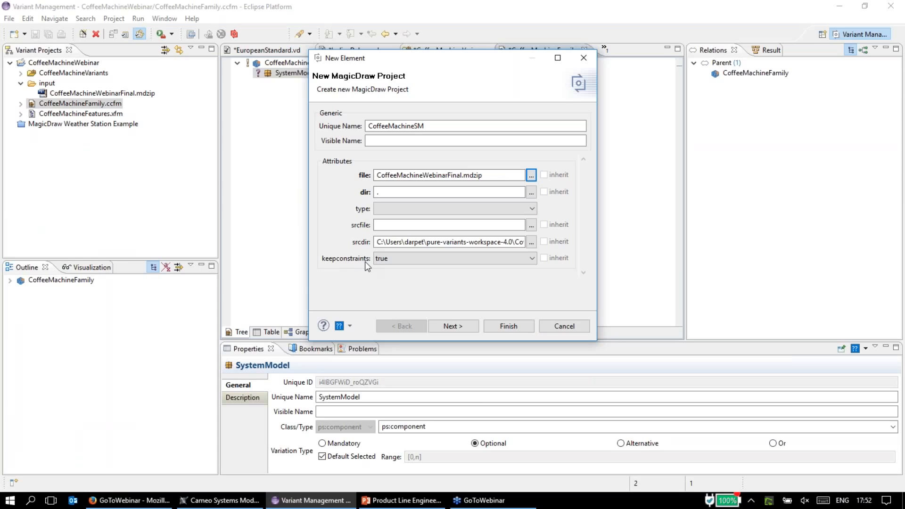
- Set keepconstraints to false and finish creating the MagicDraw Project element under SystemModel
{"action": "mouse_move", "coordinate": [386, 262]}
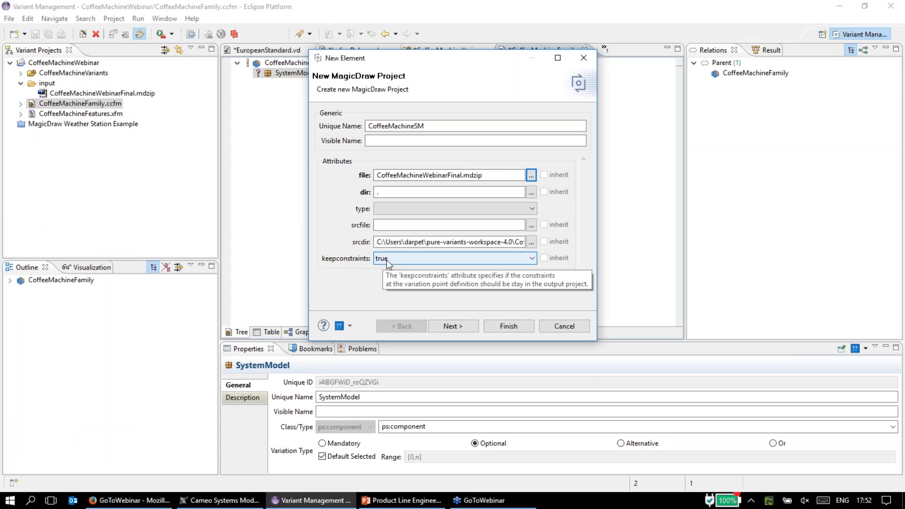
{"action": "left_click", "coordinate": [387, 261]}
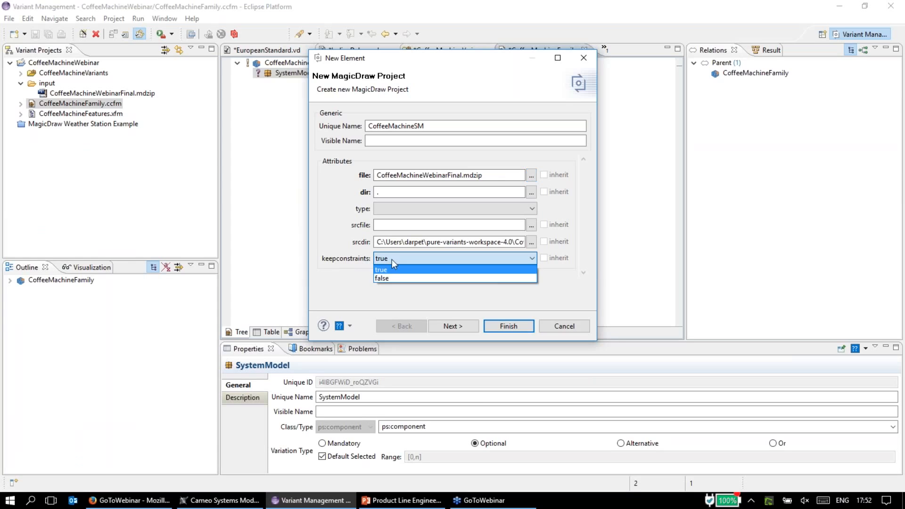
{"action": "left_click", "coordinate": [406, 279]}
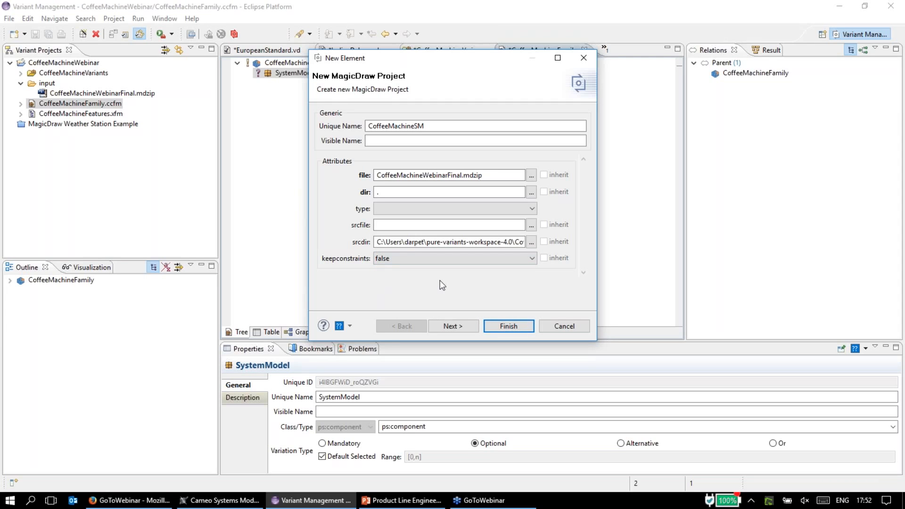
{"action": "left_click", "coordinate": [509, 326]}
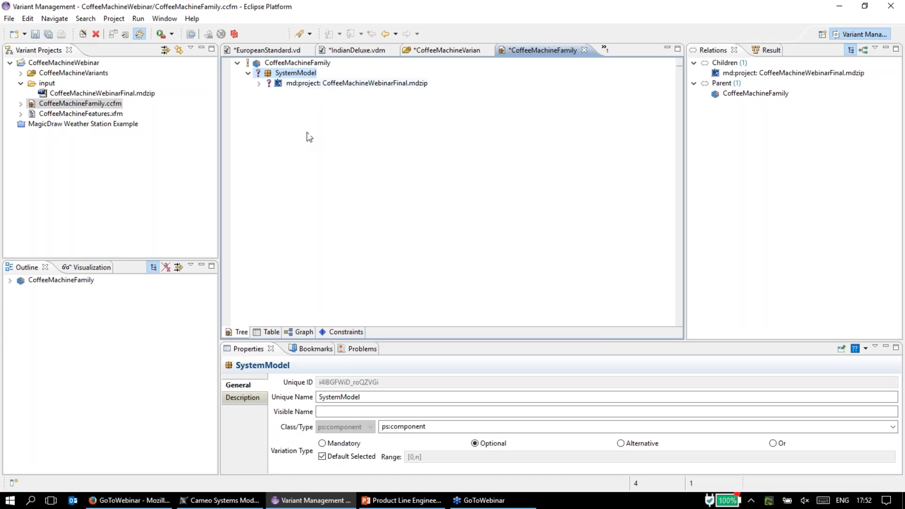
- Expand the CoffeeMachineVariants configuration space and open the transformation configuration for IndianDeluxe.vdm
{"action": "left_click", "coordinate": [32, 104]}
{"action": "left_click", "coordinate": [21, 73]}
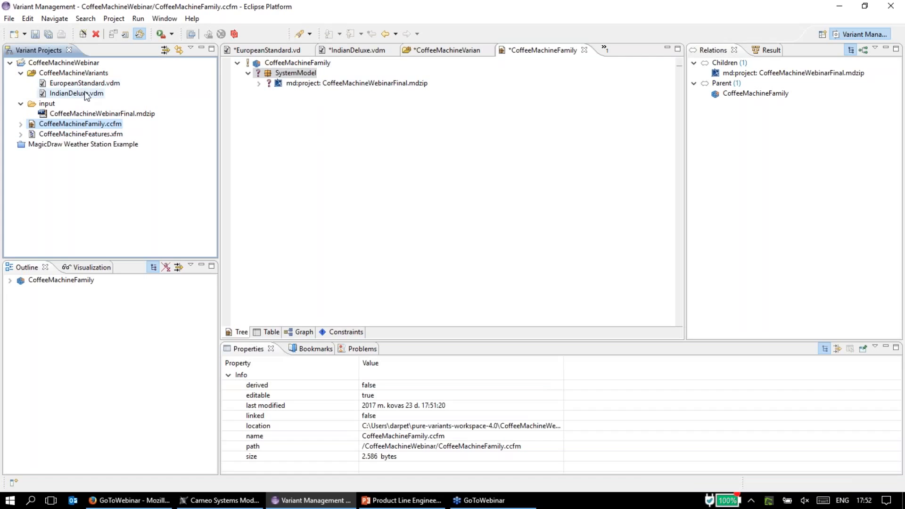
{"action": "left_click", "coordinate": [84, 74]}
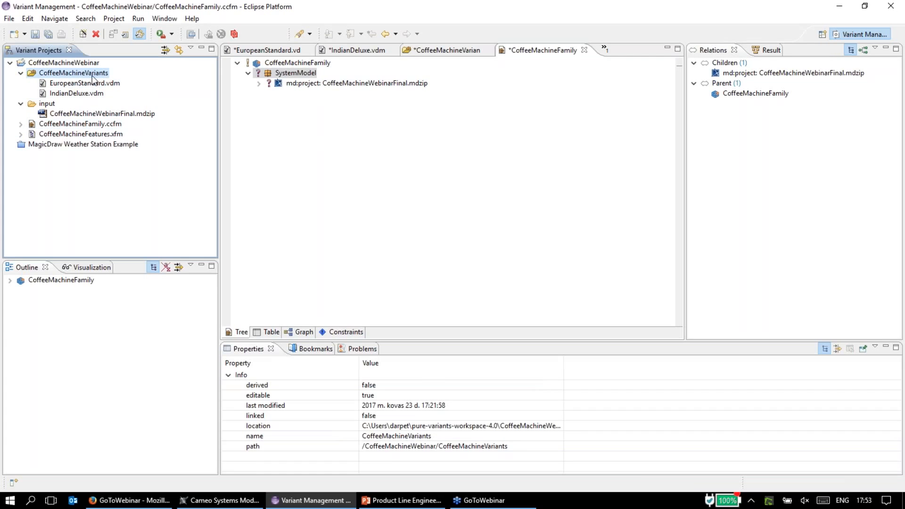
{"action": "left_click", "coordinate": [84, 94]}
{"action": "right_click", "coordinate": [84, 93]}
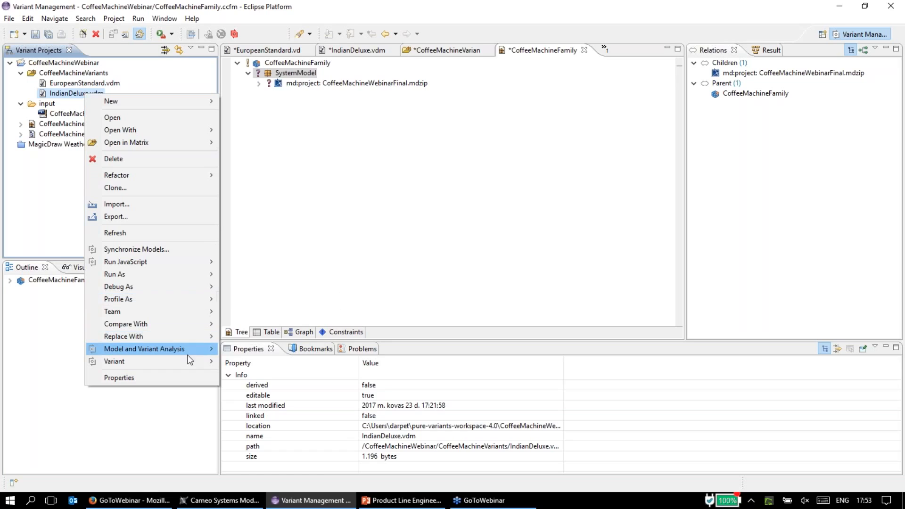
{"action": "mouse_move", "coordinate": [194, 362]}
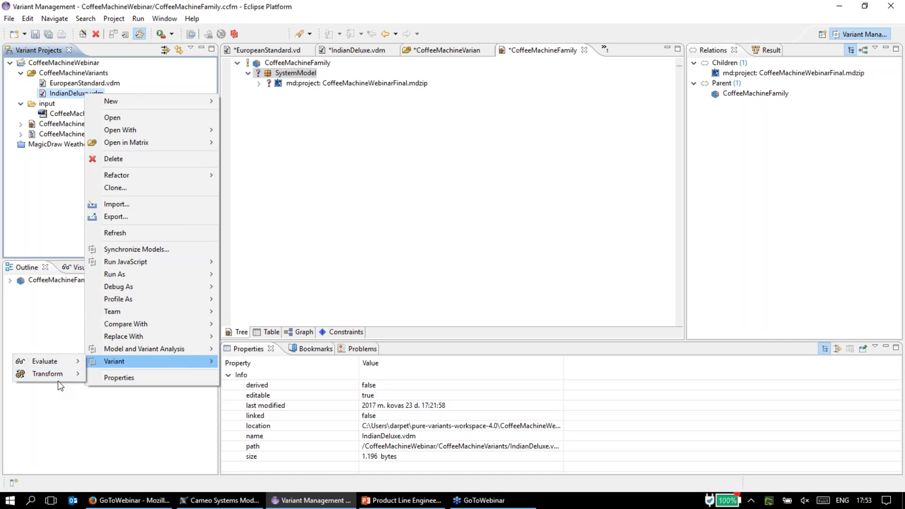
{"action": "mouse_move", "coordinate": [59, 376]}
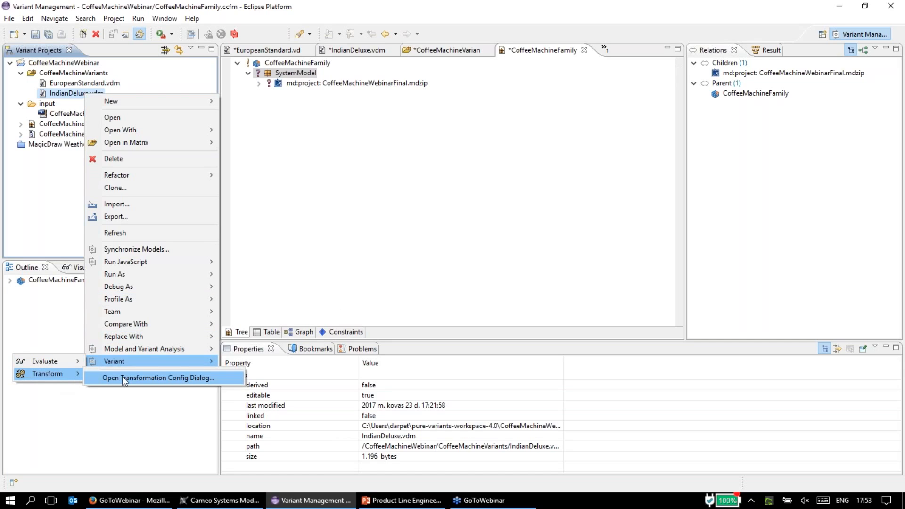
{"action": "left_click", "coordinate": [145, 378]}
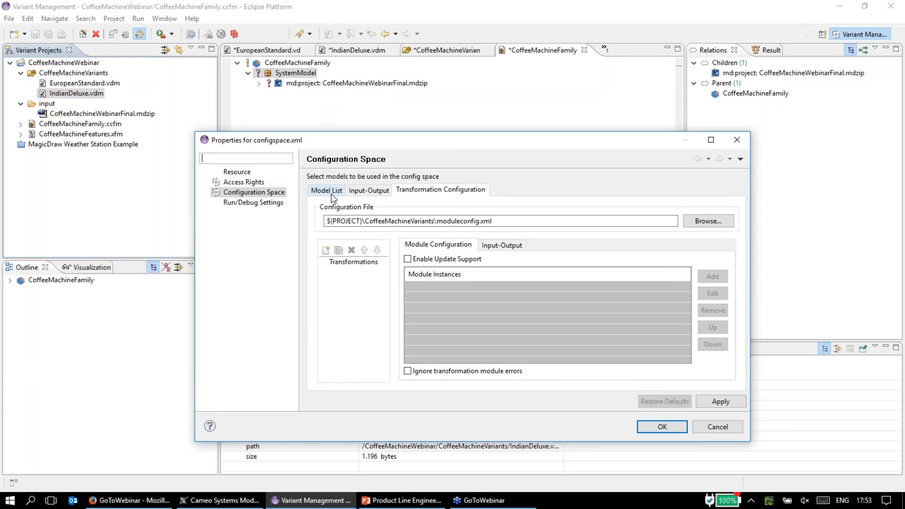
- Close the open variant editors, saving all listed resources, and include CoffeeMachineFamily in the configuration space's used models
{"action": "left_click", "coordinate": [332, 193]}
{"action": "left_click", "coordinate": [719, 217]}
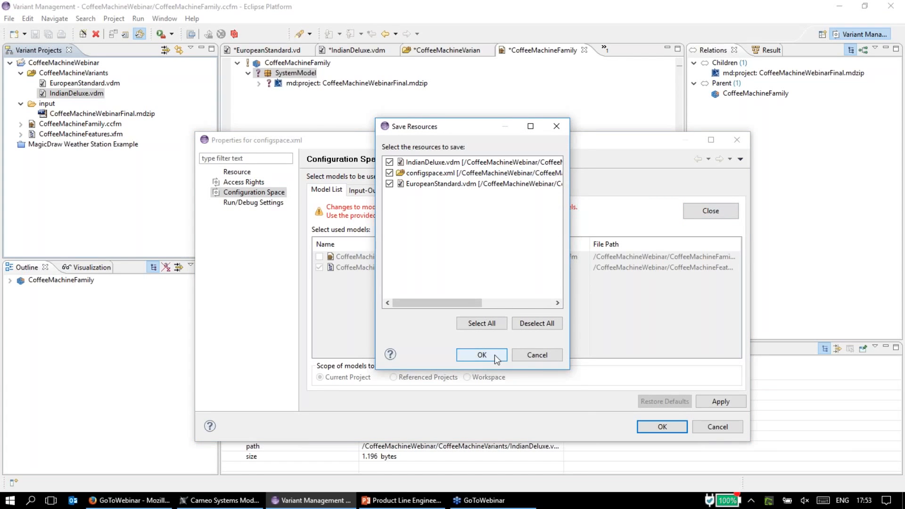
{"action": "left_click", "coordinate": [494, 355]}
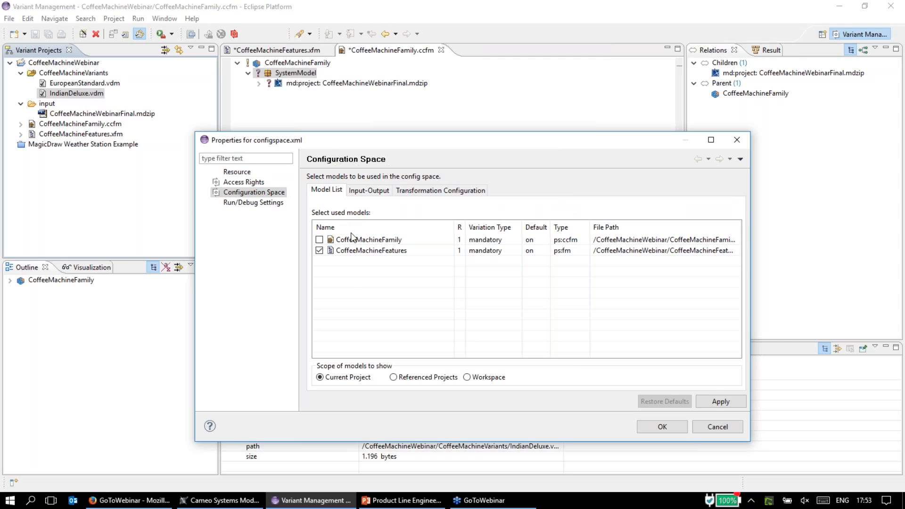
{"action": "left_click", "coordinate": [319, 240]}
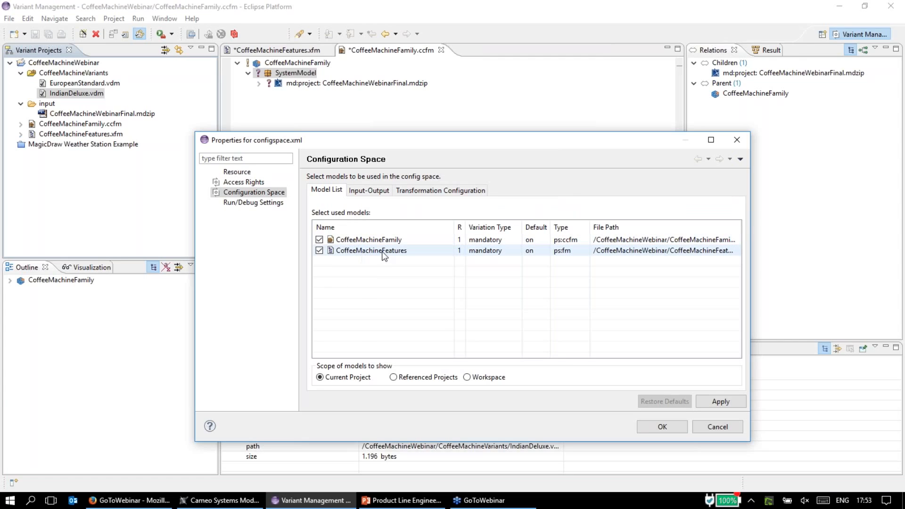
- Check the global input and output paths, and create a transformation named CSM in the configuration space
{"action": "left_click", "coordinate": [372, 189]}
{"action": "mouse_move", "coordinate": [469, 209]}
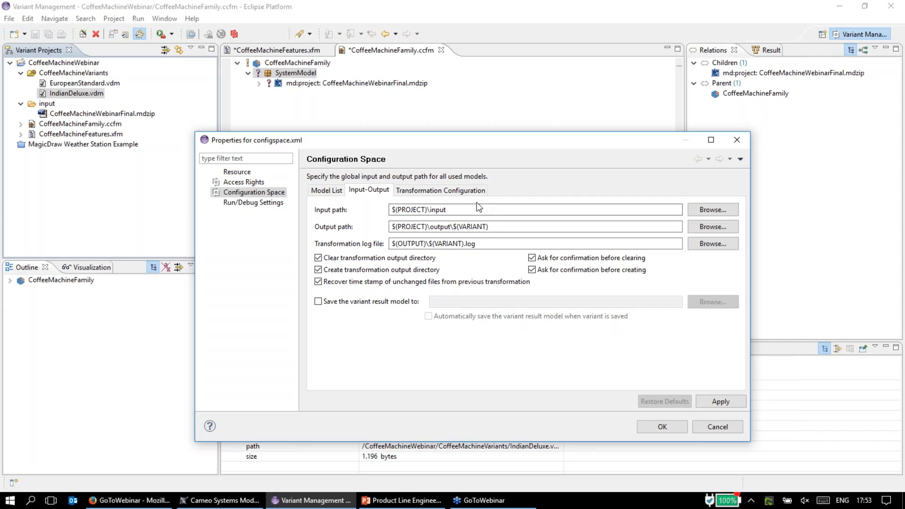
{"action": "left_click", "coordinate": [442, 192]}
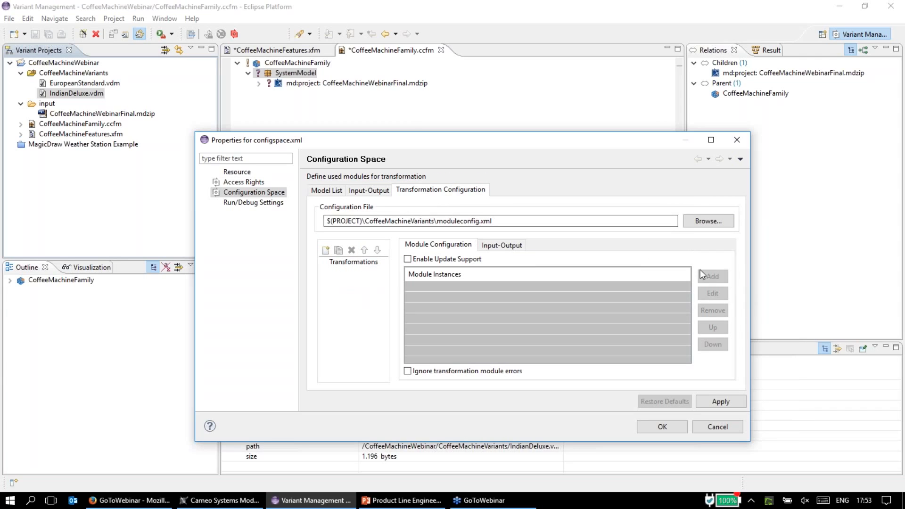
{"action": "left_click", "coordinate": [326, 251]}
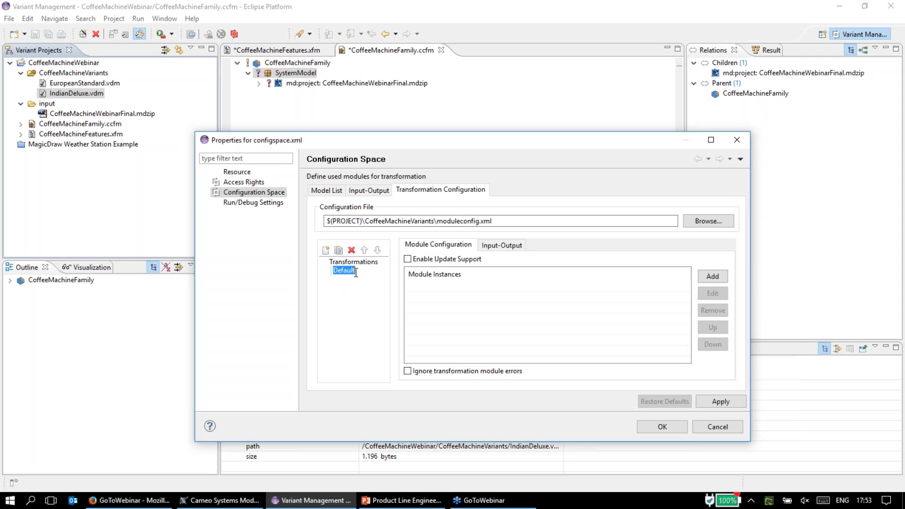
{"action": "type", "text": "SM"}
{"action": "left_click", "coordinate": [361, 305]}
- Add a MagicDraw Transformation Module with its default name to the CSM transformation
{"action": "left_click", "coordinate": [717, 274]}
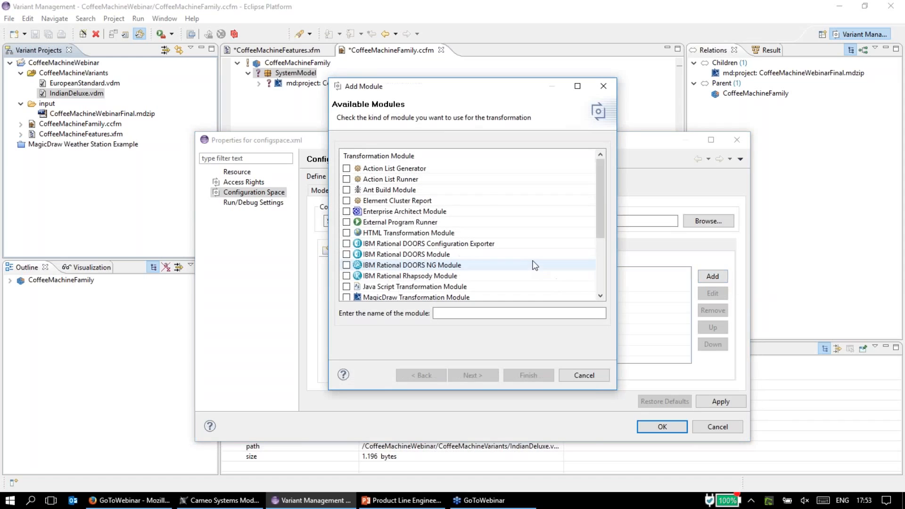
{"action": "scroll", "coordinate": [472, 245], "scroll_direction": "down", "scroll_amount": 1}
{"action": "left_click", "coordinate": [347, 265]}
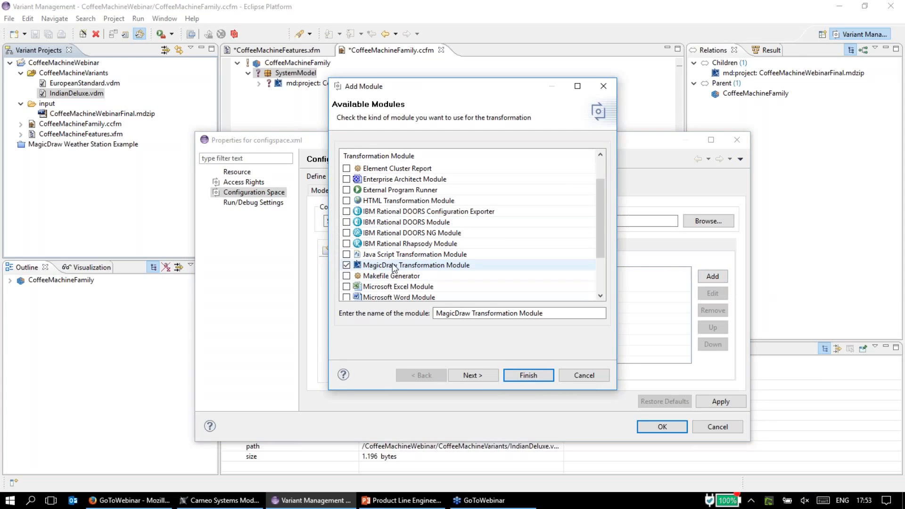
{"action": "left_click", "coordinate": [528, 375]}
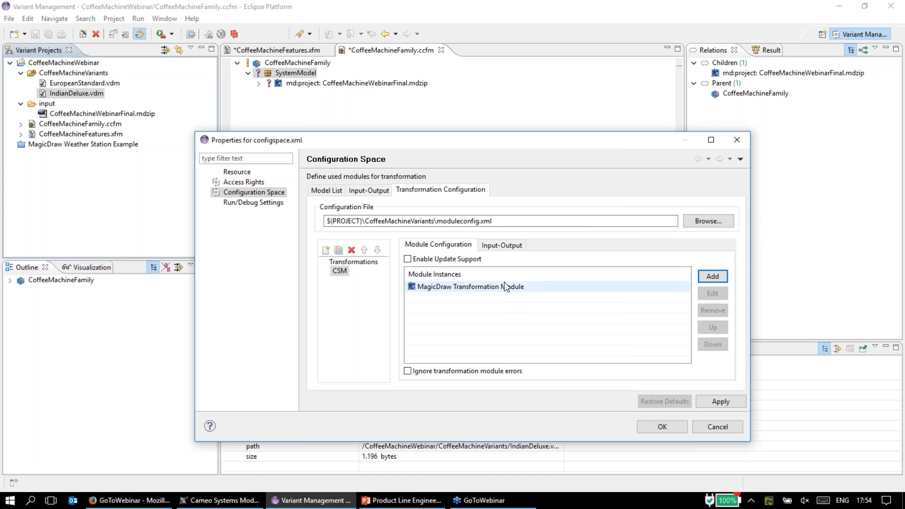
- Recheck the used models, input and output paths and transformation modules, and accept the configuration space settings
{"action": "left_click", "coordinate": [327, 190]}
{"action": "left_click", "coordinate": [378, 190]}
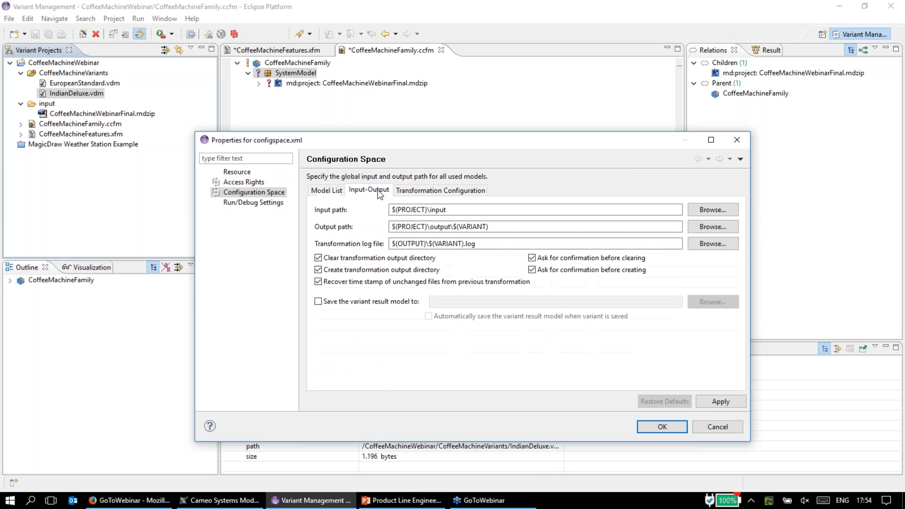
{"action": "left_click", "coordinate": [428, 194]}
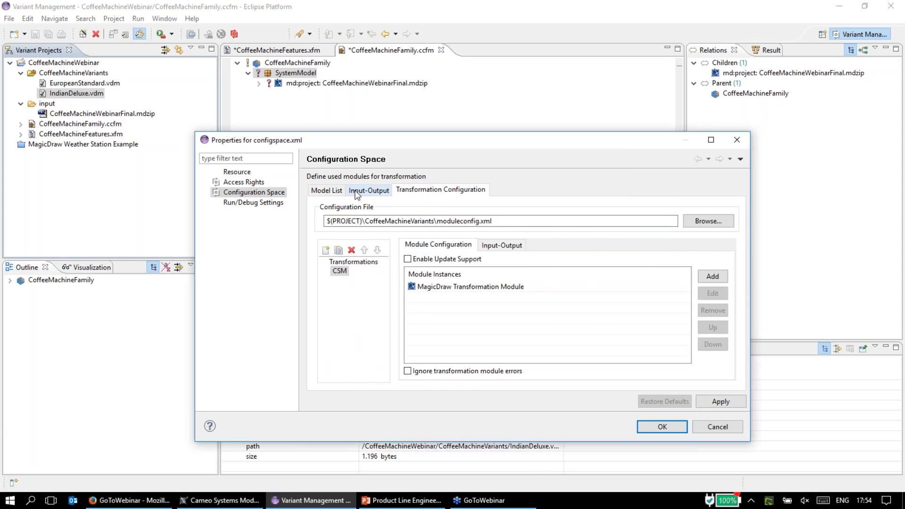
{"action": "left_click", "coordinate": [327, 190]}
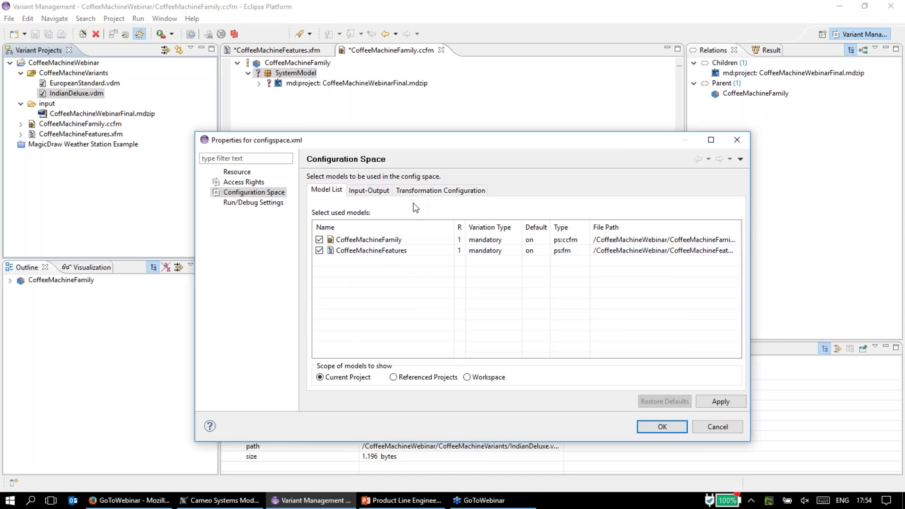
{"action": "left_click", "coordinate": [444, 190]}
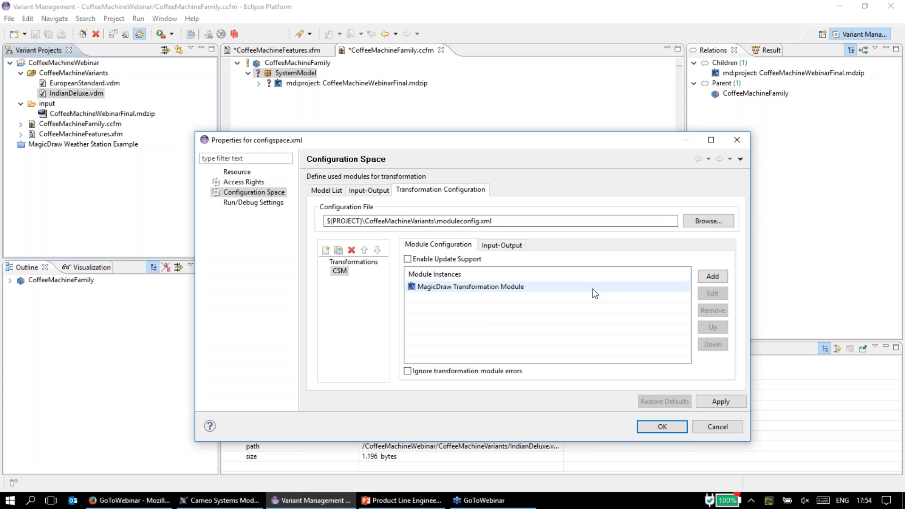
{"action": "left_click", "coordinate": [663, 426]}
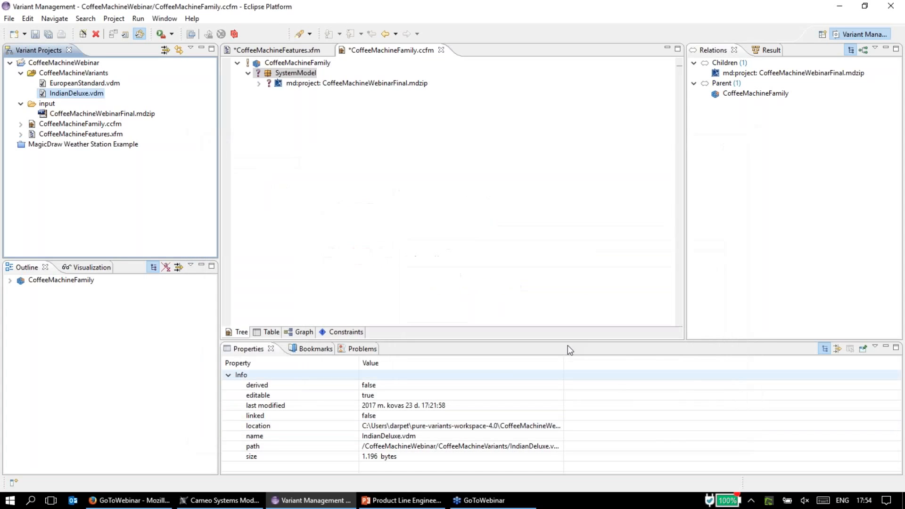
- Run the CSM transformation on the IndianDeluxe variant and allow its output directory to be created
{"action": "right_click", "coordinate": [77, 95]}
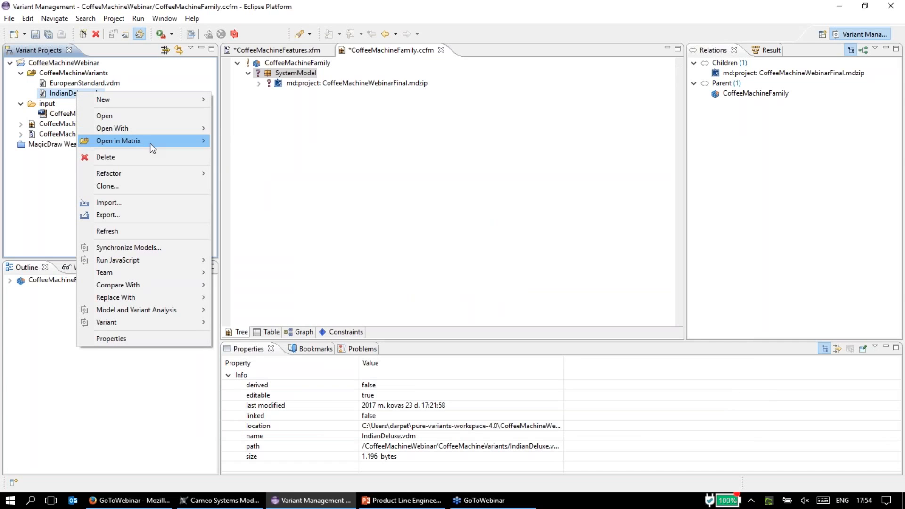
{"action": "mouse_move", "coordinate": [166, 169]}
{"action": "mouse_move", "coordinate": [178, 324]}
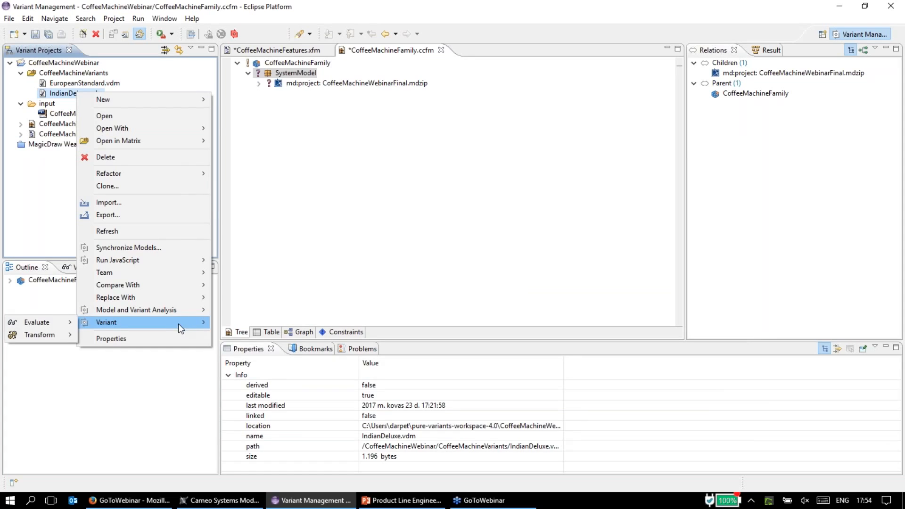
{"action": "mouse_move", "coordinate": [50, 333]}
{"action": "left_click", "coordinate": [101, 335]}
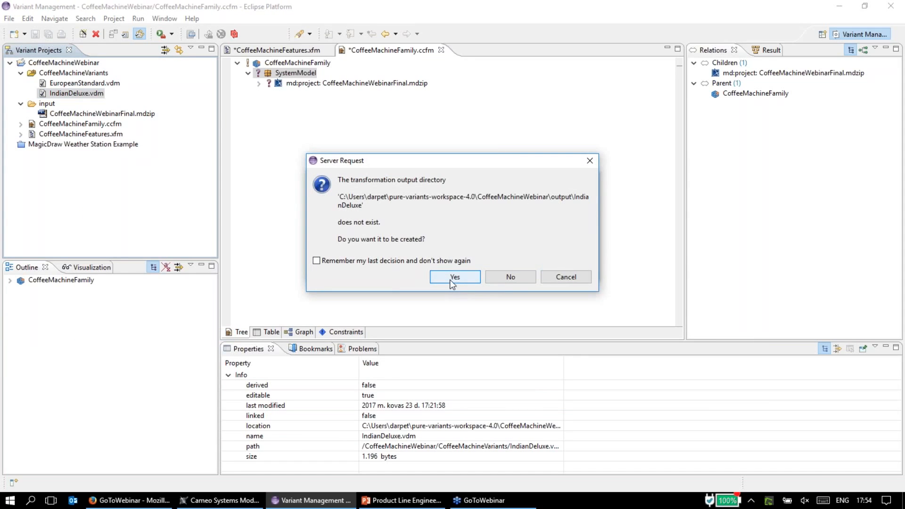
{"action": "left_click", "coordinate": [452, 279]}
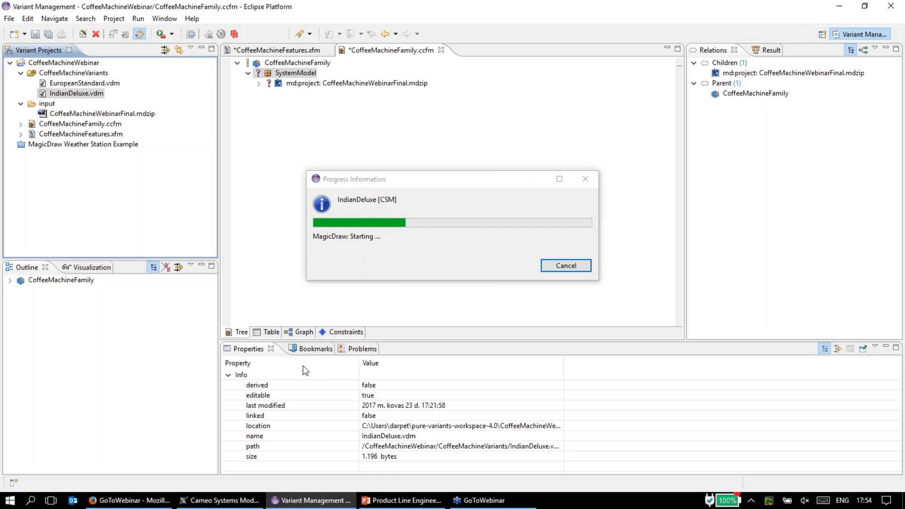
- Switch to PowerPoint to review the CSM and pure::variants Integration slide, and return to the variant management workspace
{"action": "left_click", "coordinate": [403, 500]}
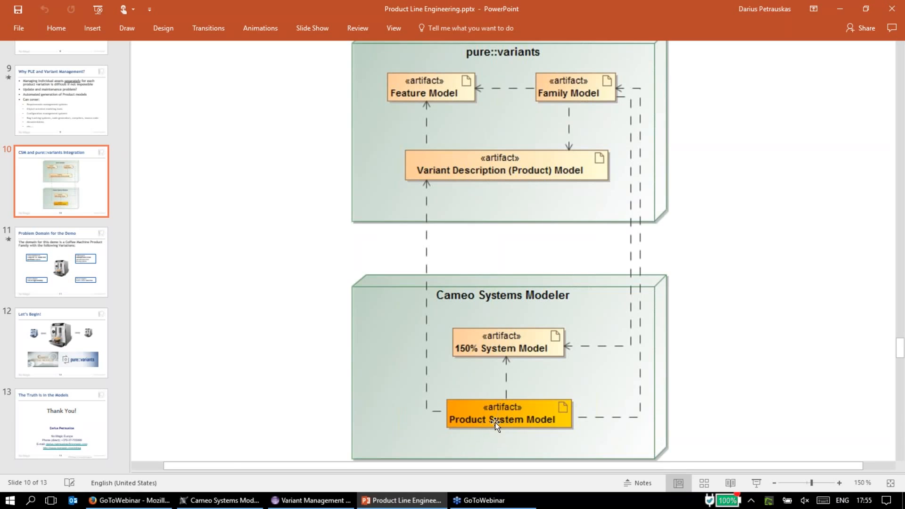
{"action": "left_click", "coordinate": [841, 9]}
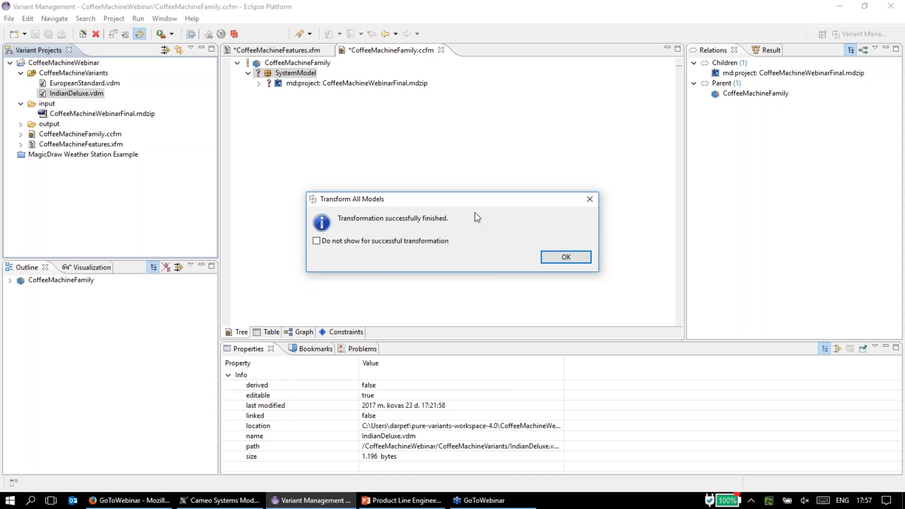
- Acknowledge the finished transformation and open CoffeeMachineWebinarFinal.mdzip from the output/IndianDeluxe folder in Cameo Systems Modeler
{"action": "left_click", "coordinate": [567, 259]}
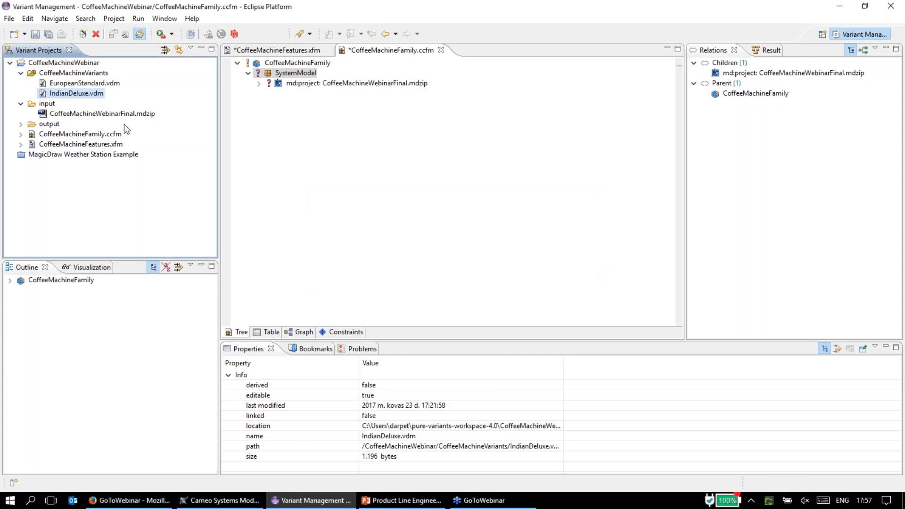
{"action": "left_click", "coordinate": [21, 124]}
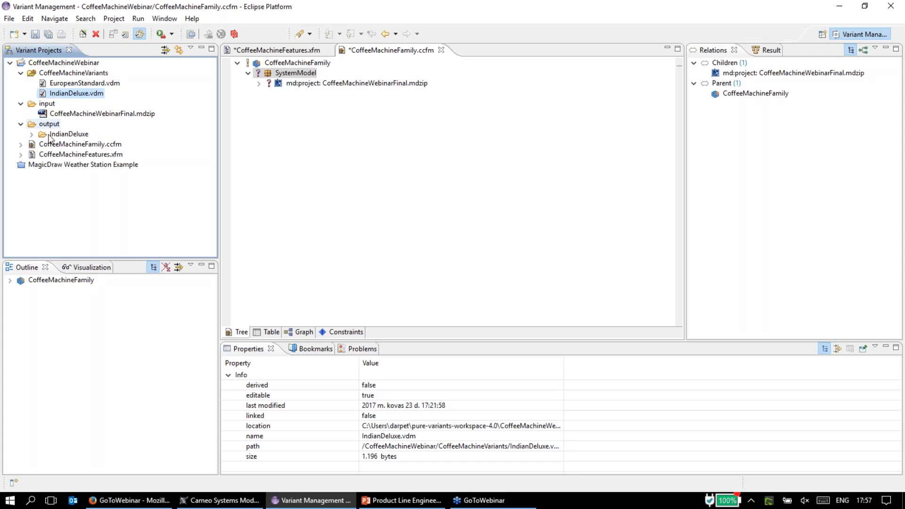
{"action": "left_click", "coordinate": [32, 134]}
{"action": "left_click", "coordinate": [71, 136]}
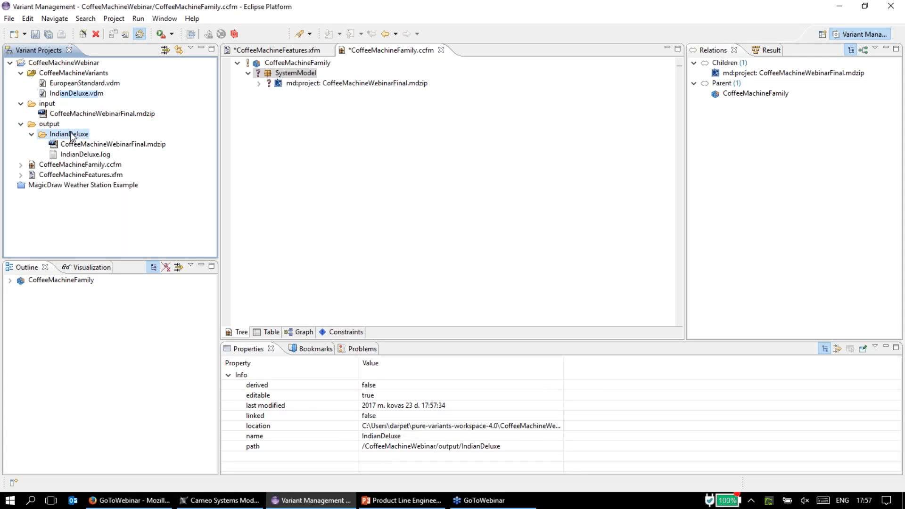
{"action": "double_click", "coordinate": [115, 144]}
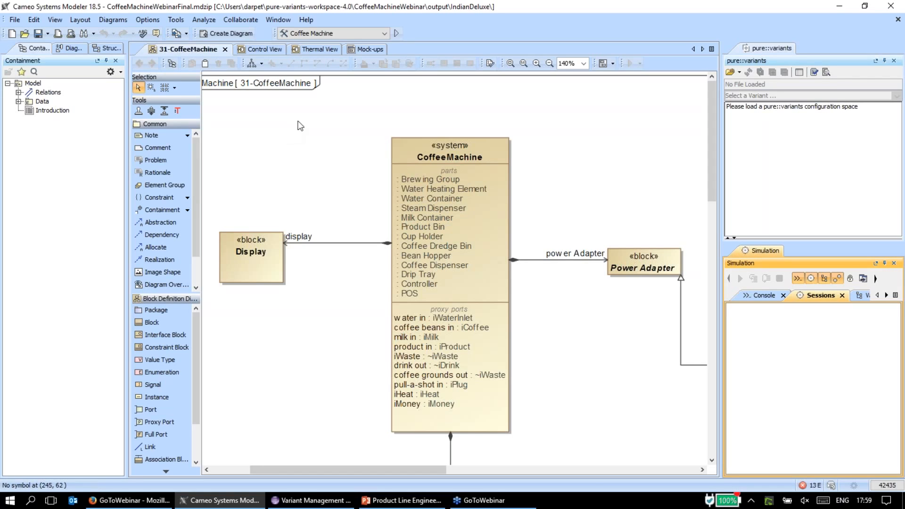
- Examine the 31-CoffeeMachine diagram of the generated variant, from the CoffeeMachine and Display blocks to the Power Adapter blocks
{"action": "scroll", "coordinate": [310, 162], "scroll_direction": "down", "scroll_amount": 1}
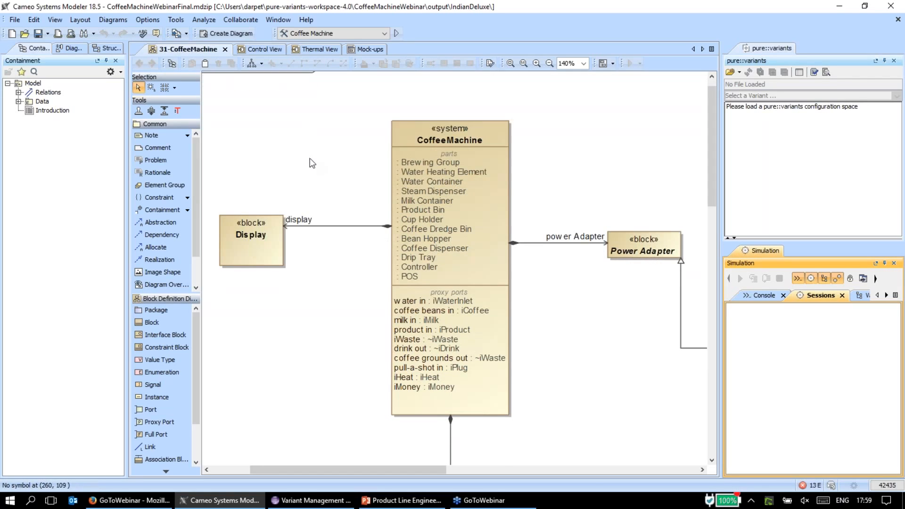
{"action": "scroll", "coordinate": [311, 162], "scroll_direction": "down", "scroll_amount": 1}
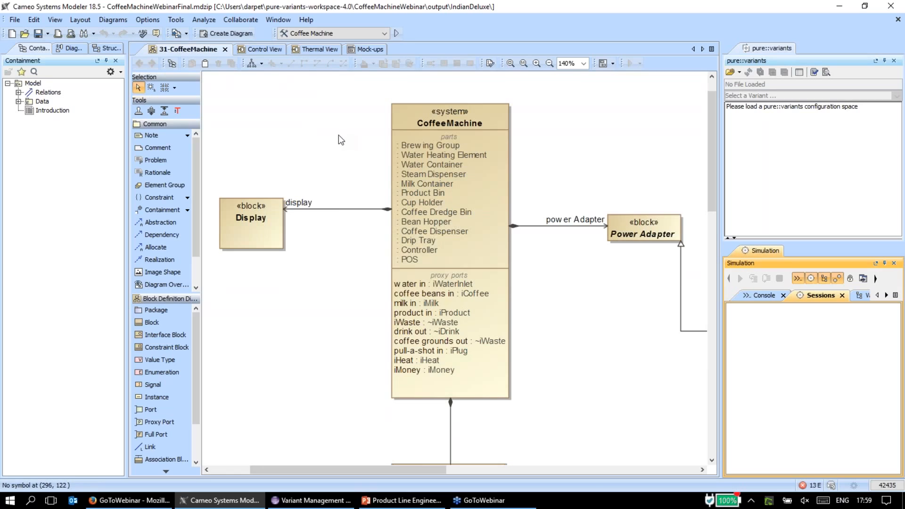
{"action": "scroll", "coordinate": [339, 136], "scroll_direction": "down", "scroll_amount": 1}
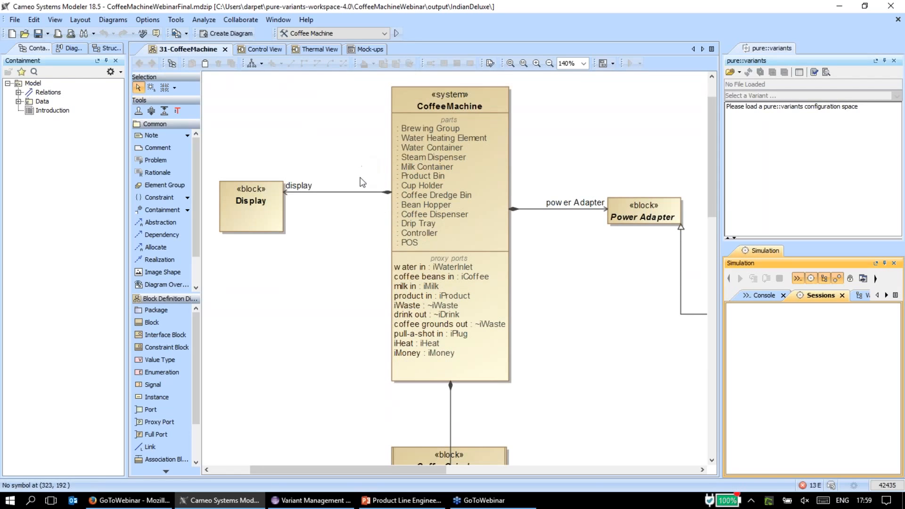
{"action": "scroll", "coordinate": [361, 184], "scroll_direction": "down", "scroll_amount": 4}
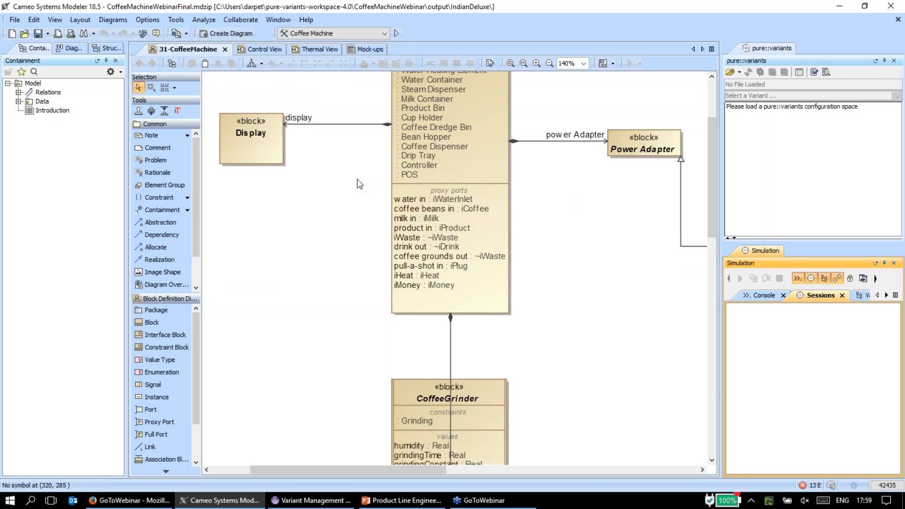
{"action": "scroll", "coordinate": [360, 184], "scroll_direction": "up", "scroll_amount": 3}
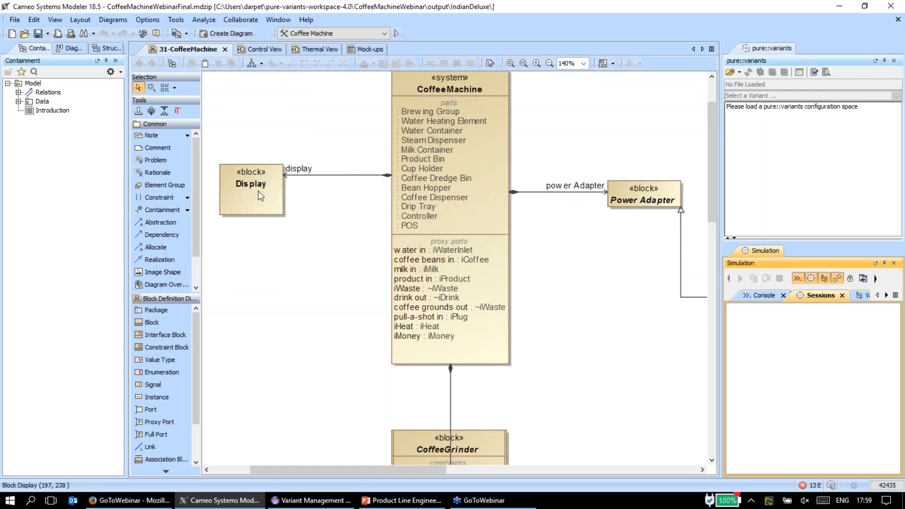
{"action": "scroll", "coordinate": [261, 196], "scroll_direction": "up", "scroll_amount": 2}
{"action": "left_click_drag", "start_coordinate": [402, 474], "coordinate": [519, 472]}
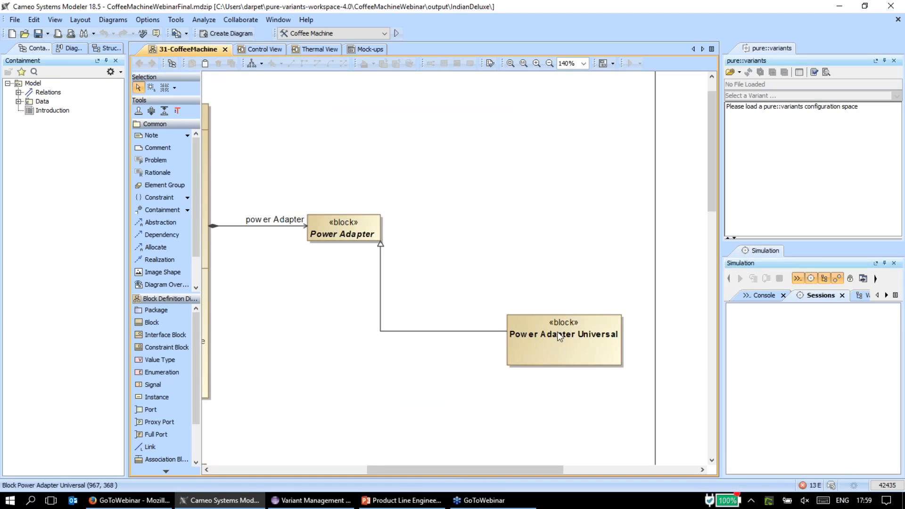
- Run the Coffee Machine simulation configuration and spread out the Water Heating Element, Wallet and Kaffeeautomat windows
{"action": "left_click", "coordinate": [399, 33]}
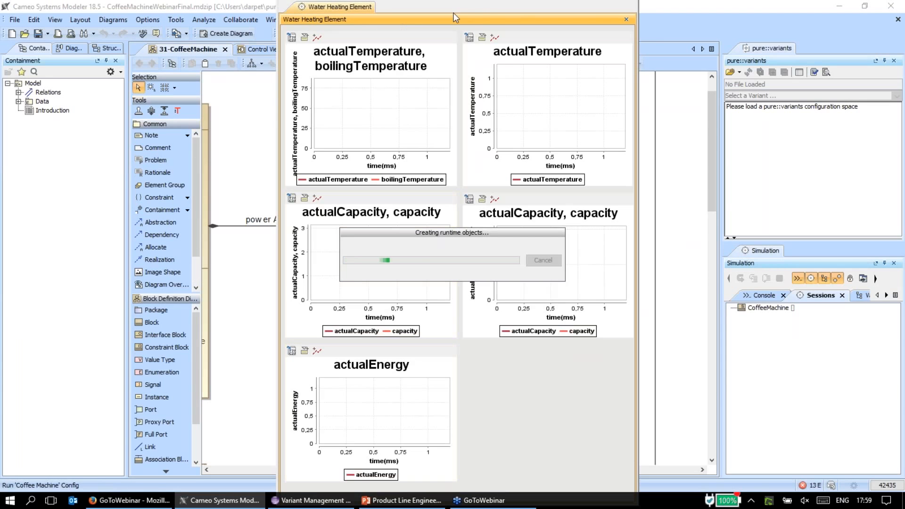
{"action": "left_click_drag", "start_coordinate": [442, 11], "coordinate": [184, 21]}
{"action": "left_click_drag", "start_coordinate": [537, 53], "coordinate": [799, 68]}
{"action": "left_click_drag", "start_coordinate": [537, 91], "coordinate": [615, 86]}
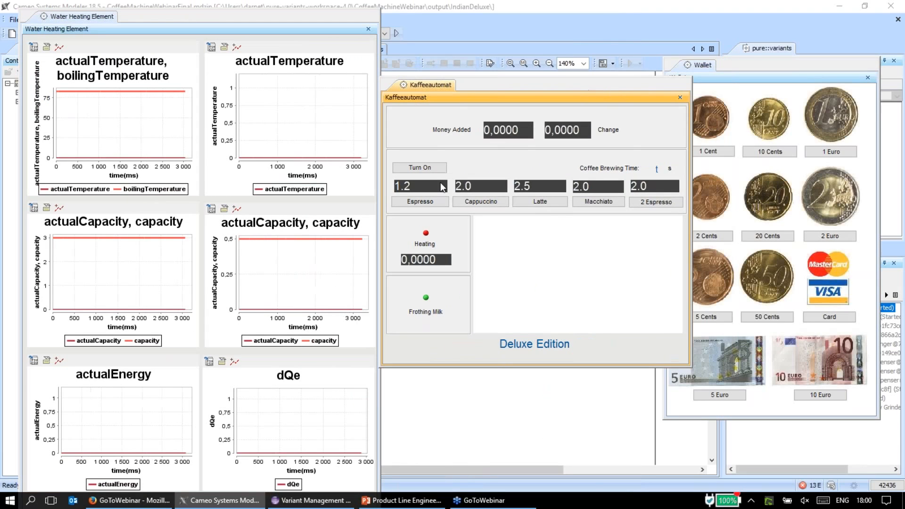
- Turn on the simulated coffee machine in the Kaffeeautomat mock-up to start filling and heating the water
{"action": "left_click", "coordinate": [430, 169]}
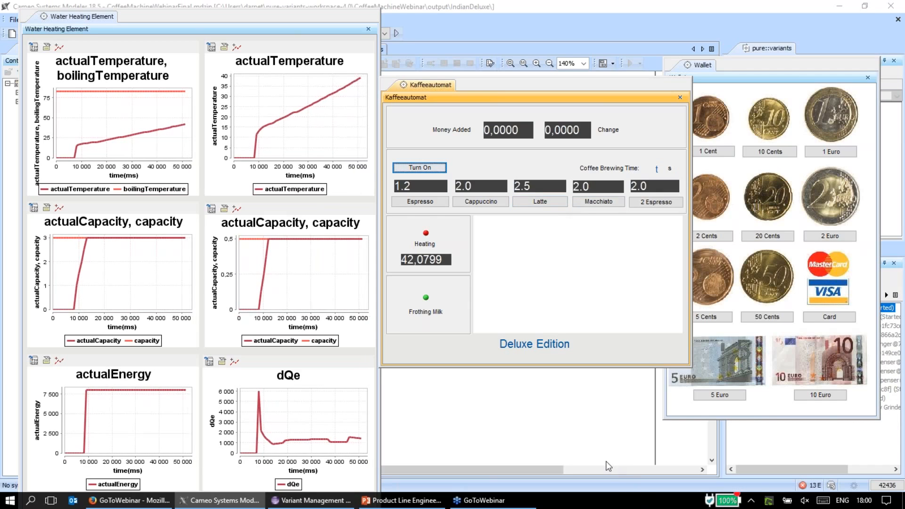
{"action": "left_click", "coordinate": [537, 404]}
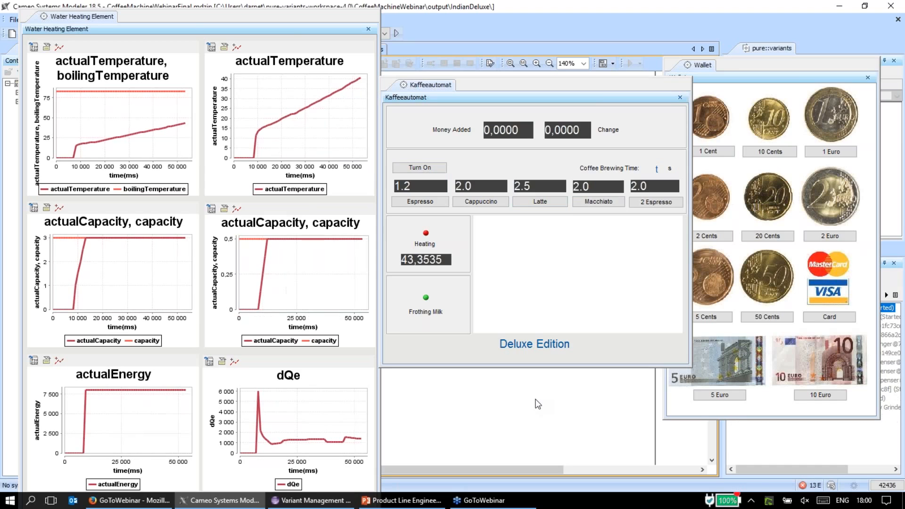
{"action": "mouse_move", "coordinate": [429, 506]}
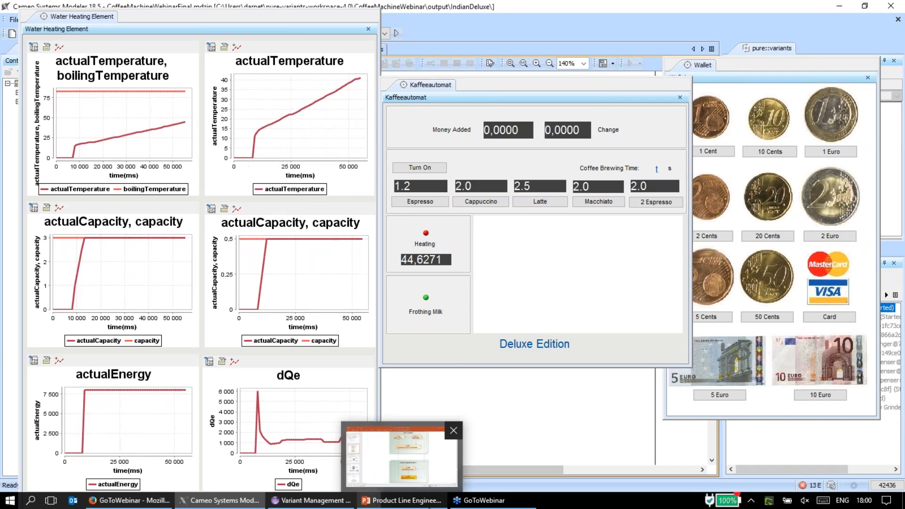